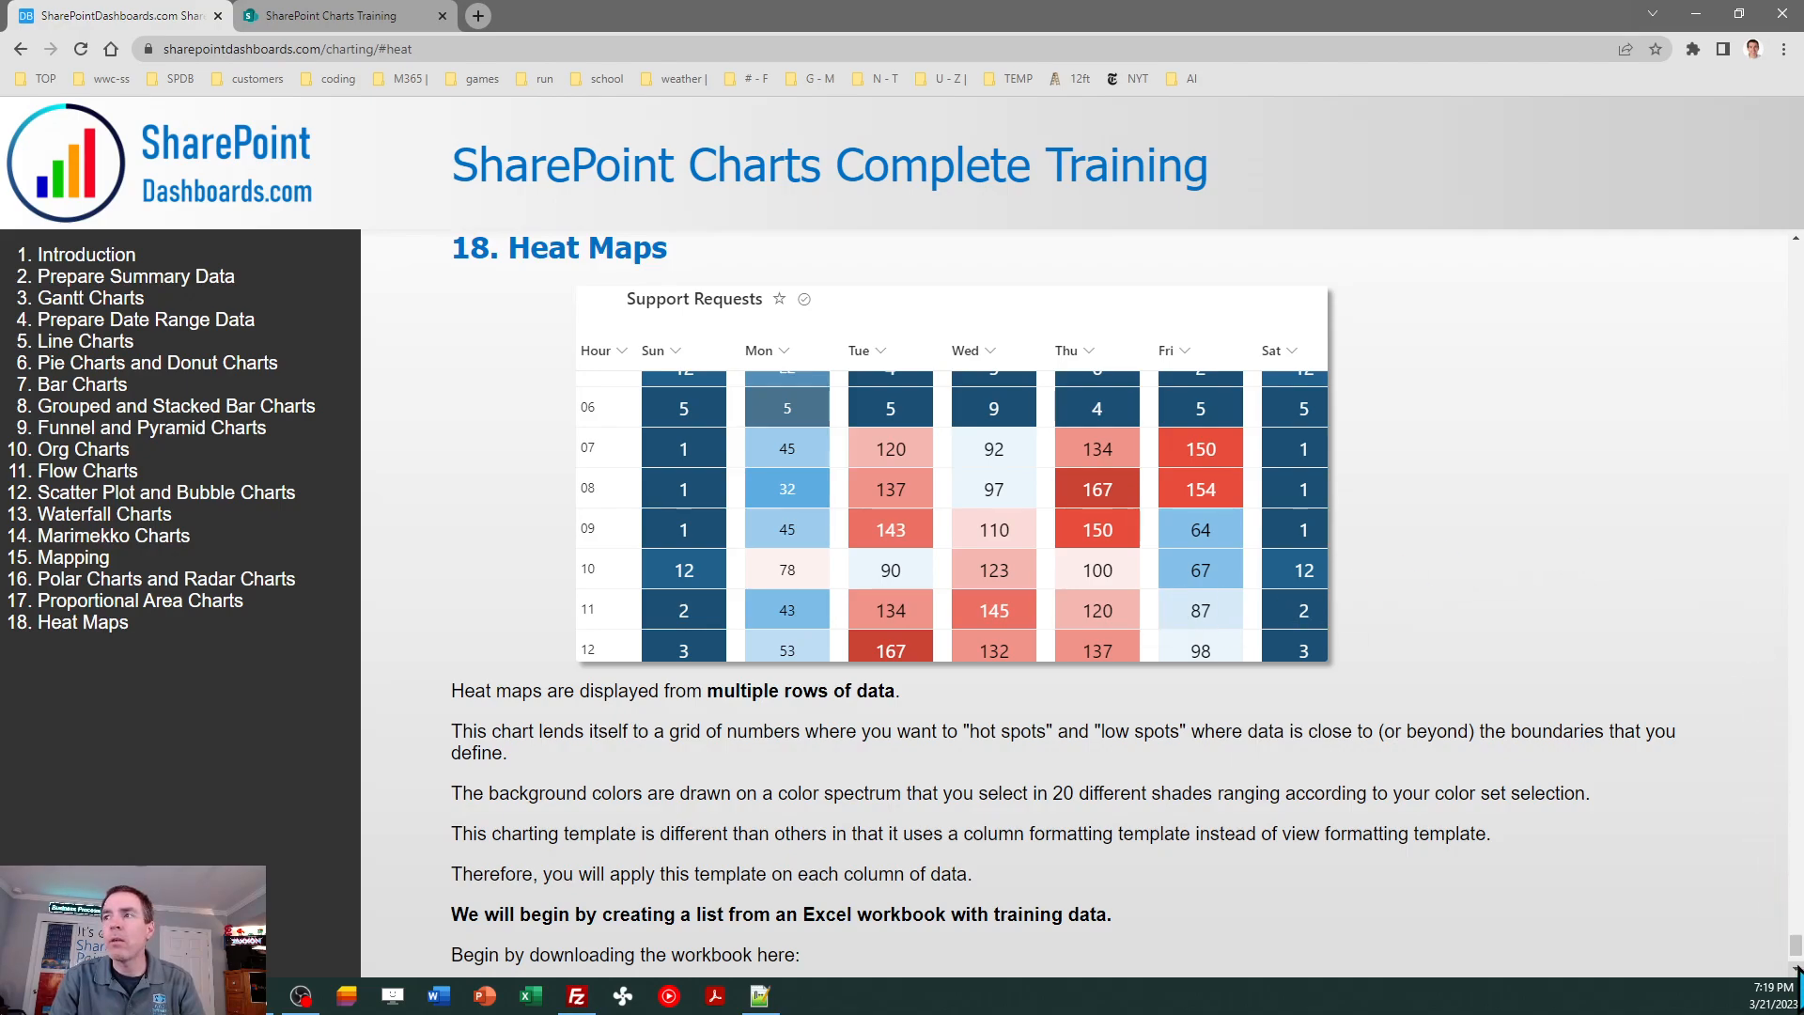
# - Switch to the SharePoint Charts Training site, bring up the support-tickets.xlsx workbook over it and enable editing
pyautogui.scroll(-2, 1796, 969)
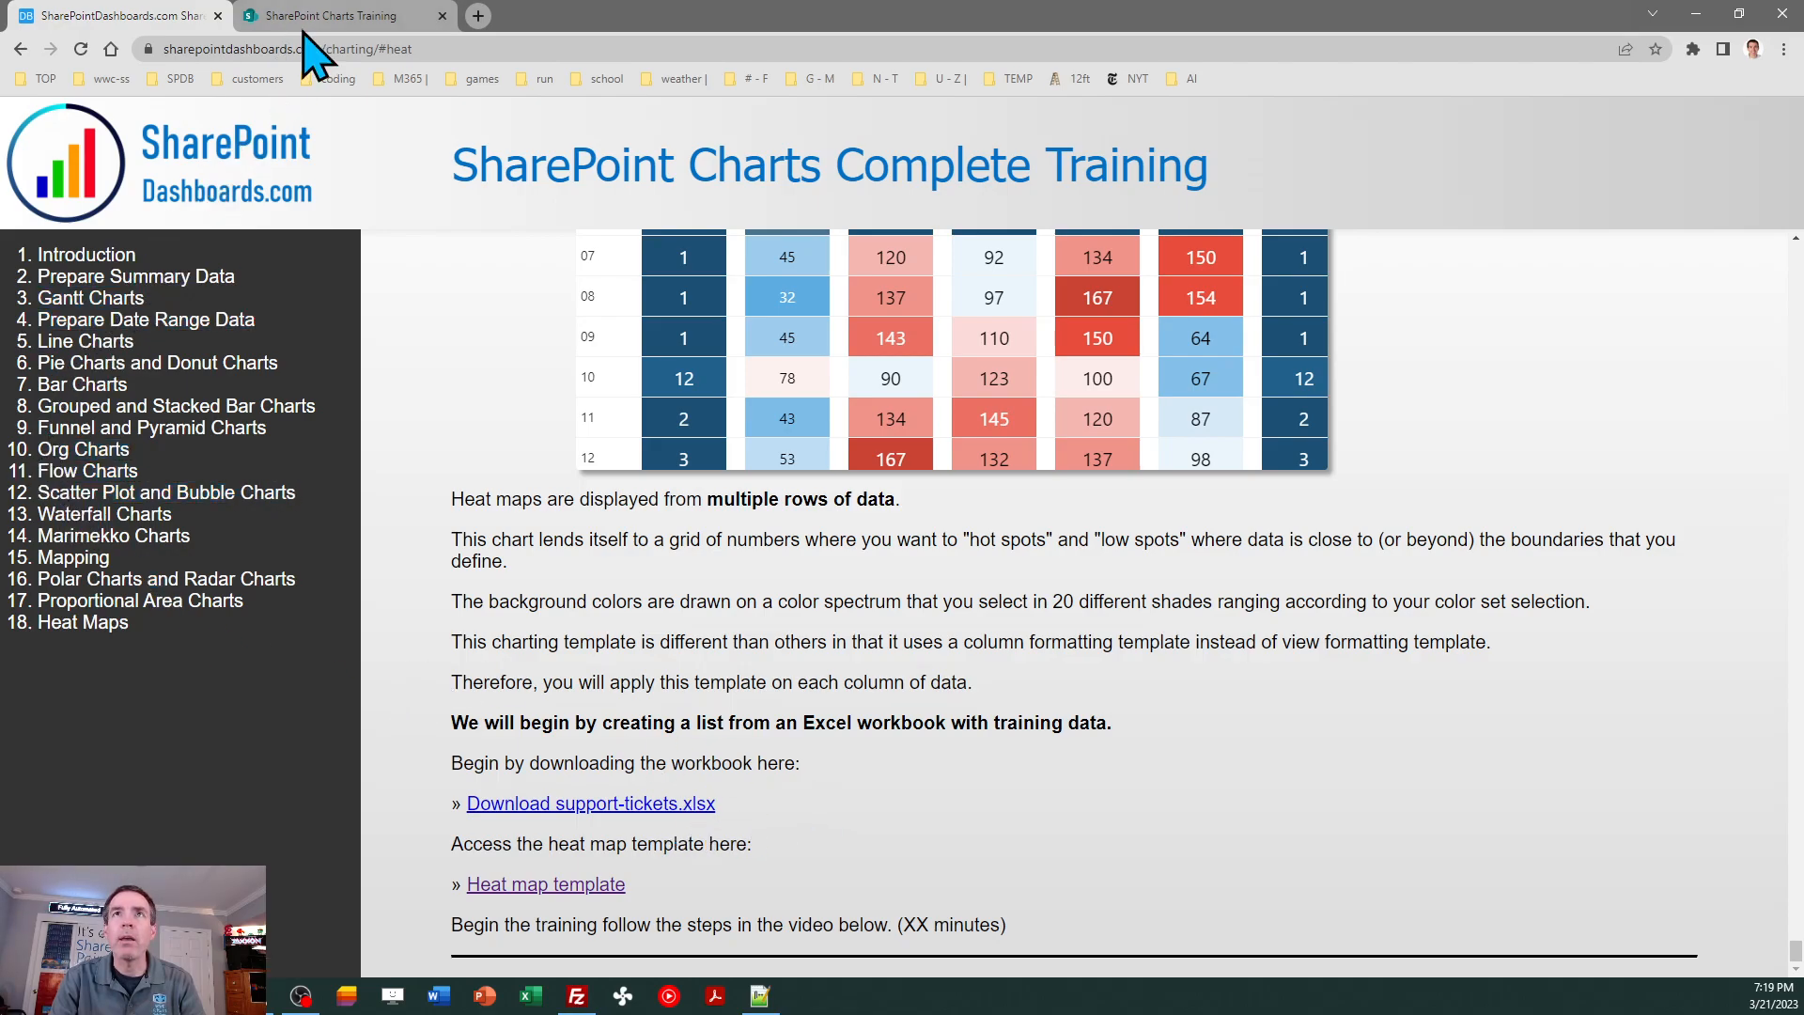
pyautogui.click(333, 19)
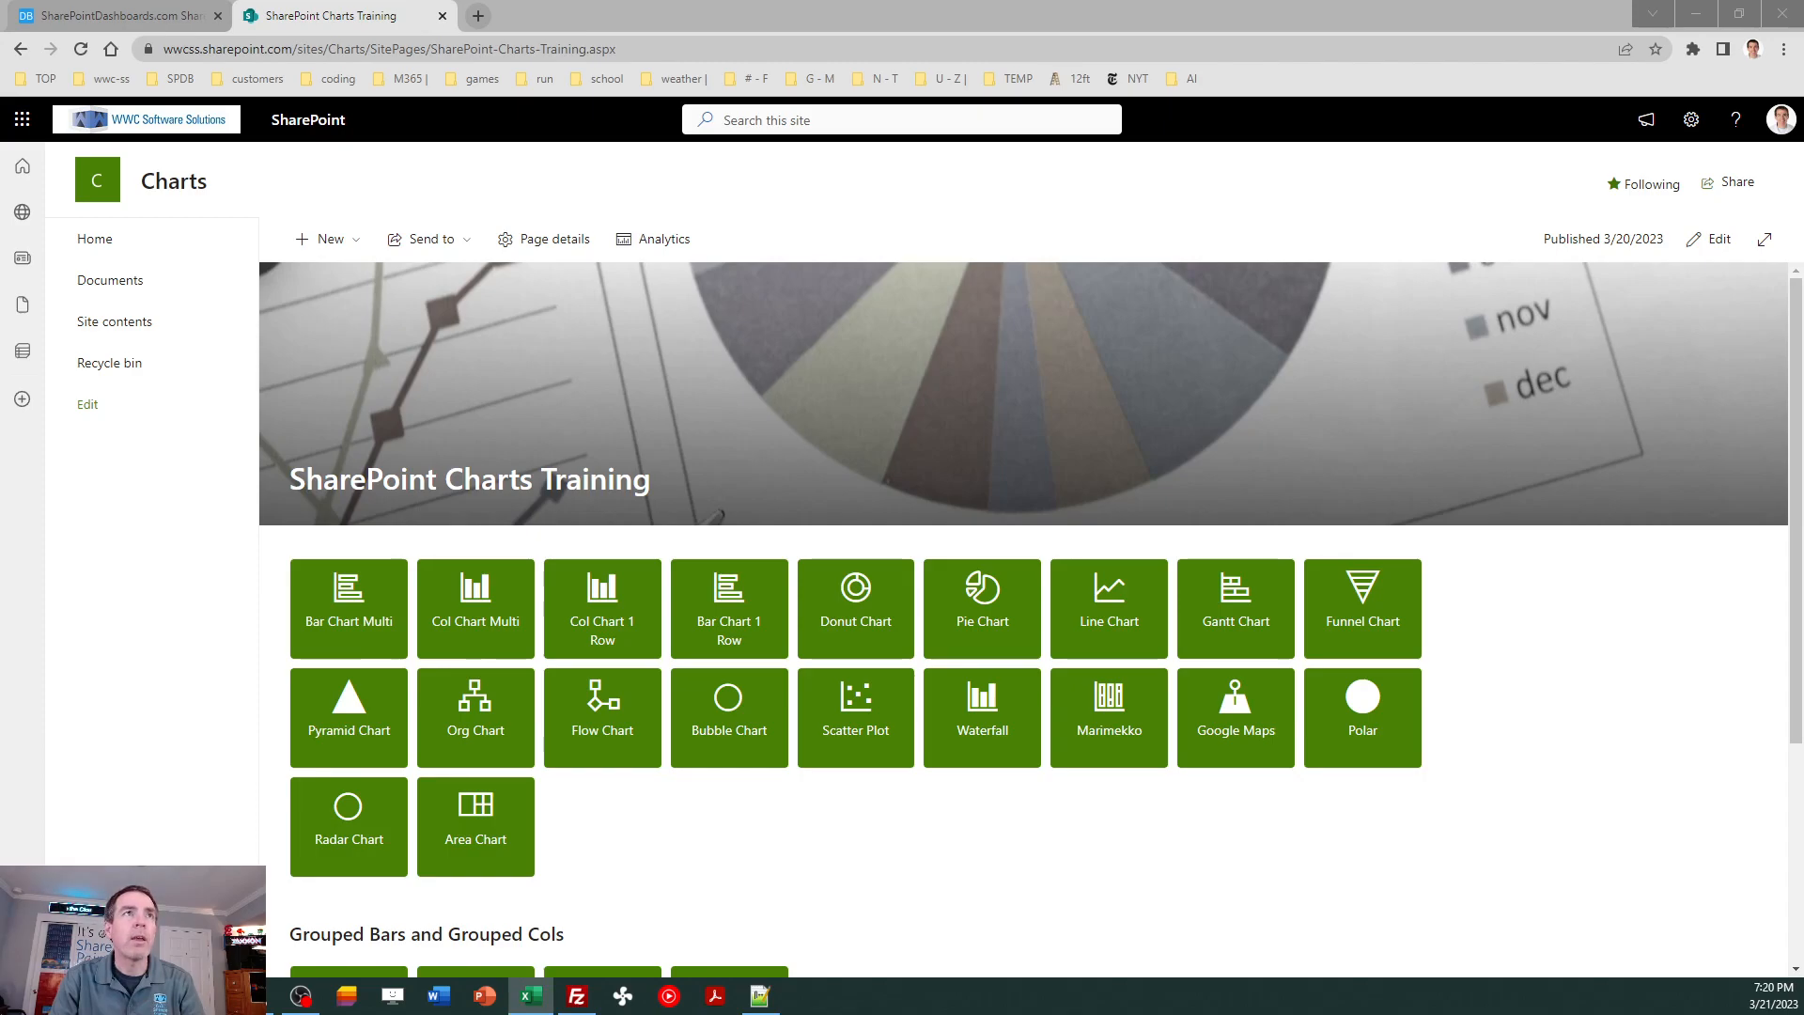
pyautogui.moveTo(0, 246); pyautogui.dragTo(958, 246)
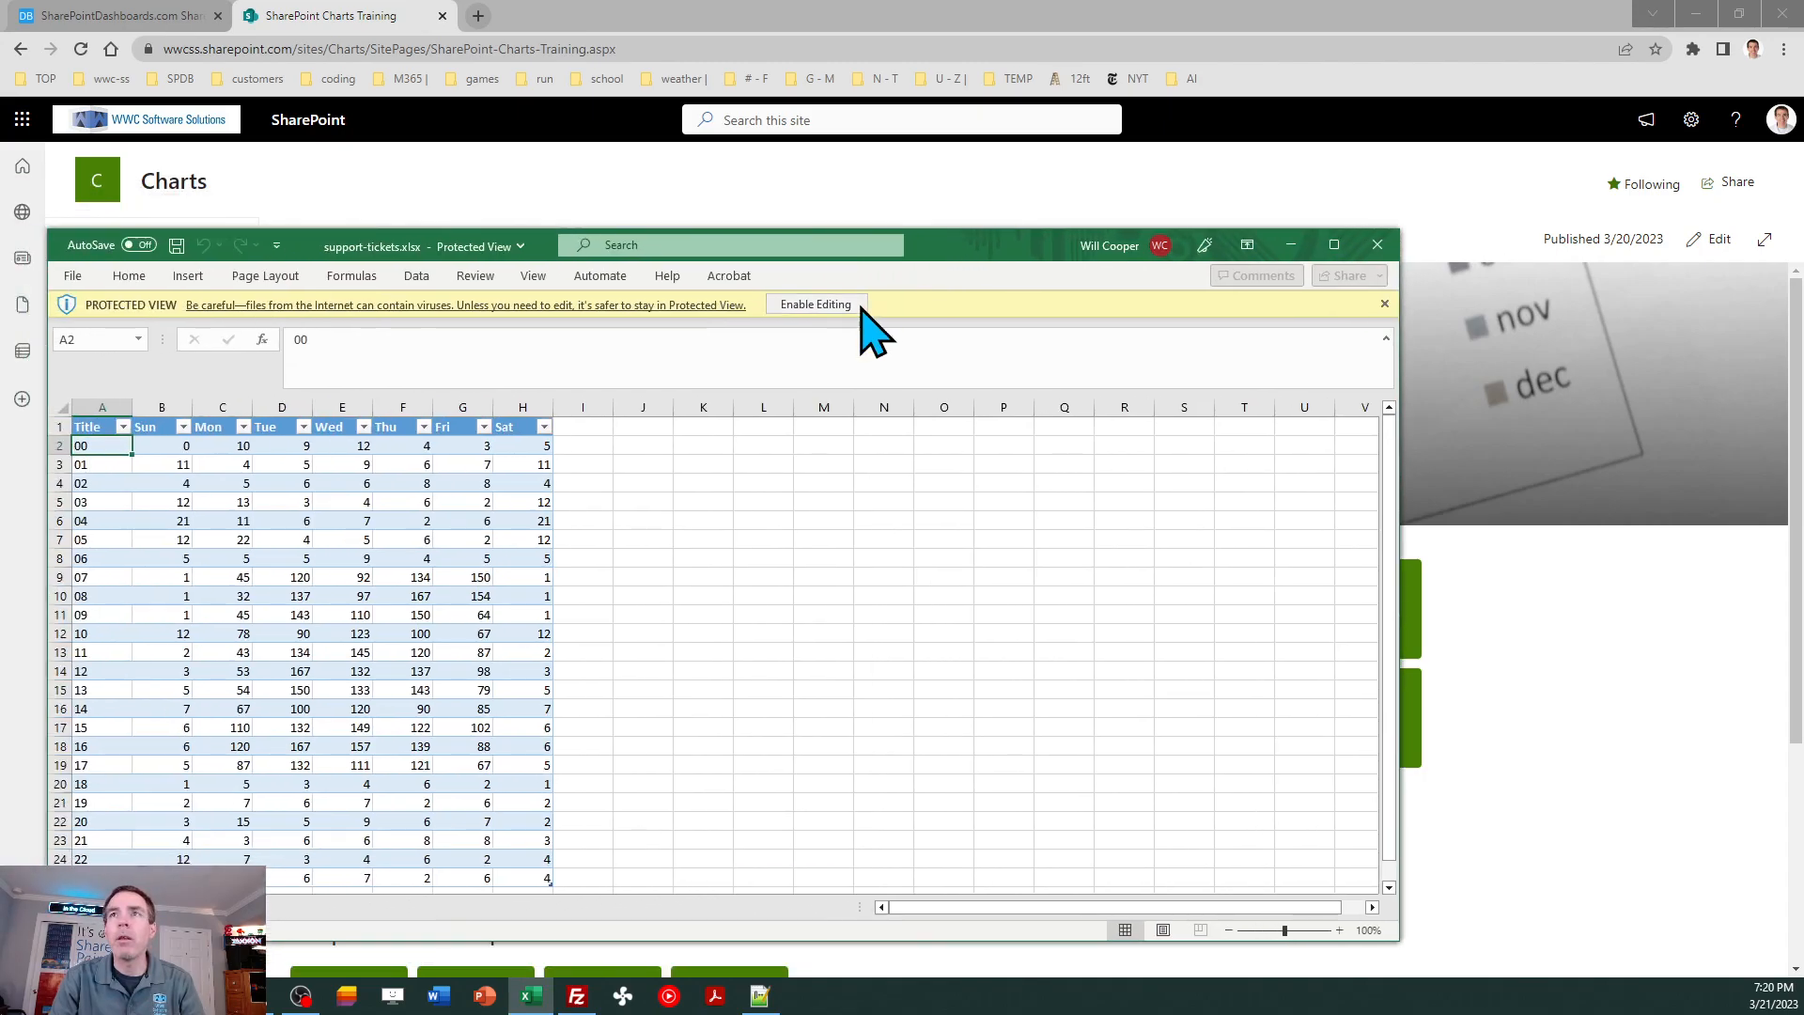
pyautogui.click(843, 304)
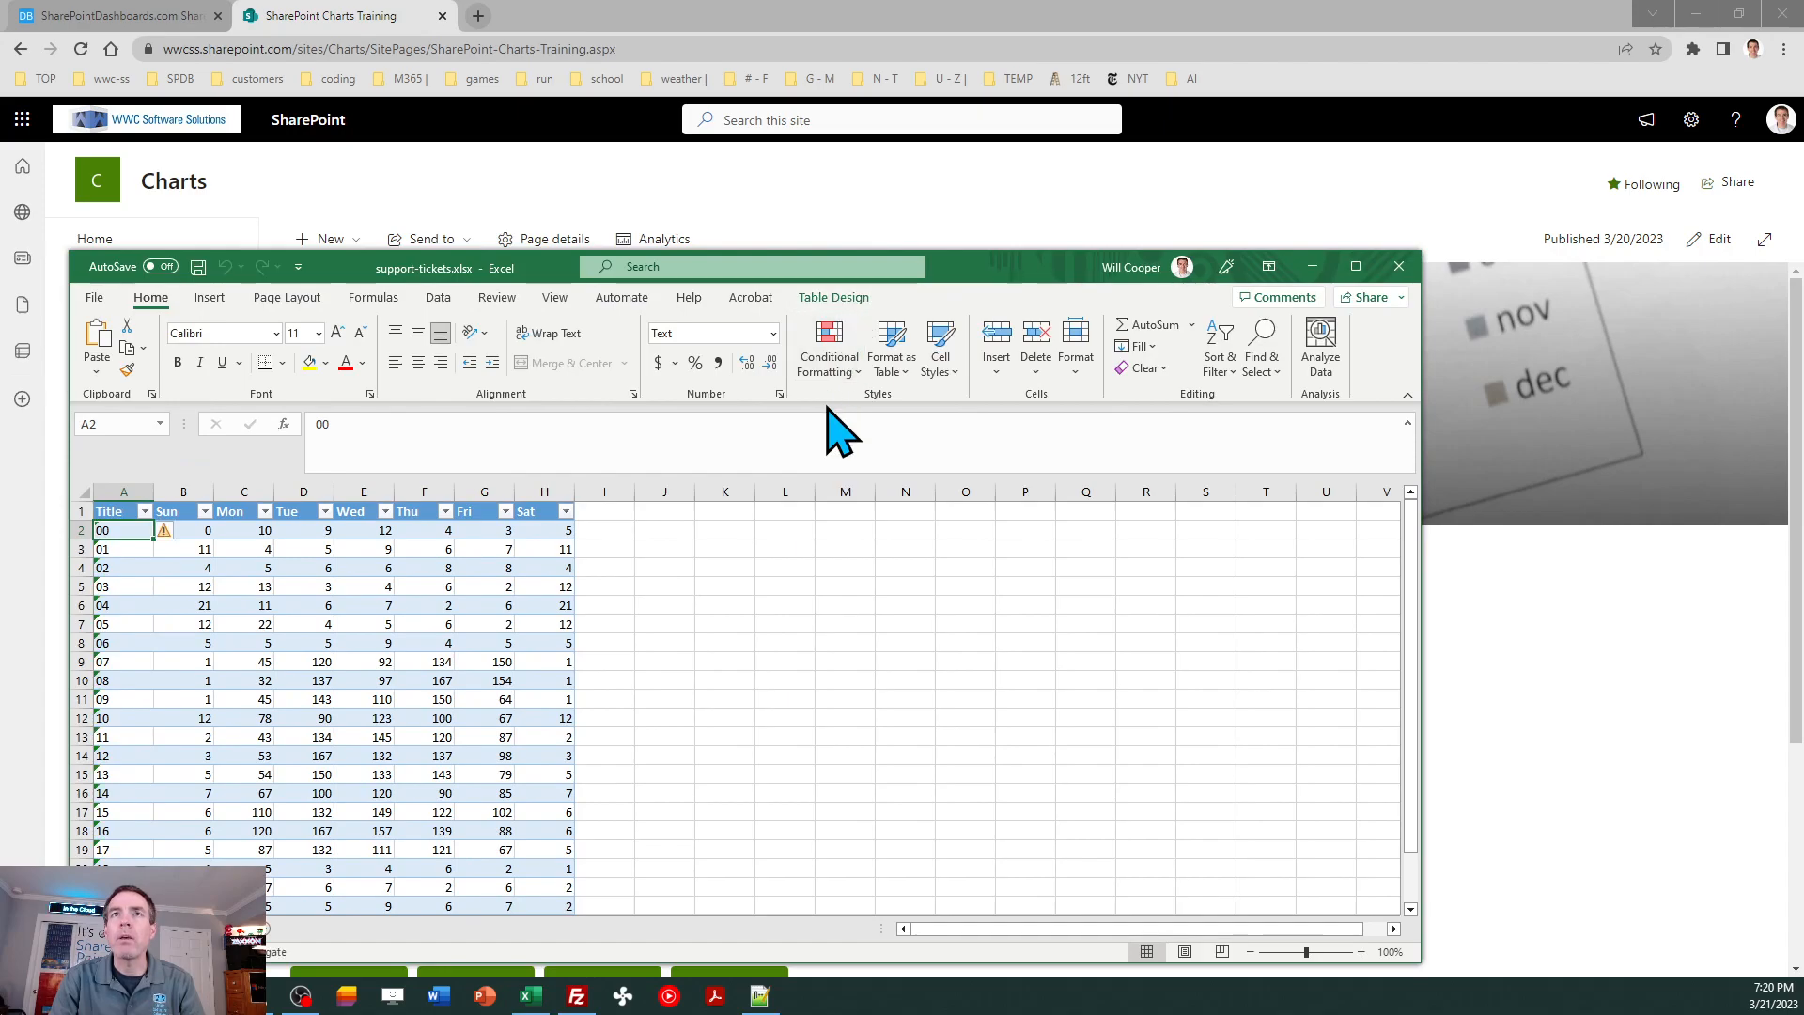
pyautogui.click(833, 298)
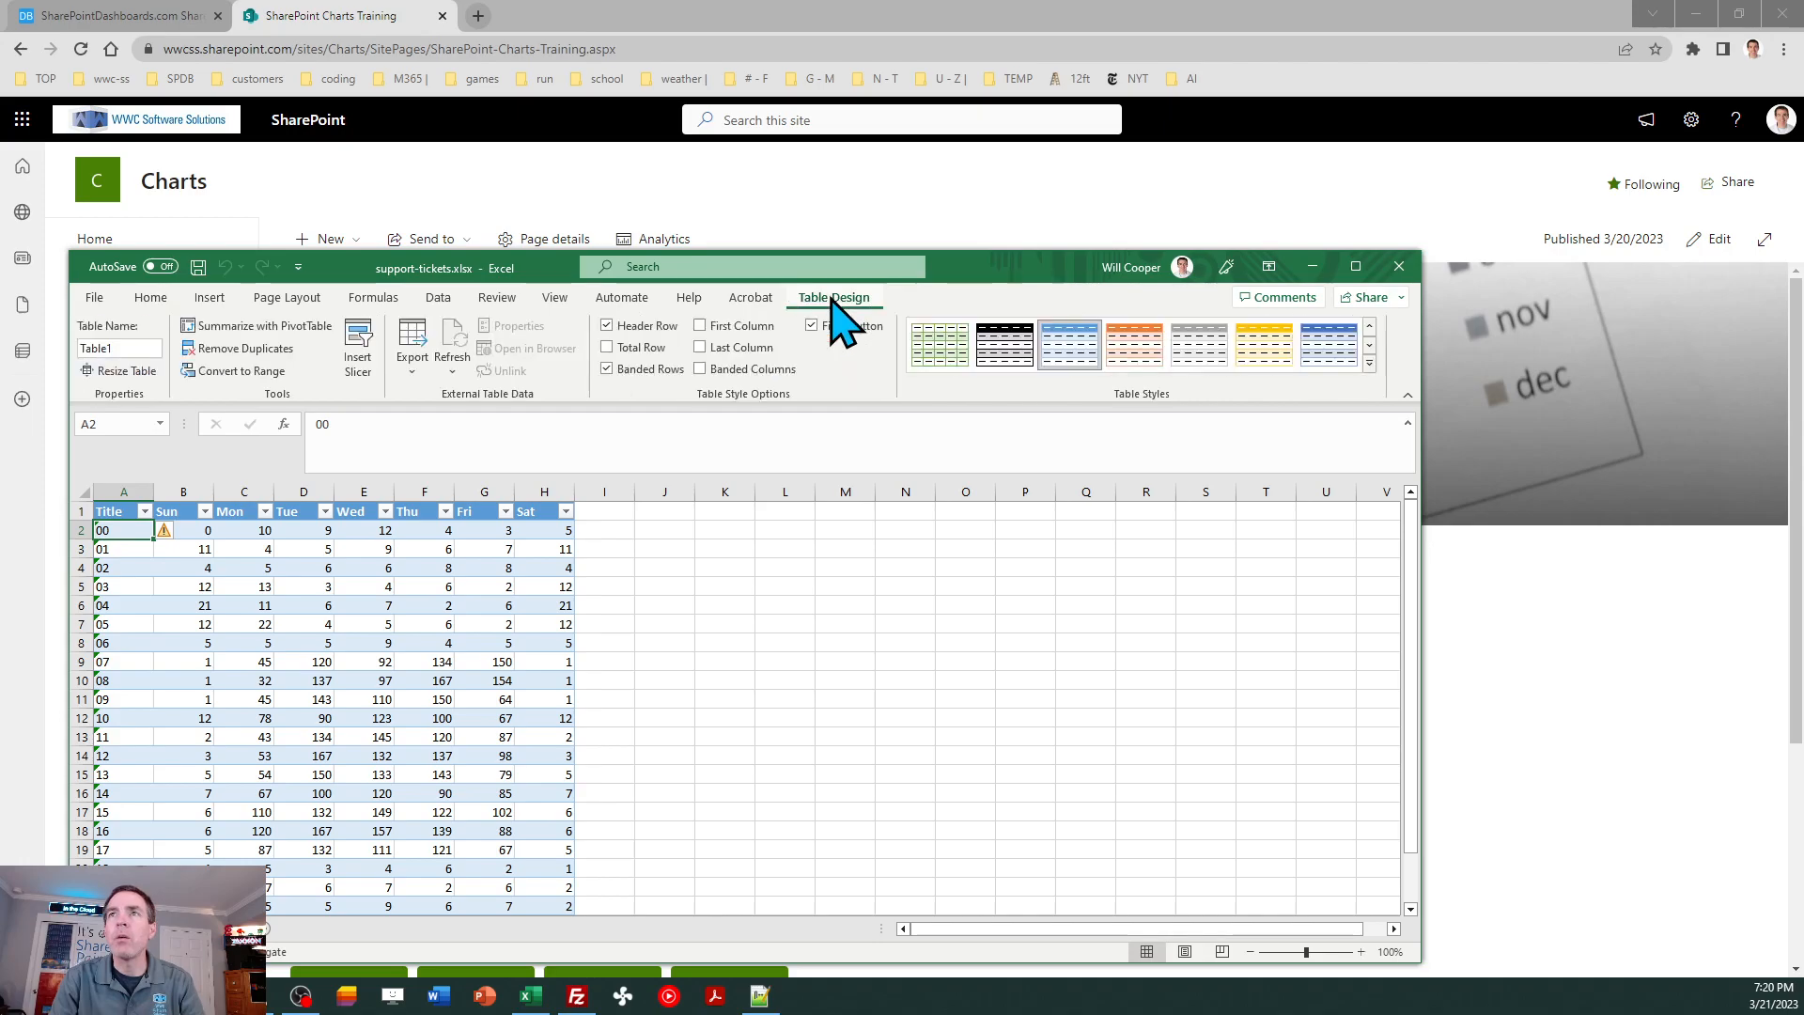
pyautogui.click(414, 352)
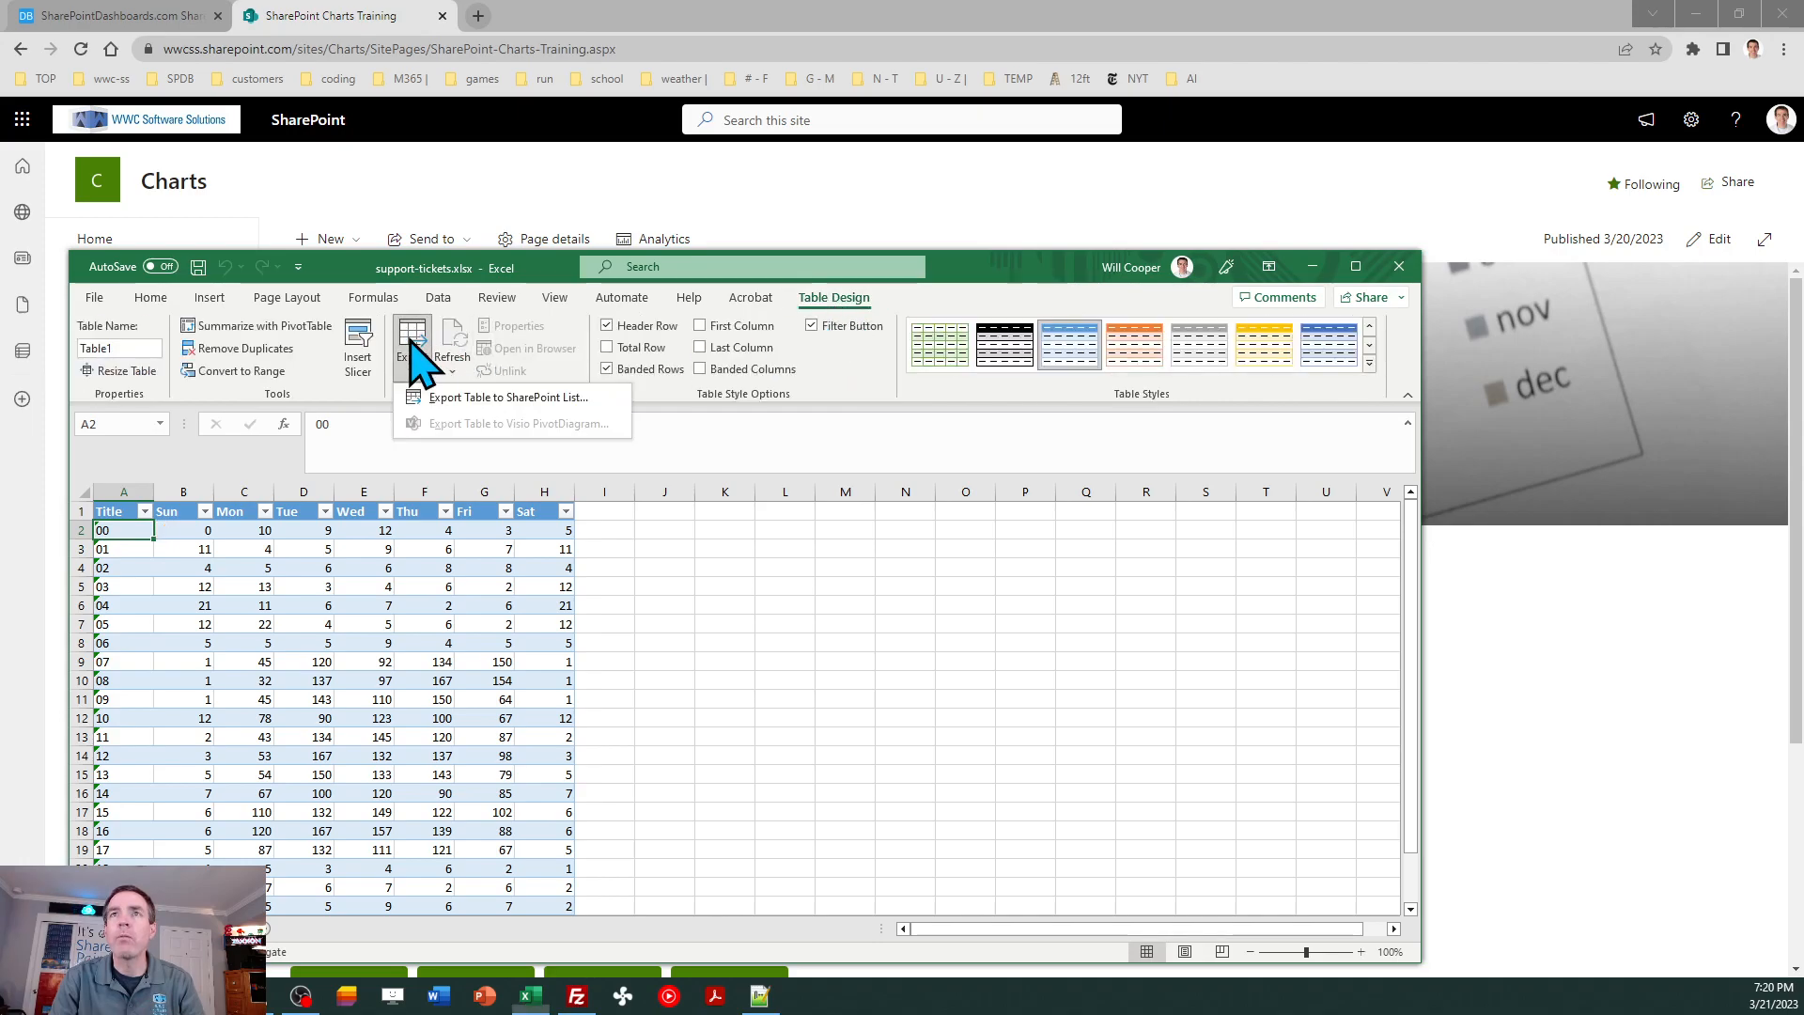
pyautogui.click(455, 397)
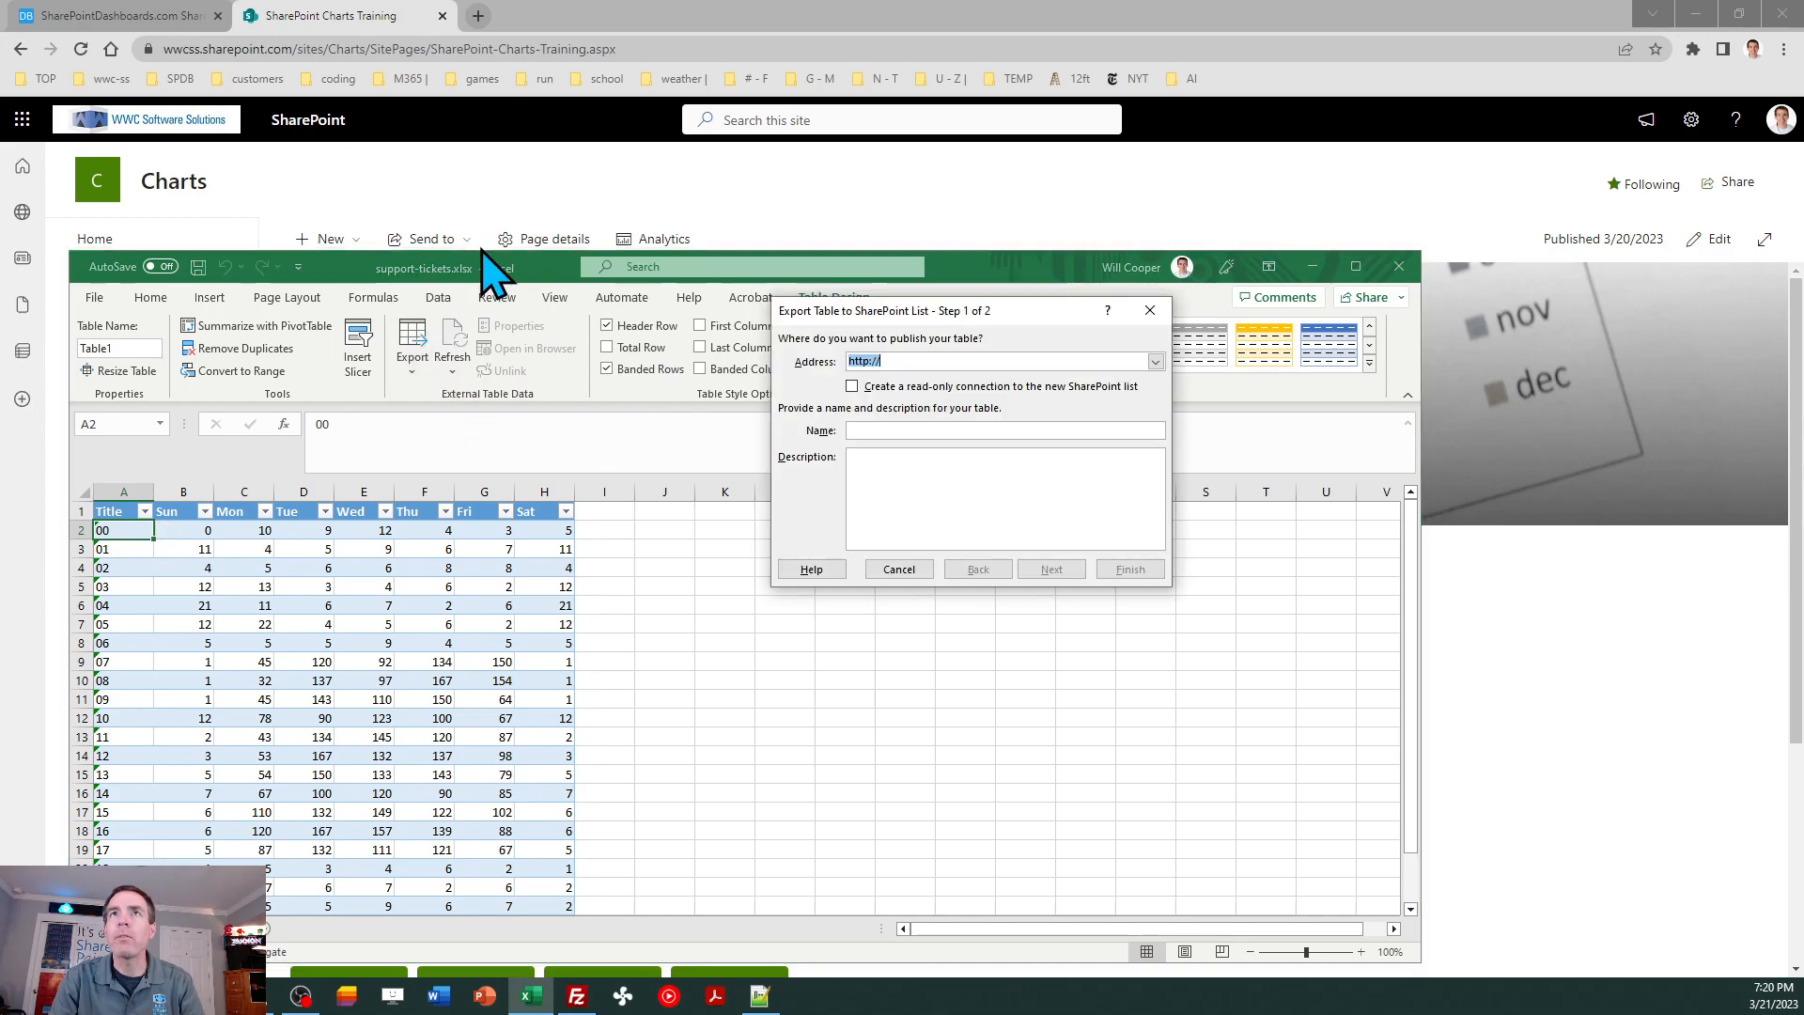
pyautogui.click(432, 49)
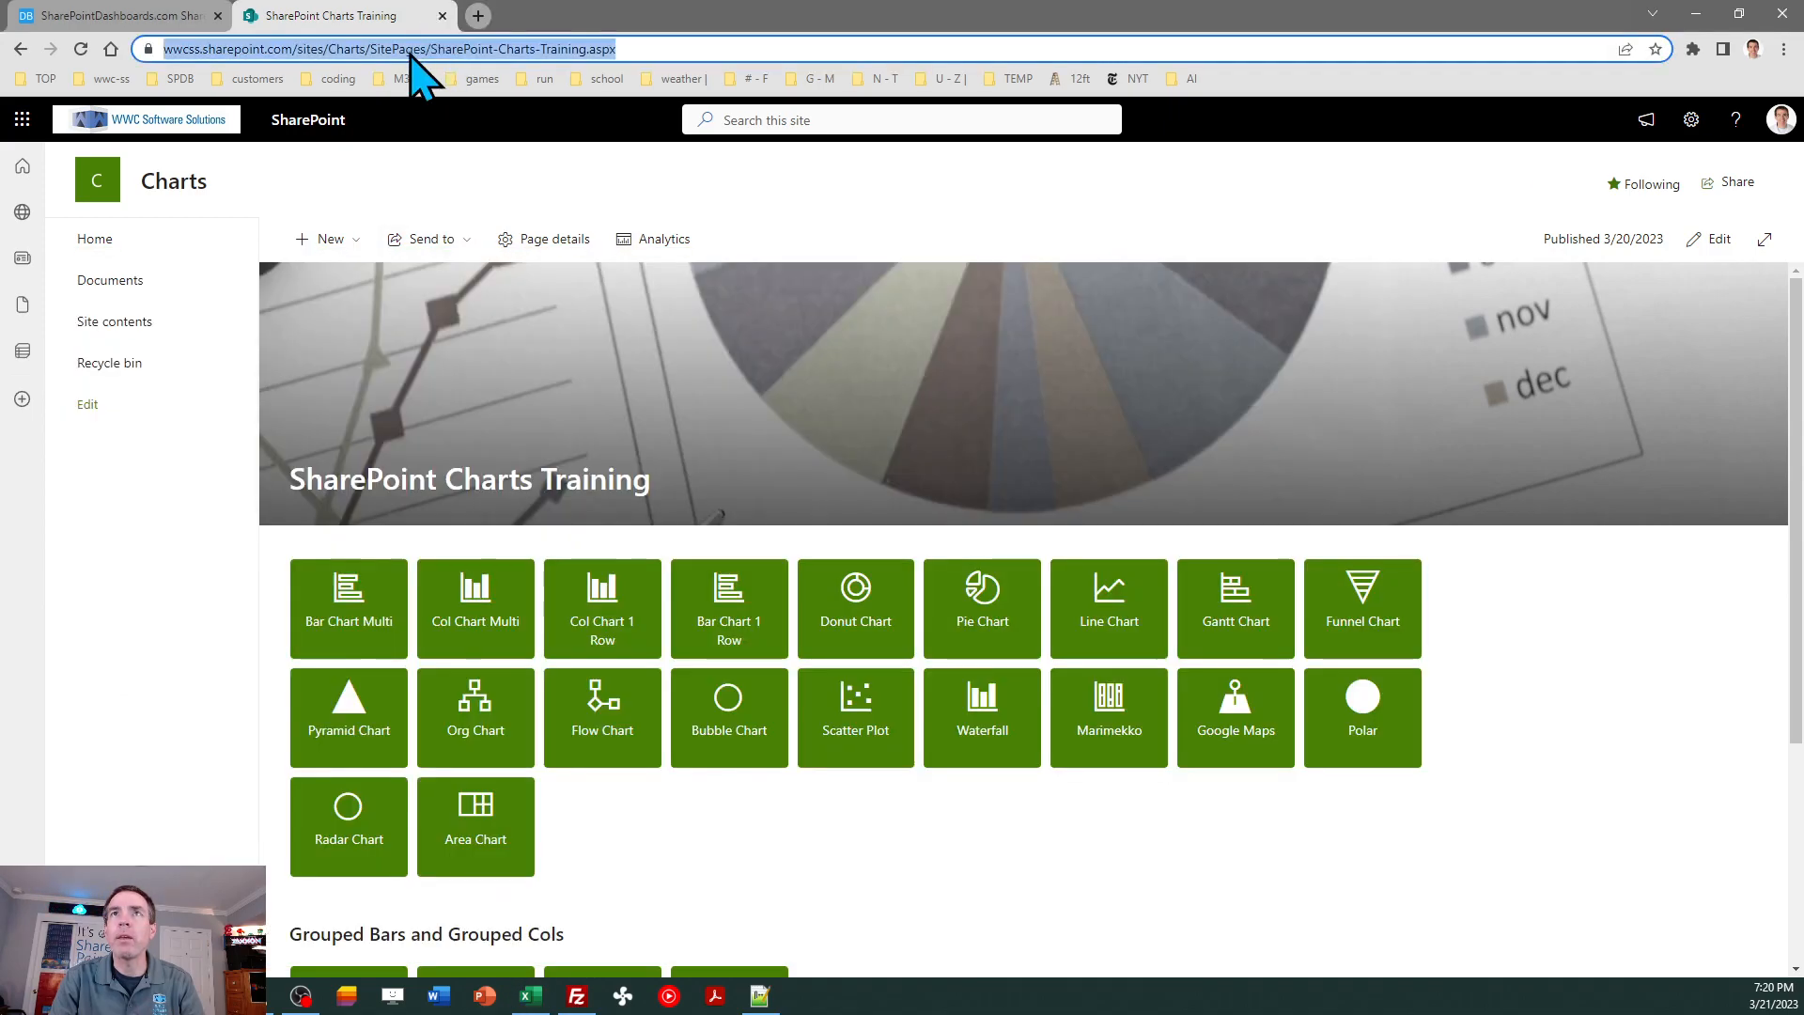
pyautogui.click(370, 47)
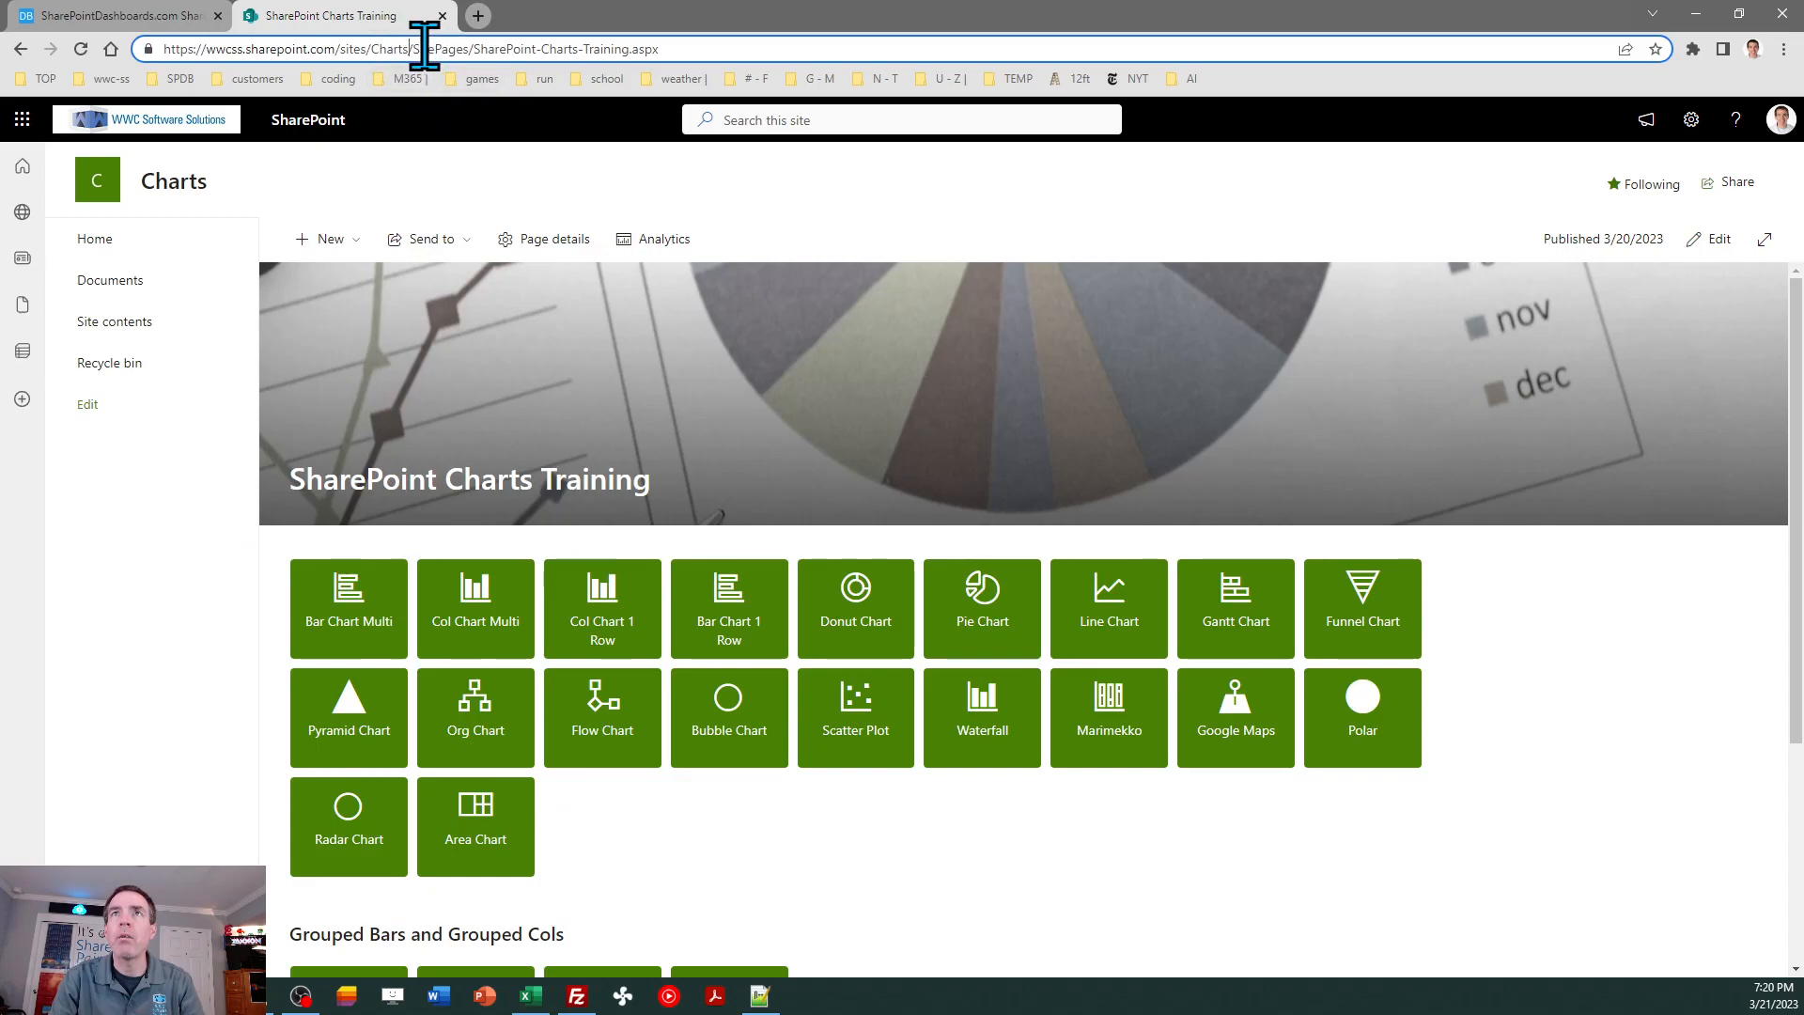
pyautogui.moveTo(395, 38); pyautogui.dragTo(164, 40)
pyautogui.hotkey('ctrl', 'c')
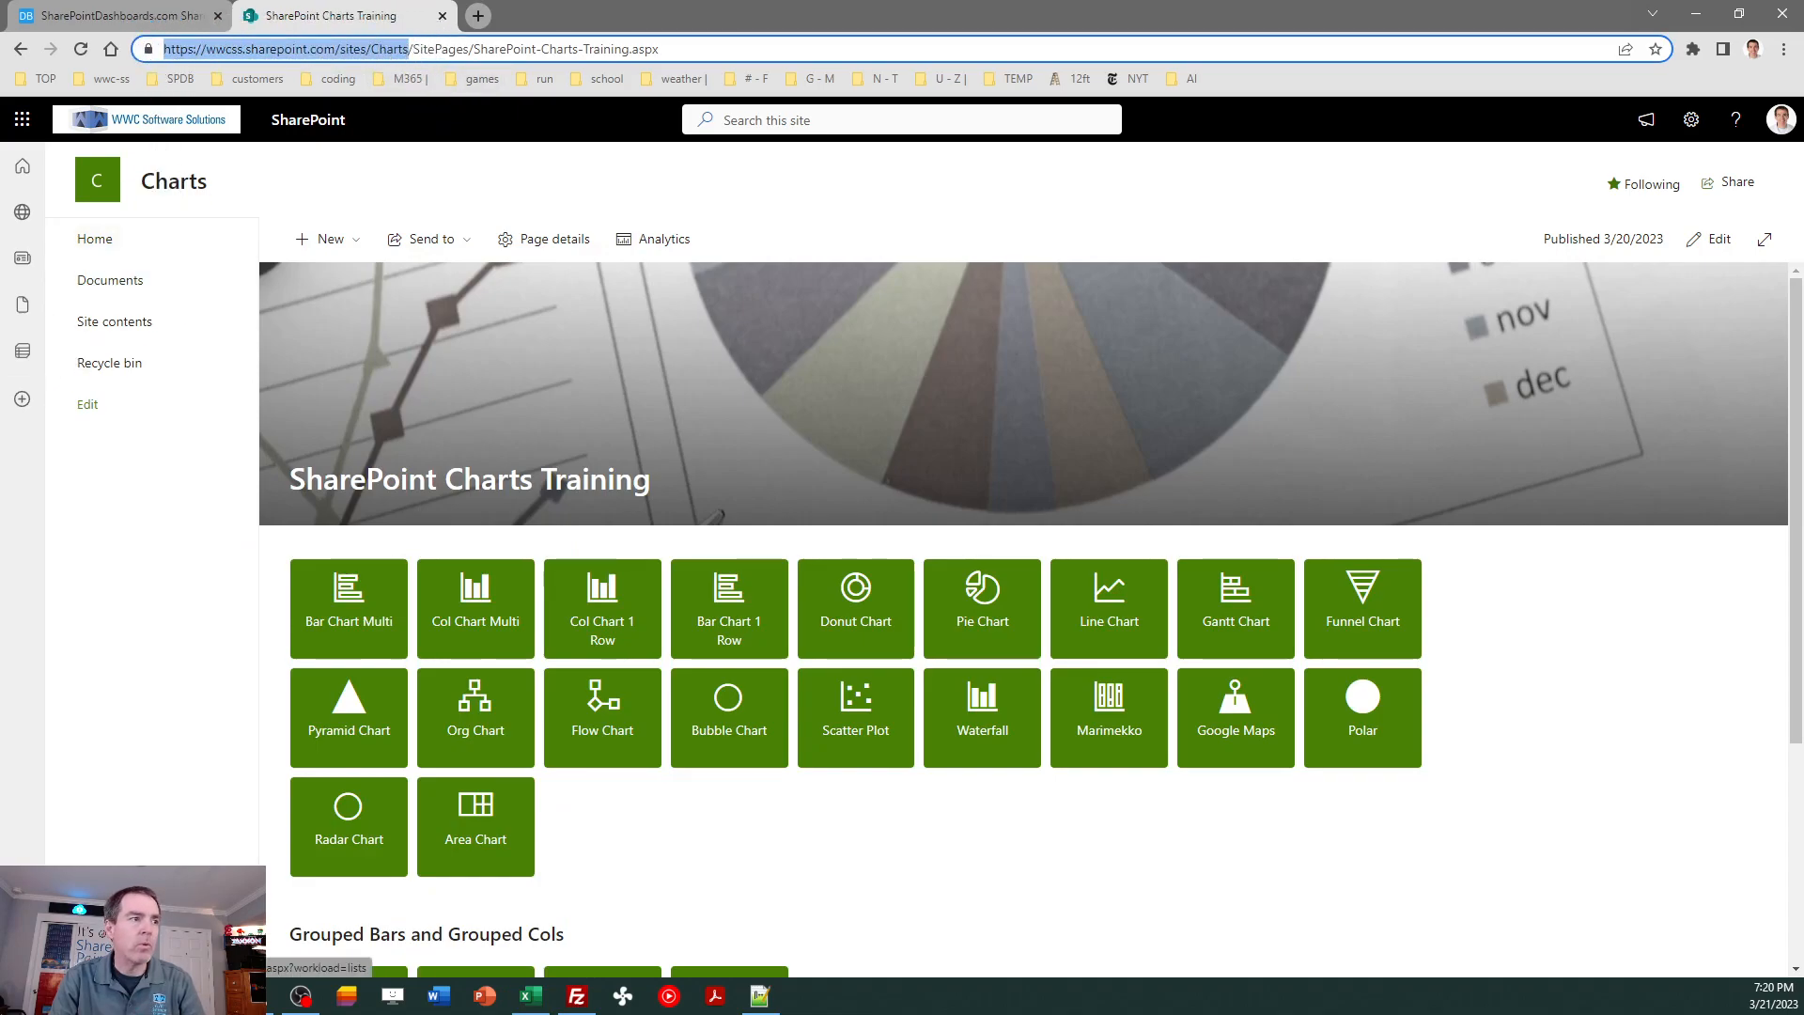
pyautogui.hotkey('alt', 'Tab')
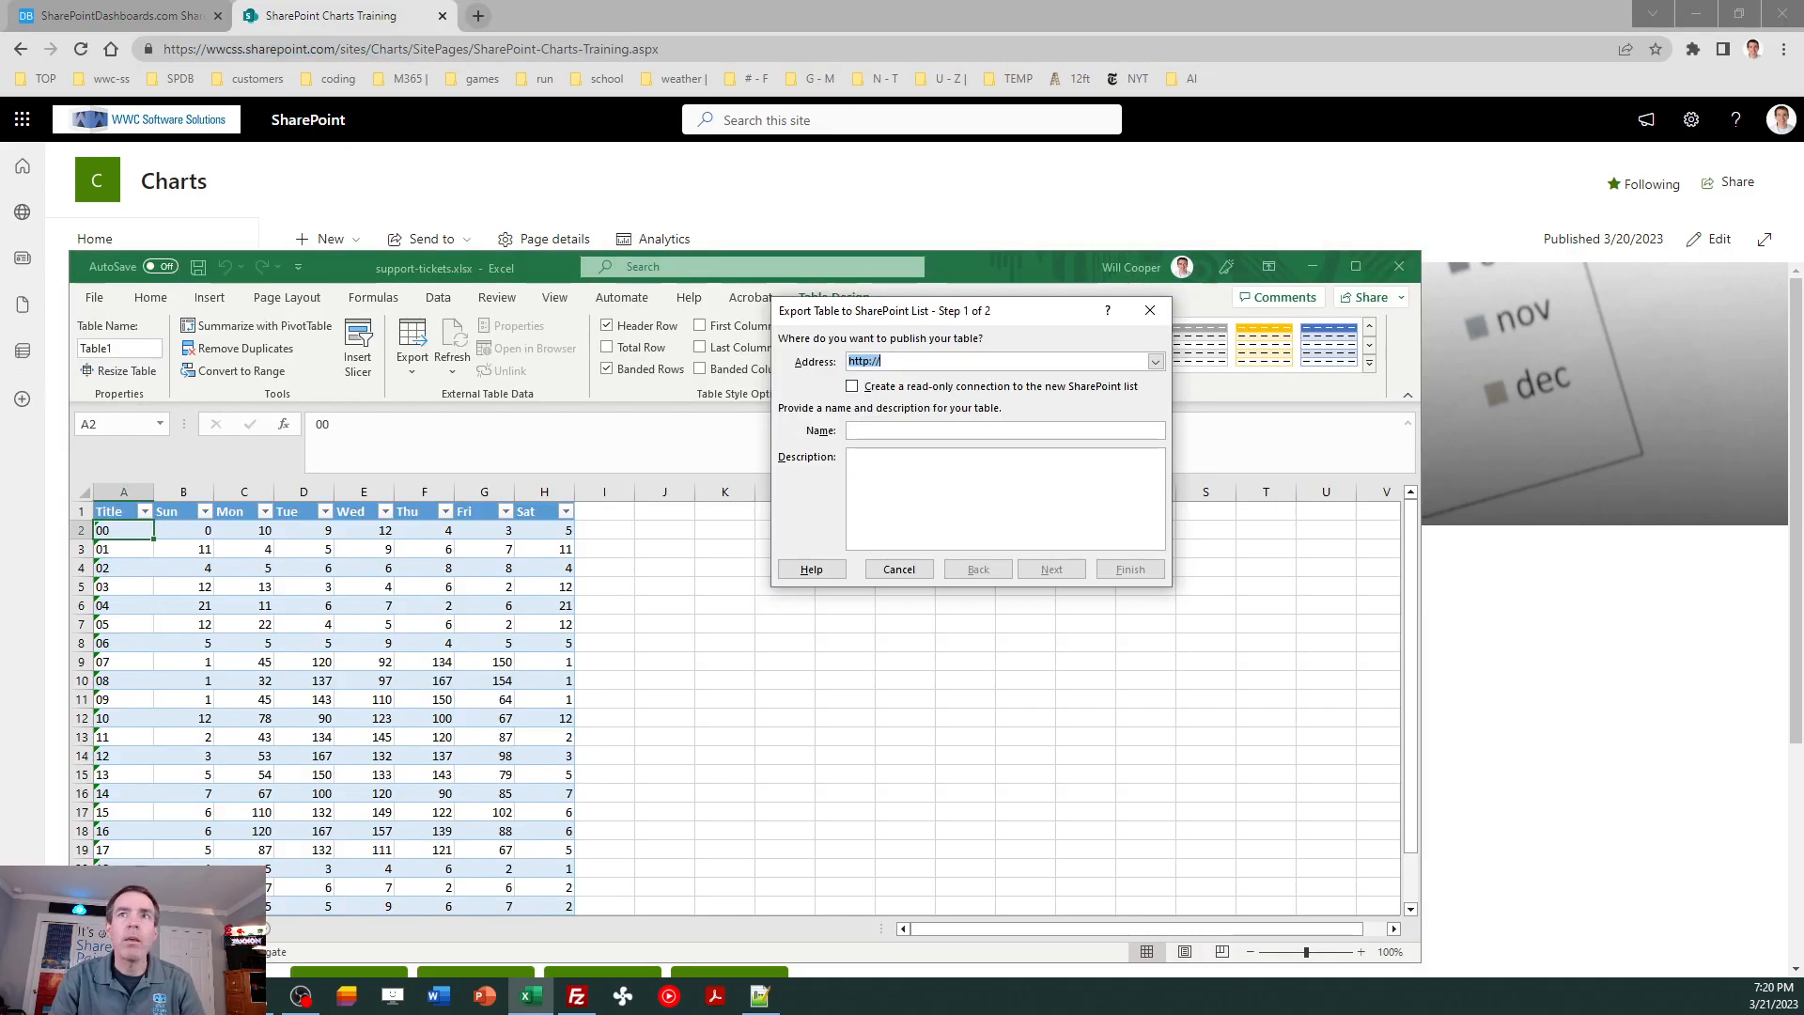
pyautogui.hotkey('ctrl', 'v')
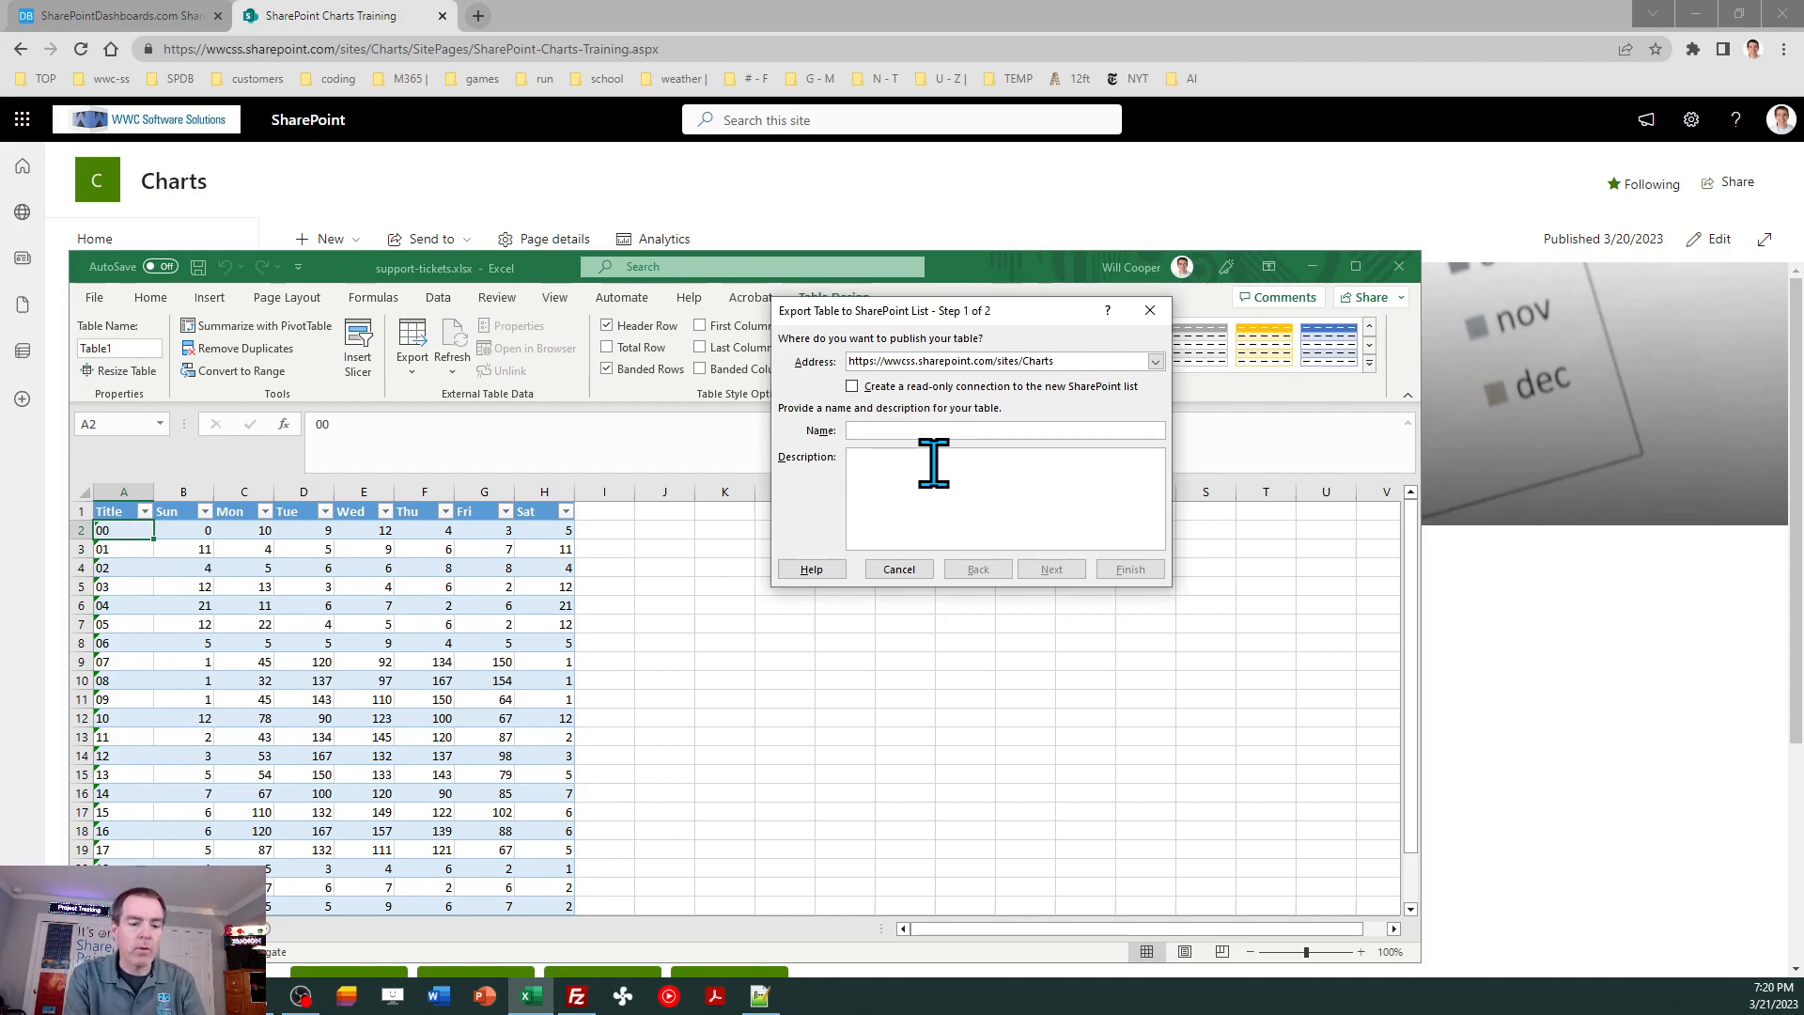
# - Name the exported list Support Tickets, finish publishing it and close the workbook
pyautogui.write('Support')
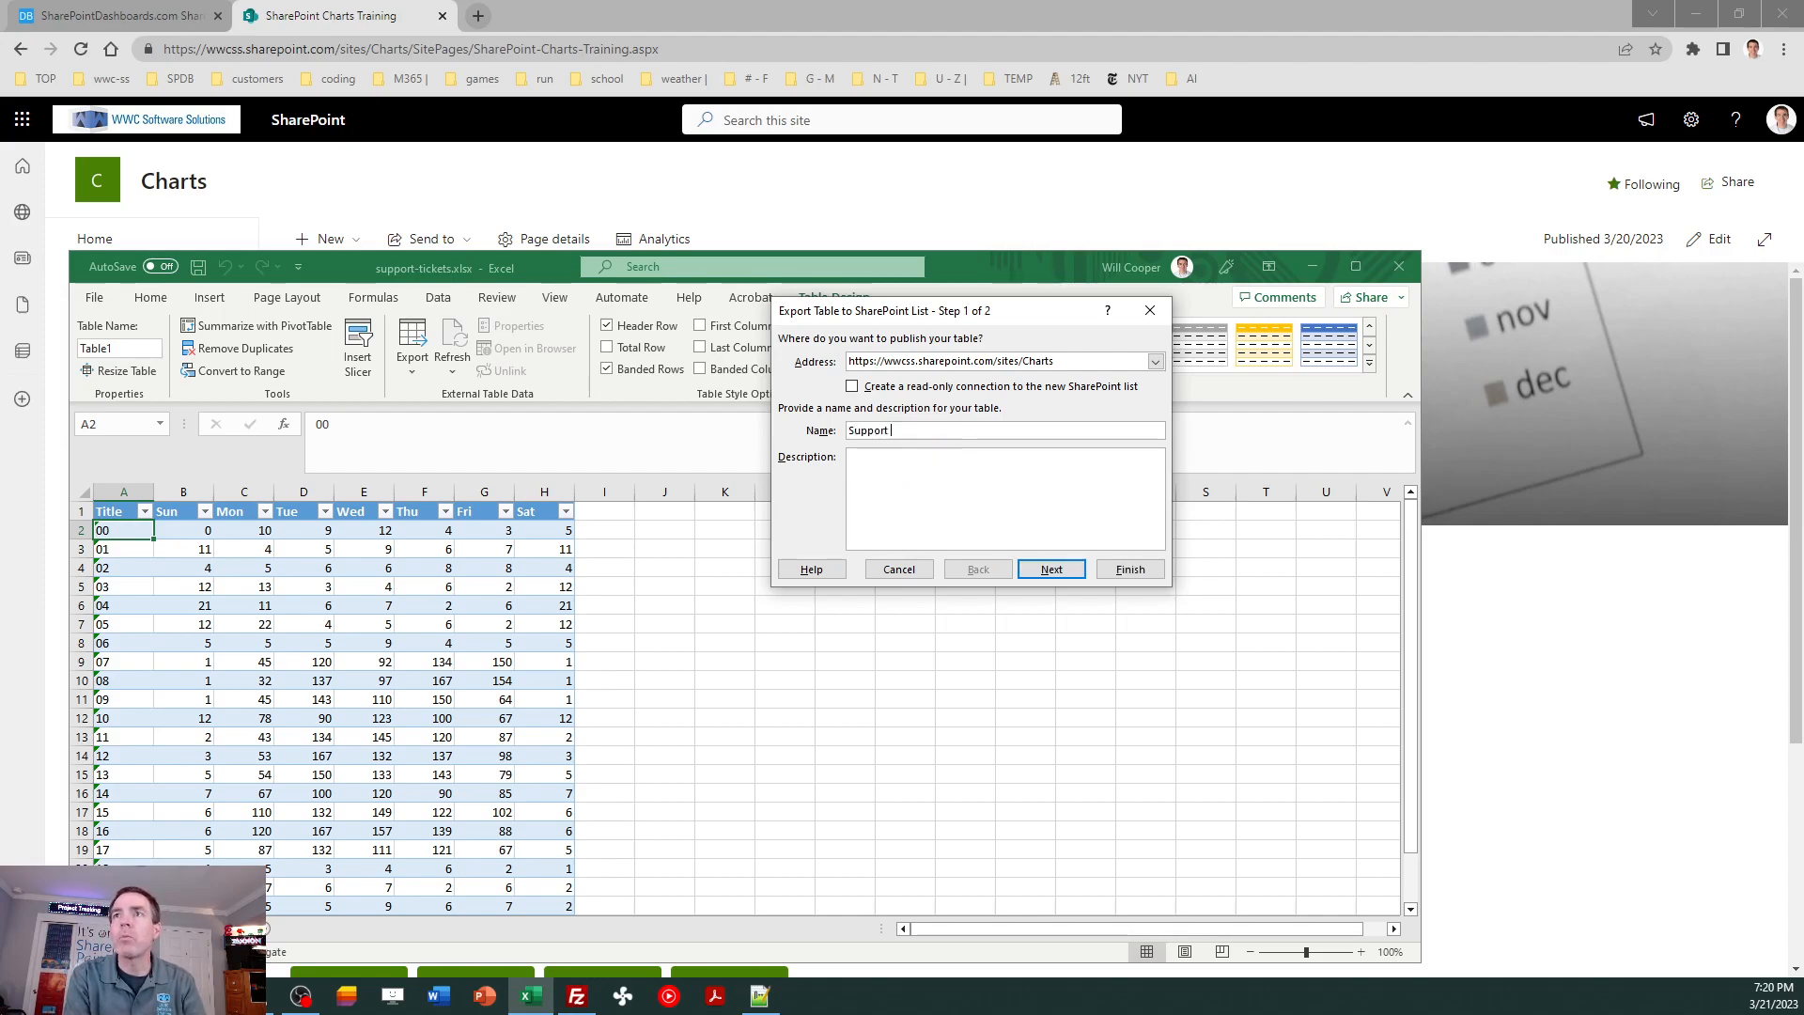
pyautogui.write(' Tickets')
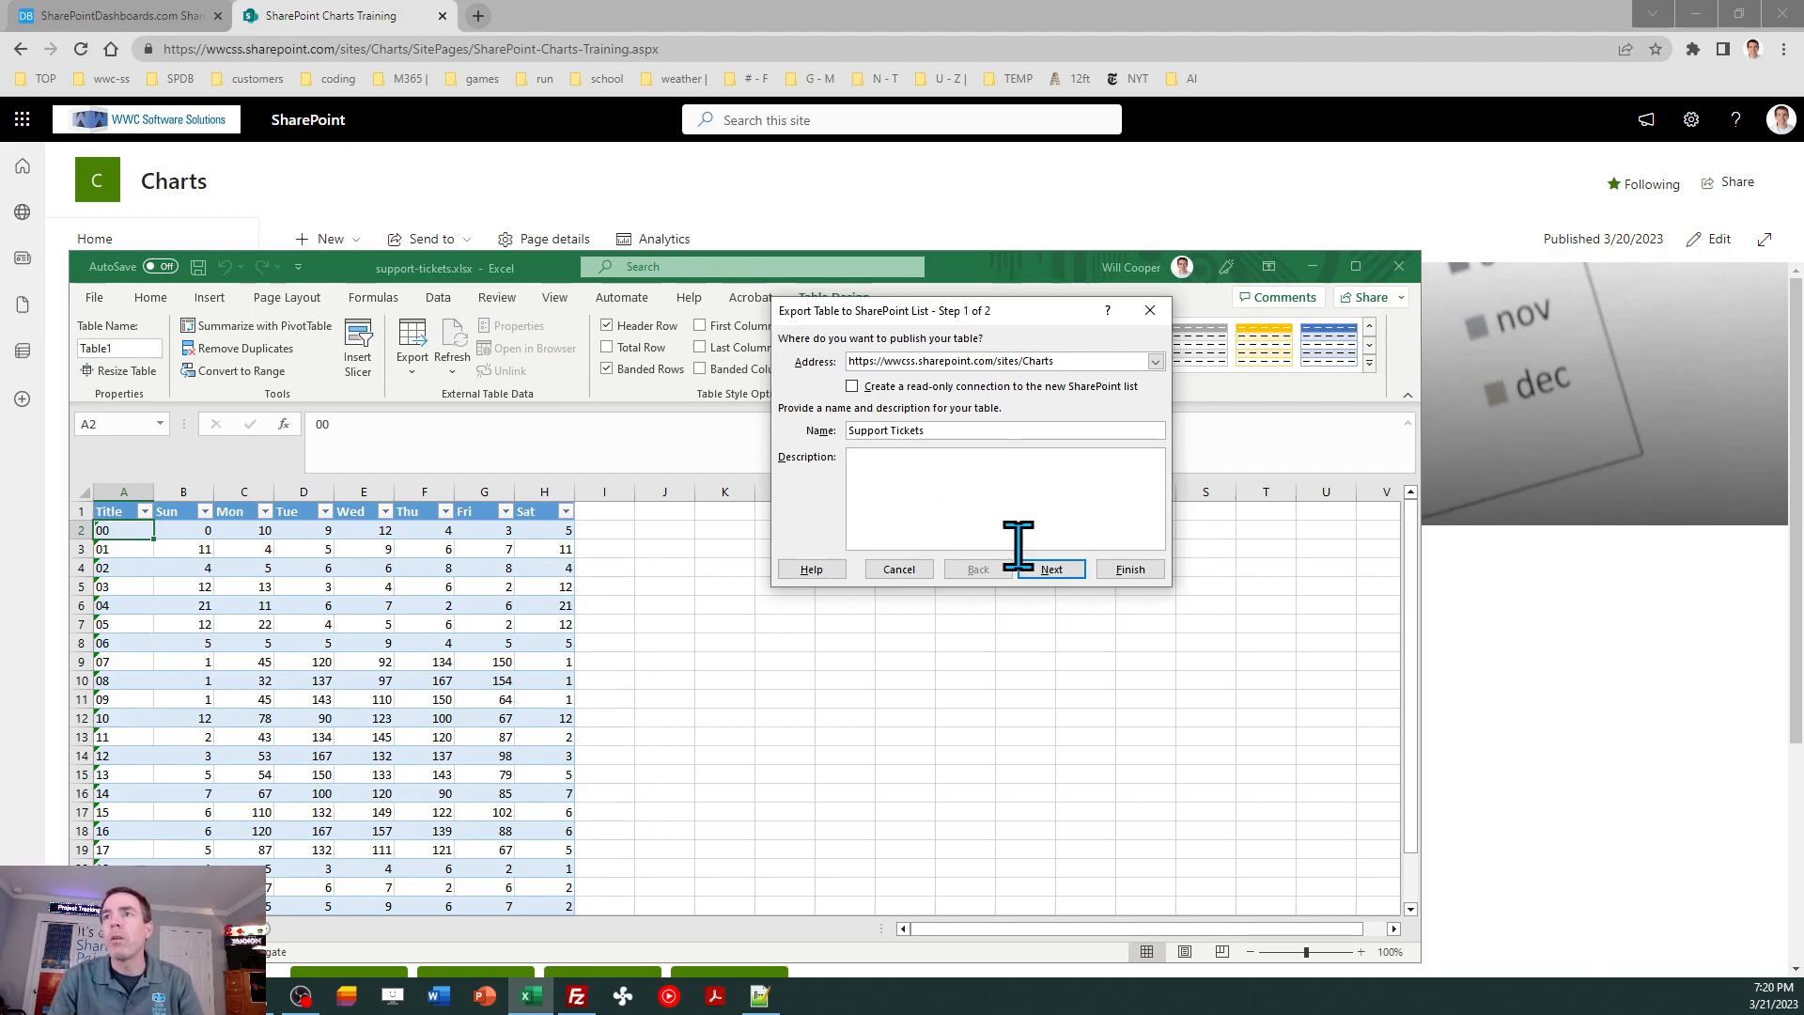
pyautogui.click(1051, 570)
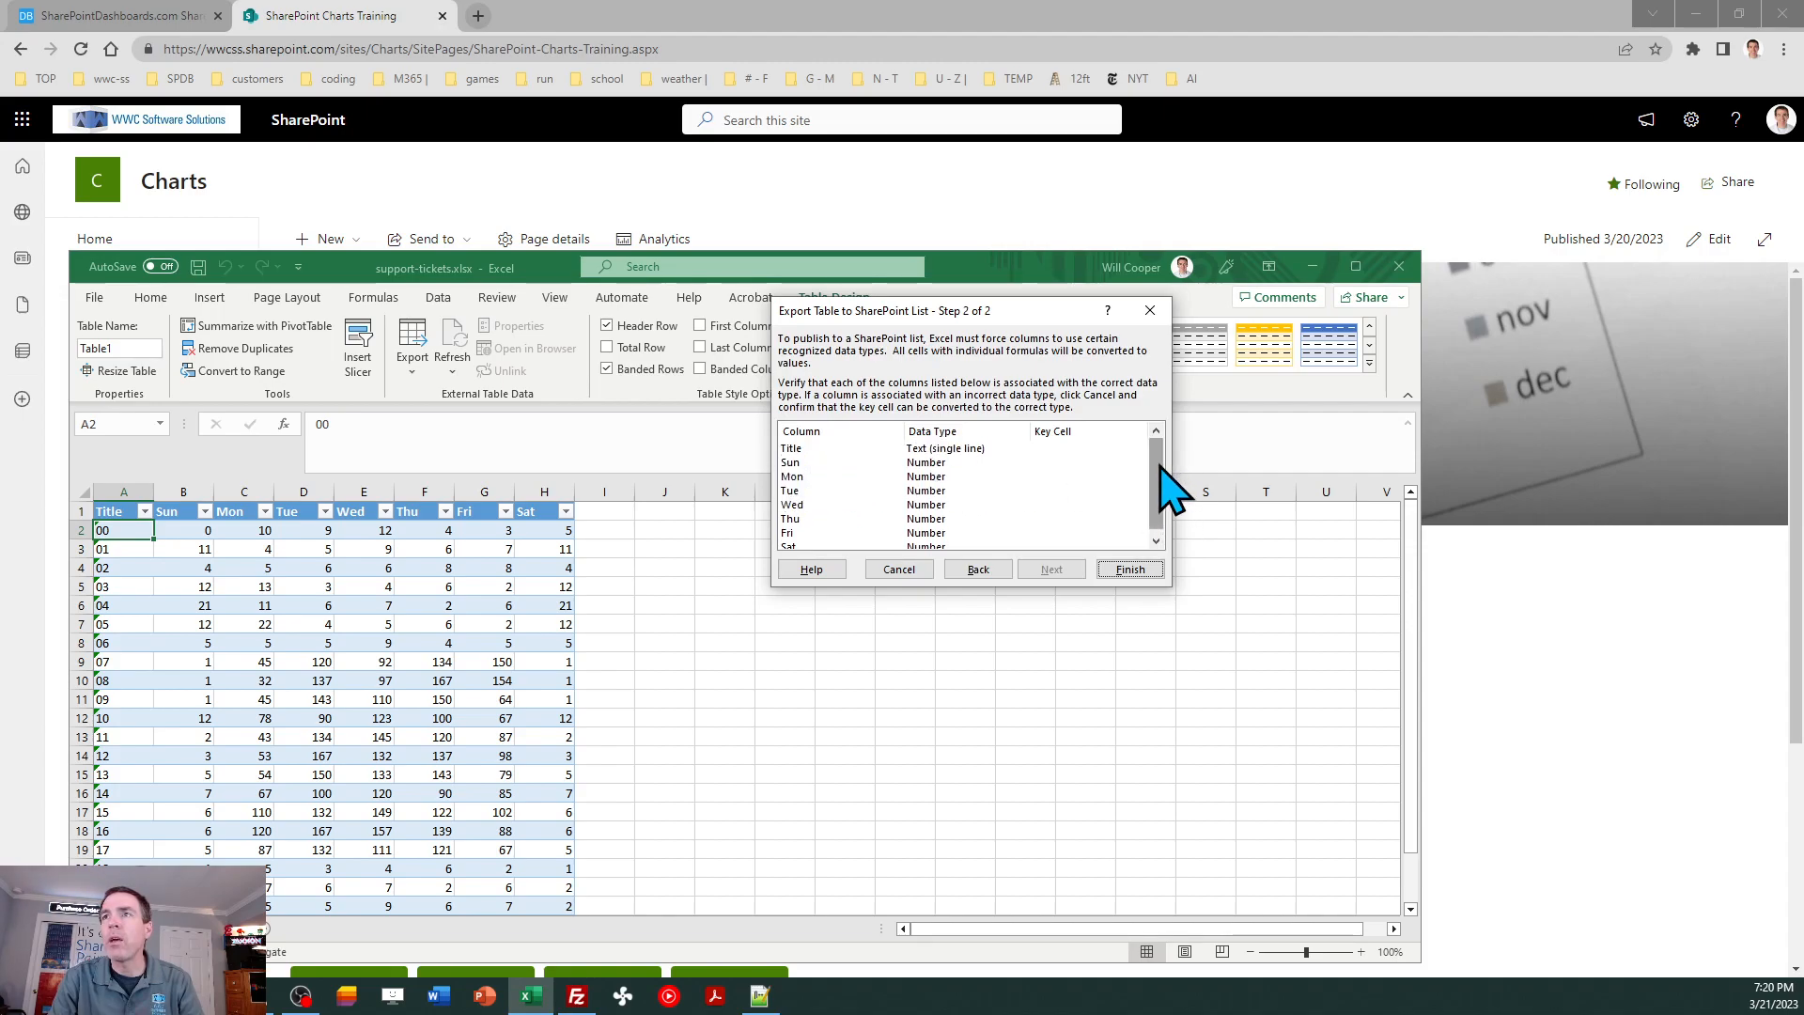
pyautogui.scroll(-1, 1157, 479)
pyautogui.click(1130, 570)
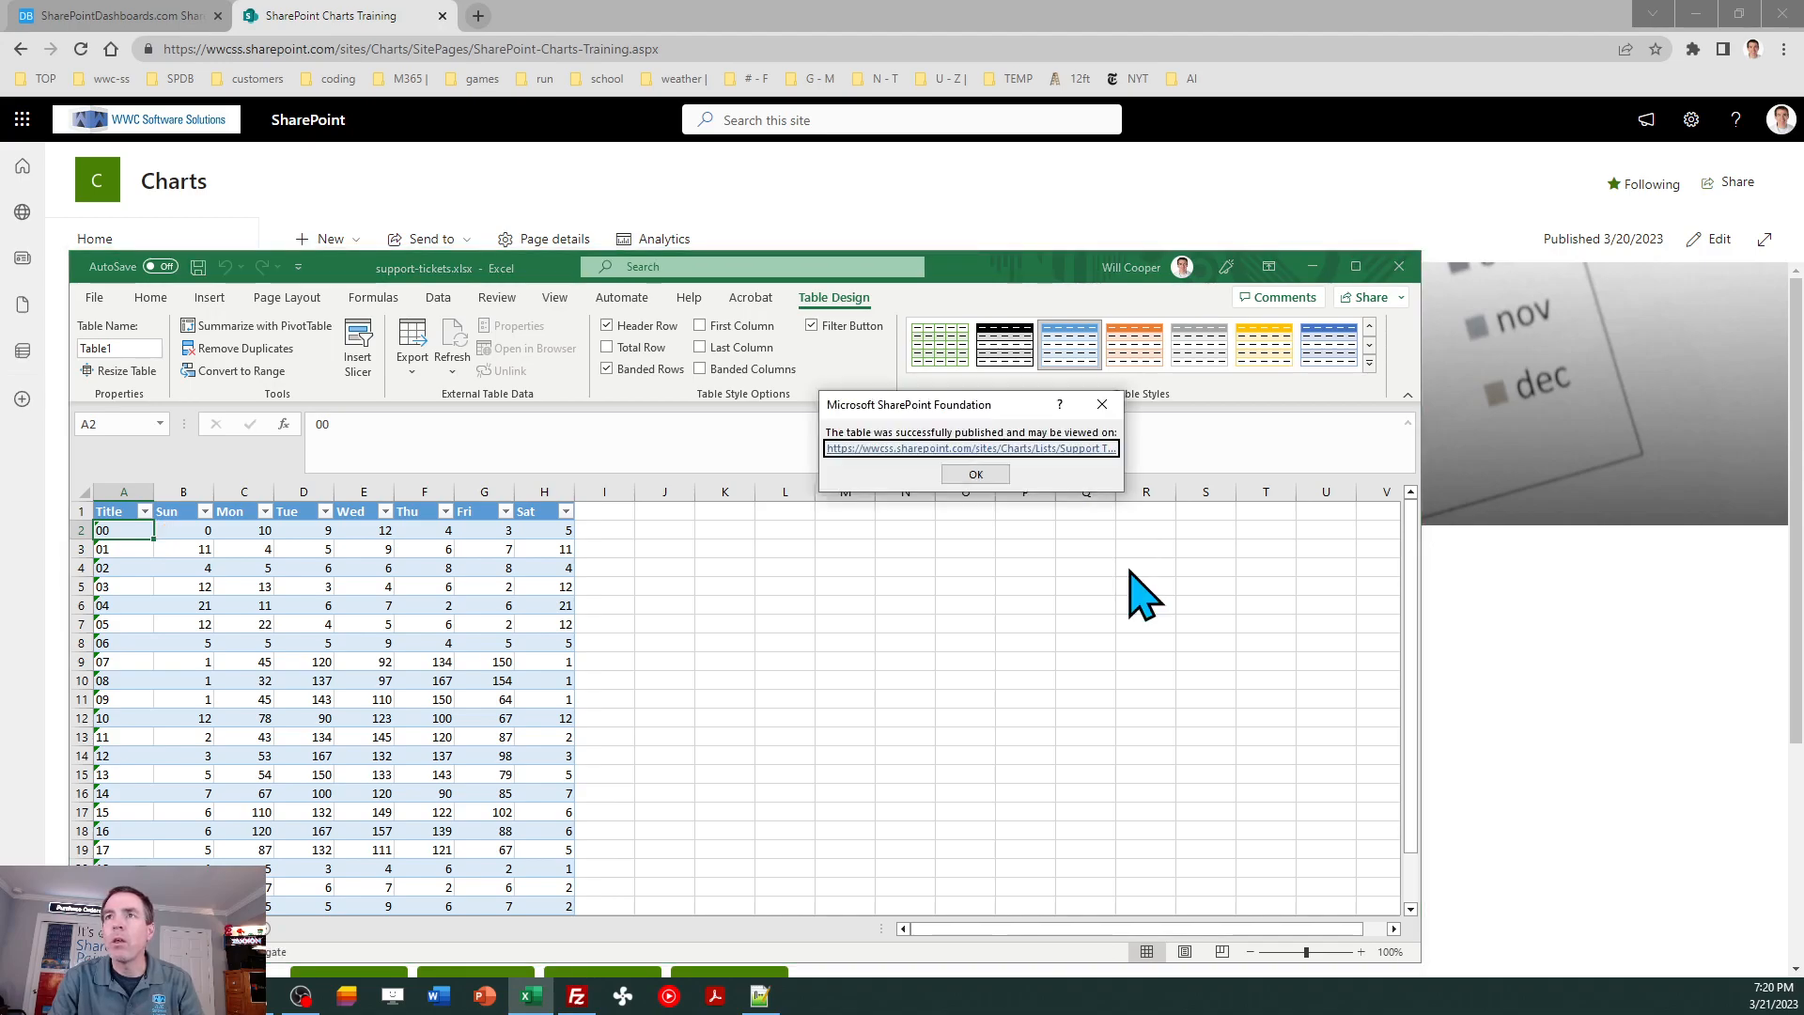
pyautogui.click(975, 475)
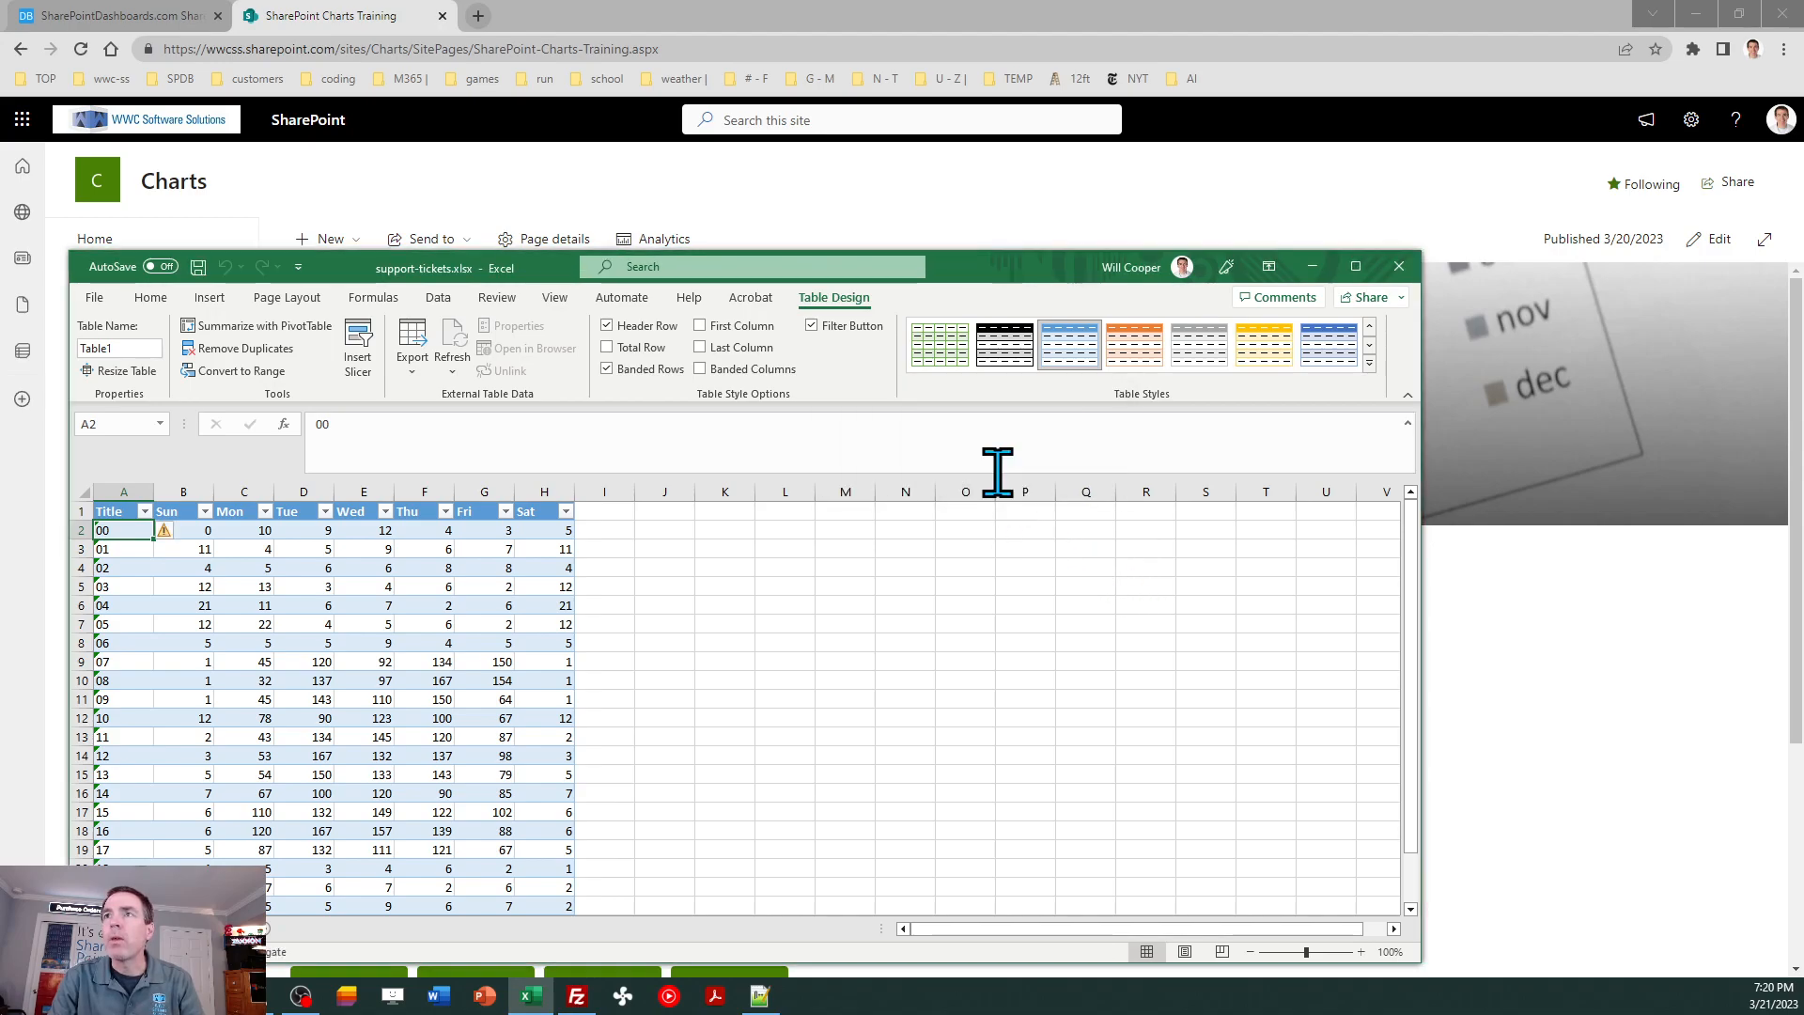
pyautogui.click(1397, 271)
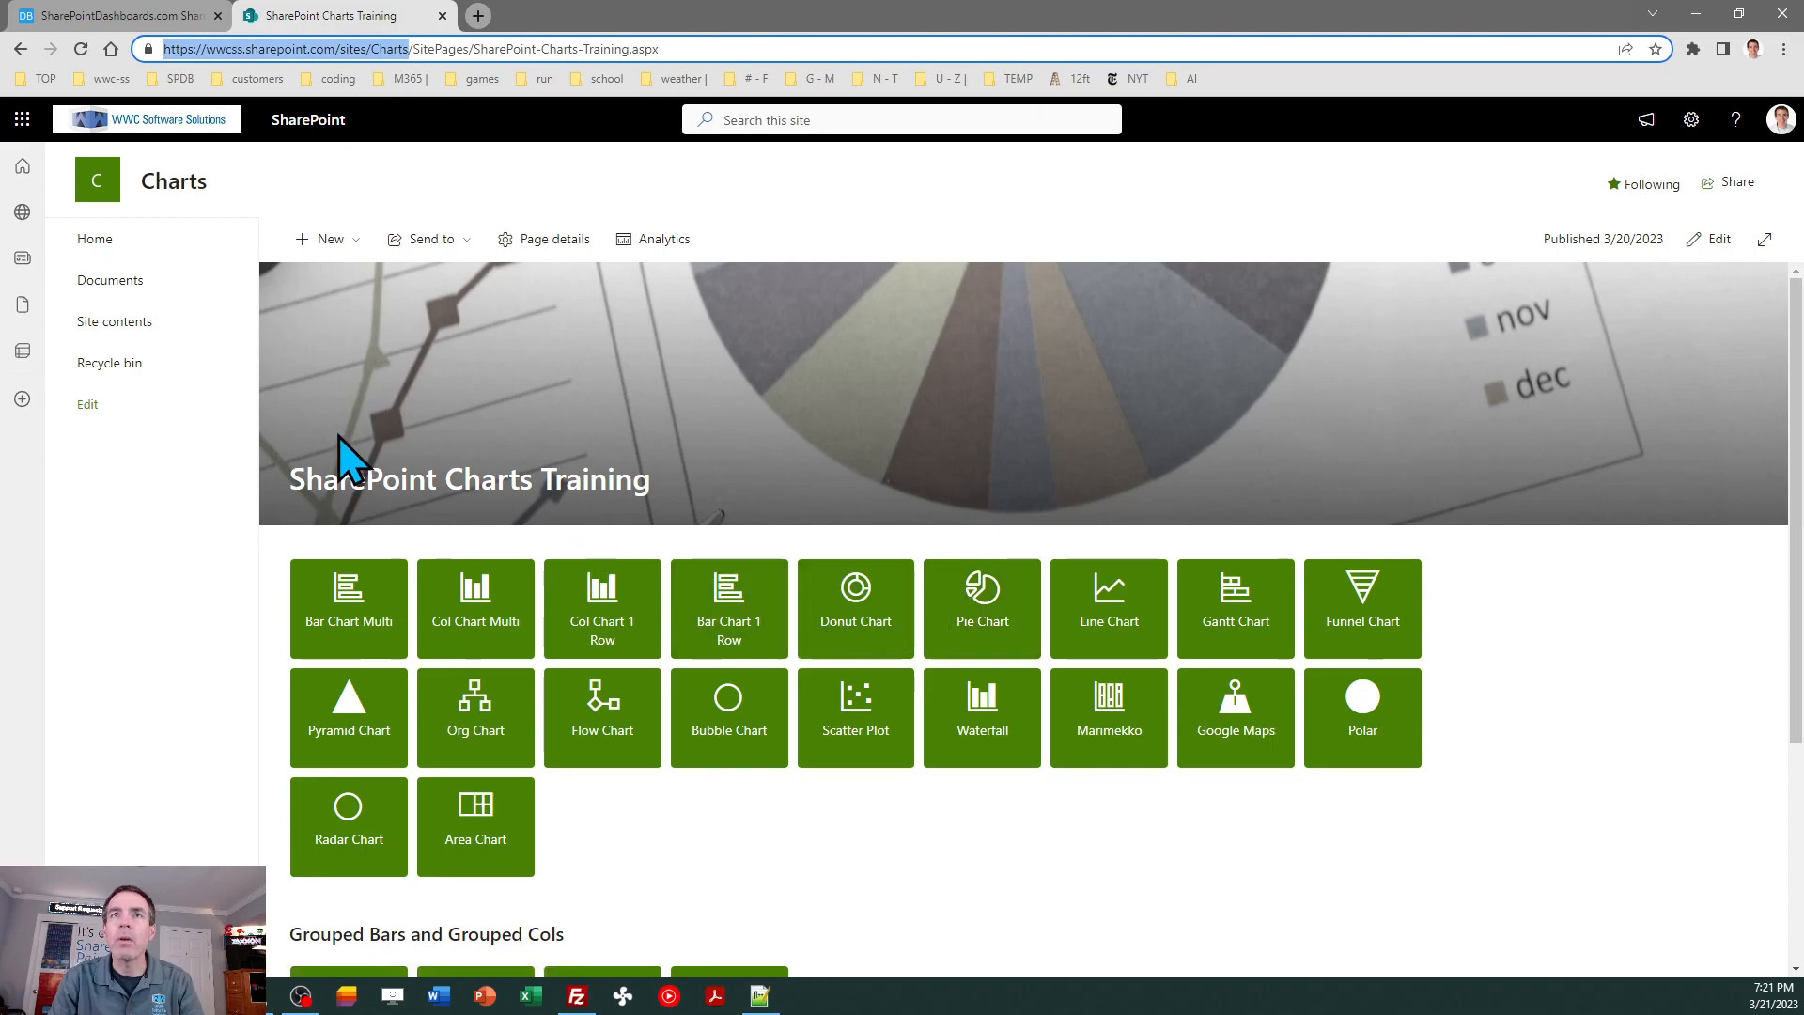
# - Open the new Support Tickets list from the Charts site's contents
pyautogui.click(120, 322)
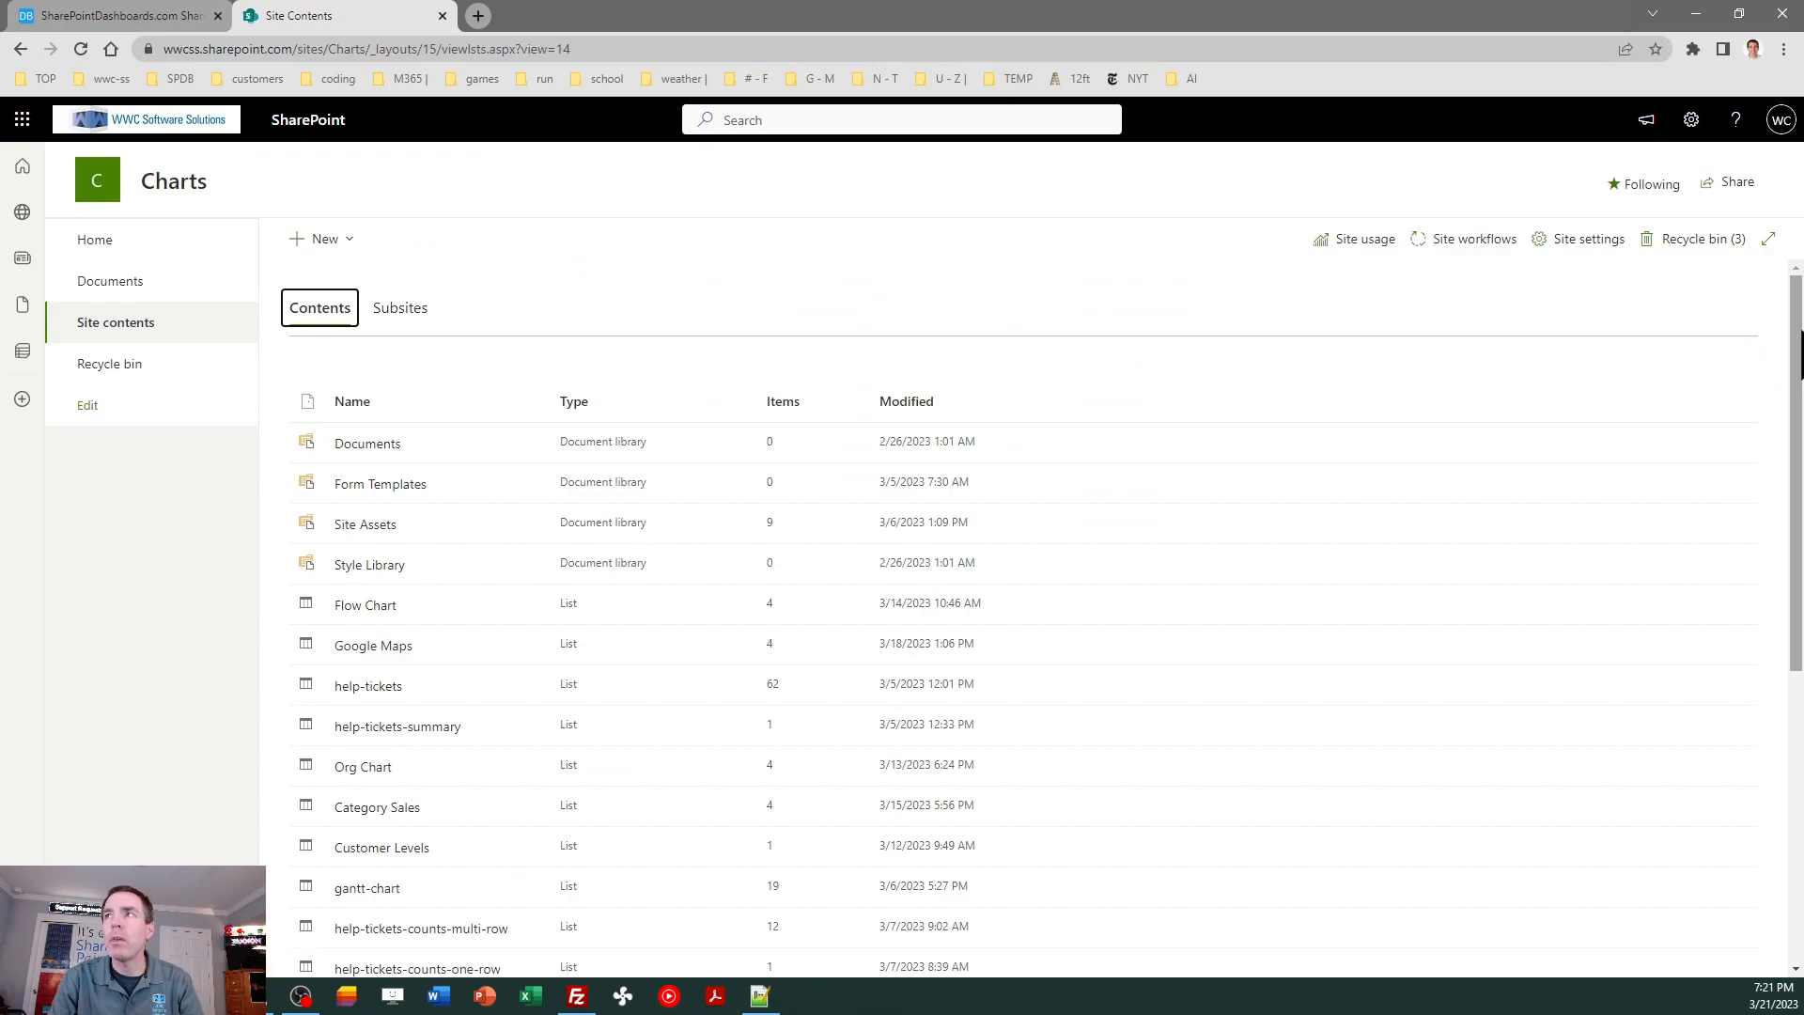
pyautogui.scroll(-3, 926, 675)
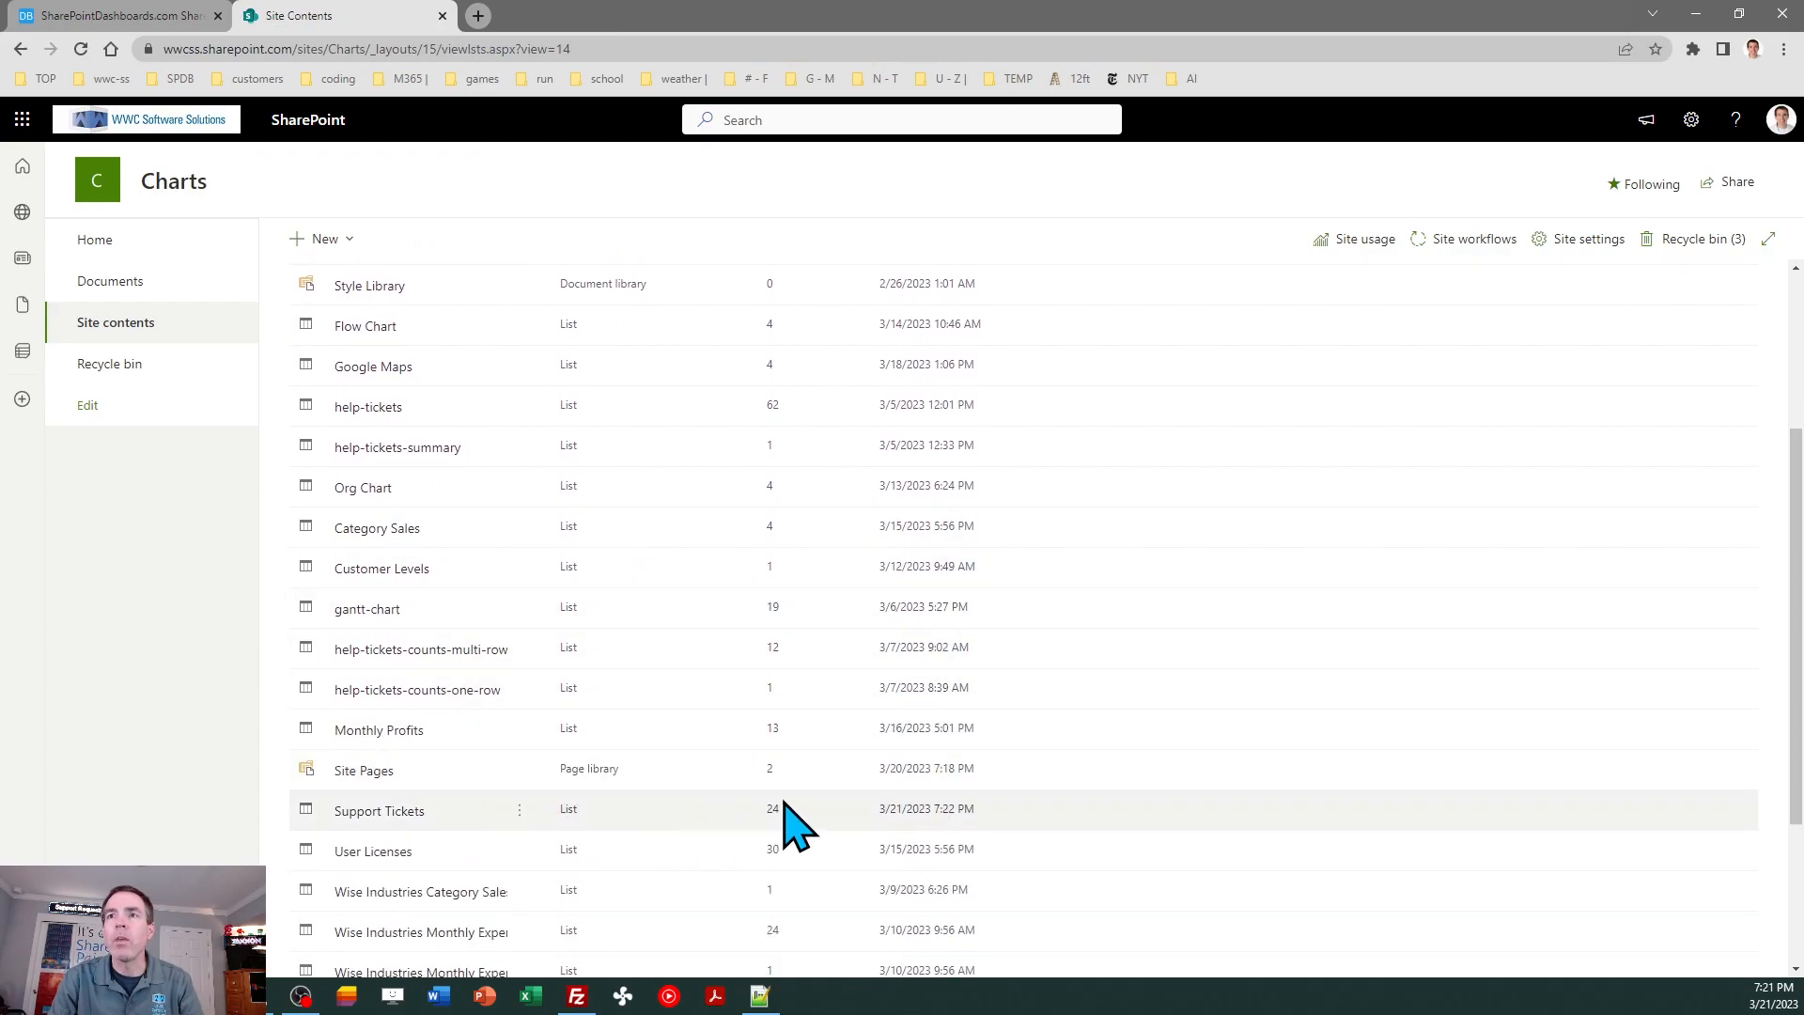
pyautogui.click(376, 811)
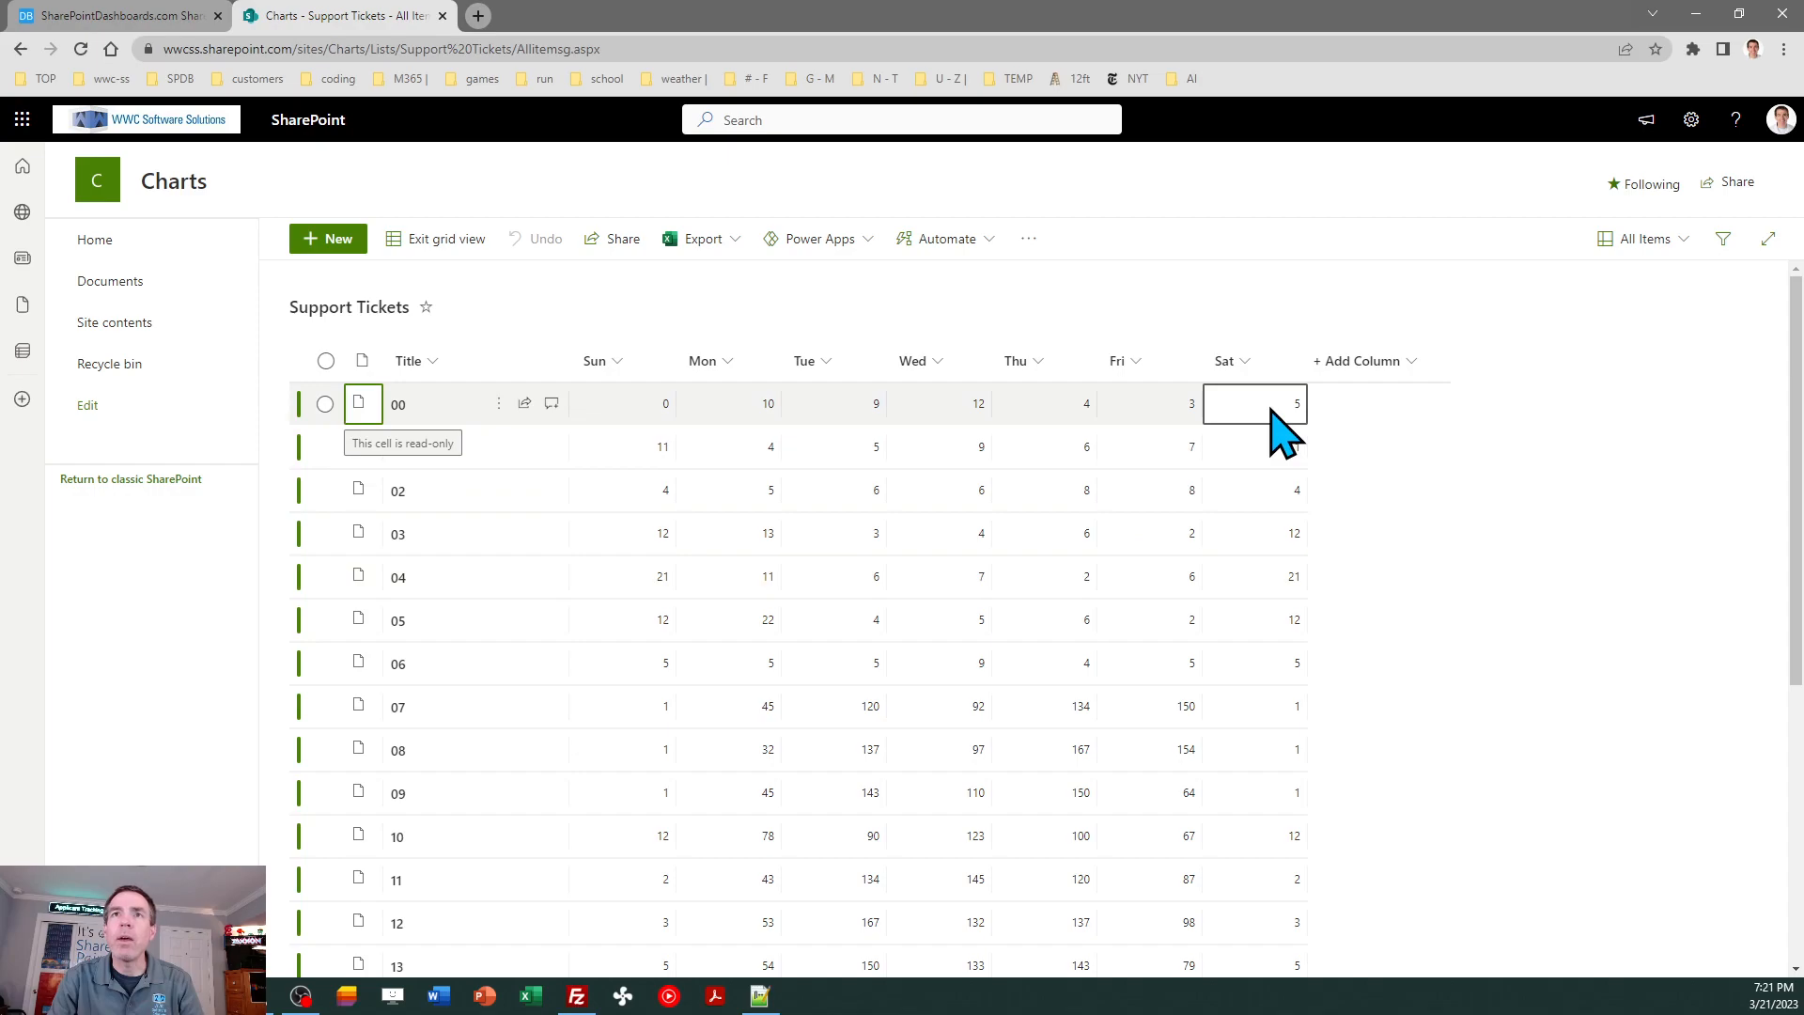
# - In the list's advanced settings, disallow Quick Edit, set the list experience to New experience, and return to the Support Tickets list
pyautogui.click(1691, 119)
pyautogui.click(1560, 315)
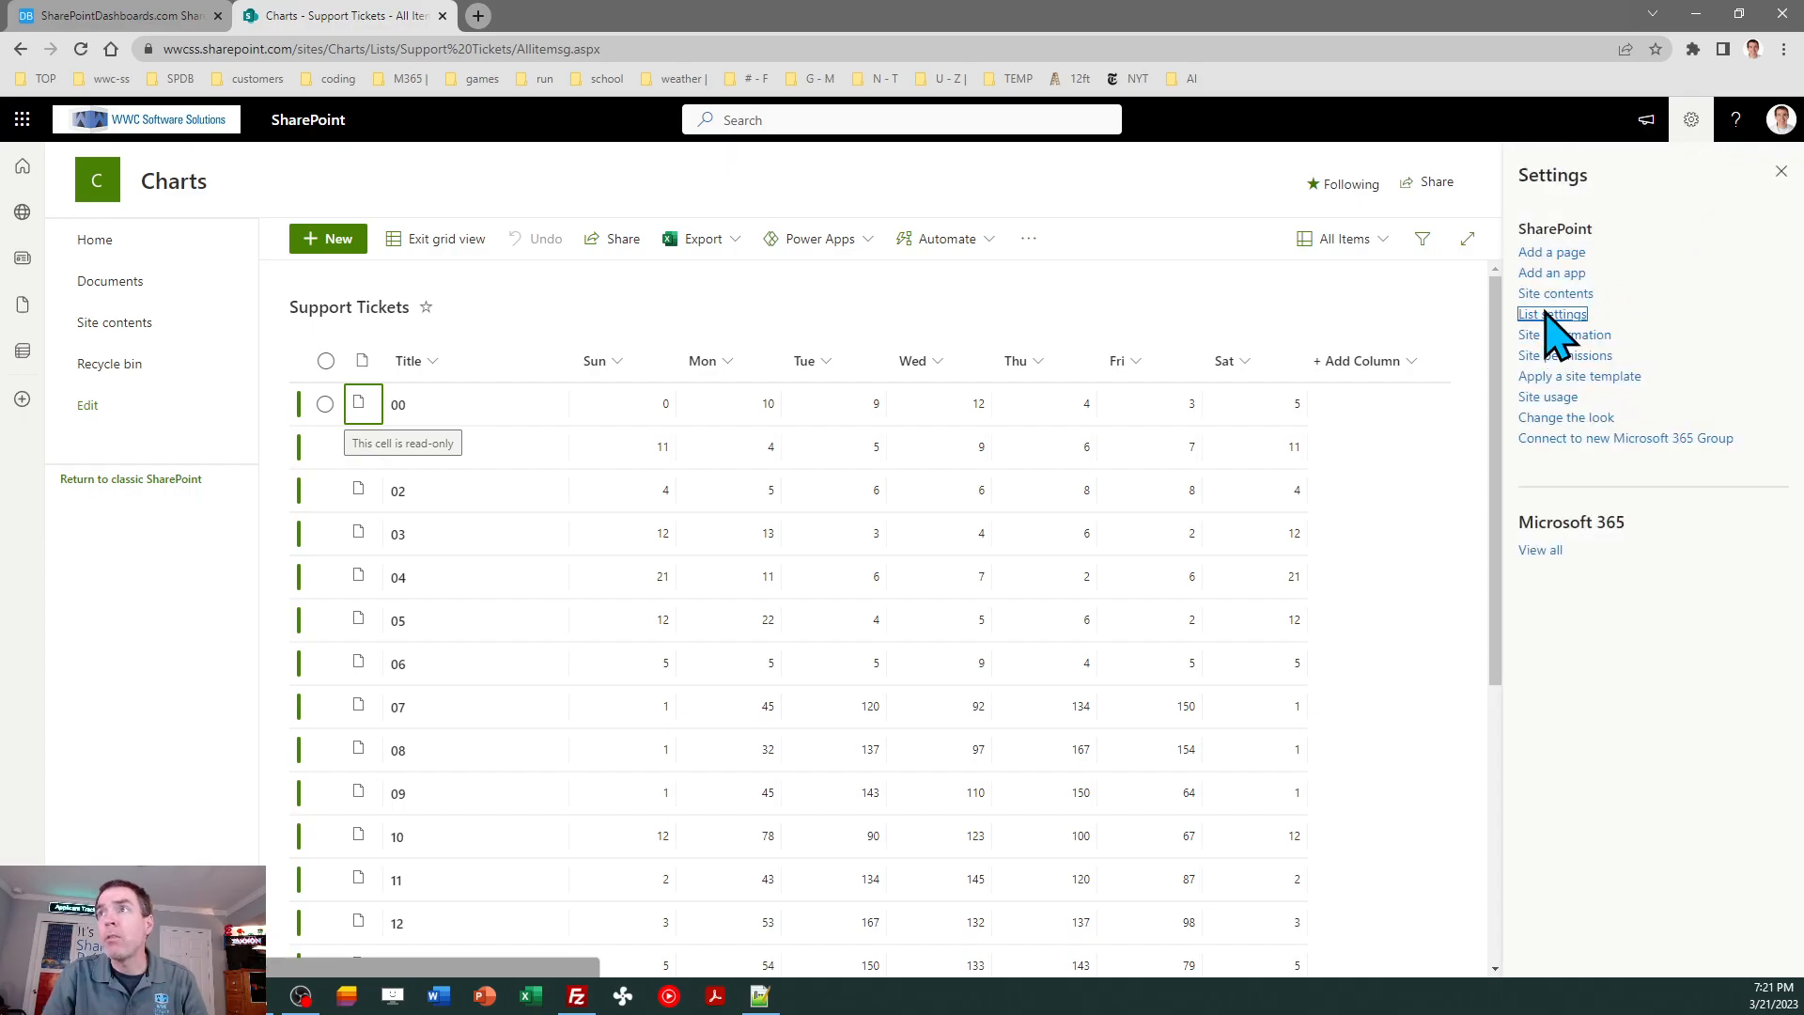
pyautogui.click(282, 479)
pyautogui.scroll(-7, 291, 481)
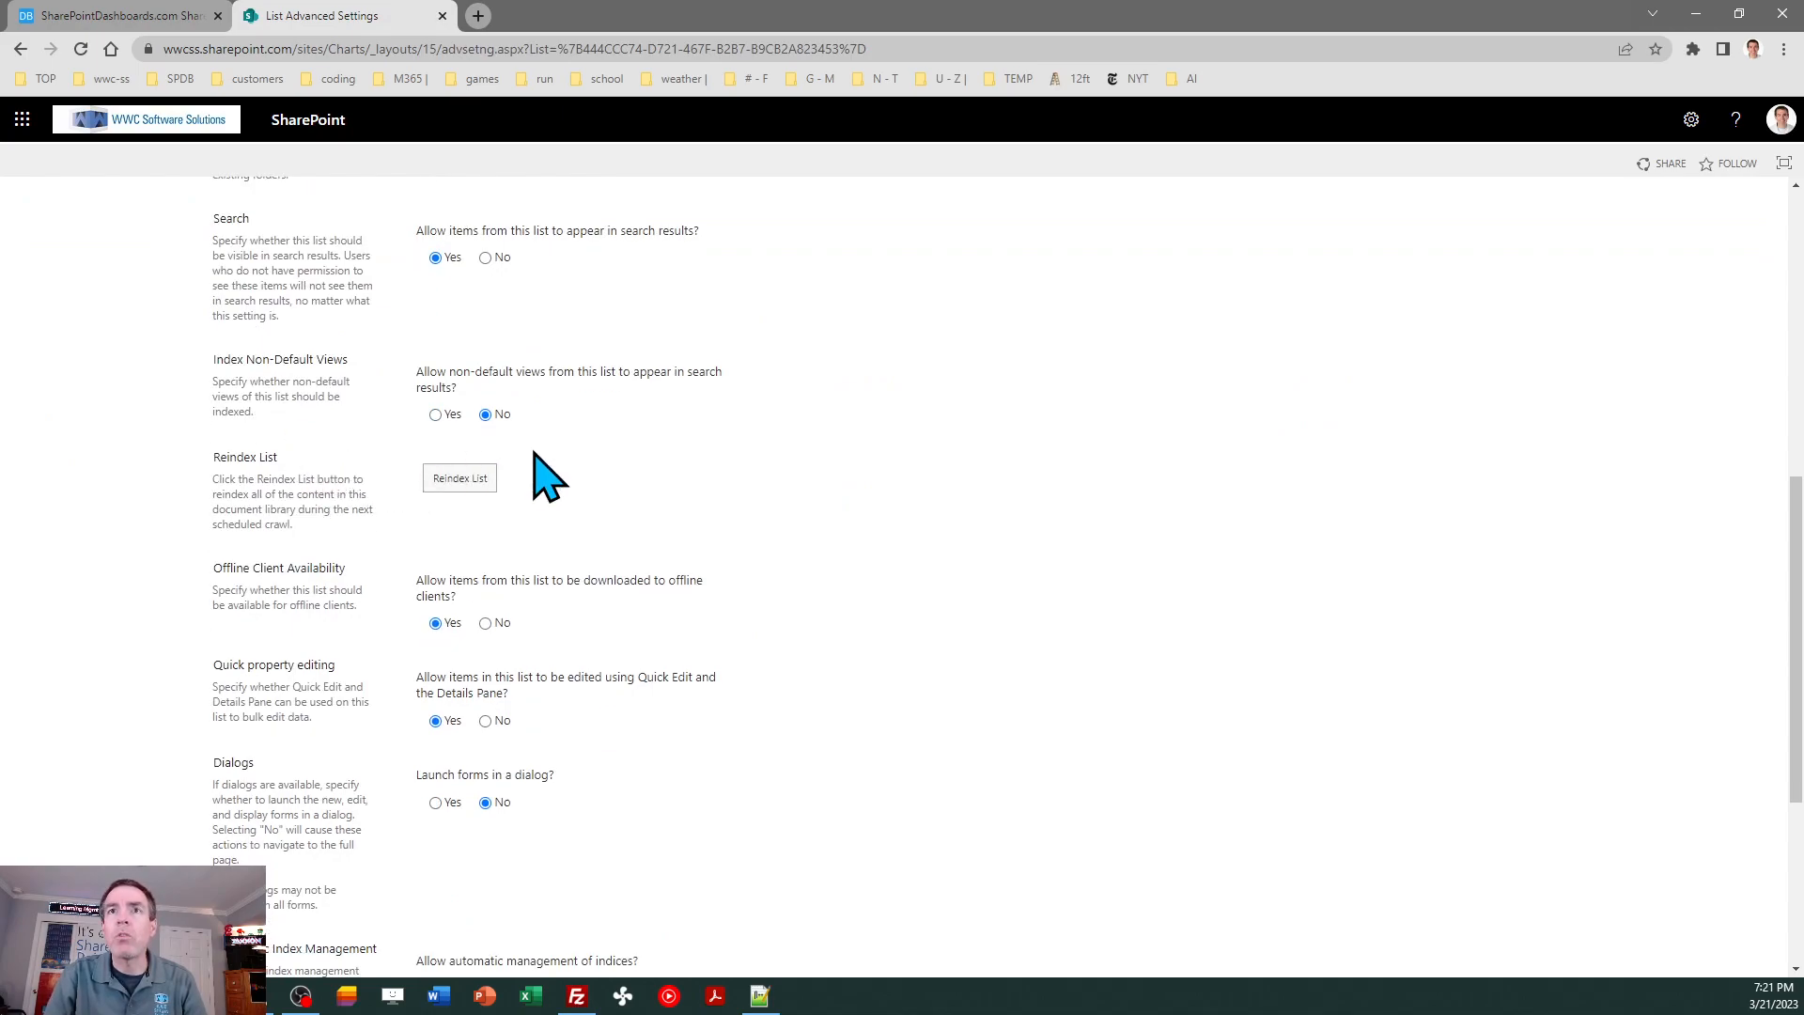
pyautogui.moveTo(1796, 603); pyautogui.dragTo(1796, 761)
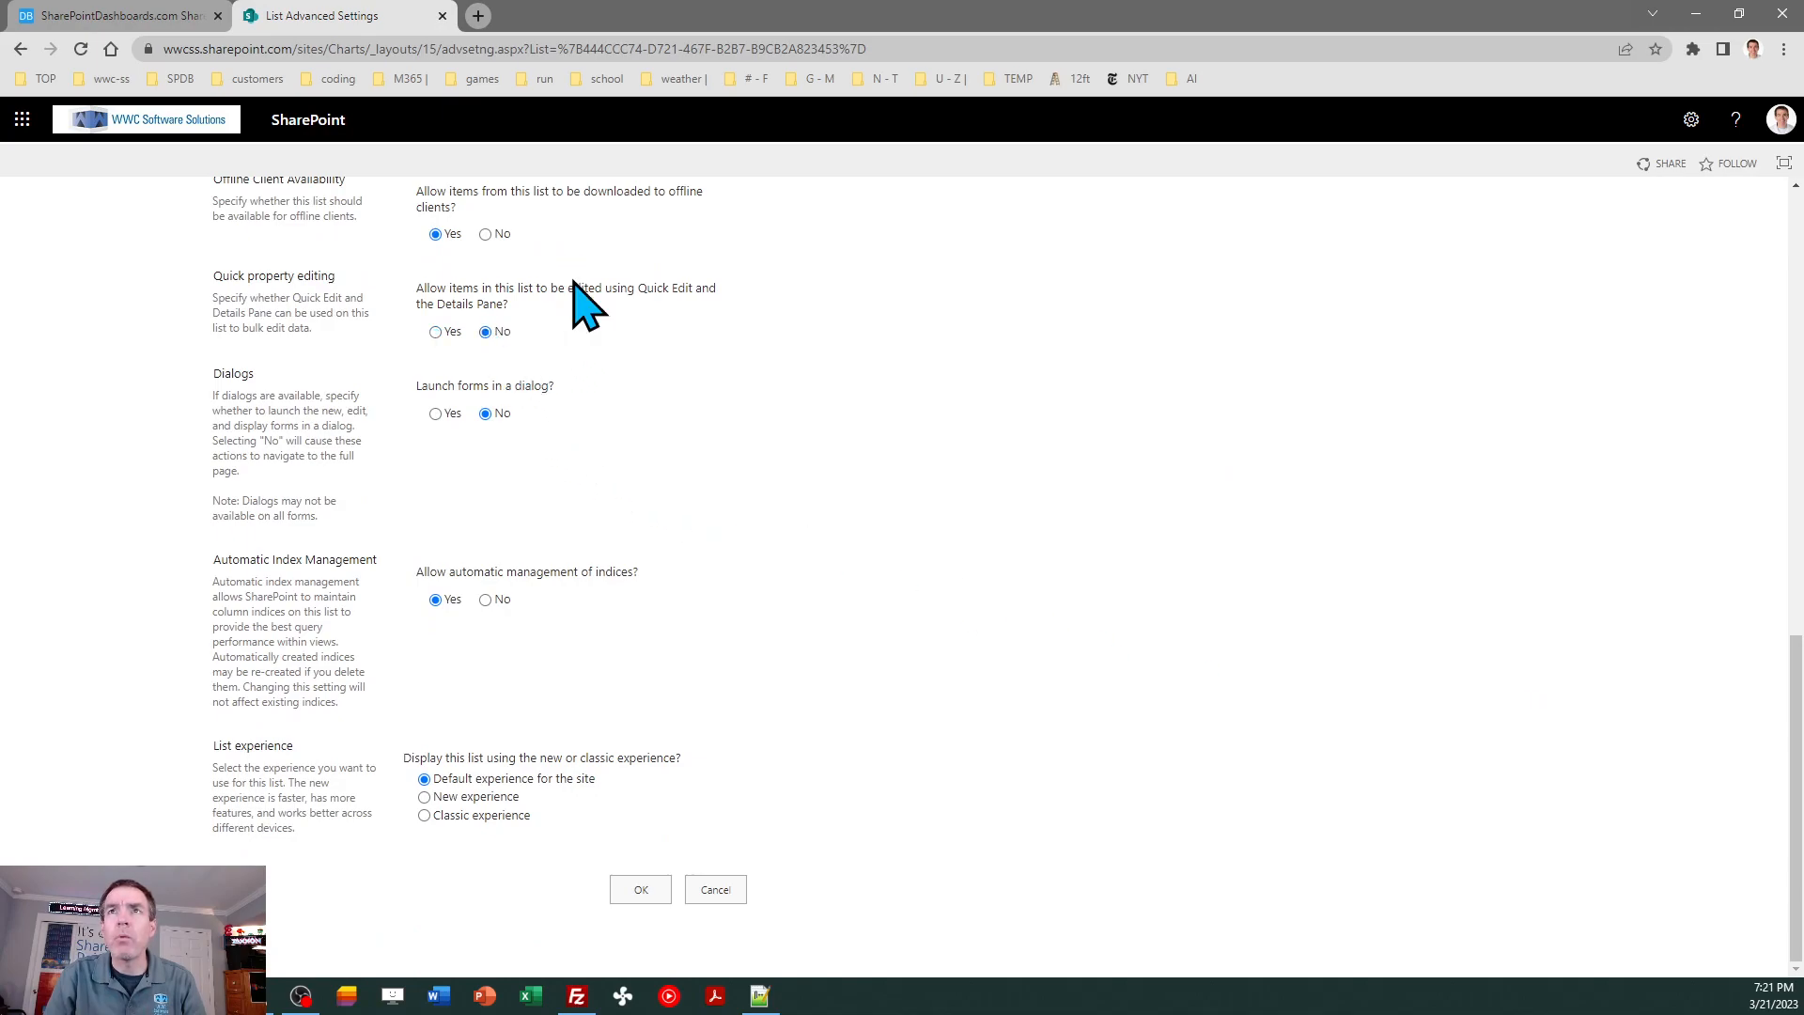
pyautogui.click(452, 798)
pyautogui.click(643, 897)
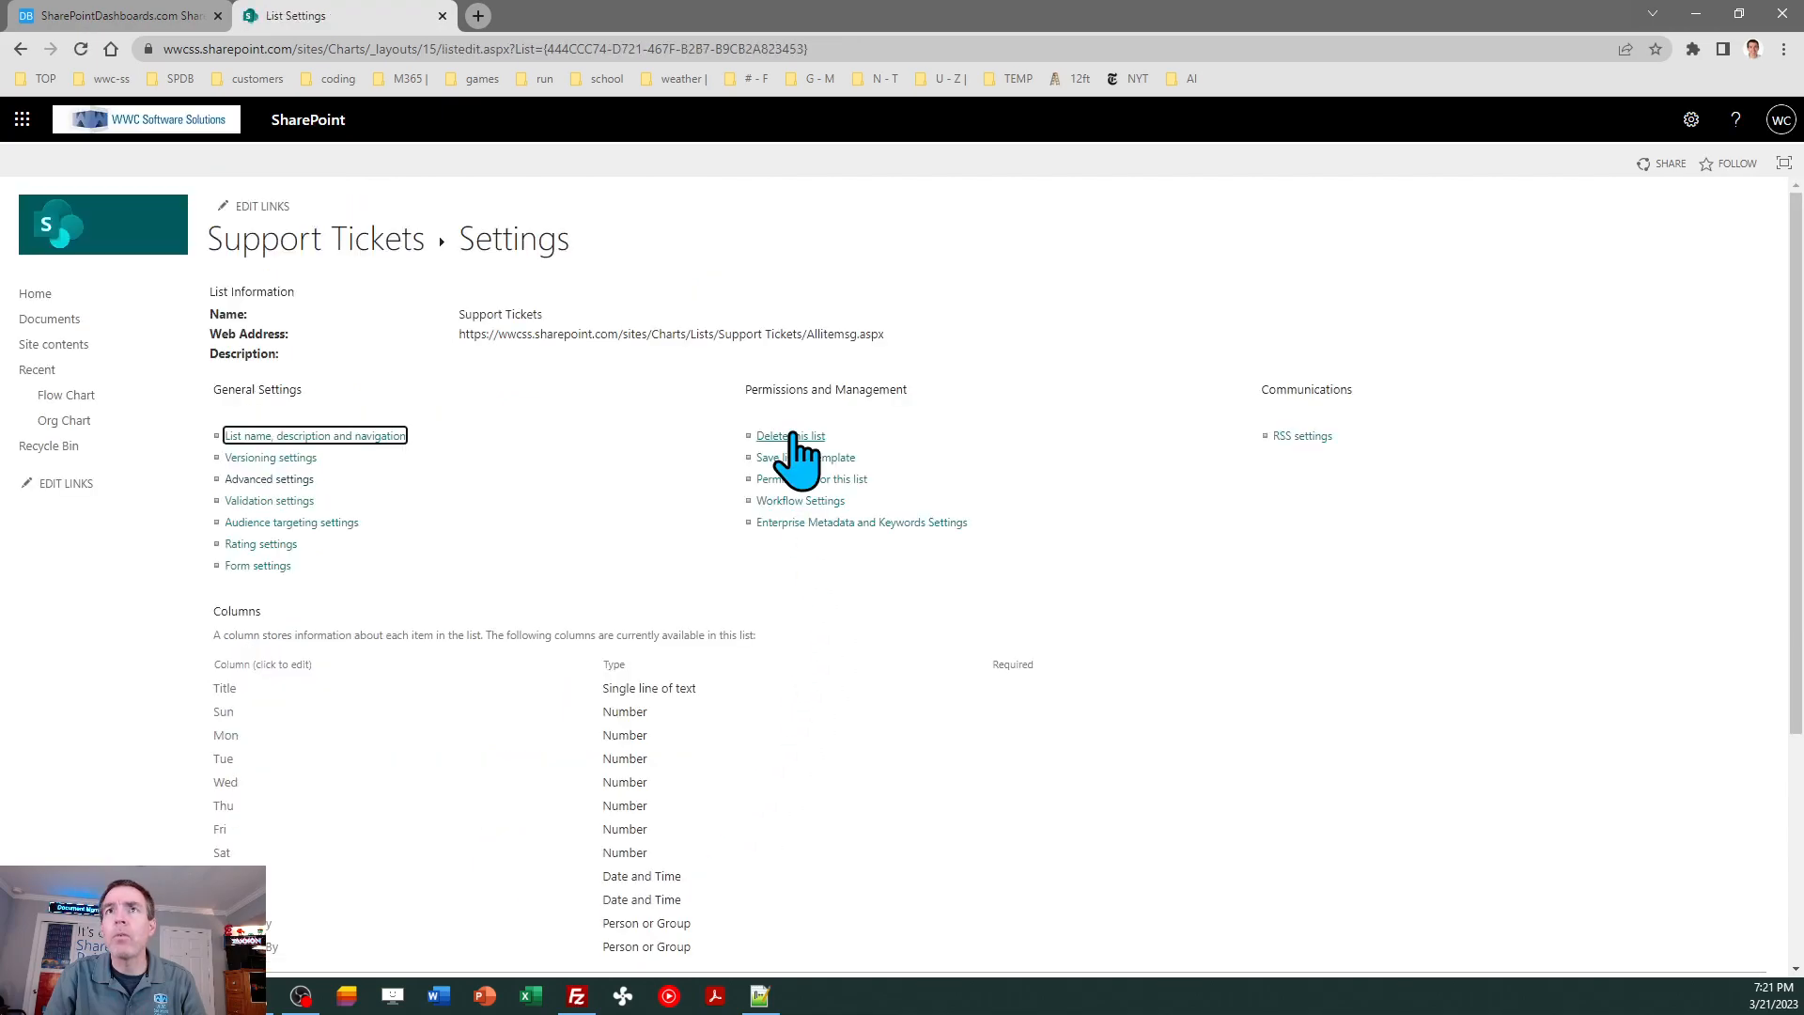
pyautogui.click(343, 241)
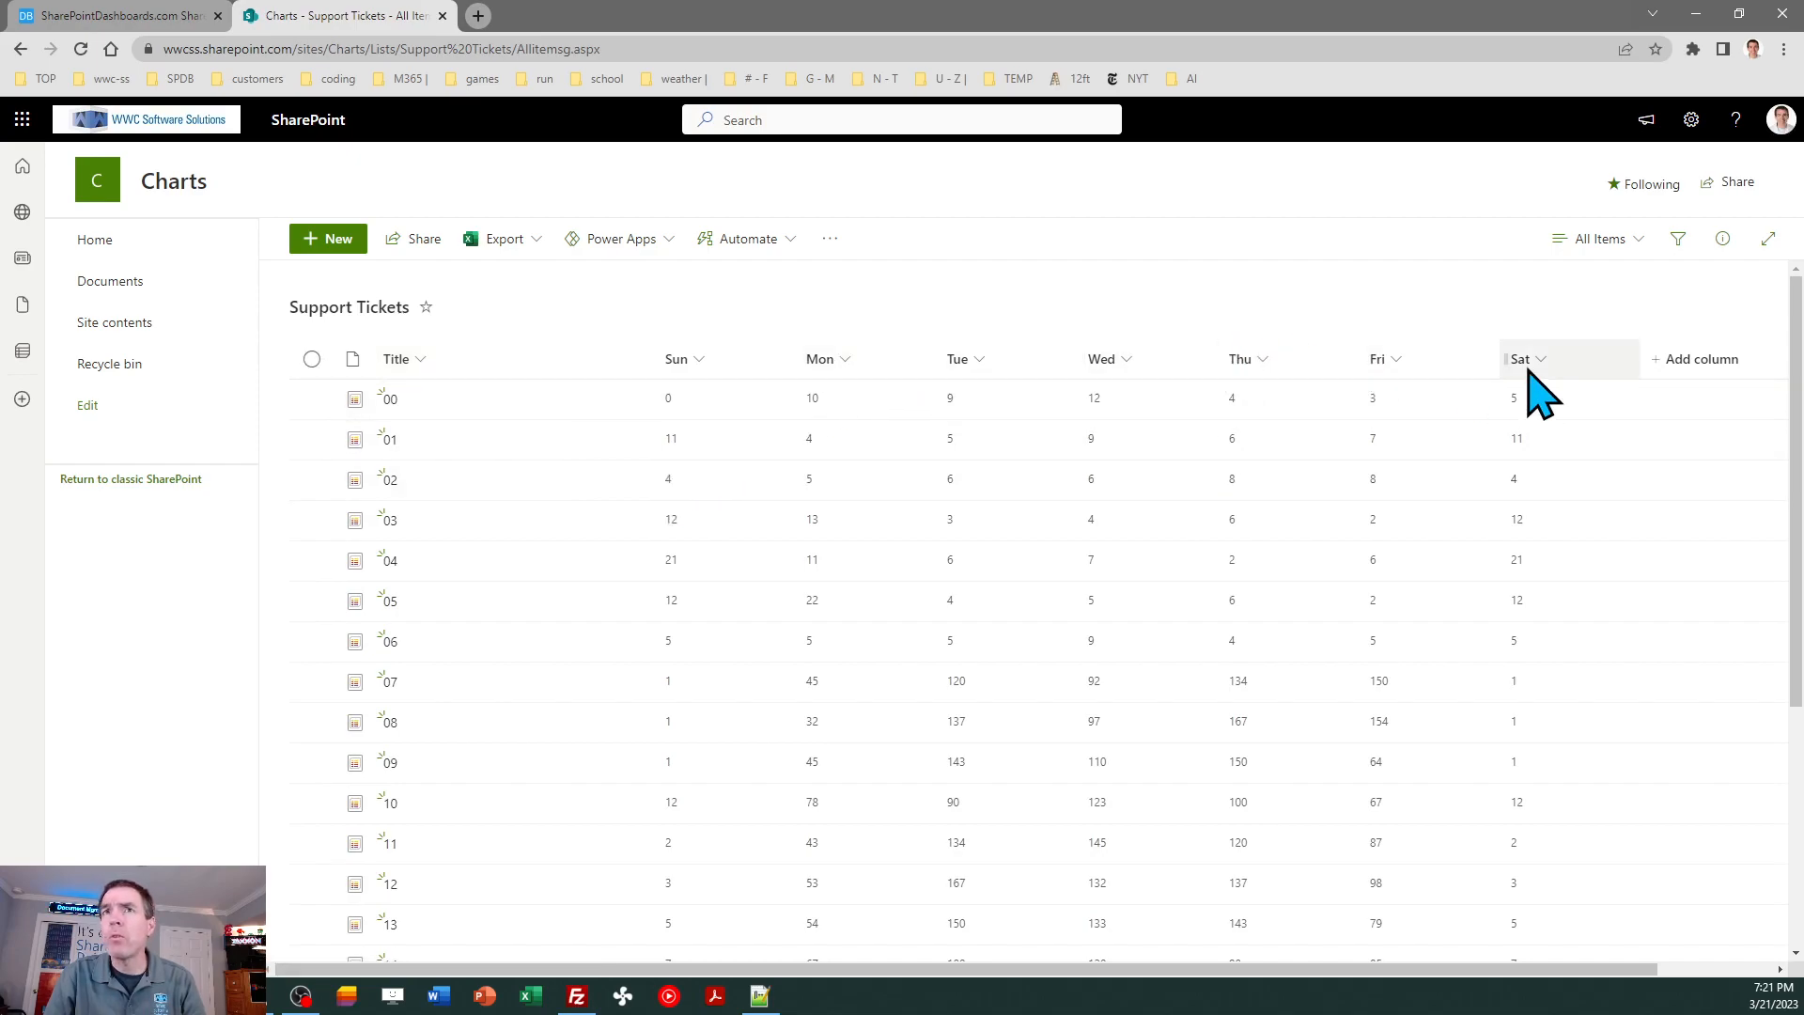
# - Remove the Type column from the Support Tickets list view and apply the column selection
pyautogui.click(1687, 357)
pyautogui.click(1412, 697)
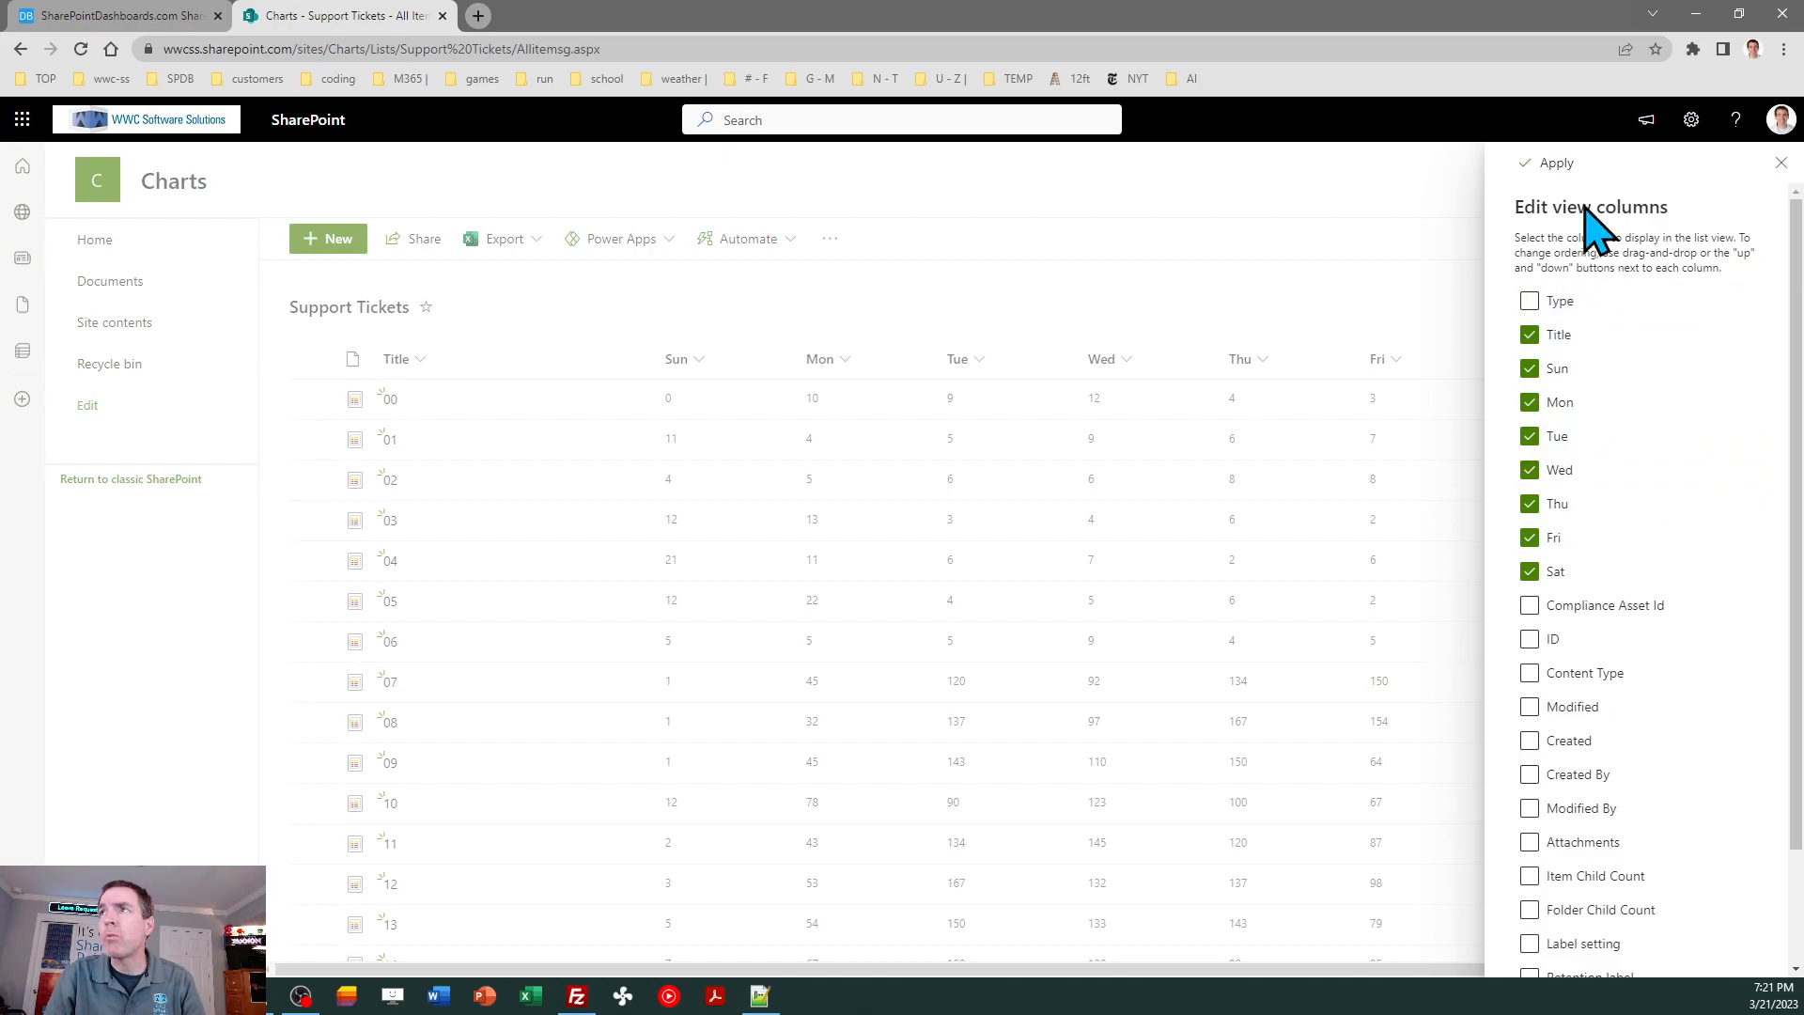
pyautogui.click(1550, 164)
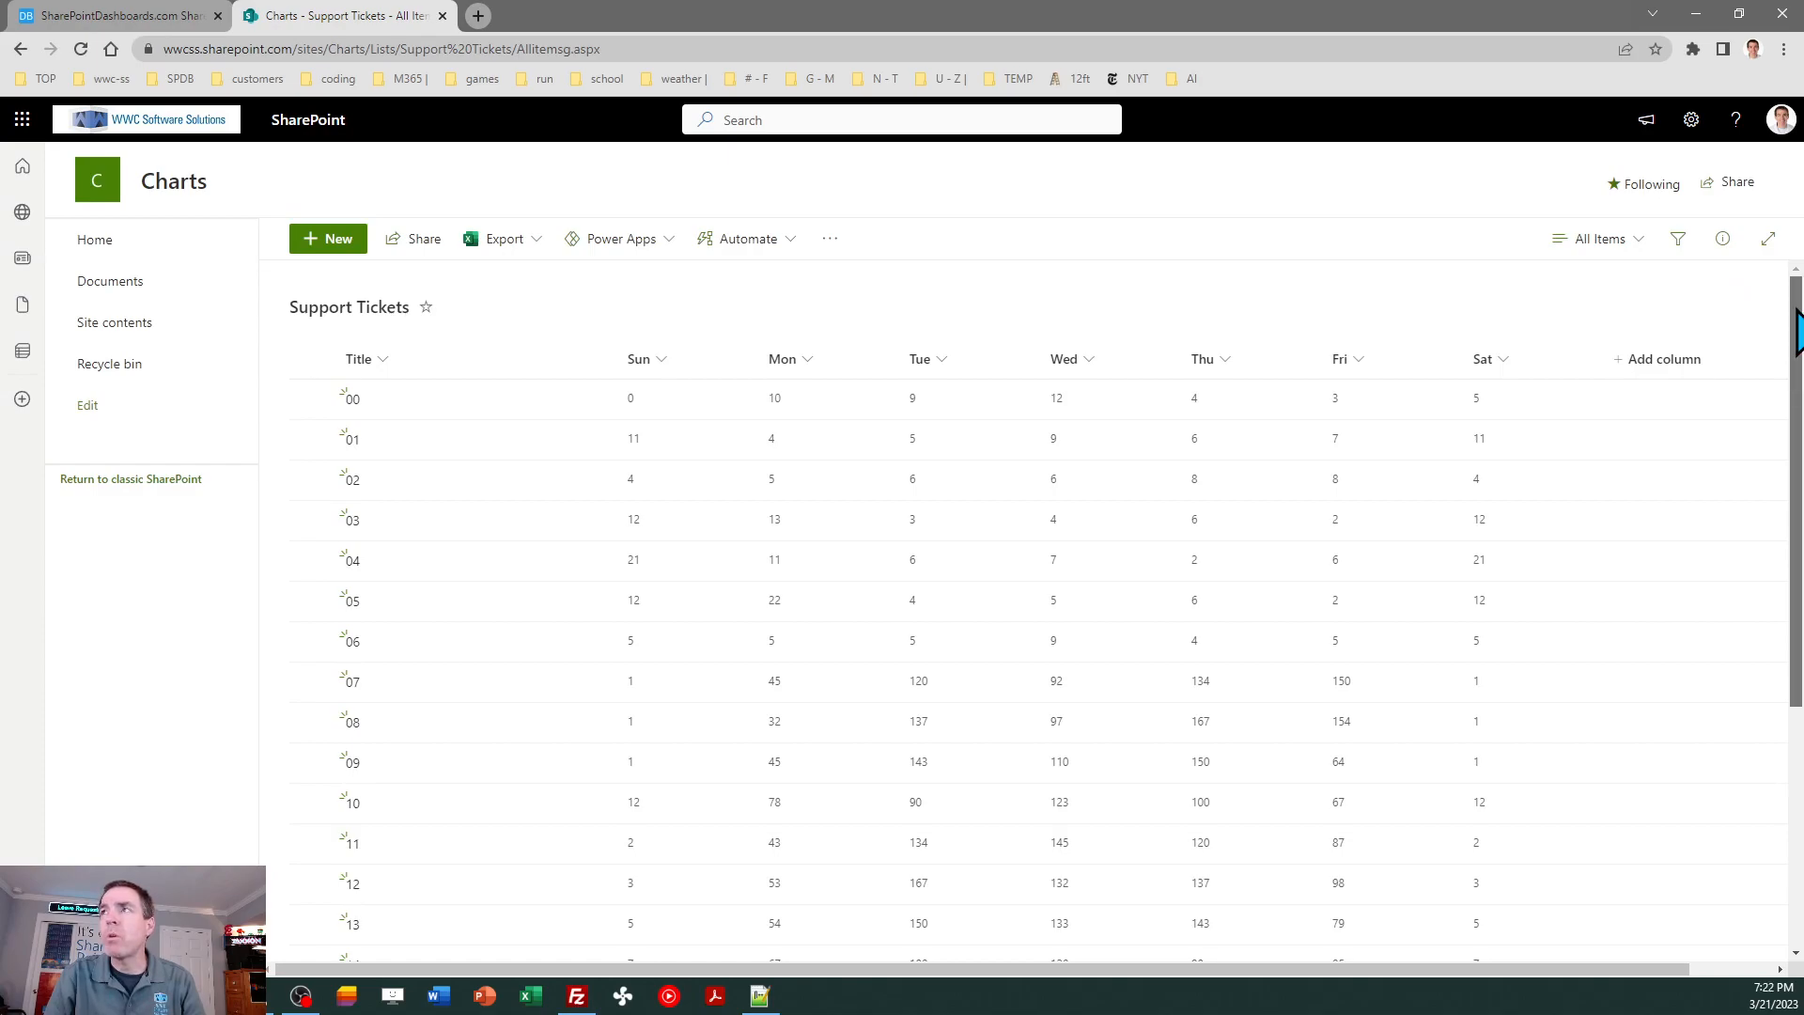
# - Save the current list view as a new public view named Heat Map
pyautogui.click(1591, 242)
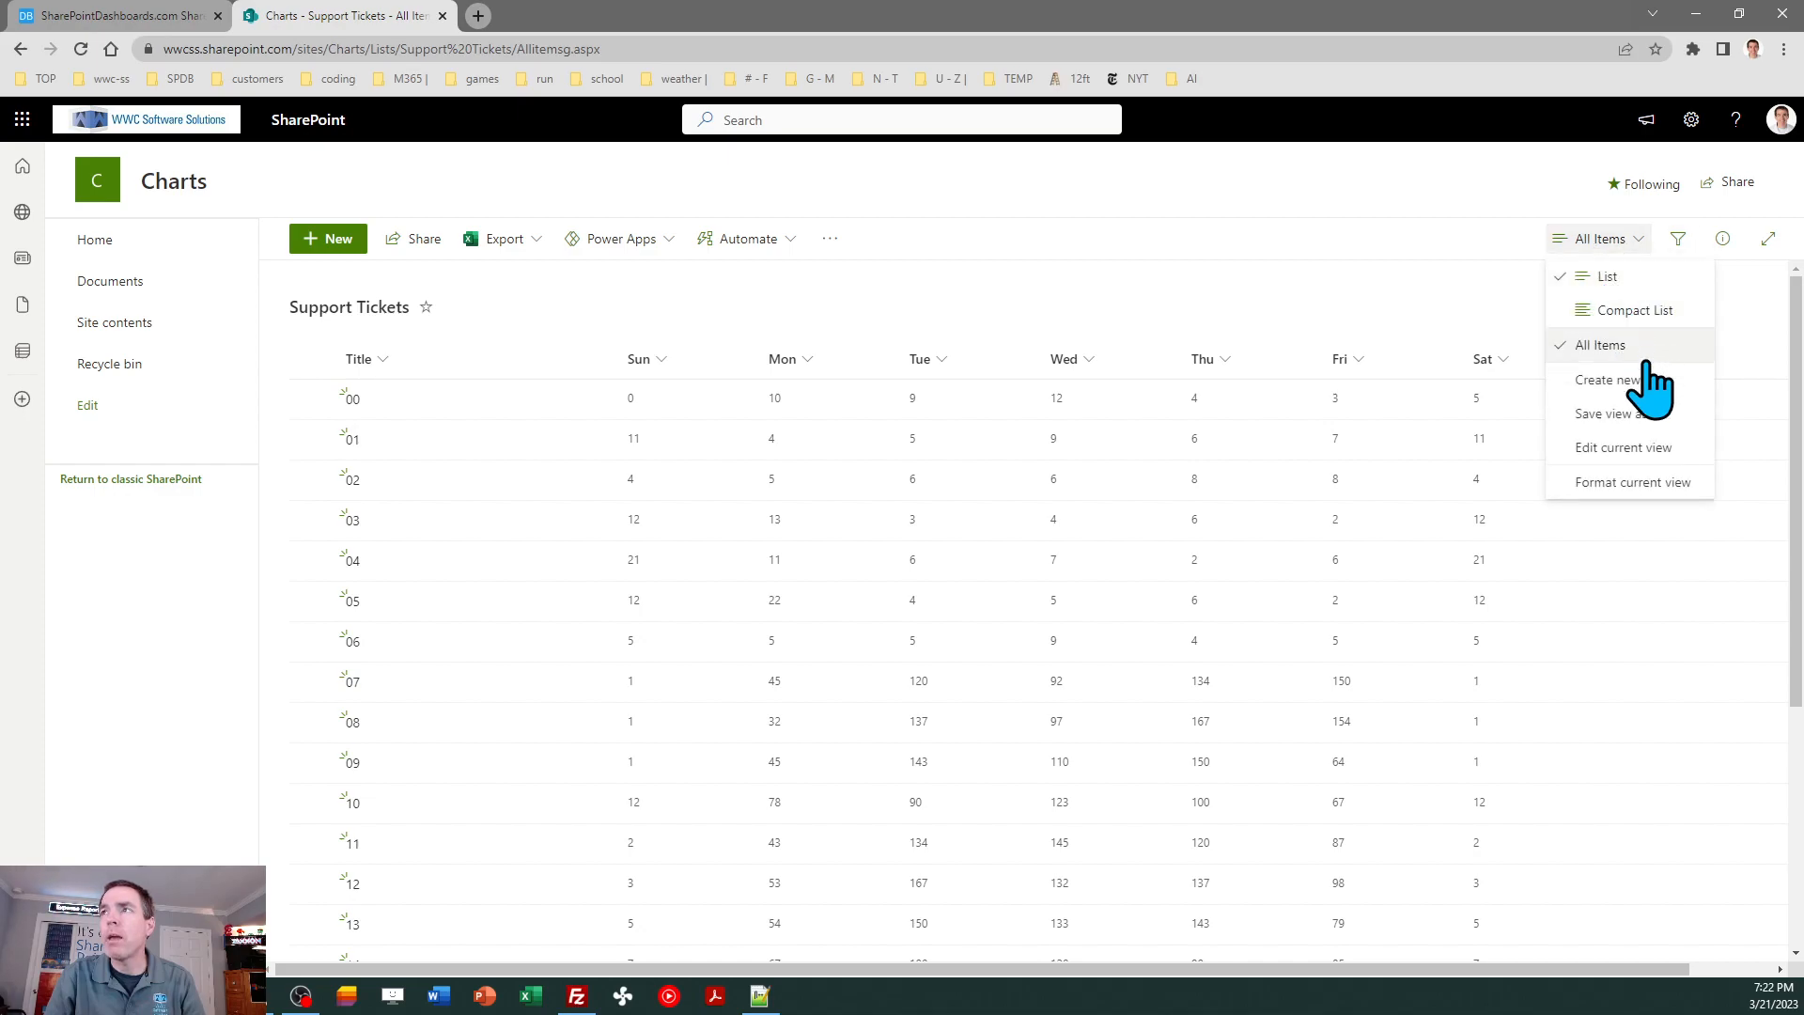
pyautogui.click(1640, 418)
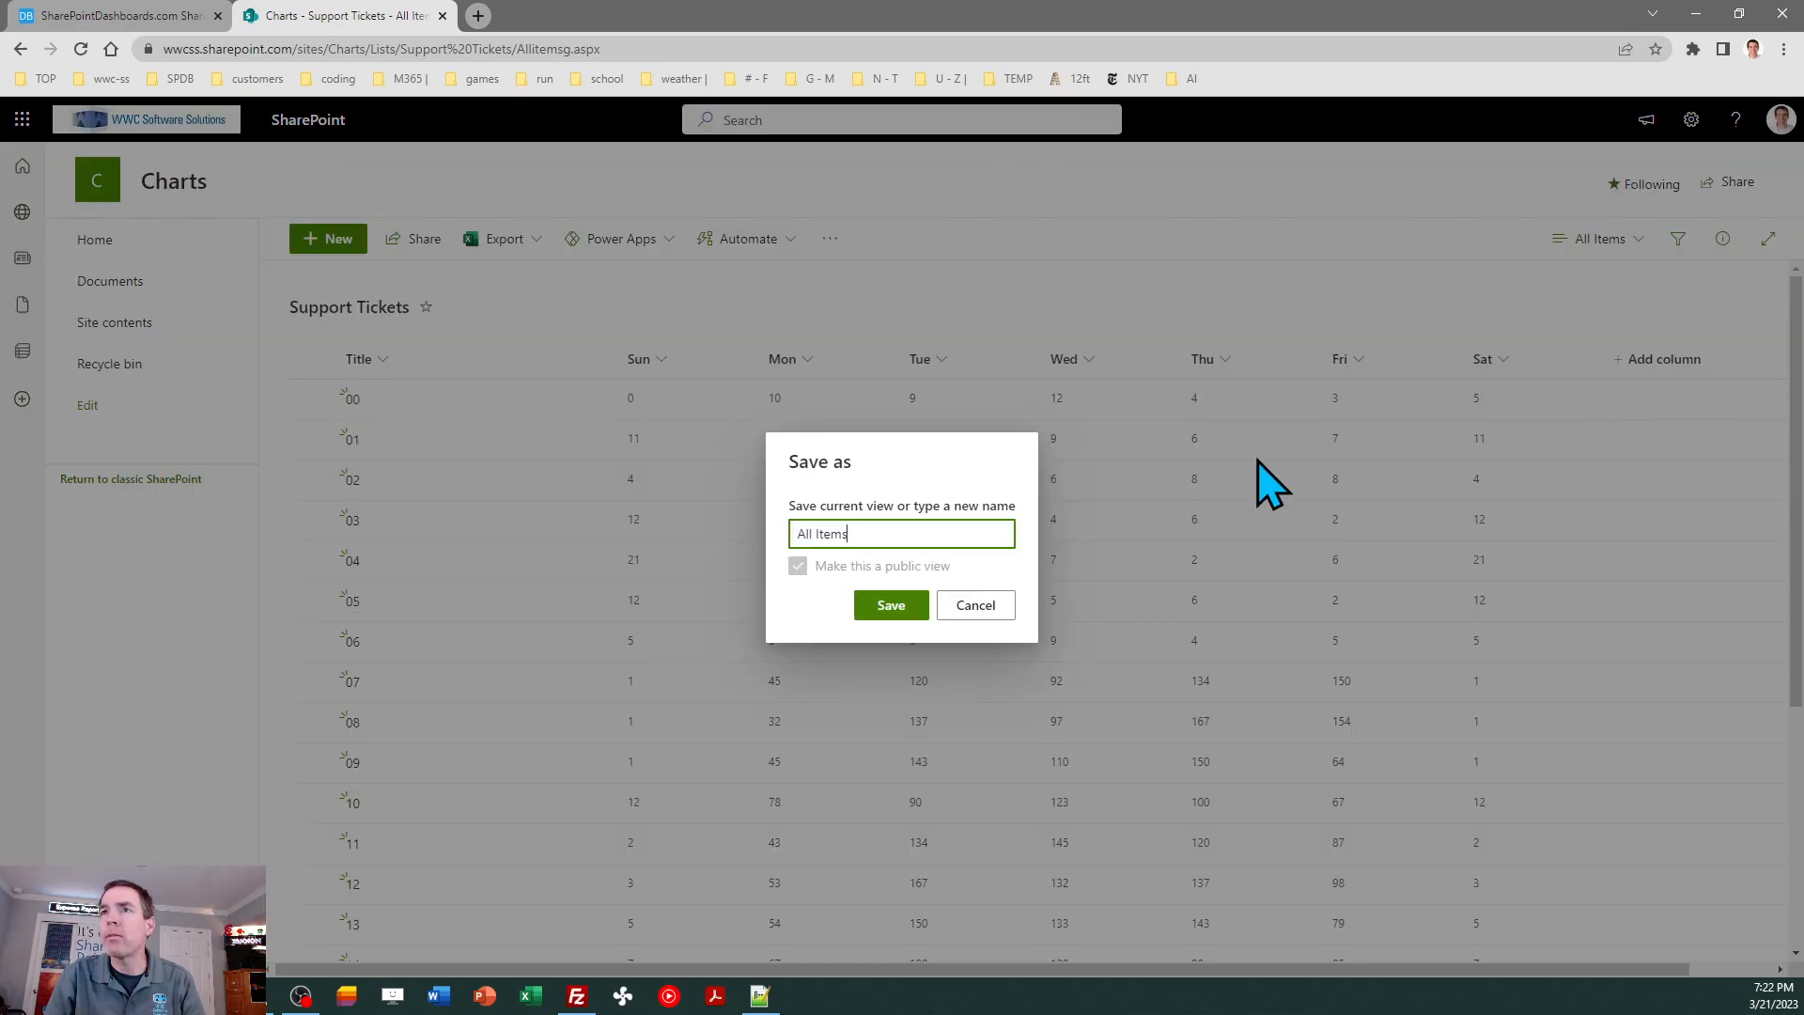
pyautogui.write('Heat Map')
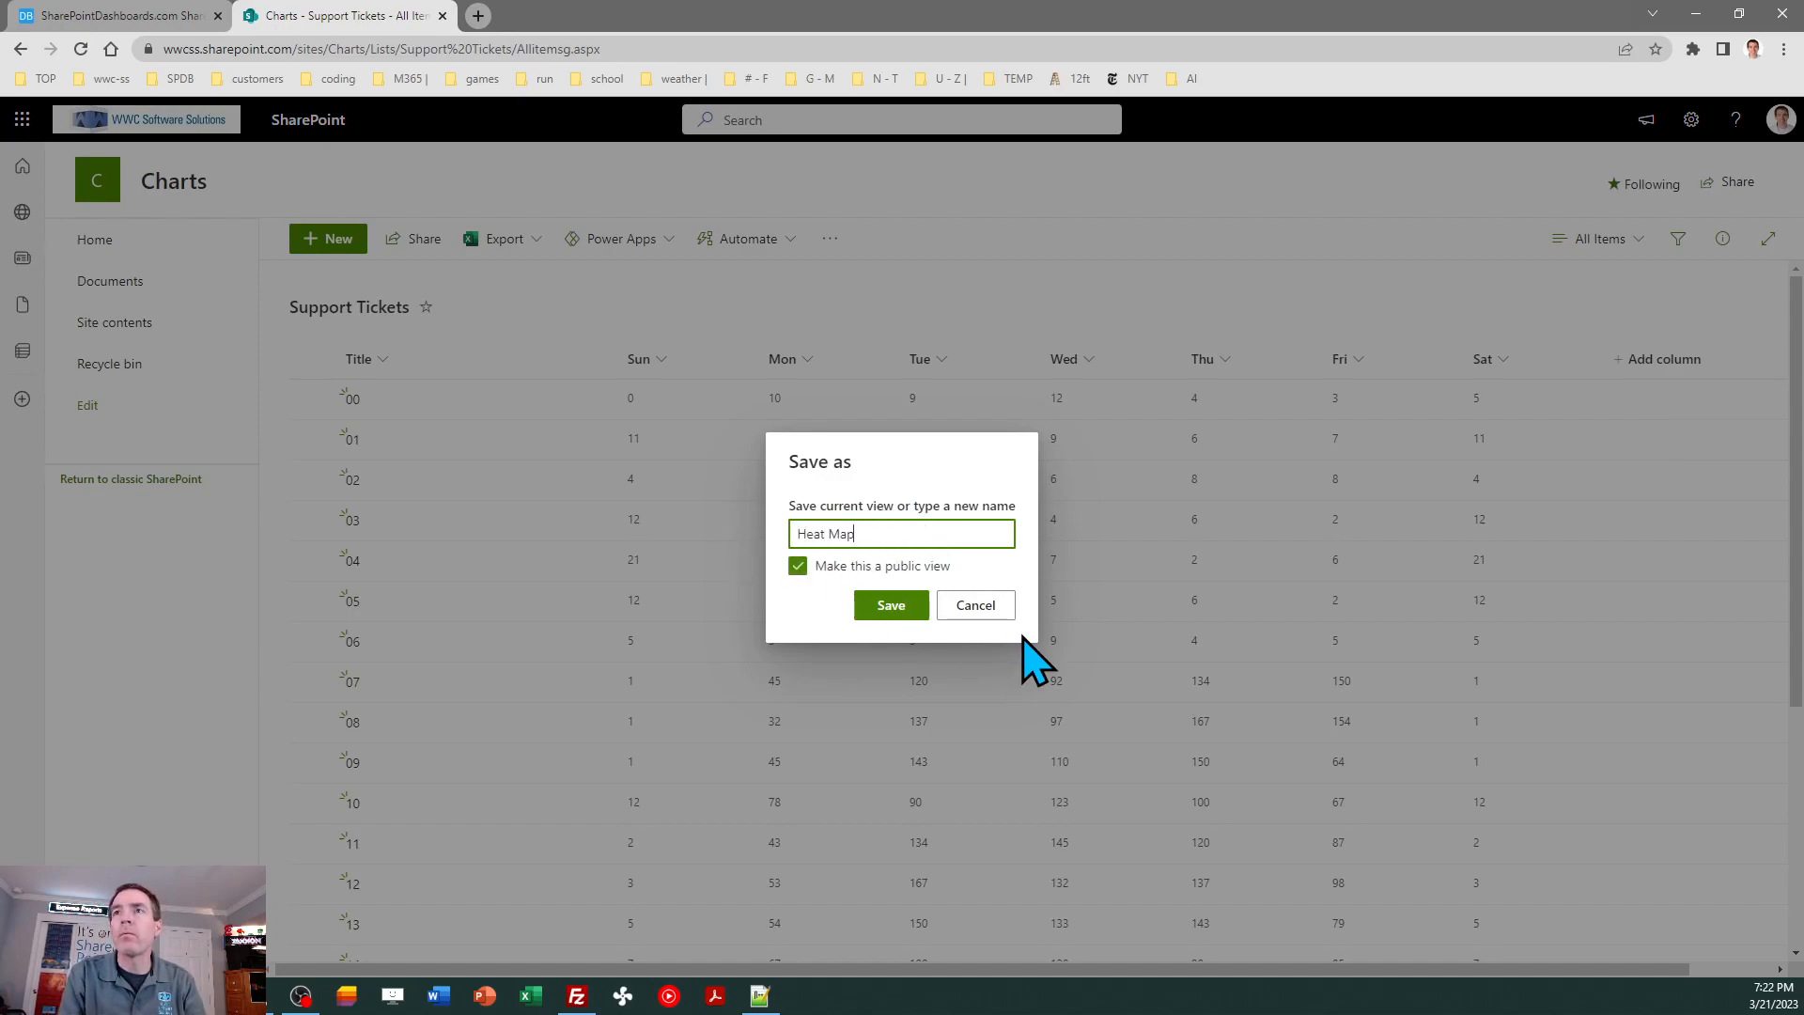
pyautogui.click(891, 606)
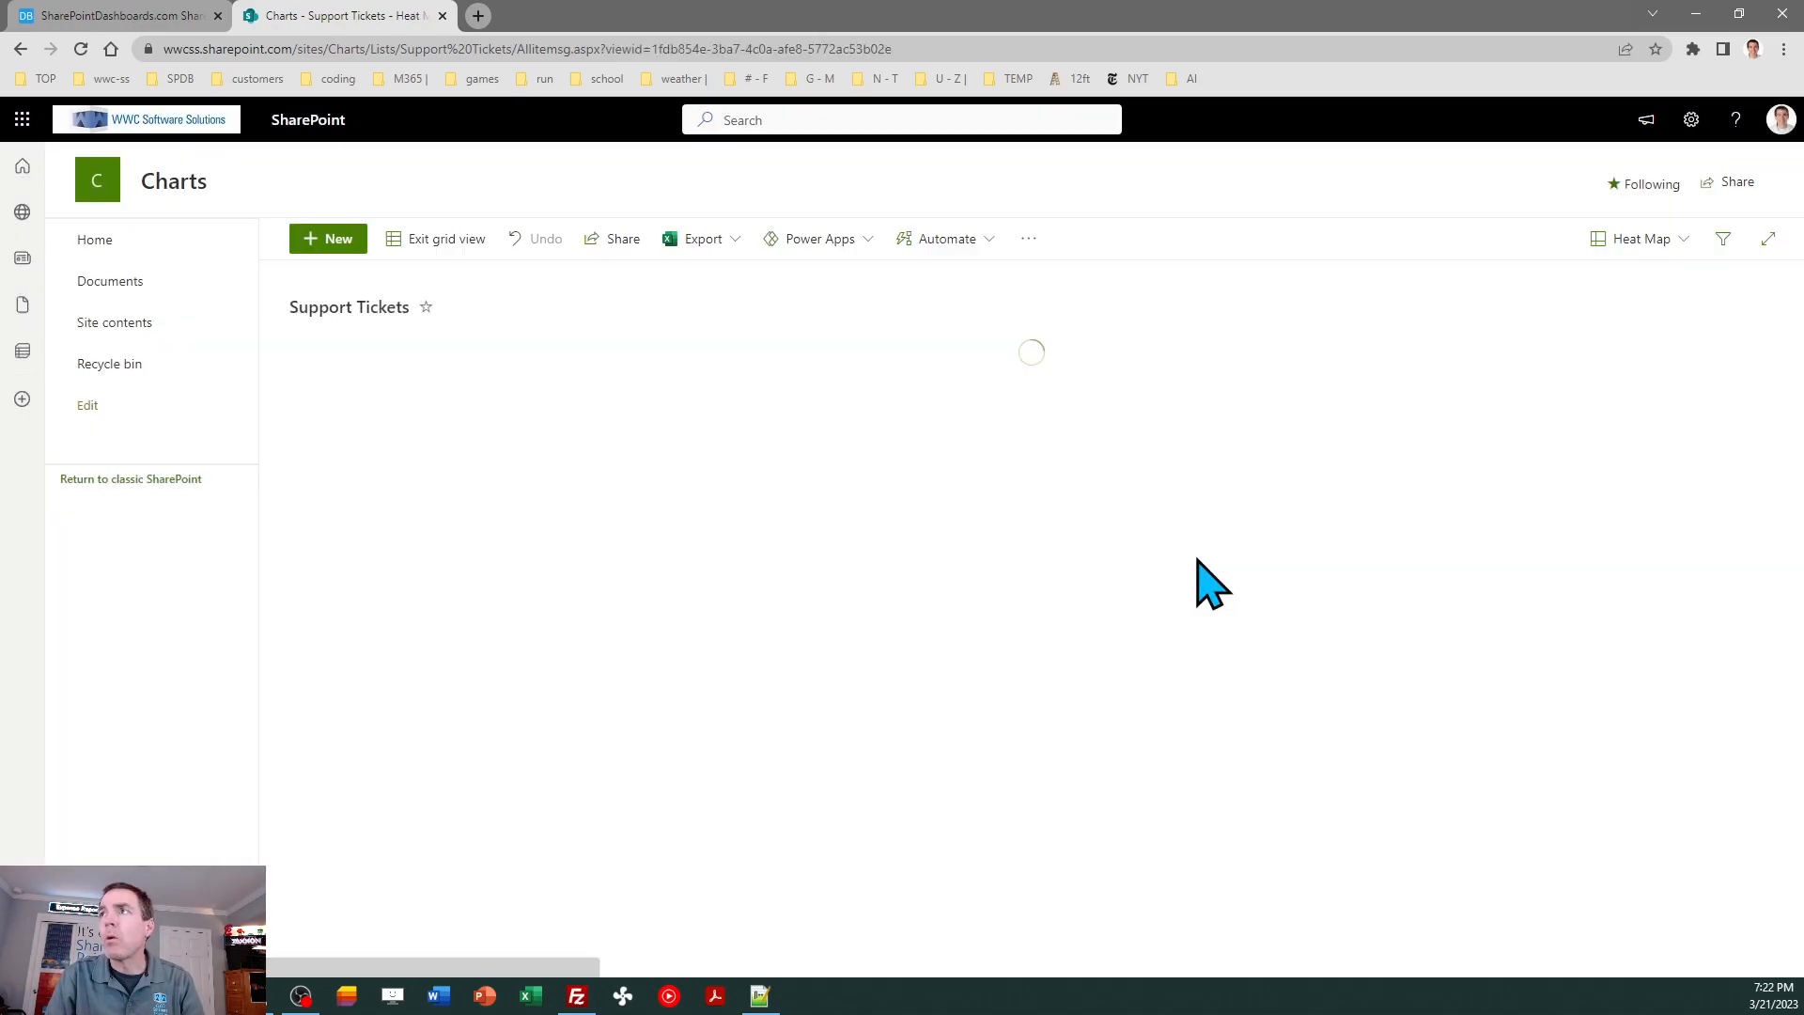
# - Edit the Heat Map view in a new browser tab, save its settings and close the old list tab
pyautogui.click(1609, 240)
pyautogui.click(1630, 517)
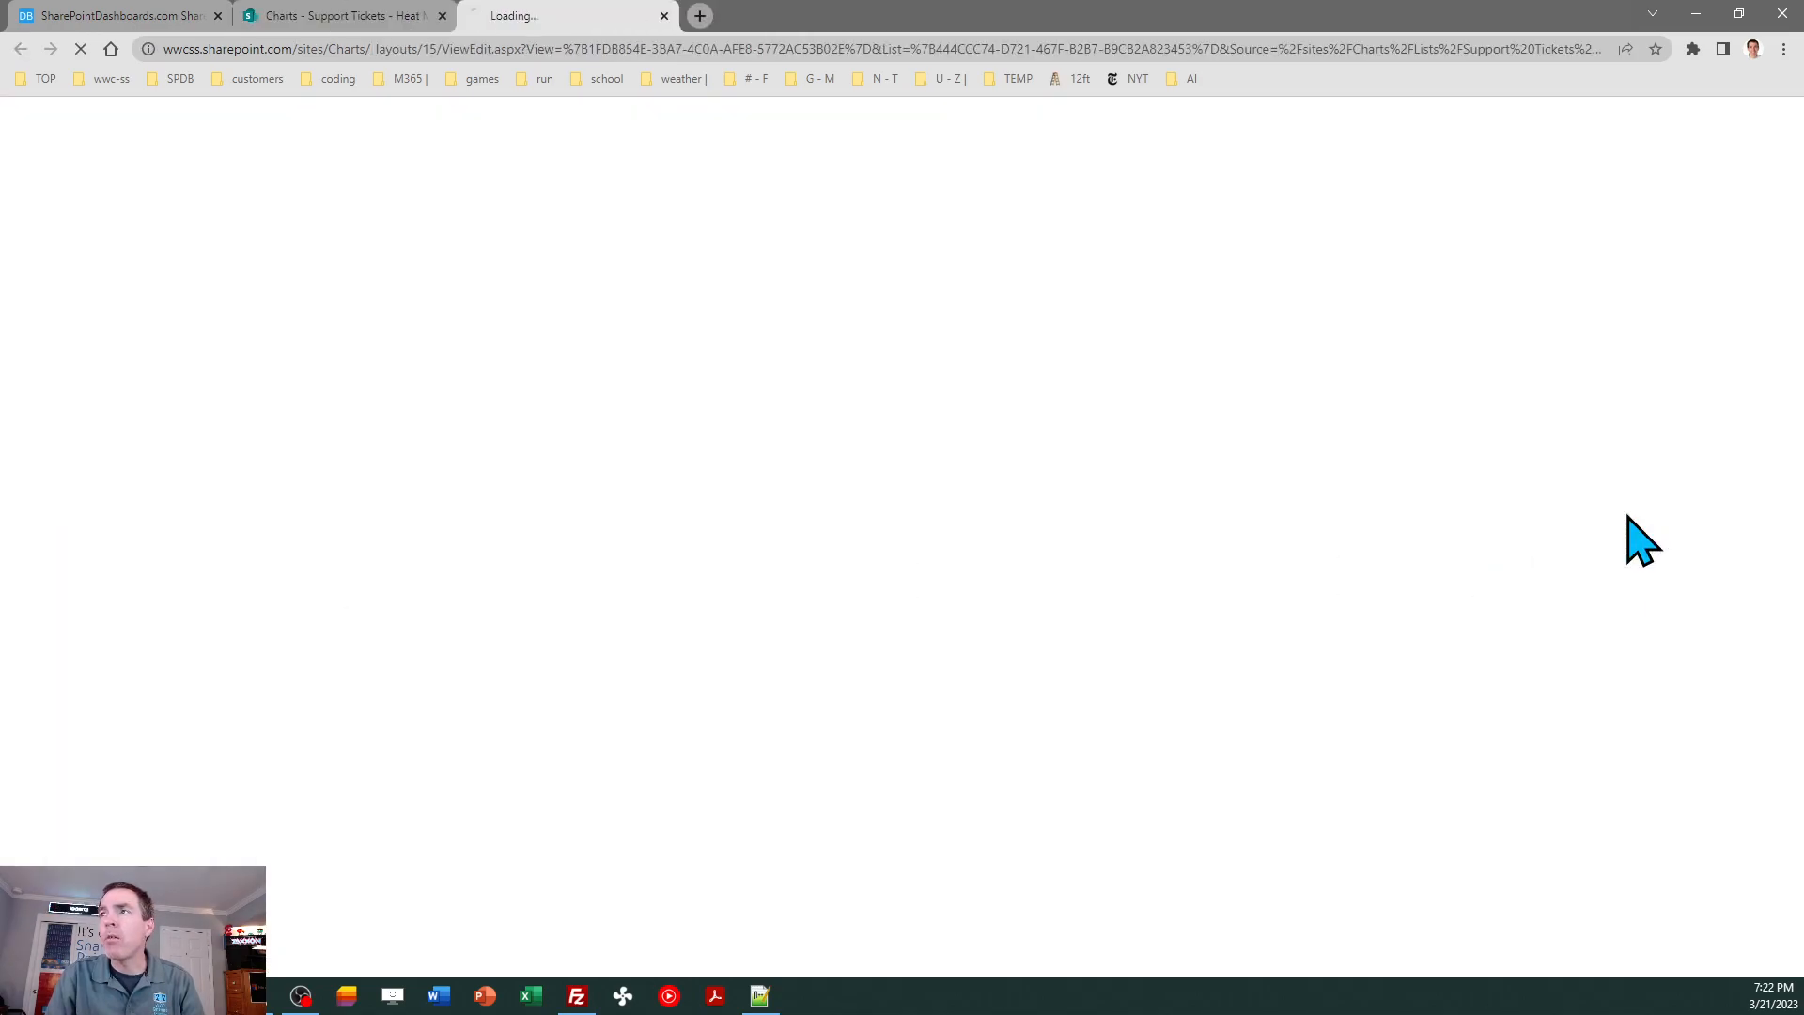
pyautogui.click(1659, 293)
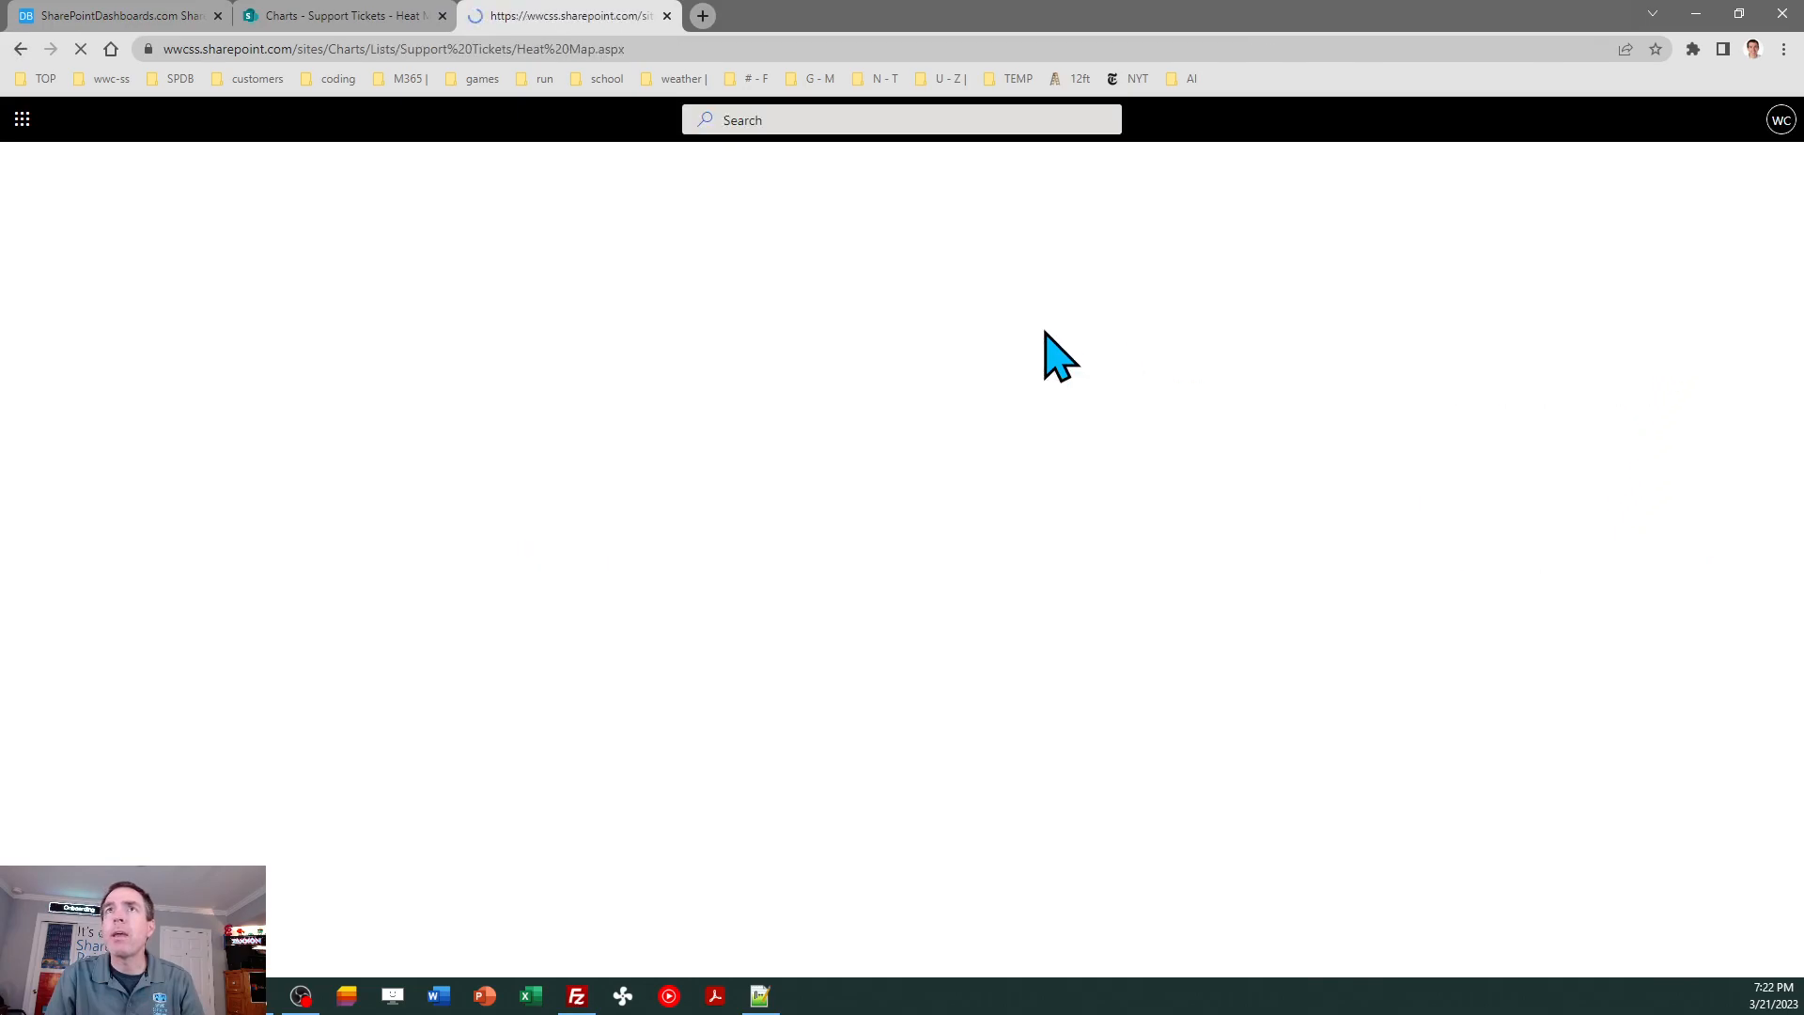
pyautogui.click(442, 16)
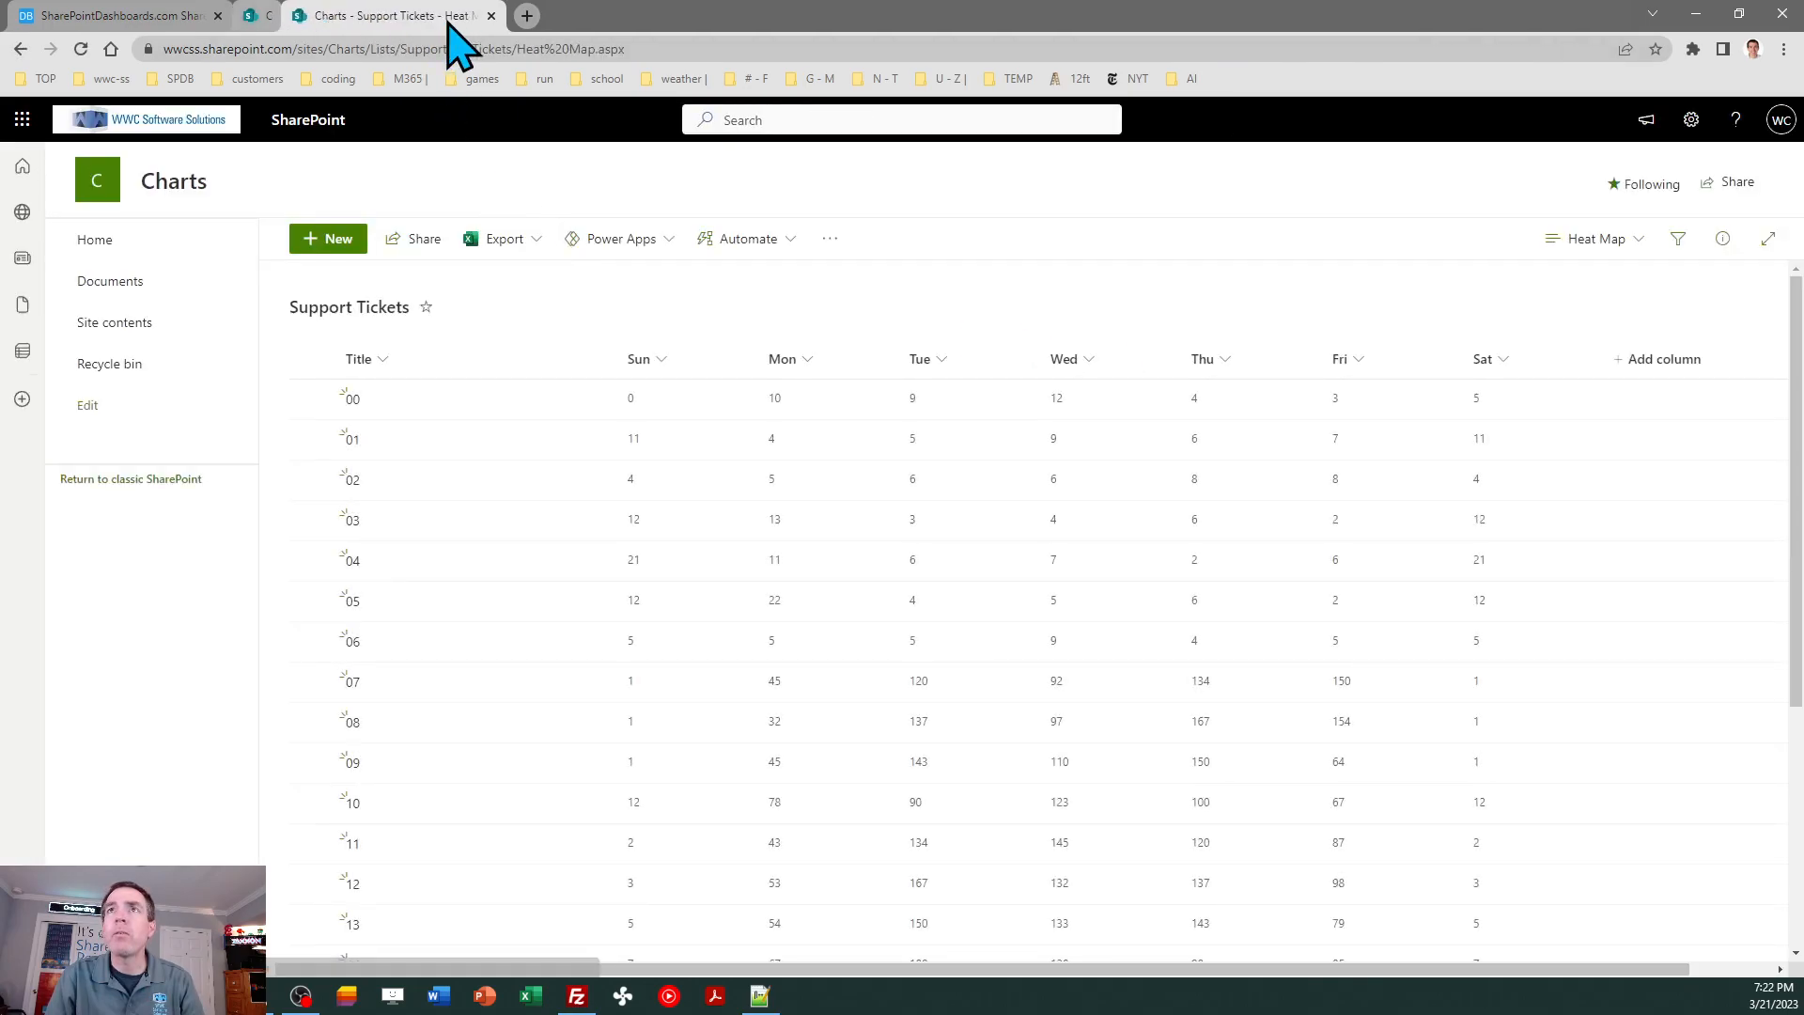
# - Copy the Heat Map view's web address and open the Charts site home page for editing at its Quick links web part
pyautogui.click(662, 49)
pyautogui.hotkey('ctrl', 'c')
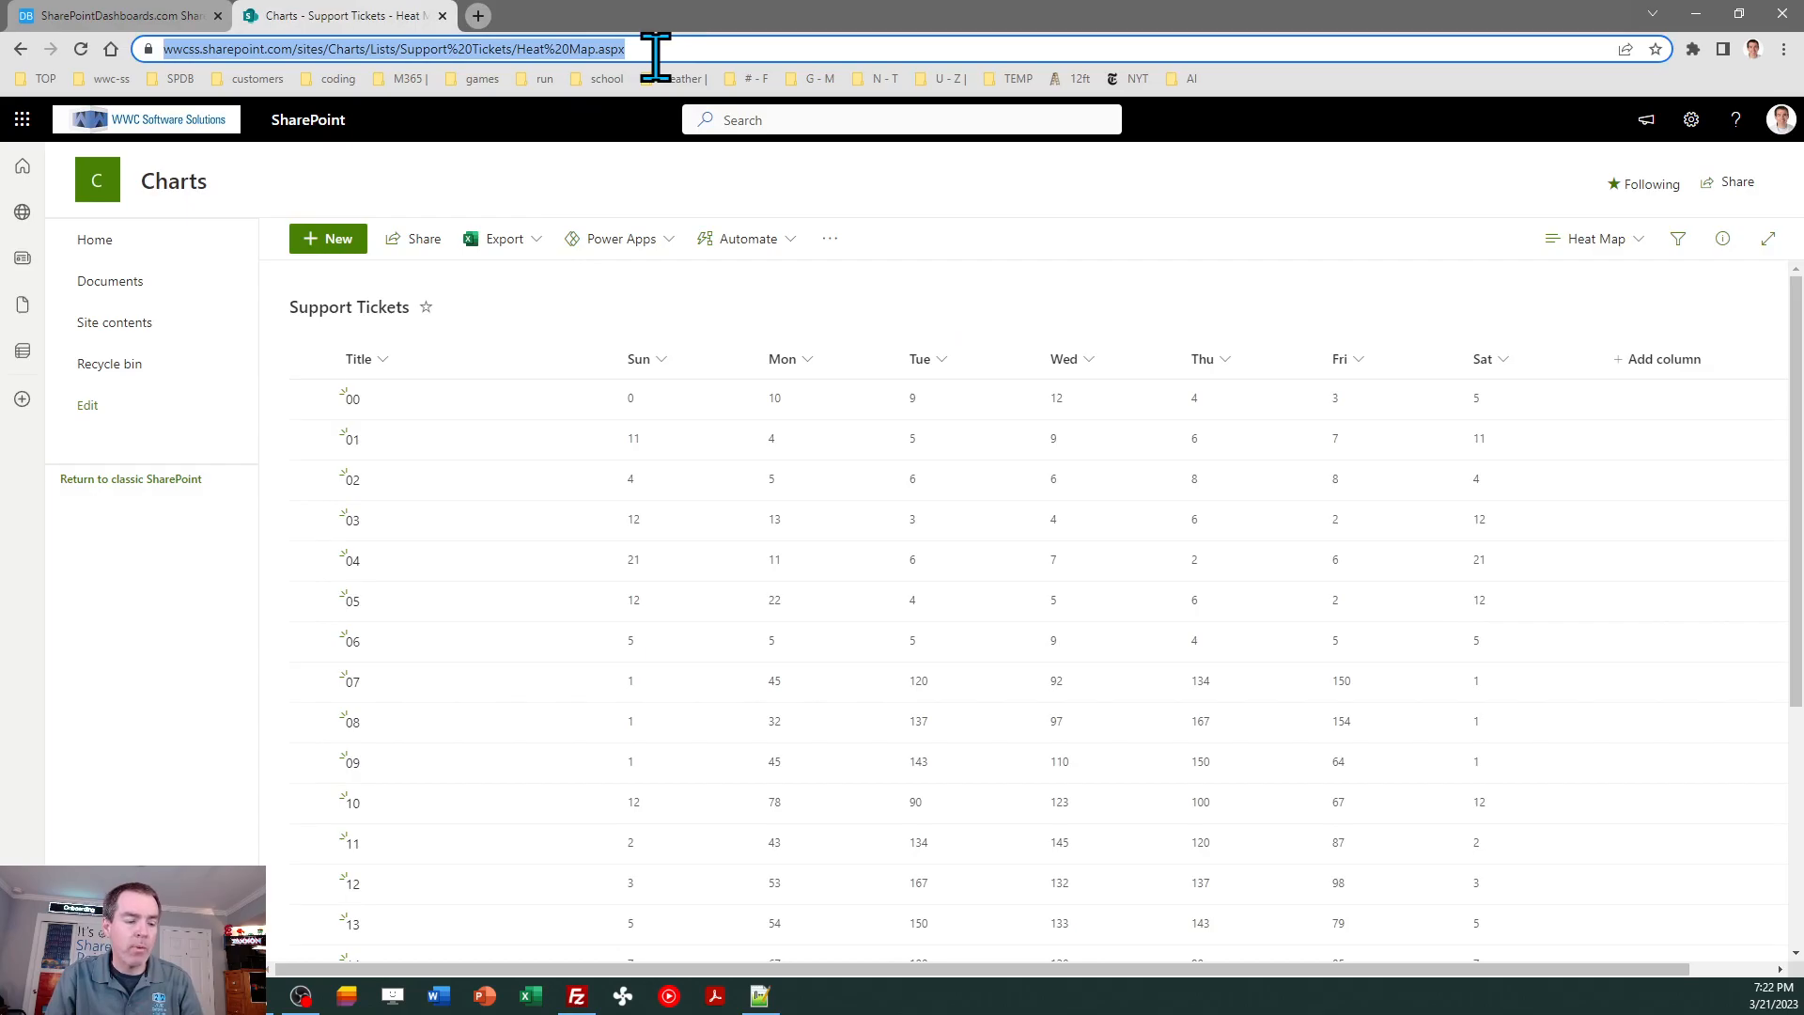
pyautogui.click(91, 246)
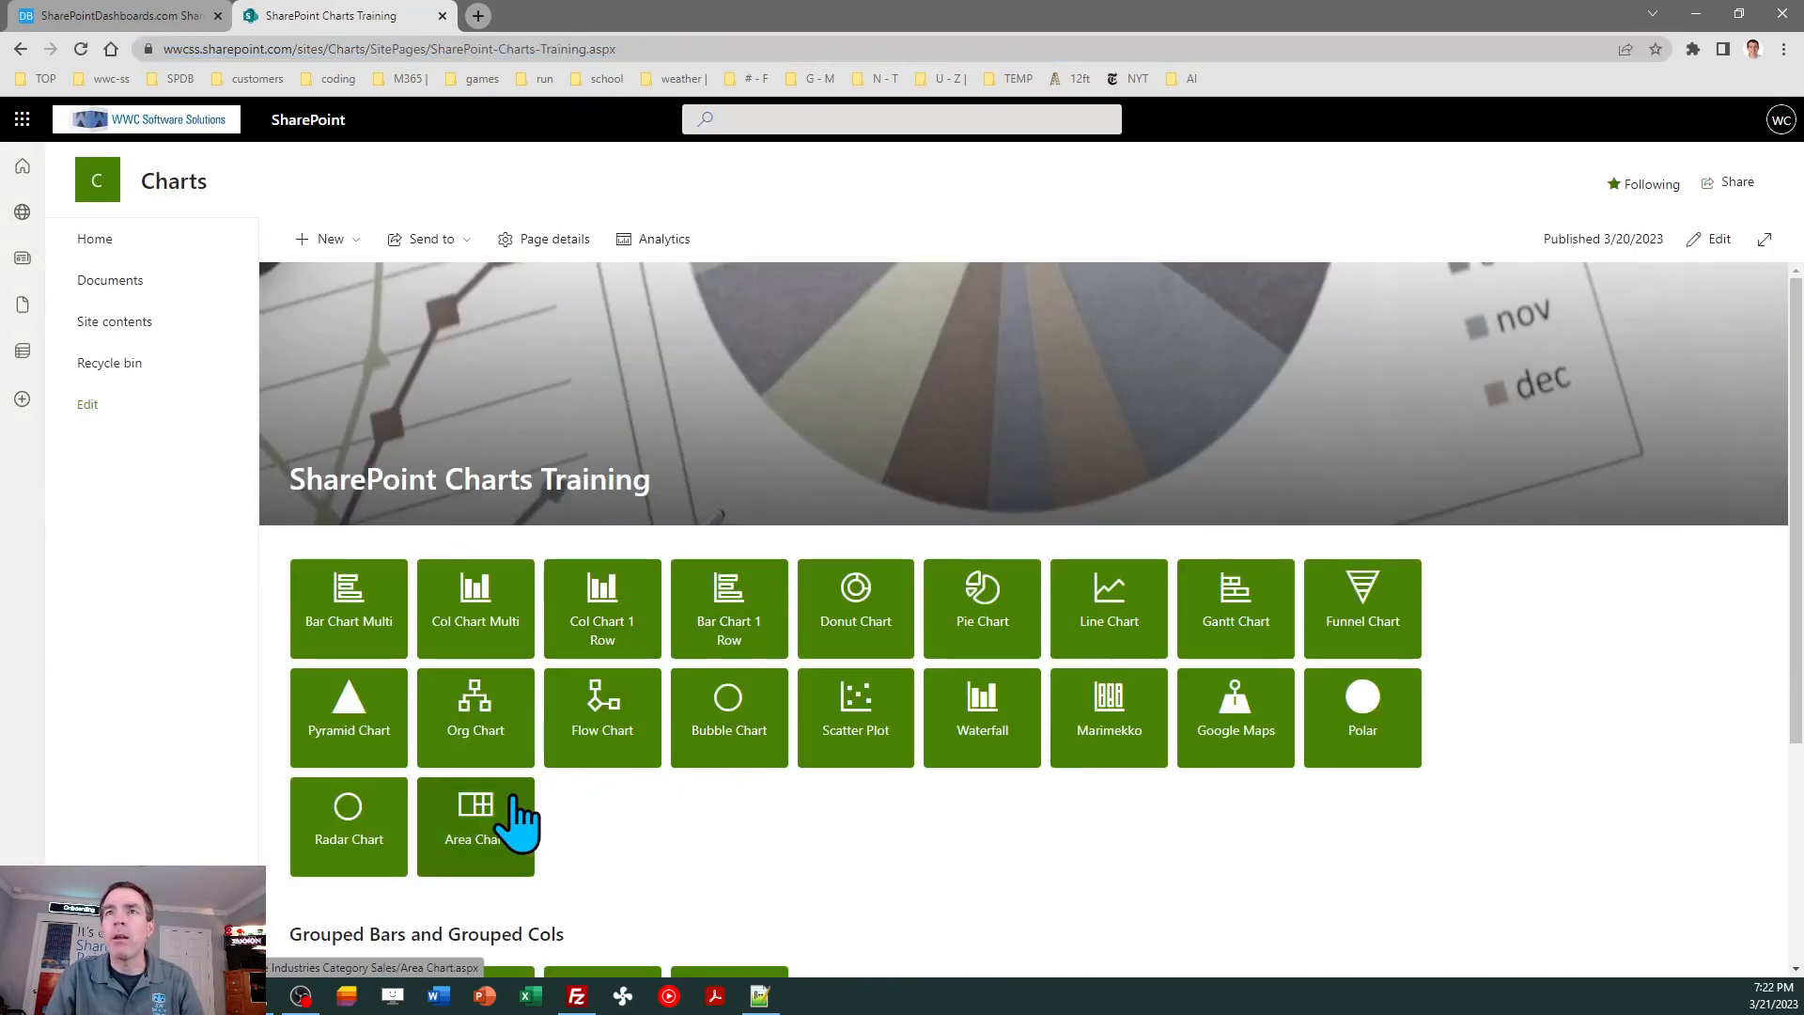
pyautogui.click(1713, 241)
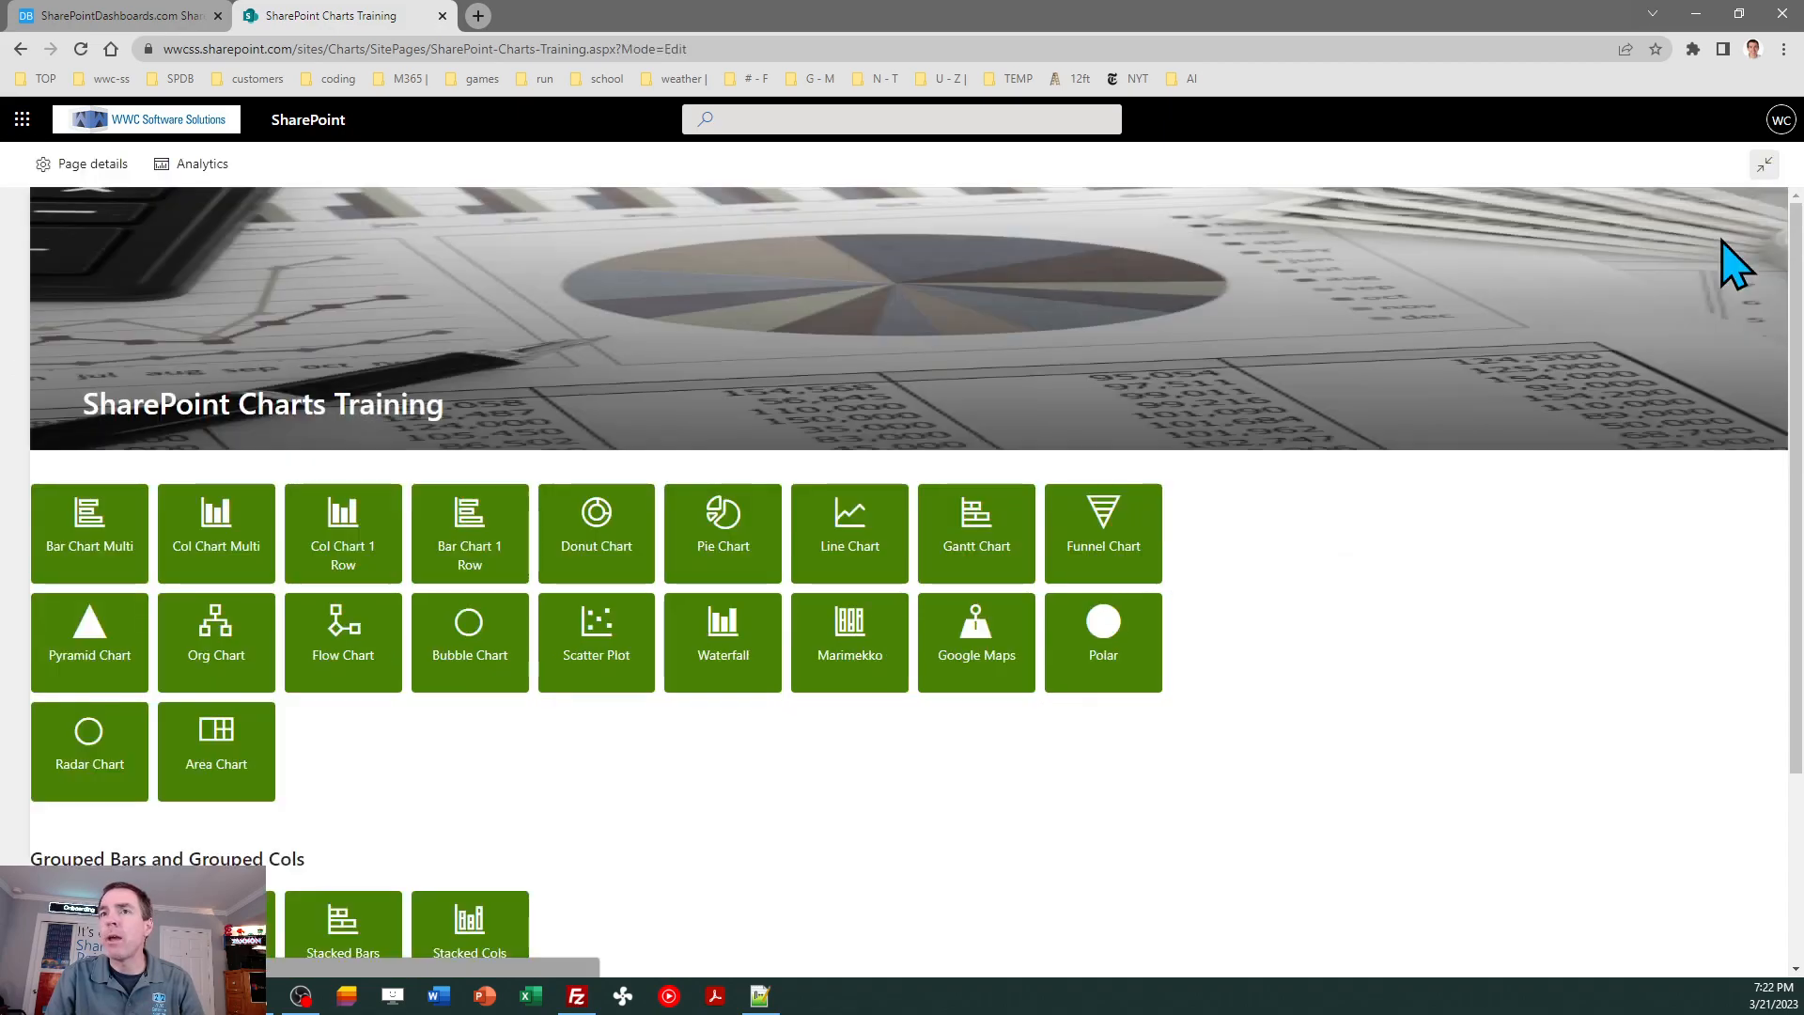
pyautogui.click(423, 840)
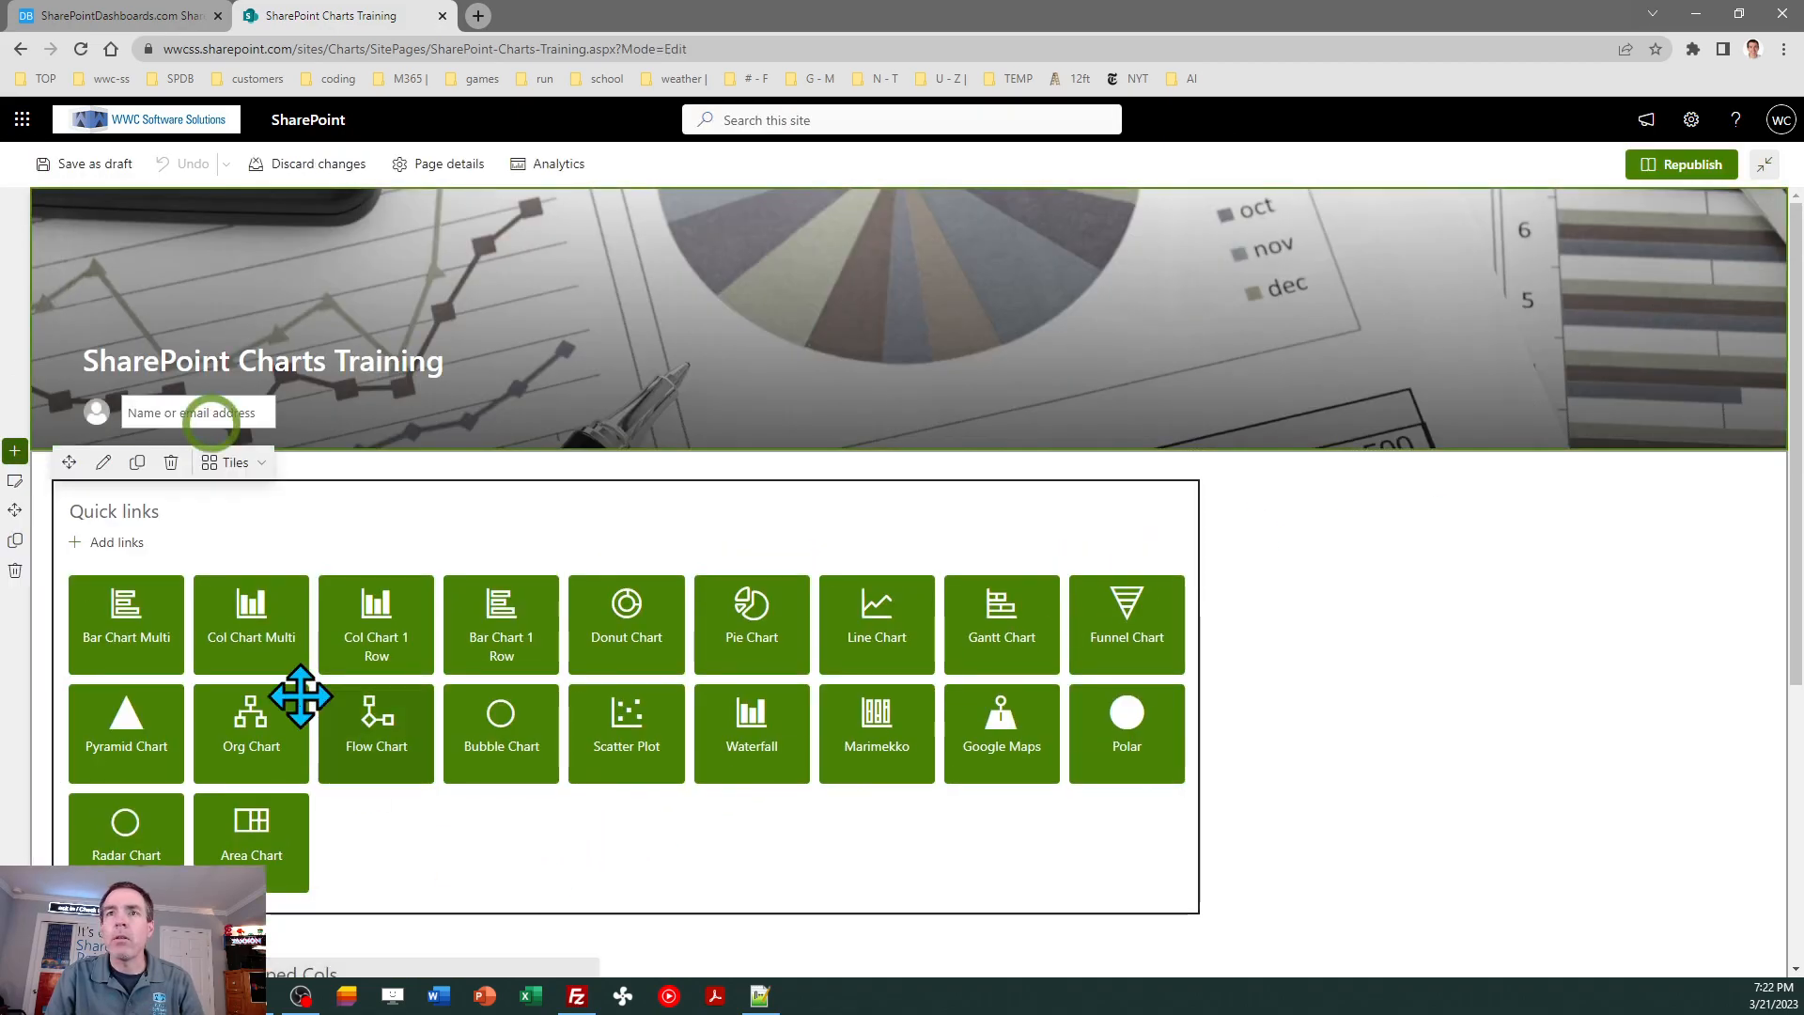
# - Add a quick link using the copied Heat Map view address and title it Heat Map
pyautogui.click(111, 543)
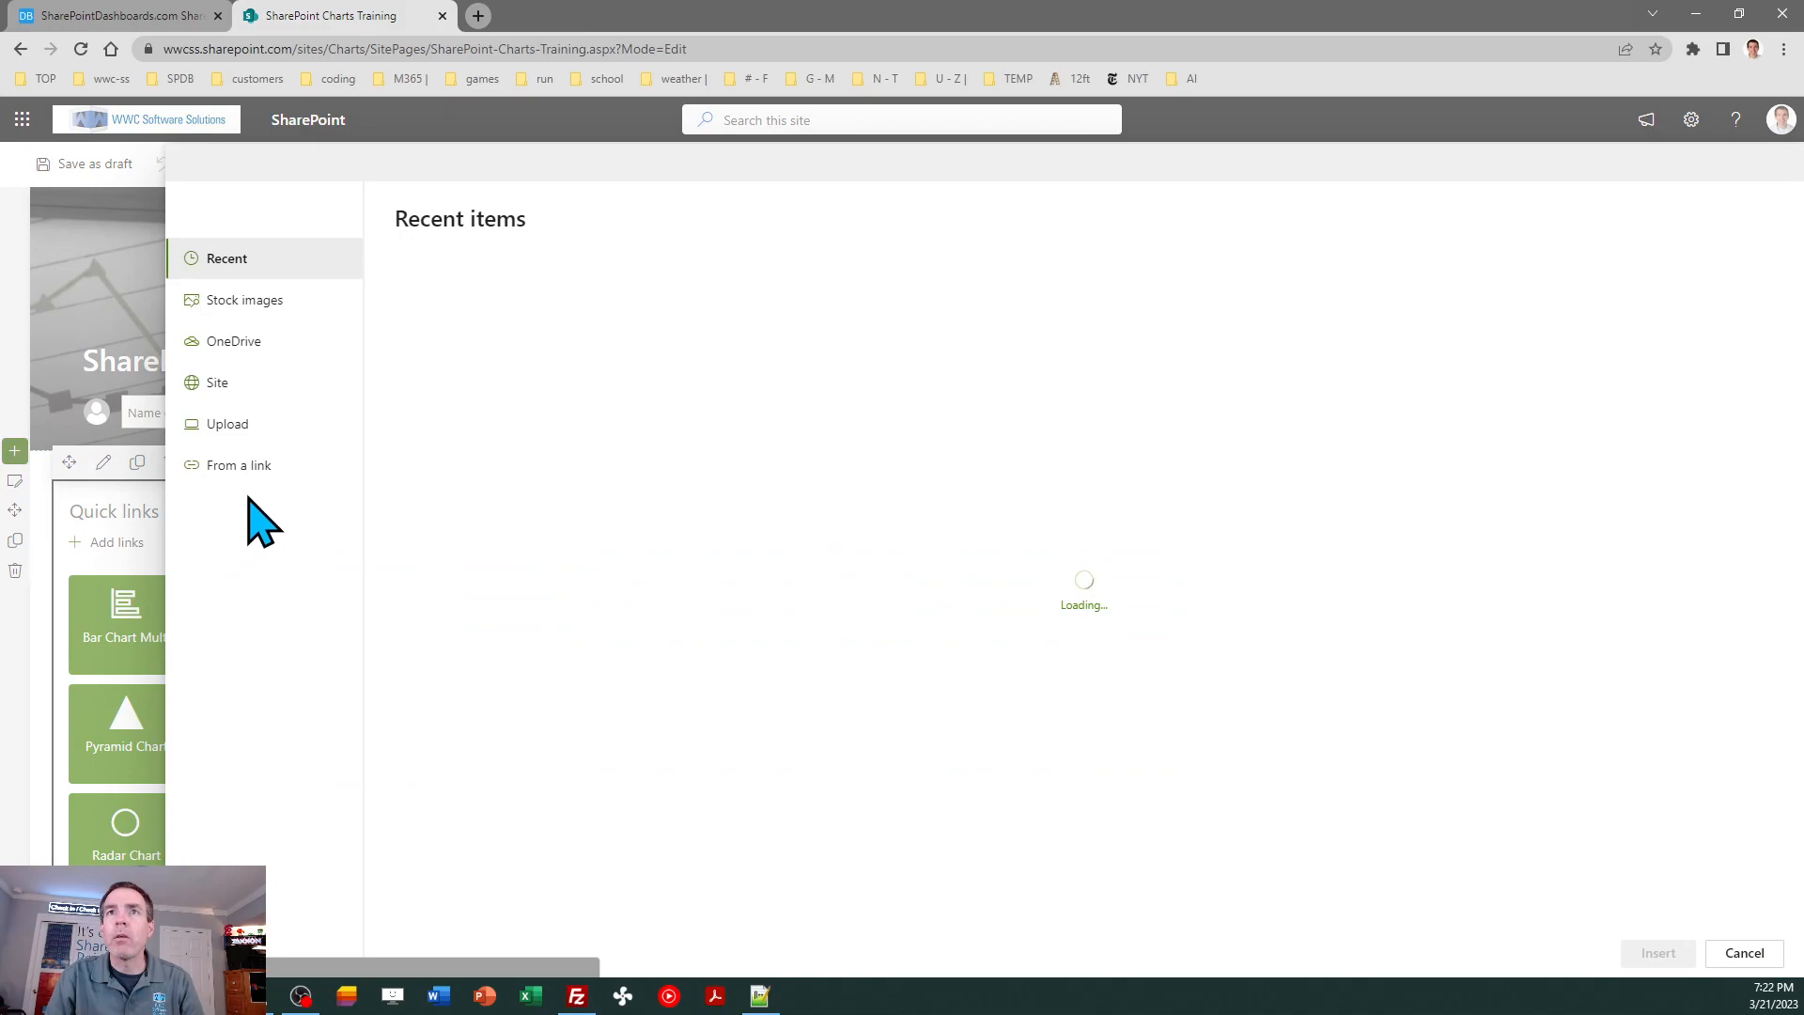
pyautogui.click(222, 465)
pyautogui.hotkey('ctrl', 'v')
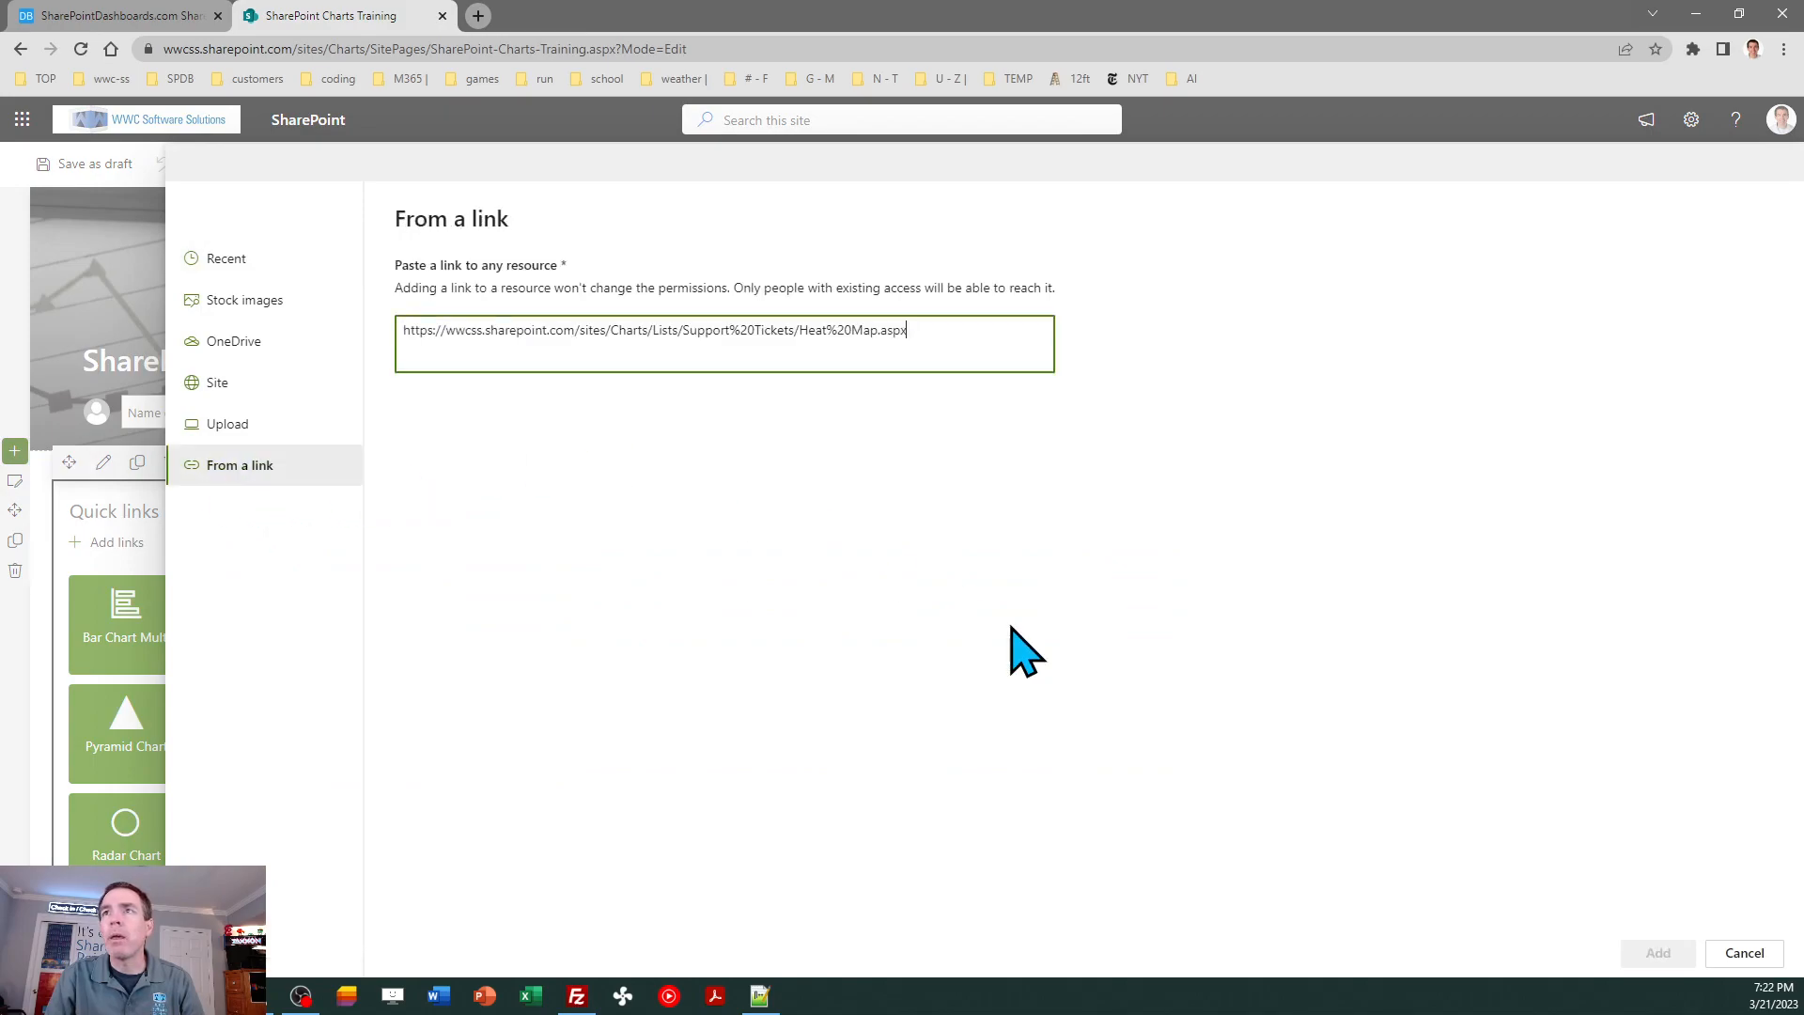
pyautogui.click(1659, 952)
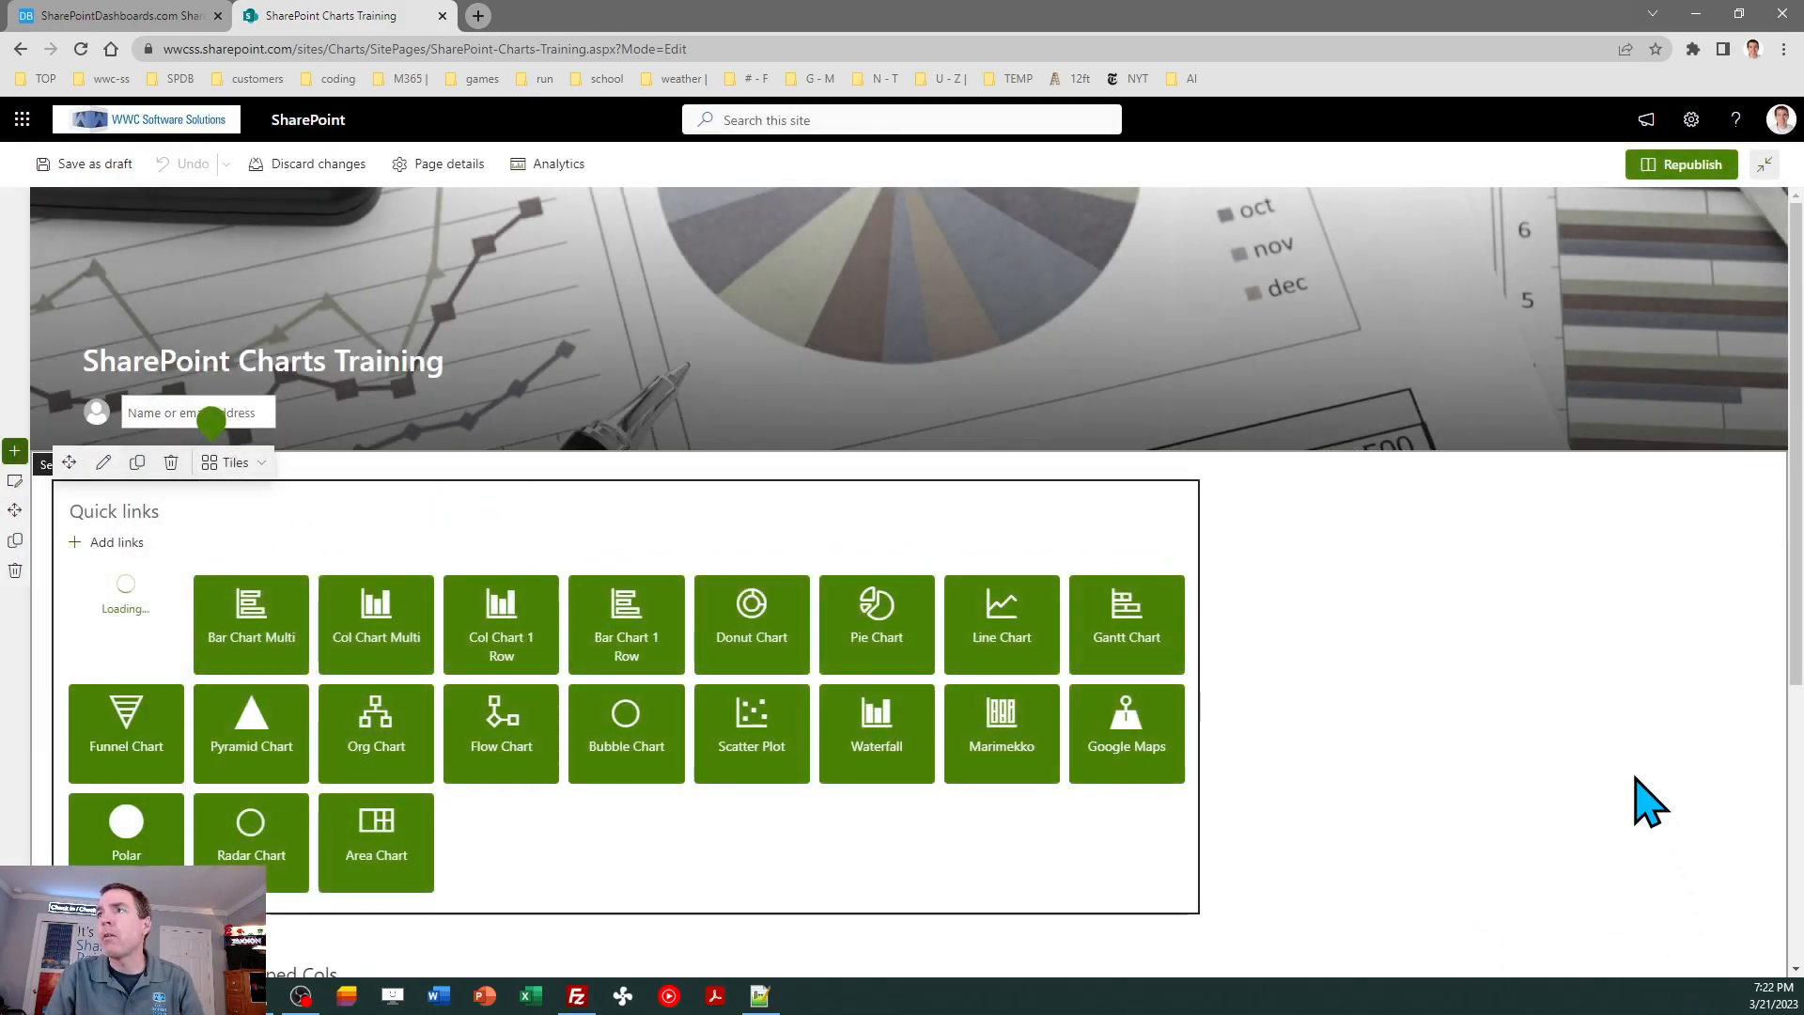
pyautogui.click(1626, 357)
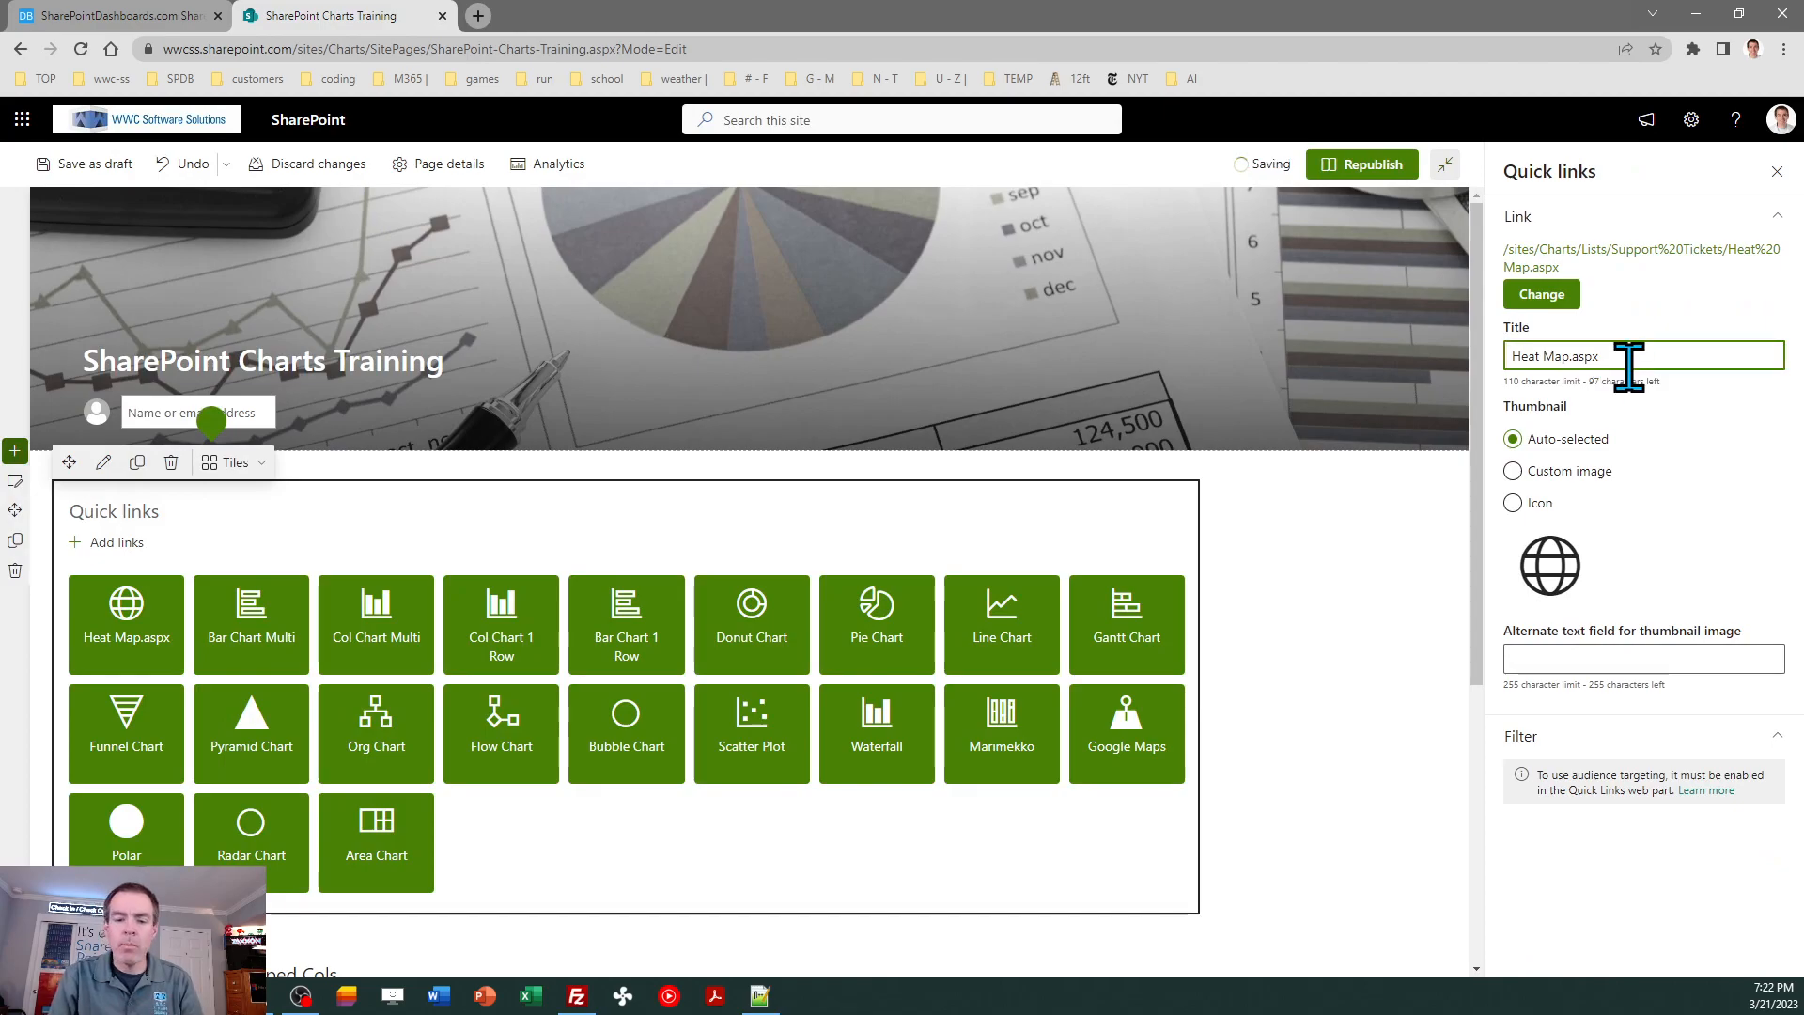
# - Set the Heat Map link's thumbnail to the flame icon and close the link's settings
pyautogui.click(1513, 503)
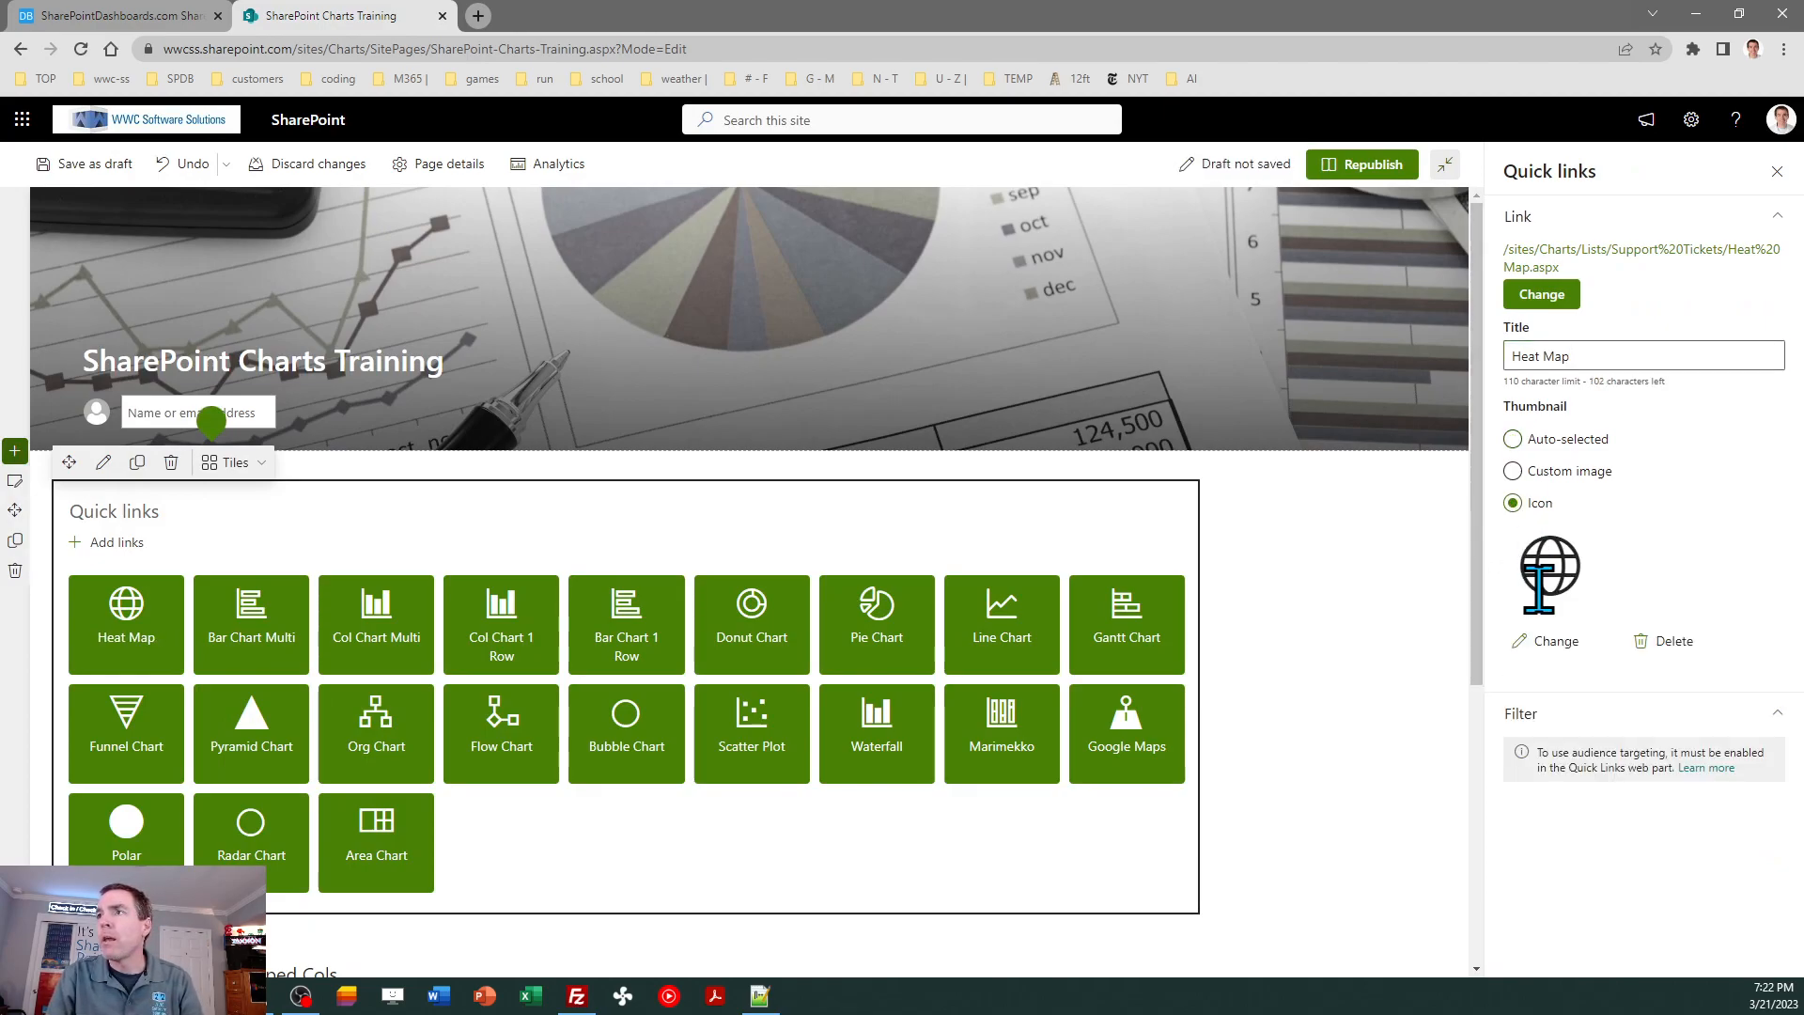
pyautogui.click(1543, 646)
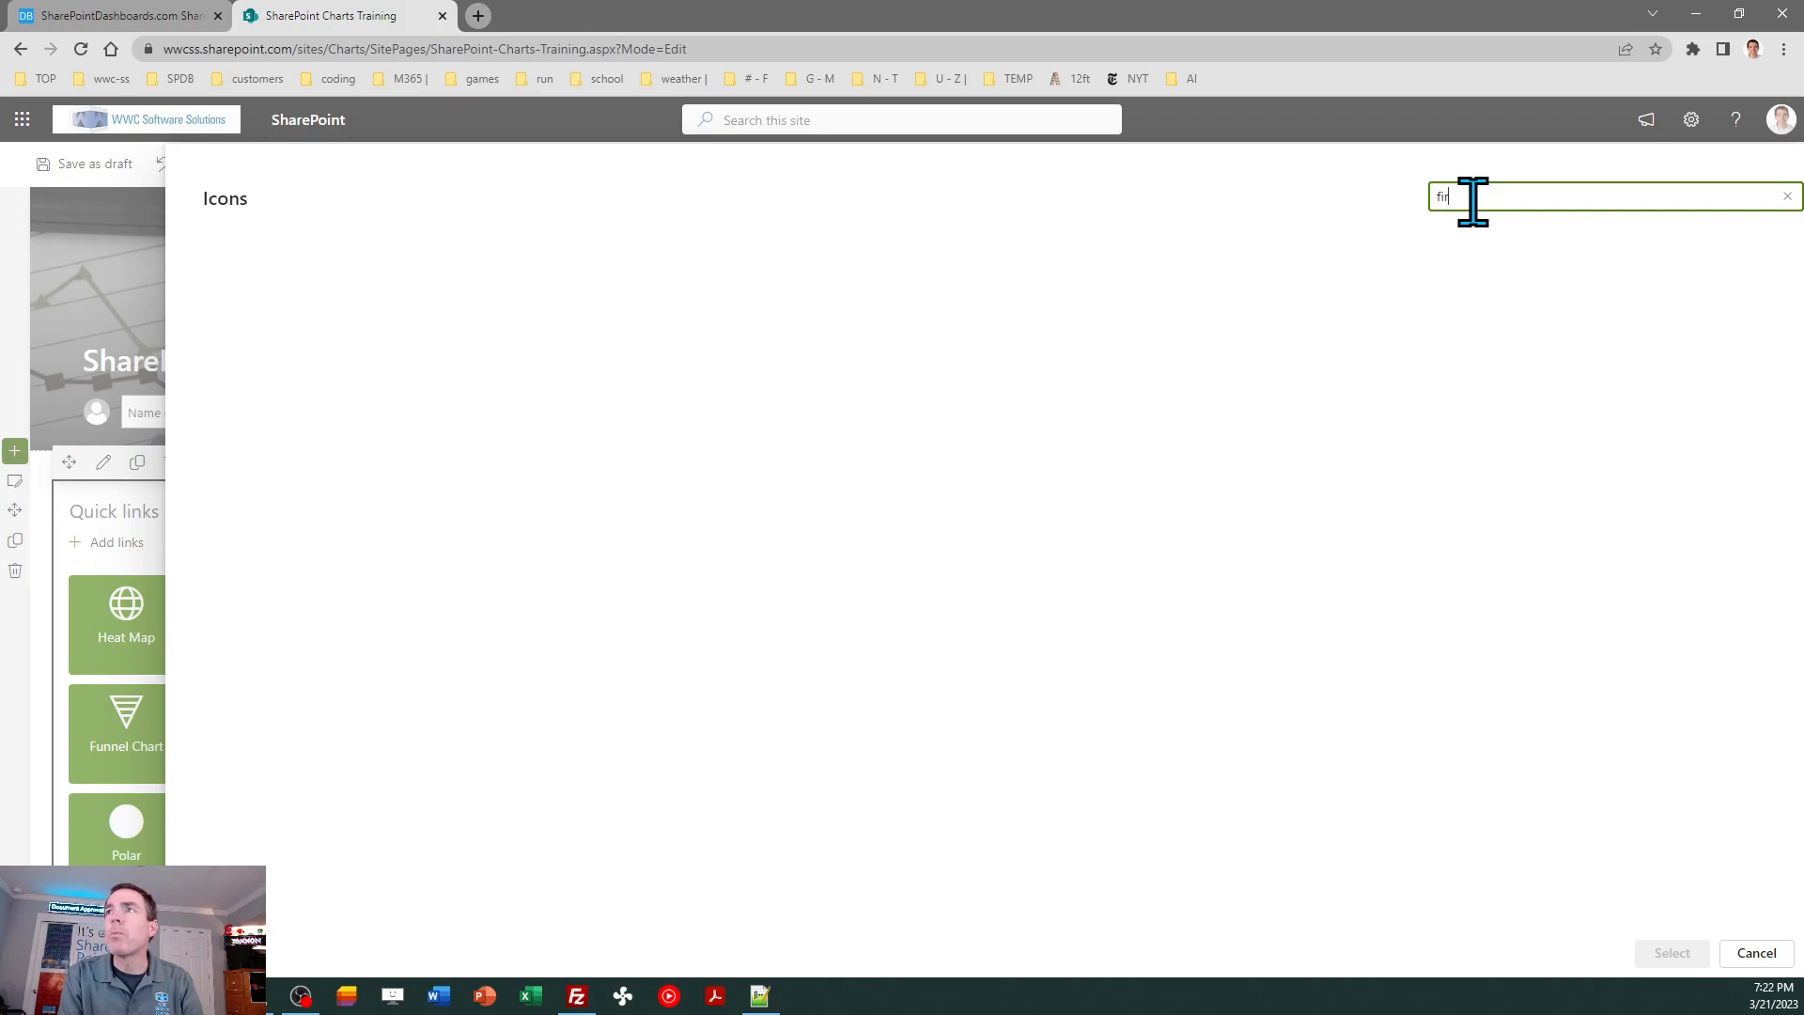
pyautogui.write('lame')
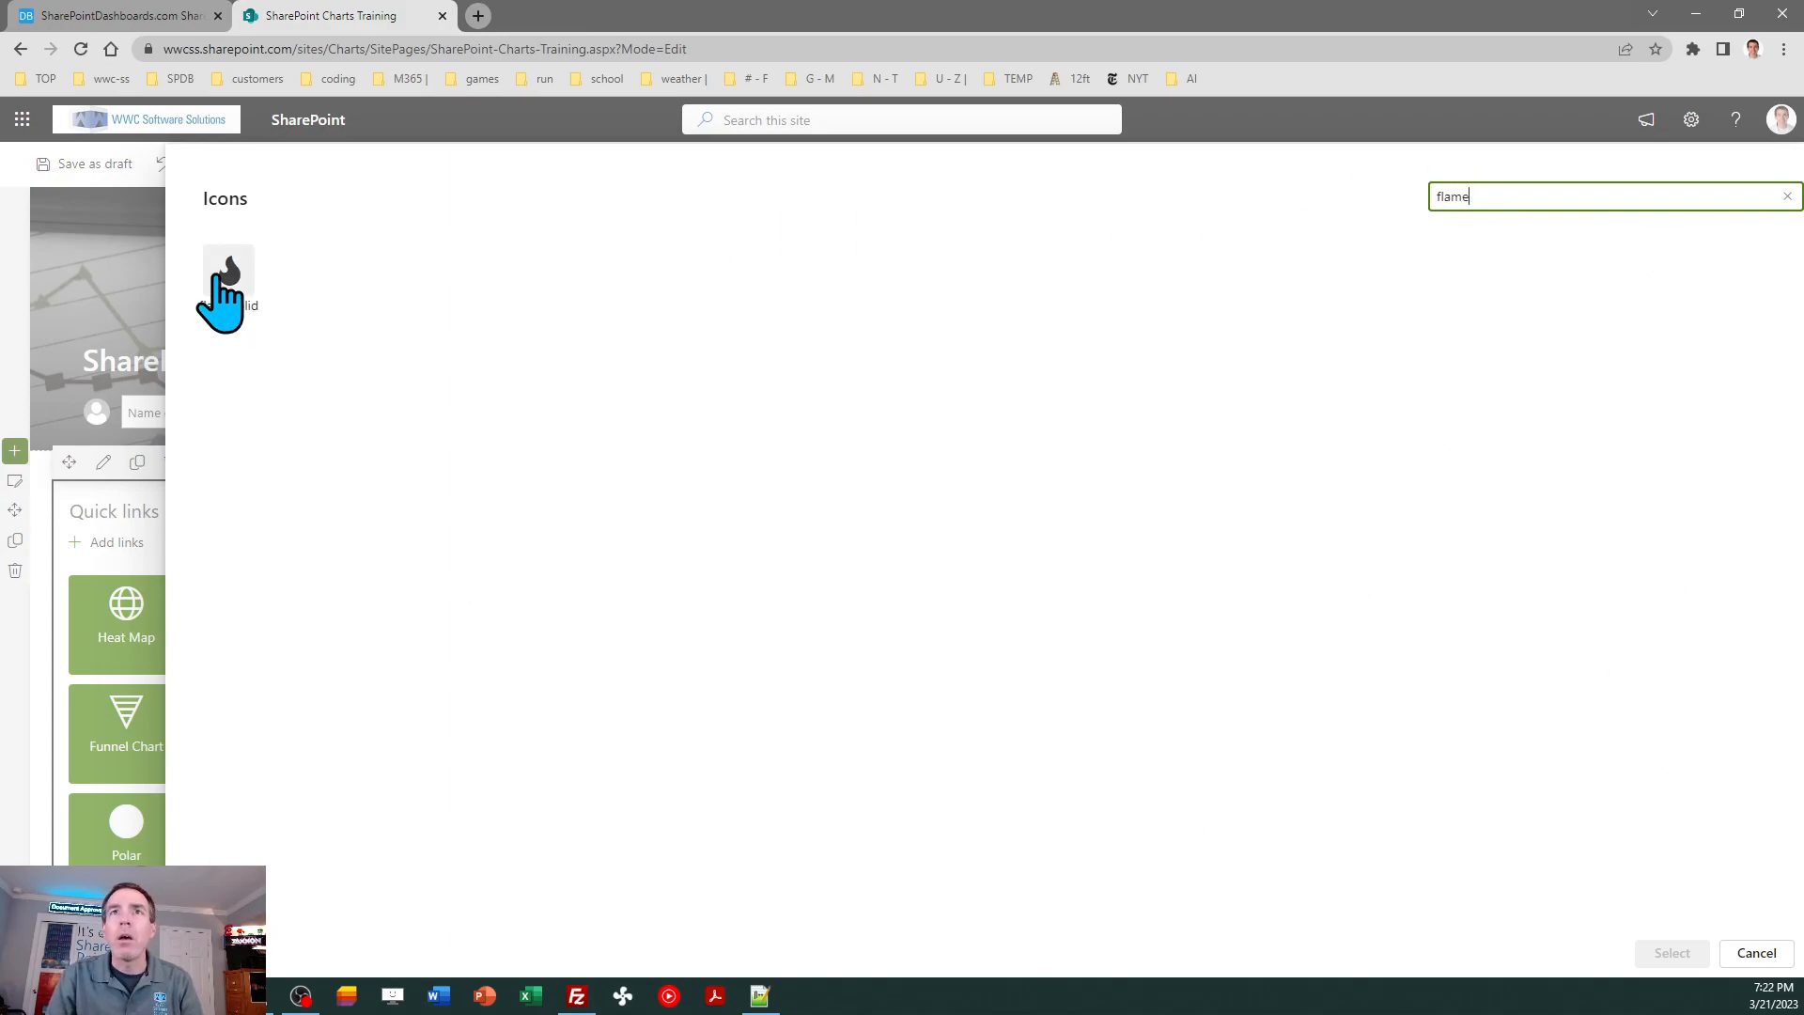
pyautogui.click(226, 275)
pyautogui.click(1670, 954)
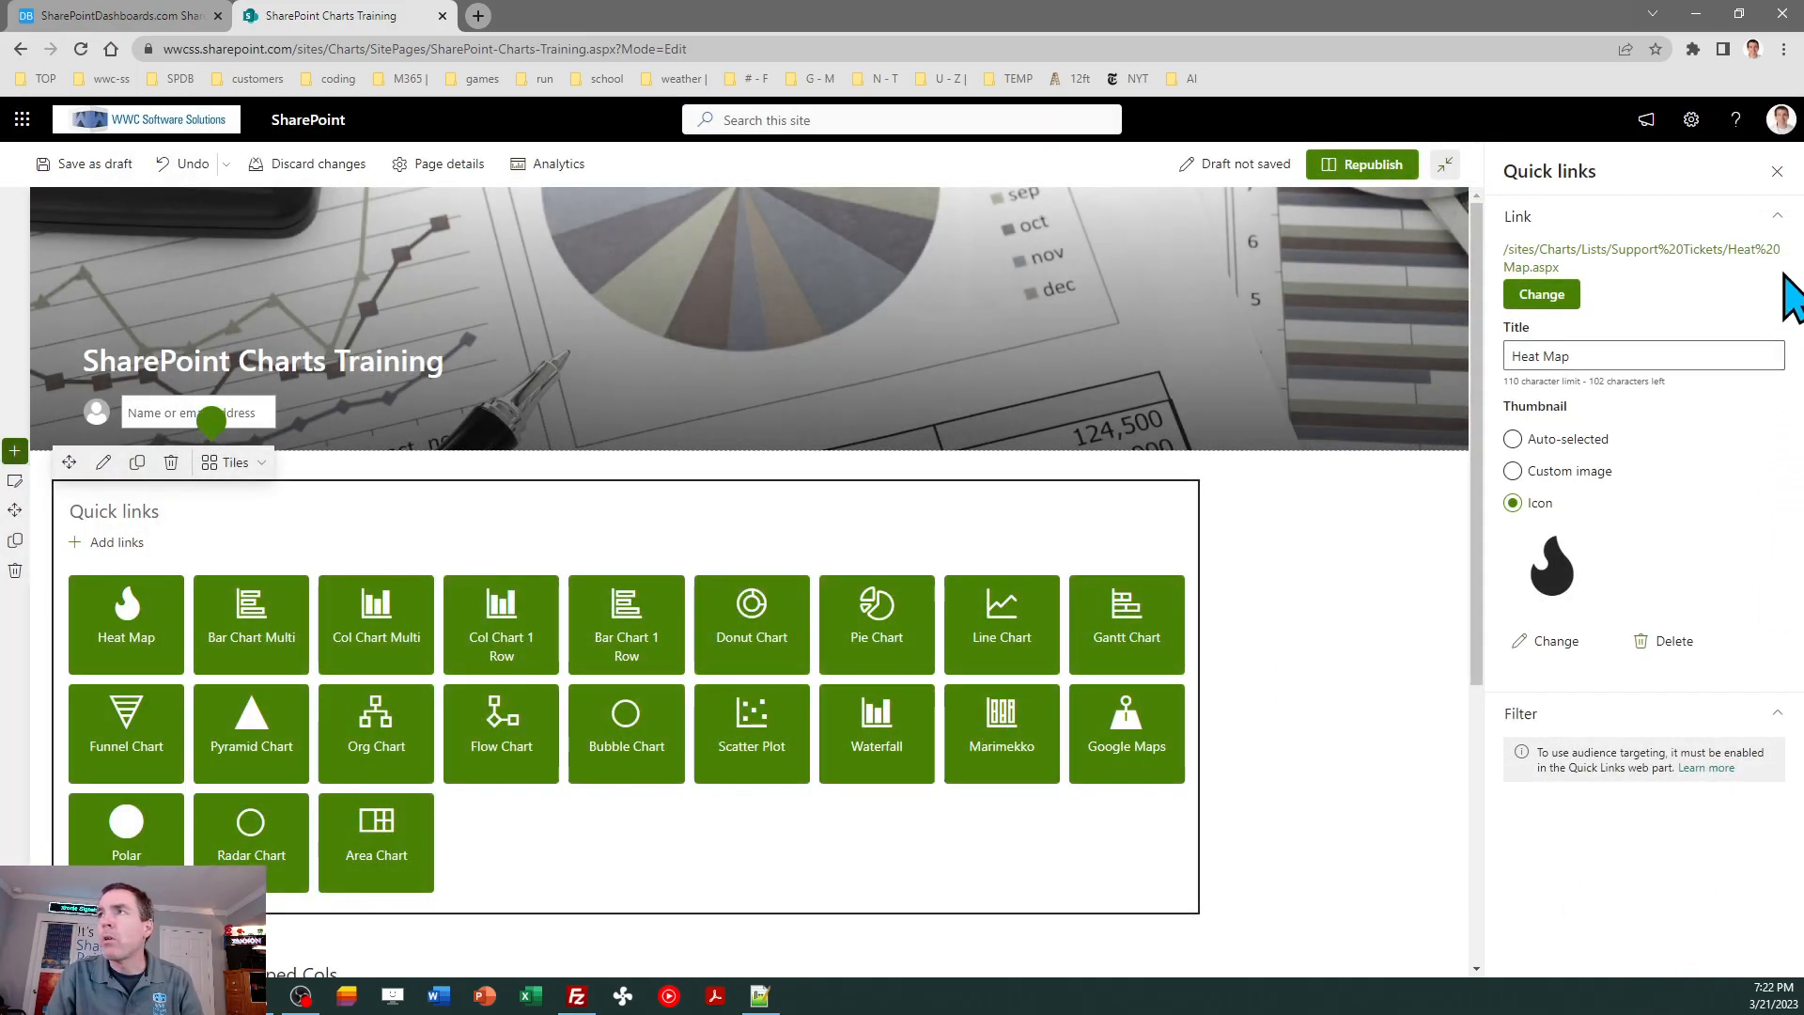
pyautogui.click(1775, 170)
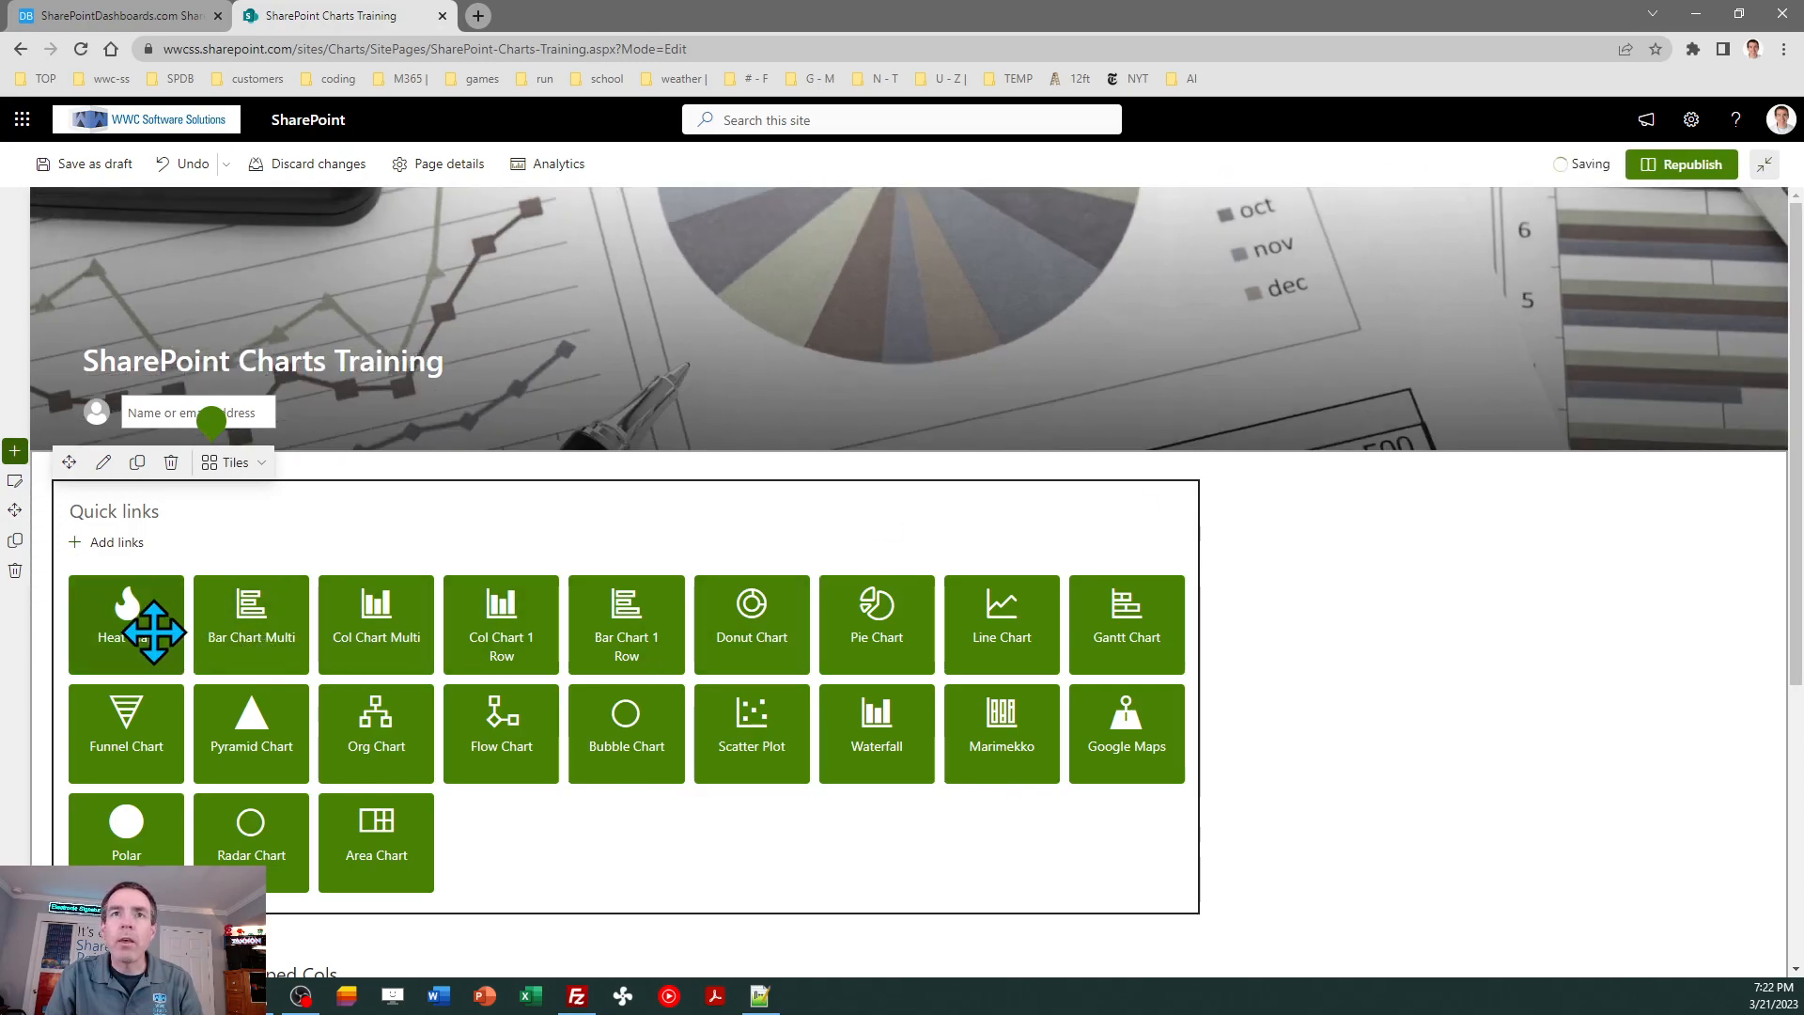
# - Move the Heat Map tile after Area Chart, republish the page and follow the new tile's link
pyautogui.moveTo(146, 625); pyautogui.dragTo(471, 858)
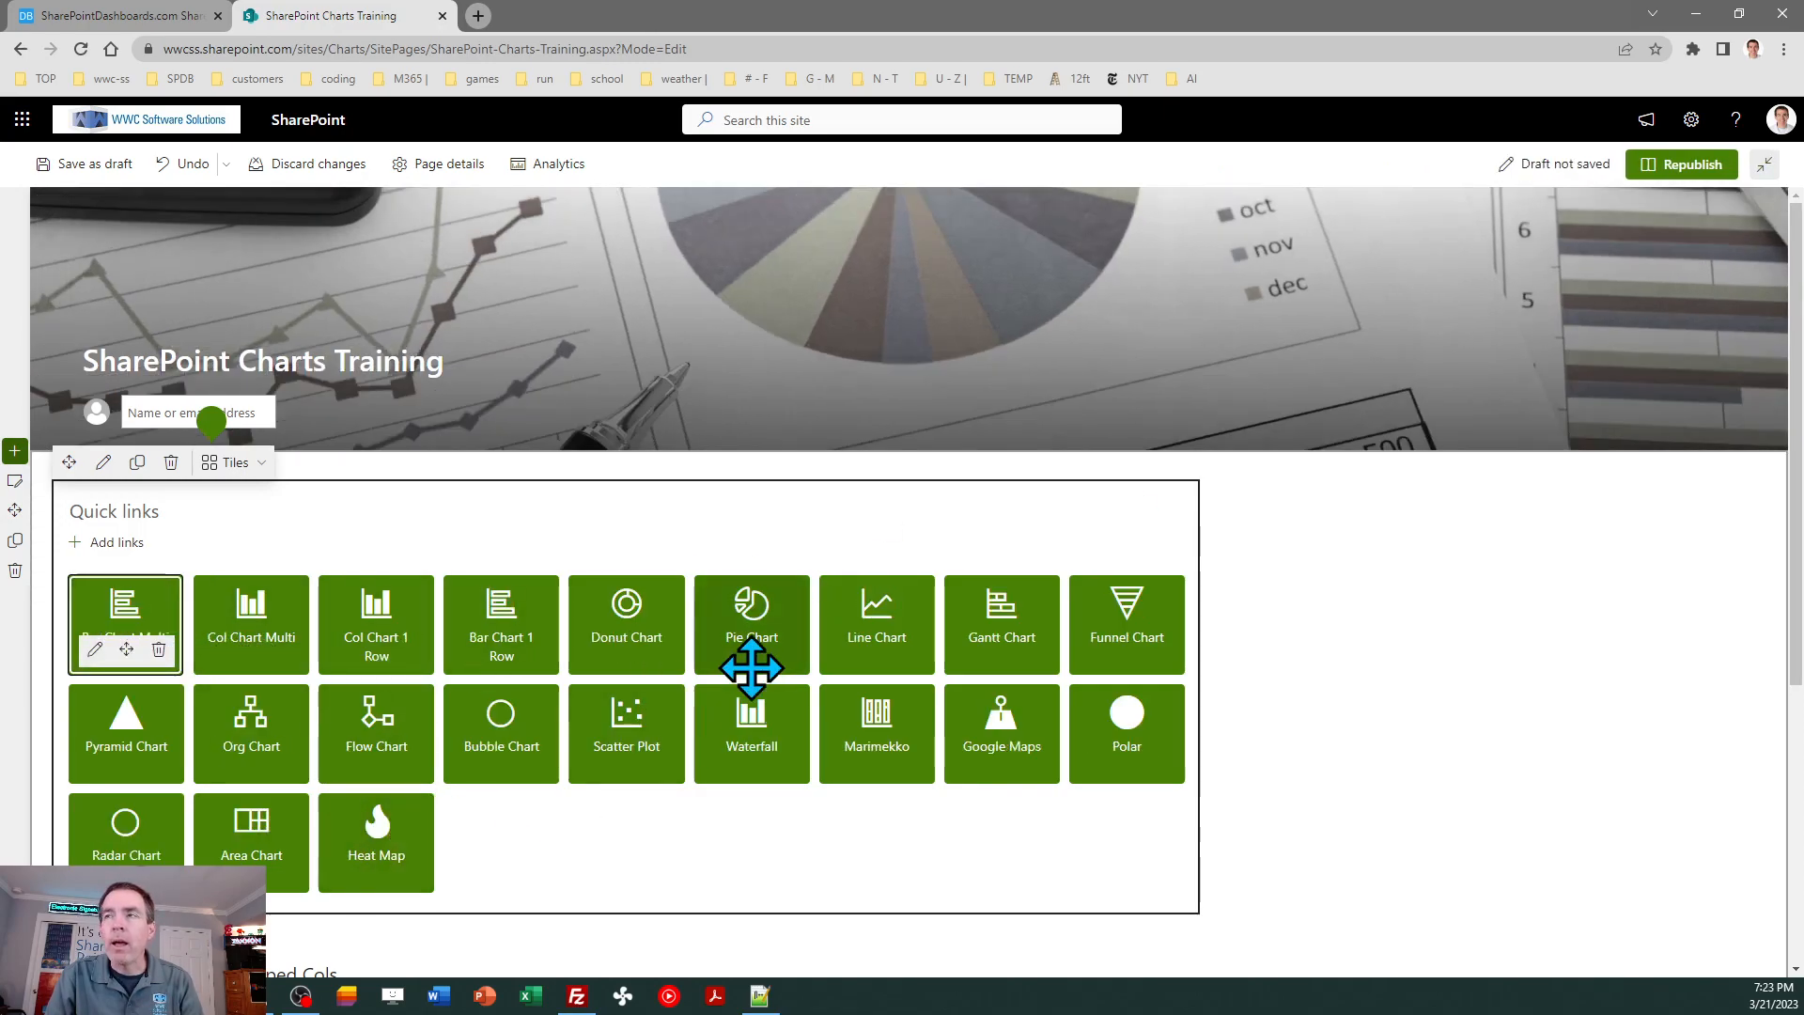
pyautogui.click(1682, 164)
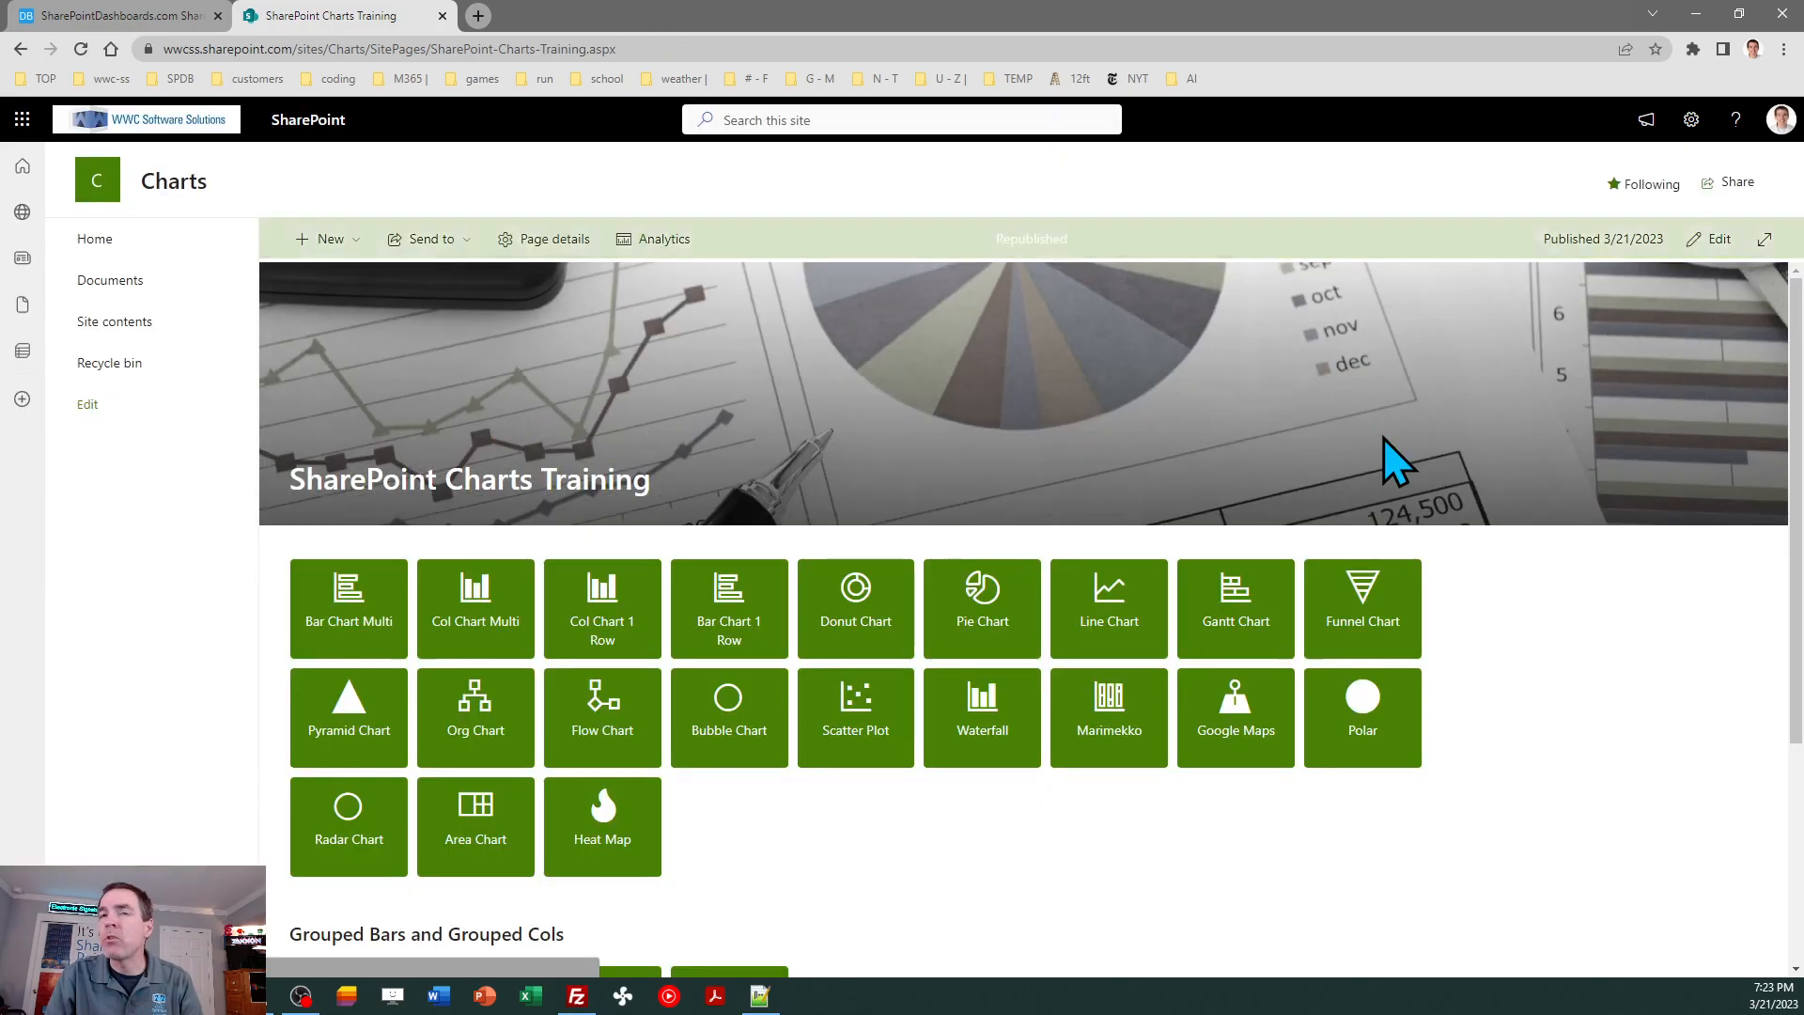
pyautogui.click(609, 830)
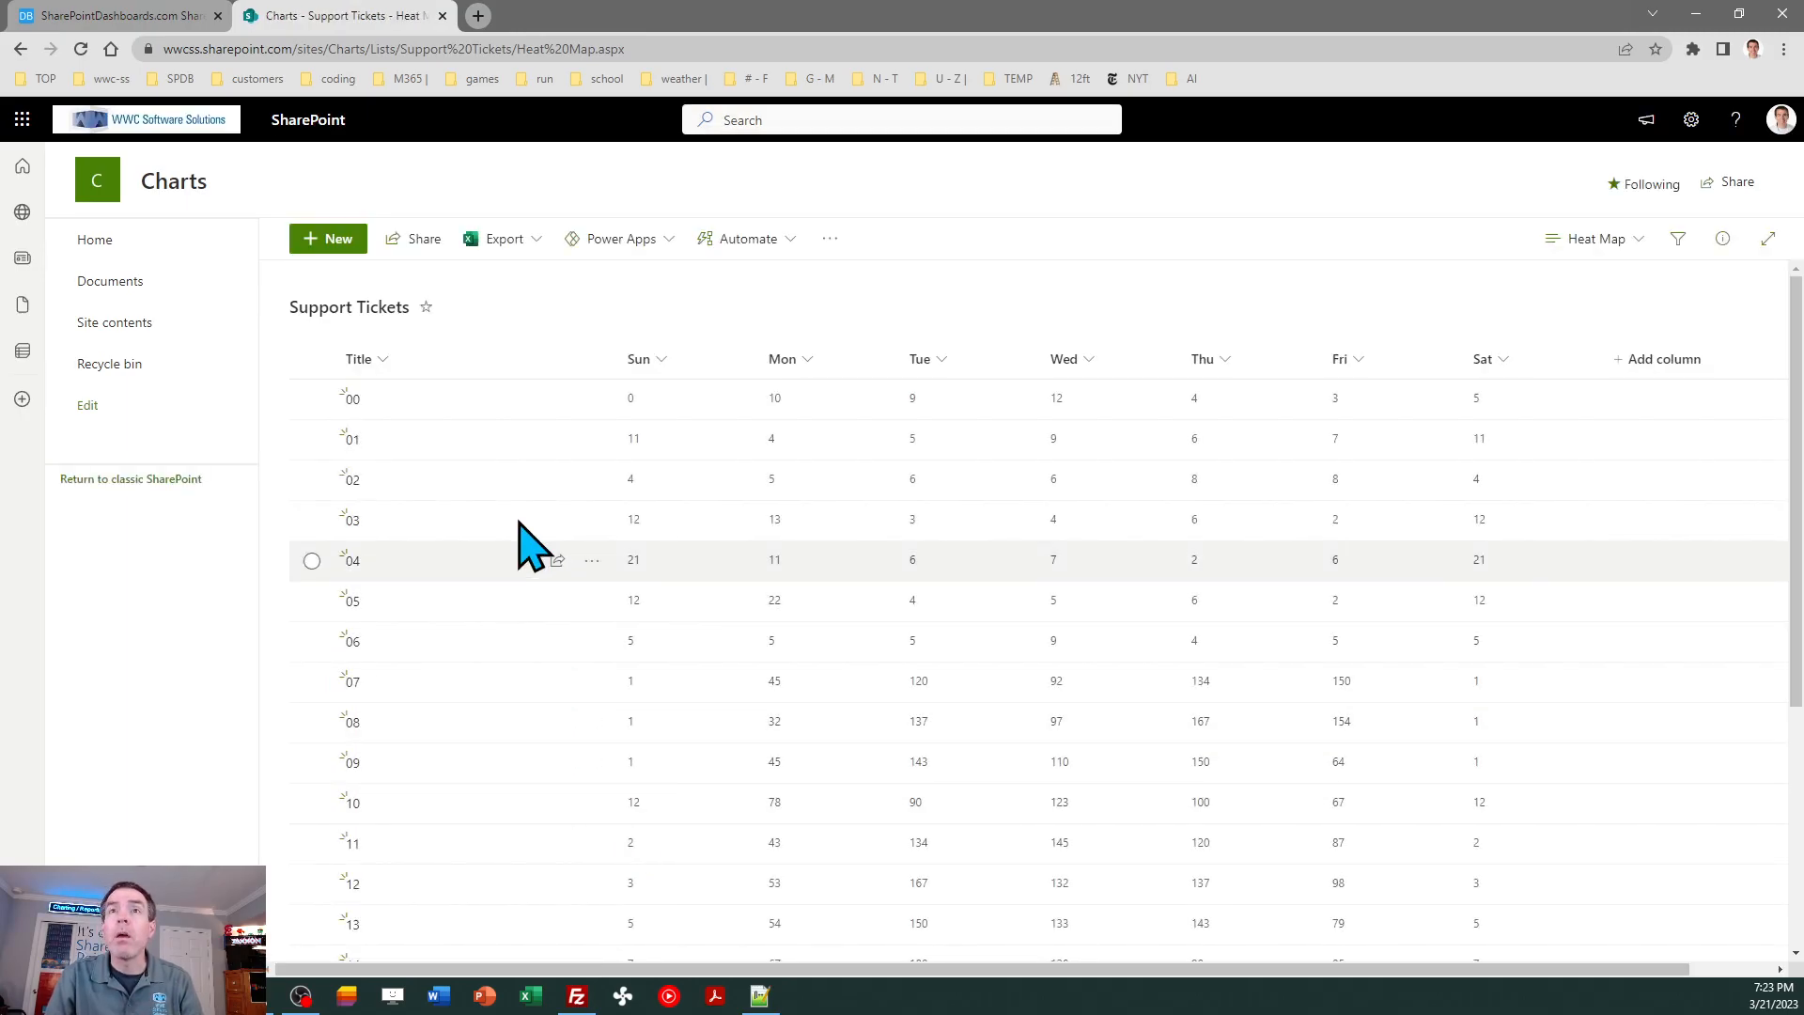
# - Open the heat map template from the SharePoint Charts training page and return to the Support Tickets list
pyautogui.click(139, 19)
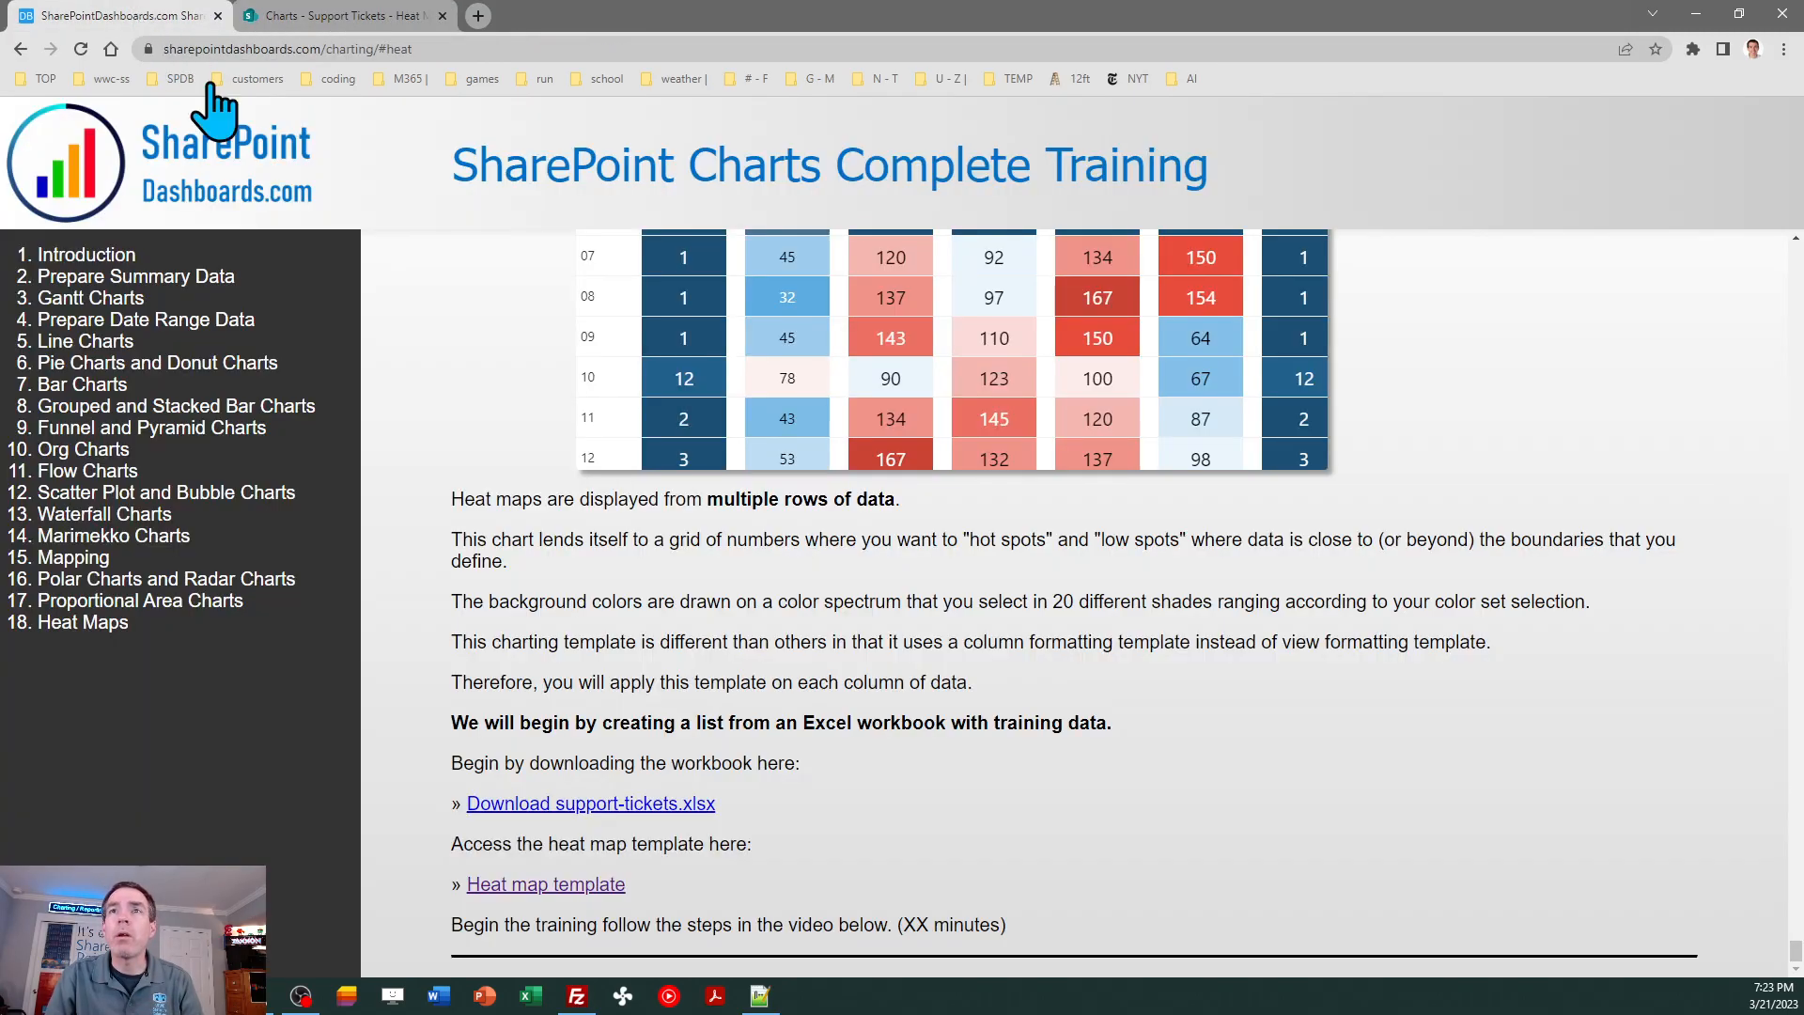
pyautogui.click(527, 887)
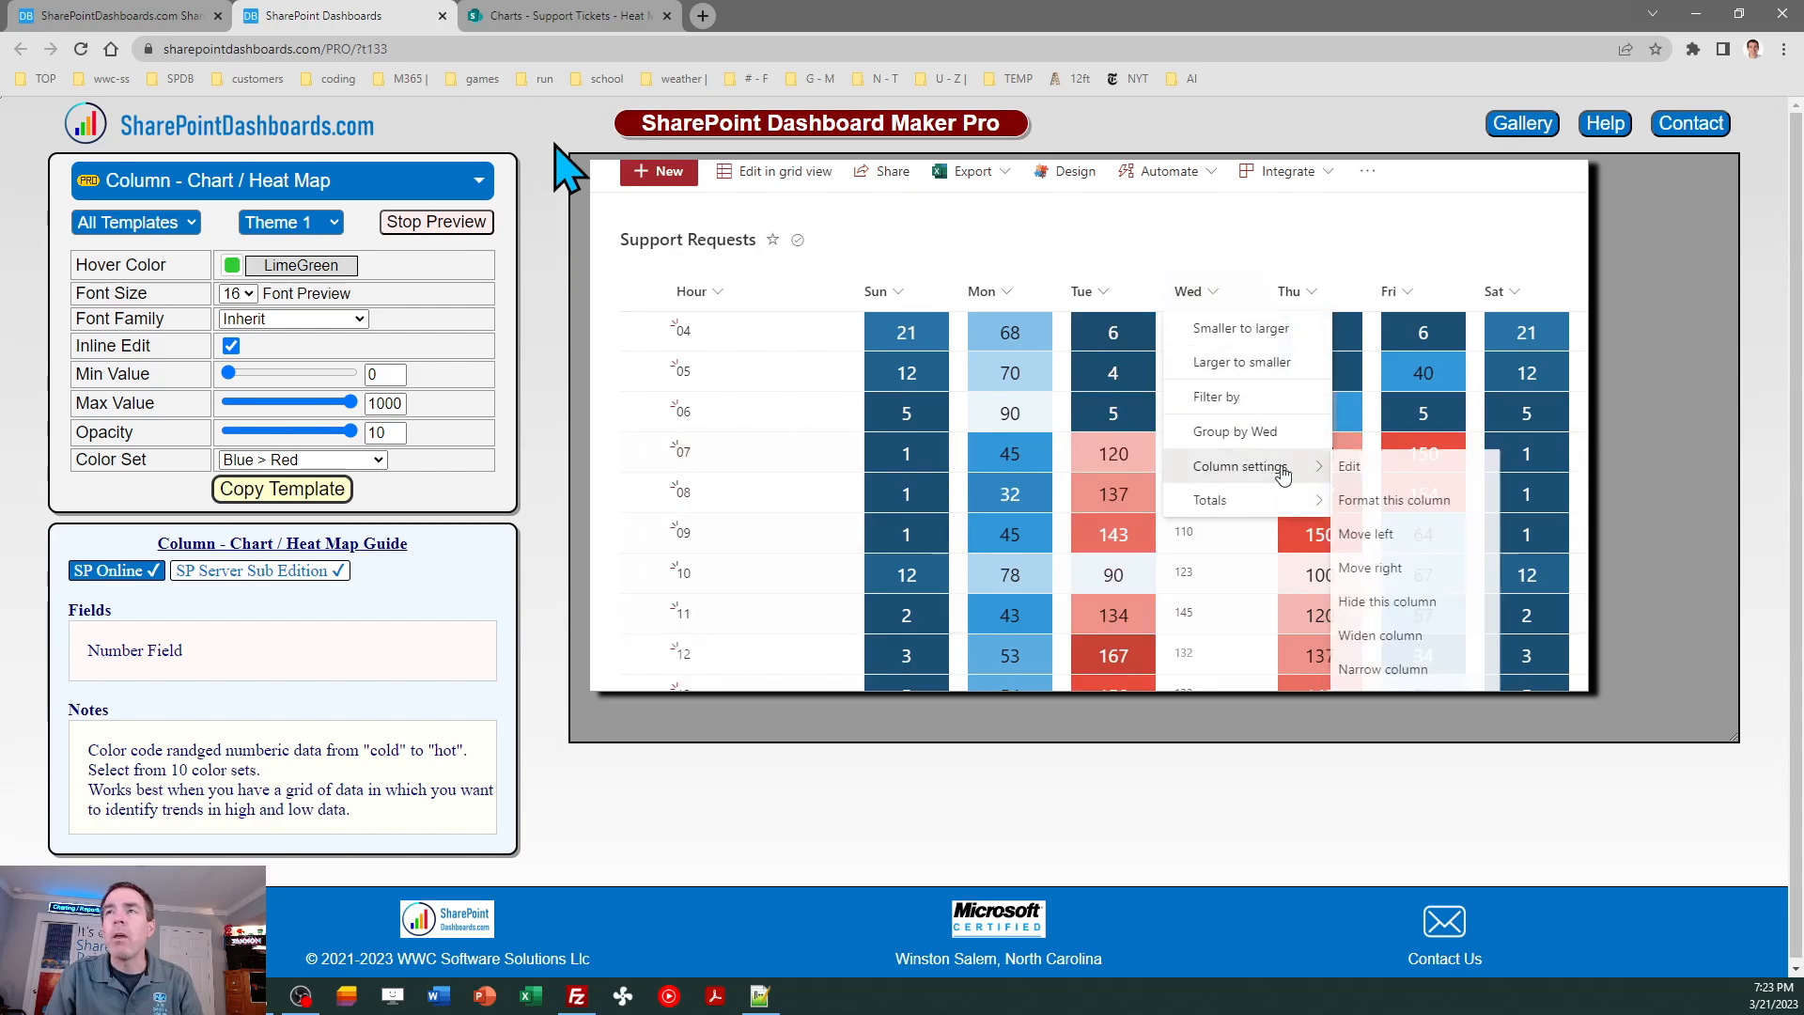
pyautogui.click(549, 14)
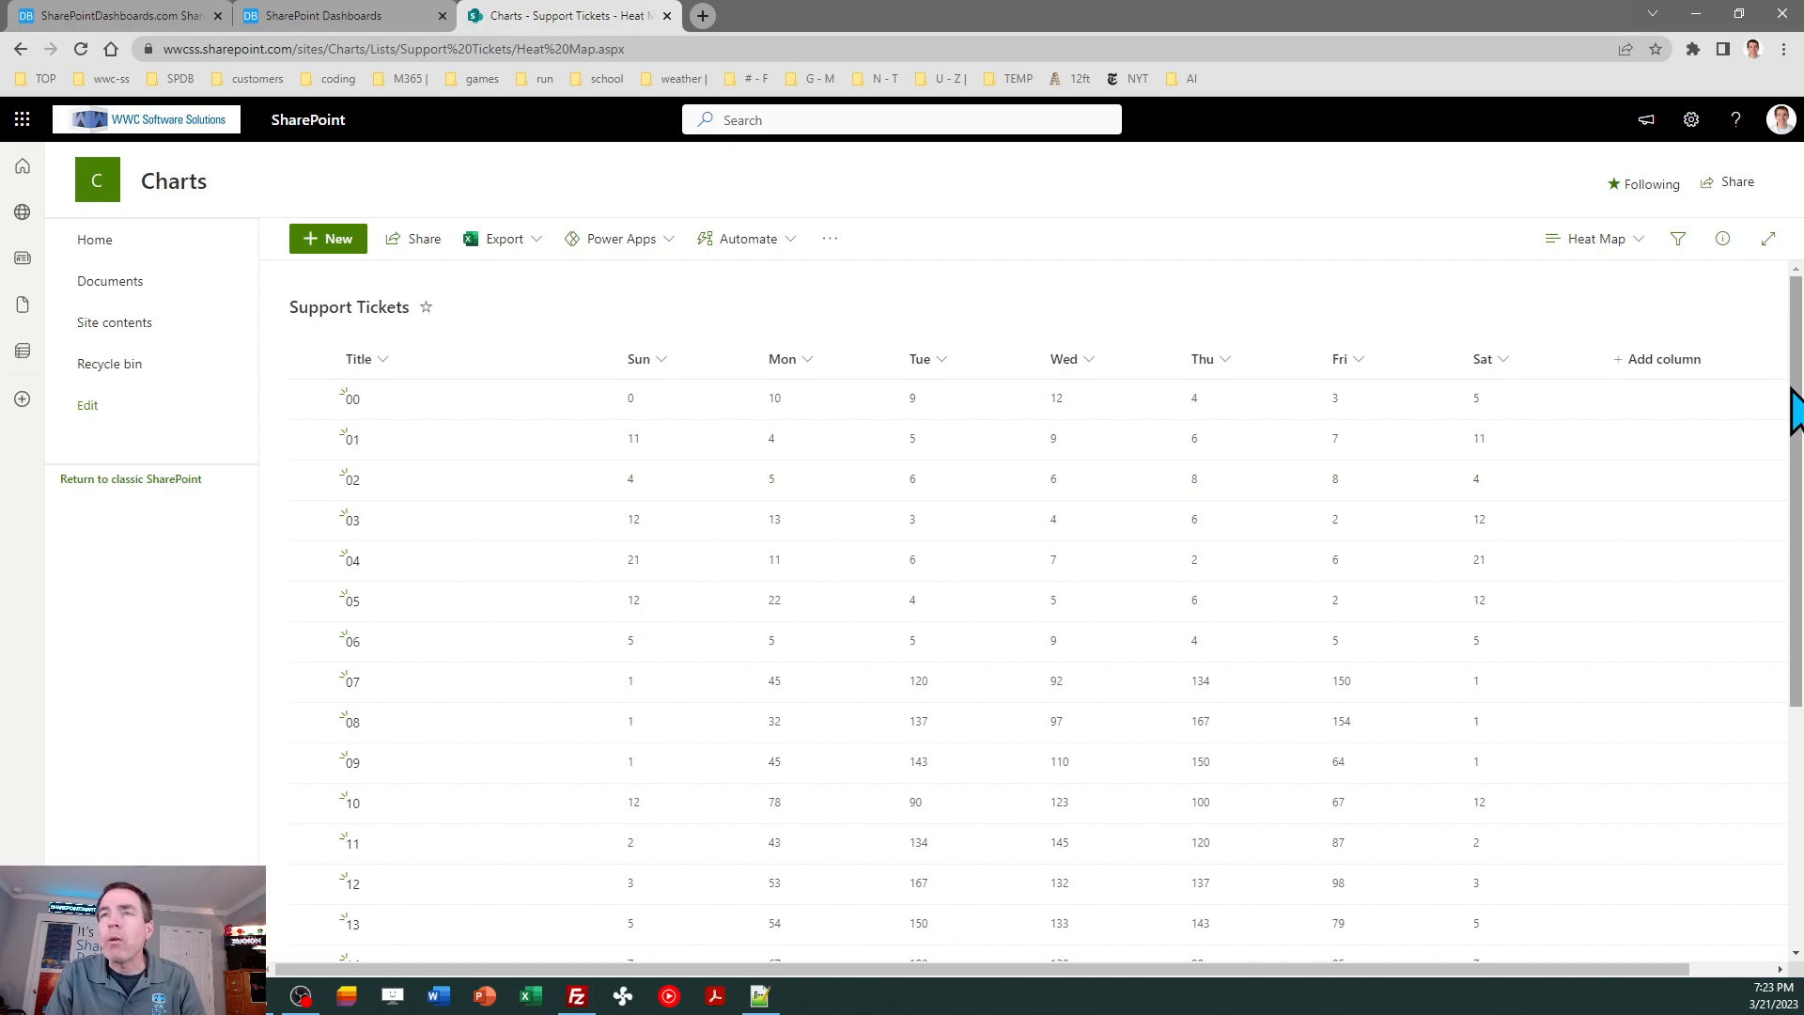
# - Narrow the Title, Sun, Mon, Tue, Wed, Thu and Fri columns in the Heat Map view
pyautogui.moveTo(612, 356); pyautogui.dragTo(468, 361)
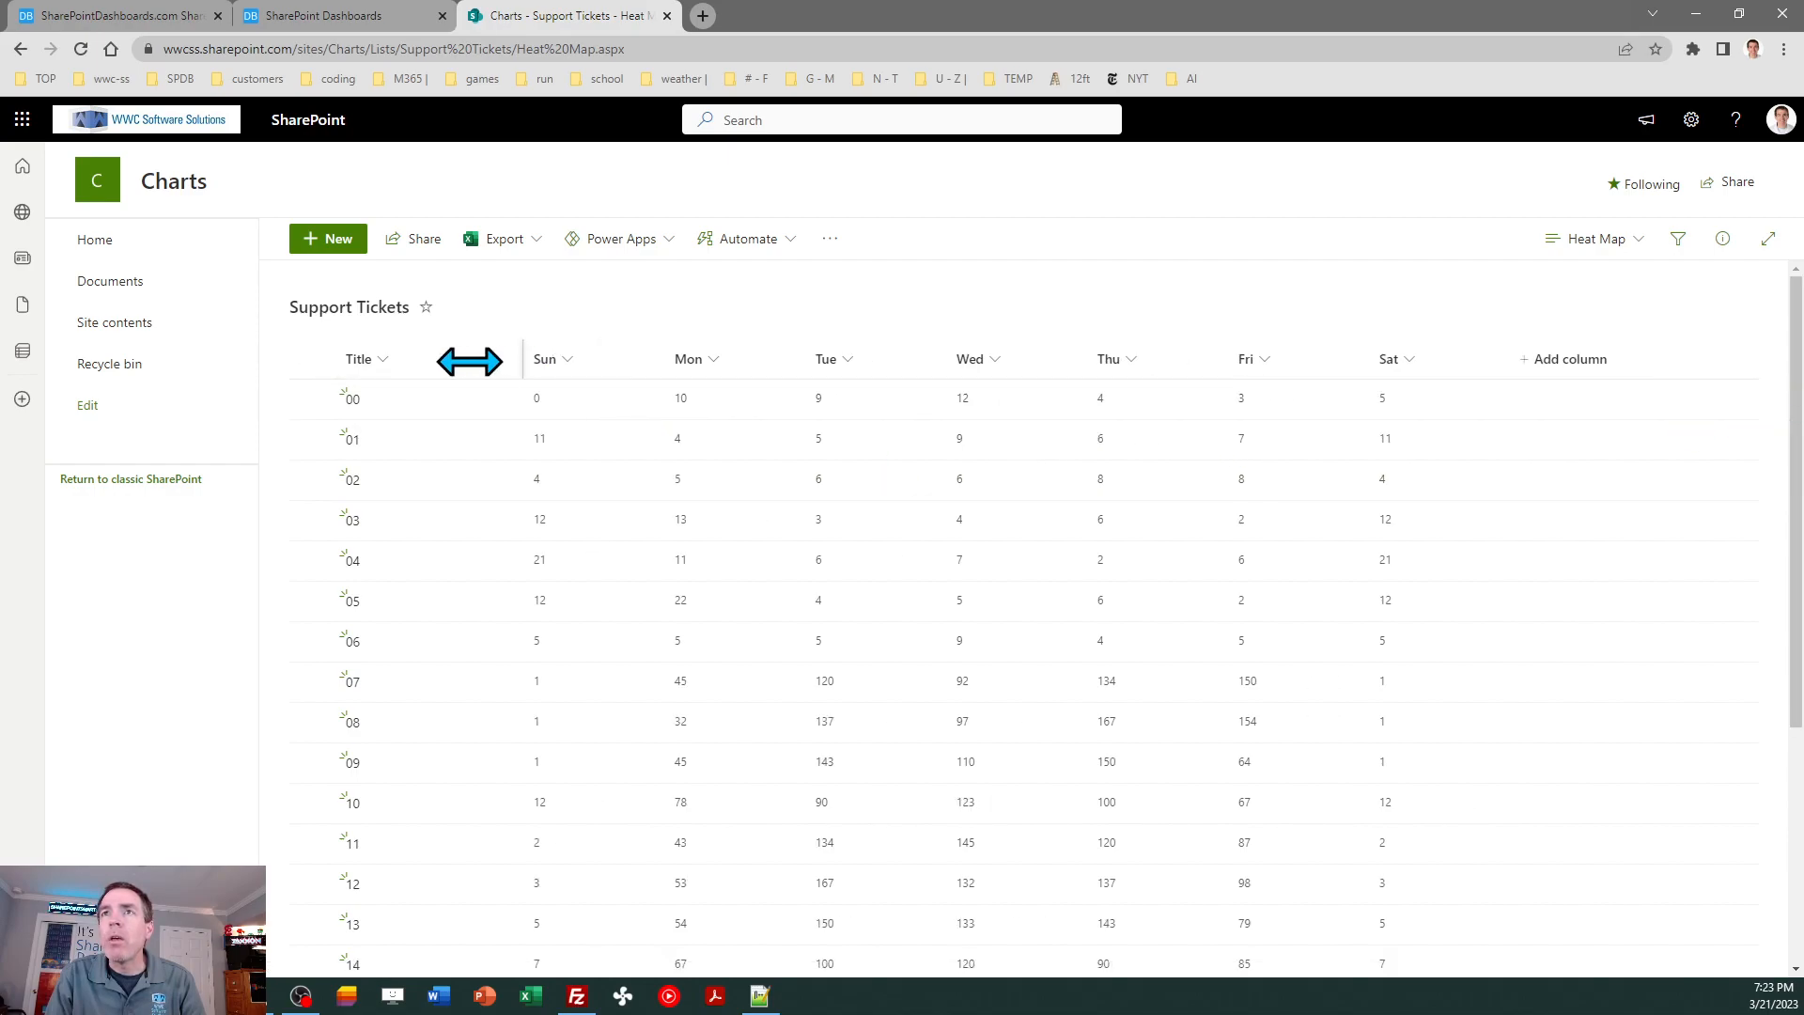
pyautogui.moveTo(664, 353); pyautogui.dragTo(567, 362)
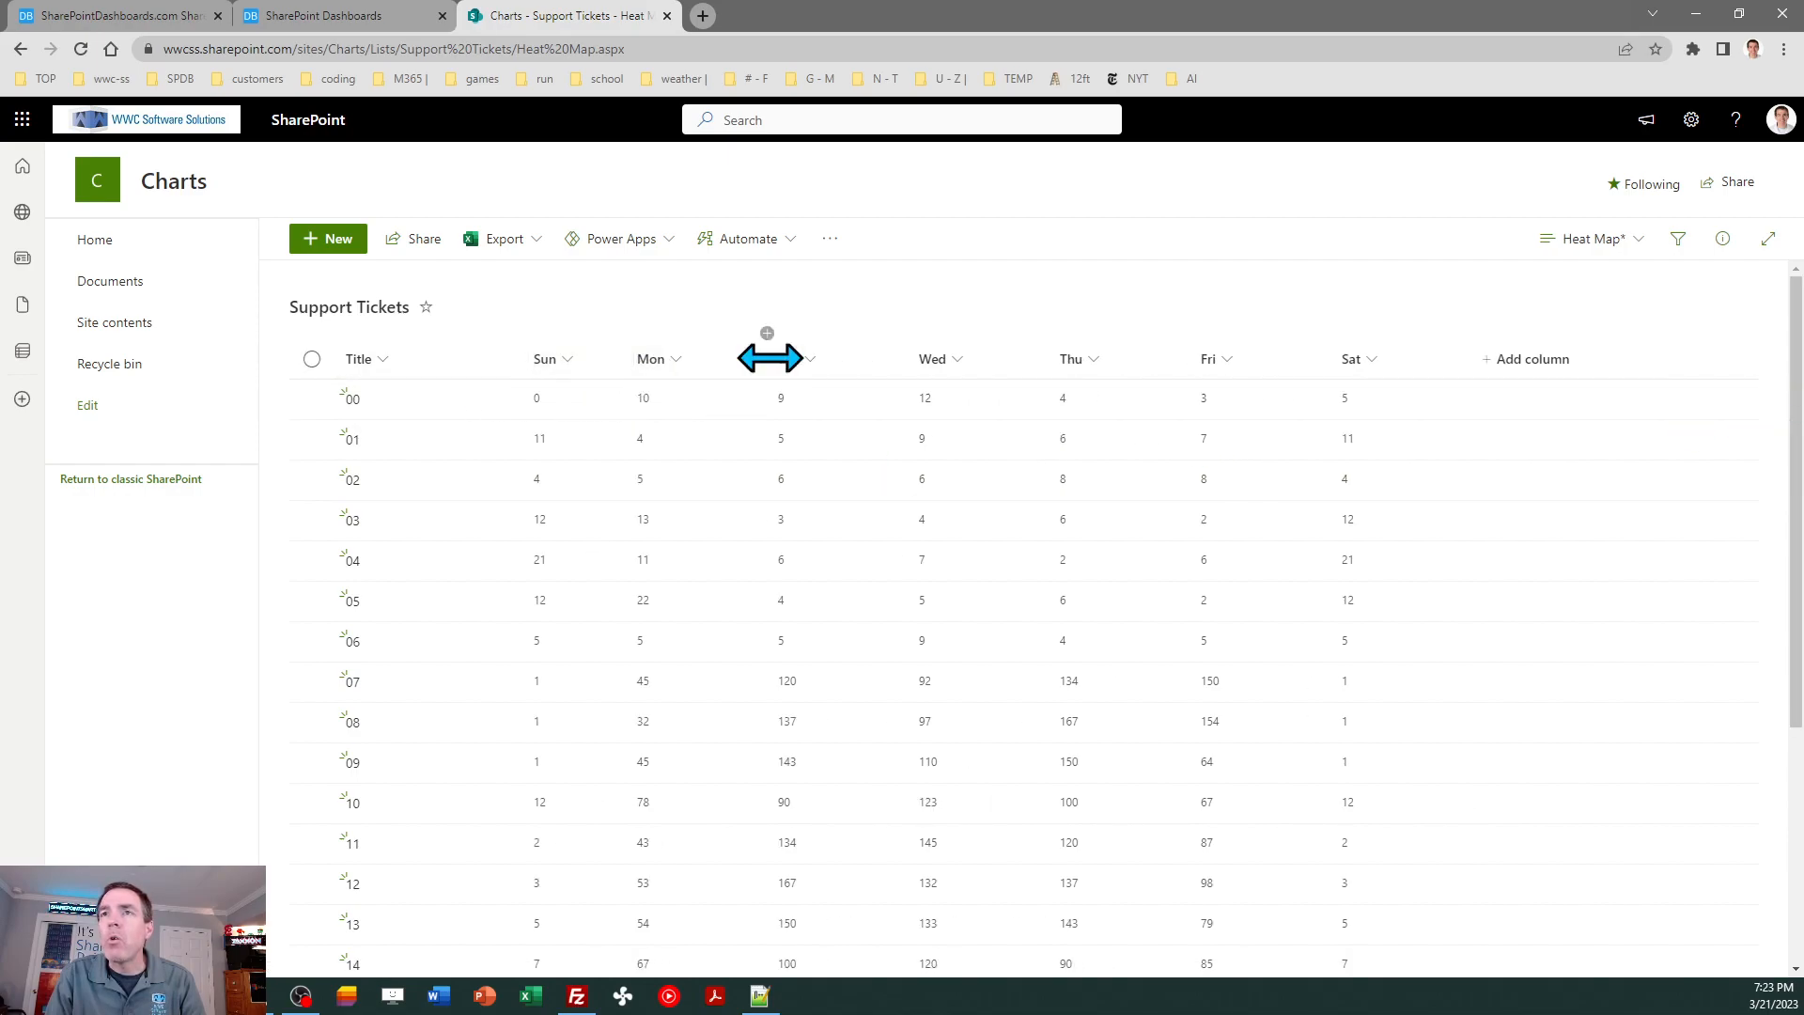
pyautogui.moveTo(765, 355); pyautogui.dragTo(647, 376)
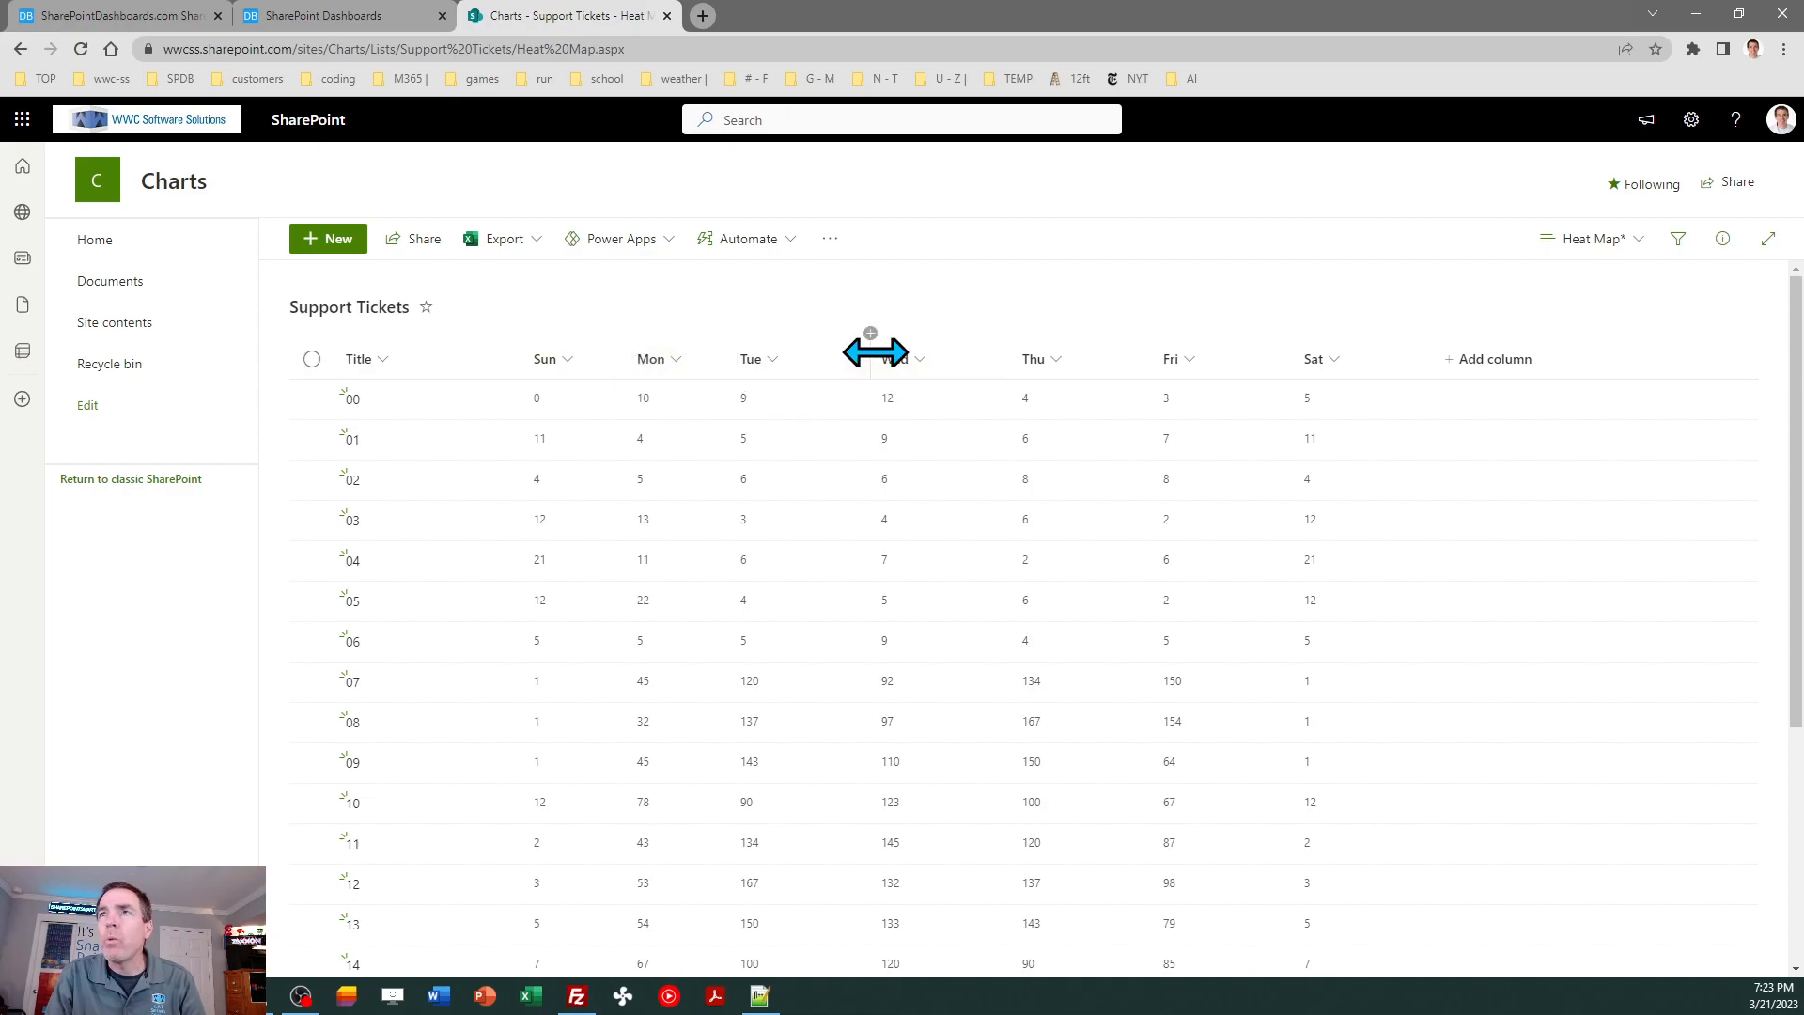
pyautogui.moveTo(875, 353); pyautogui.dragTo(818, 355)
pyautogui.moveTo(972, 358); pyautogui.dragTo(893, 357)
pyautogui.moveTo(1077, 361); pyautogui.dragTo(974, 358)
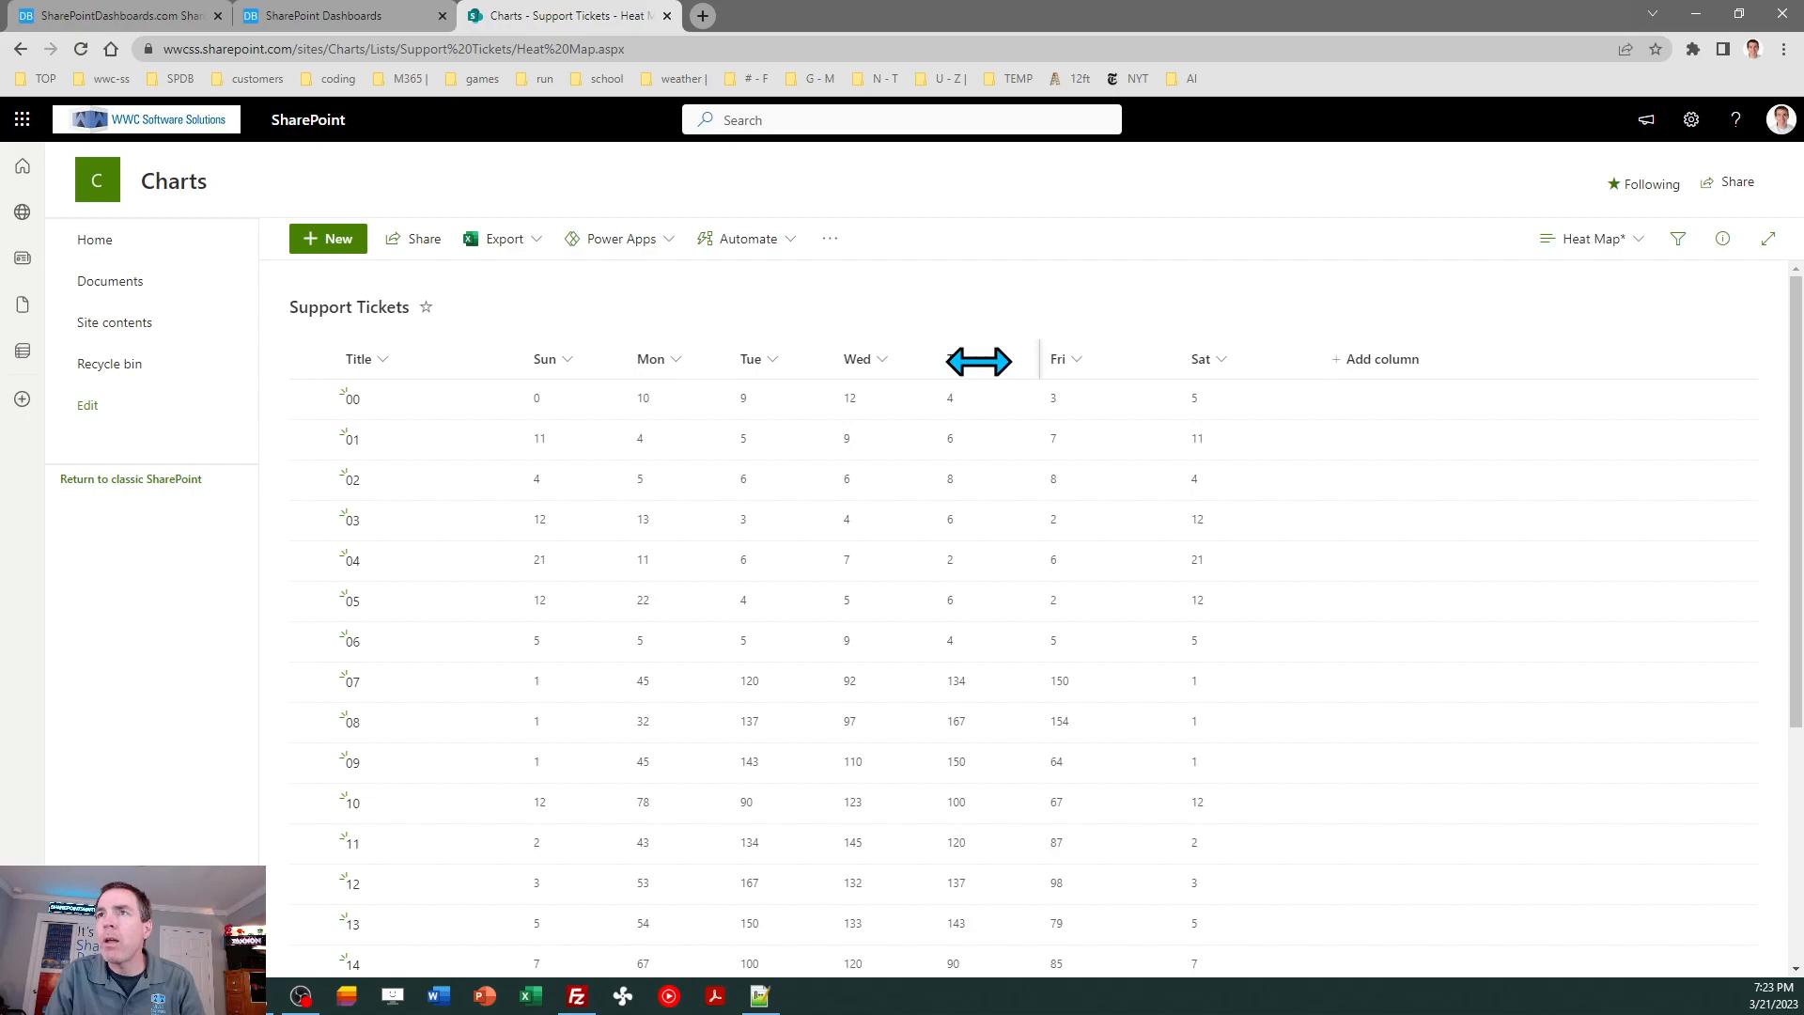
pyautogui.moveTo(1180, 358); pyautogui.dragTo(1033, 371)
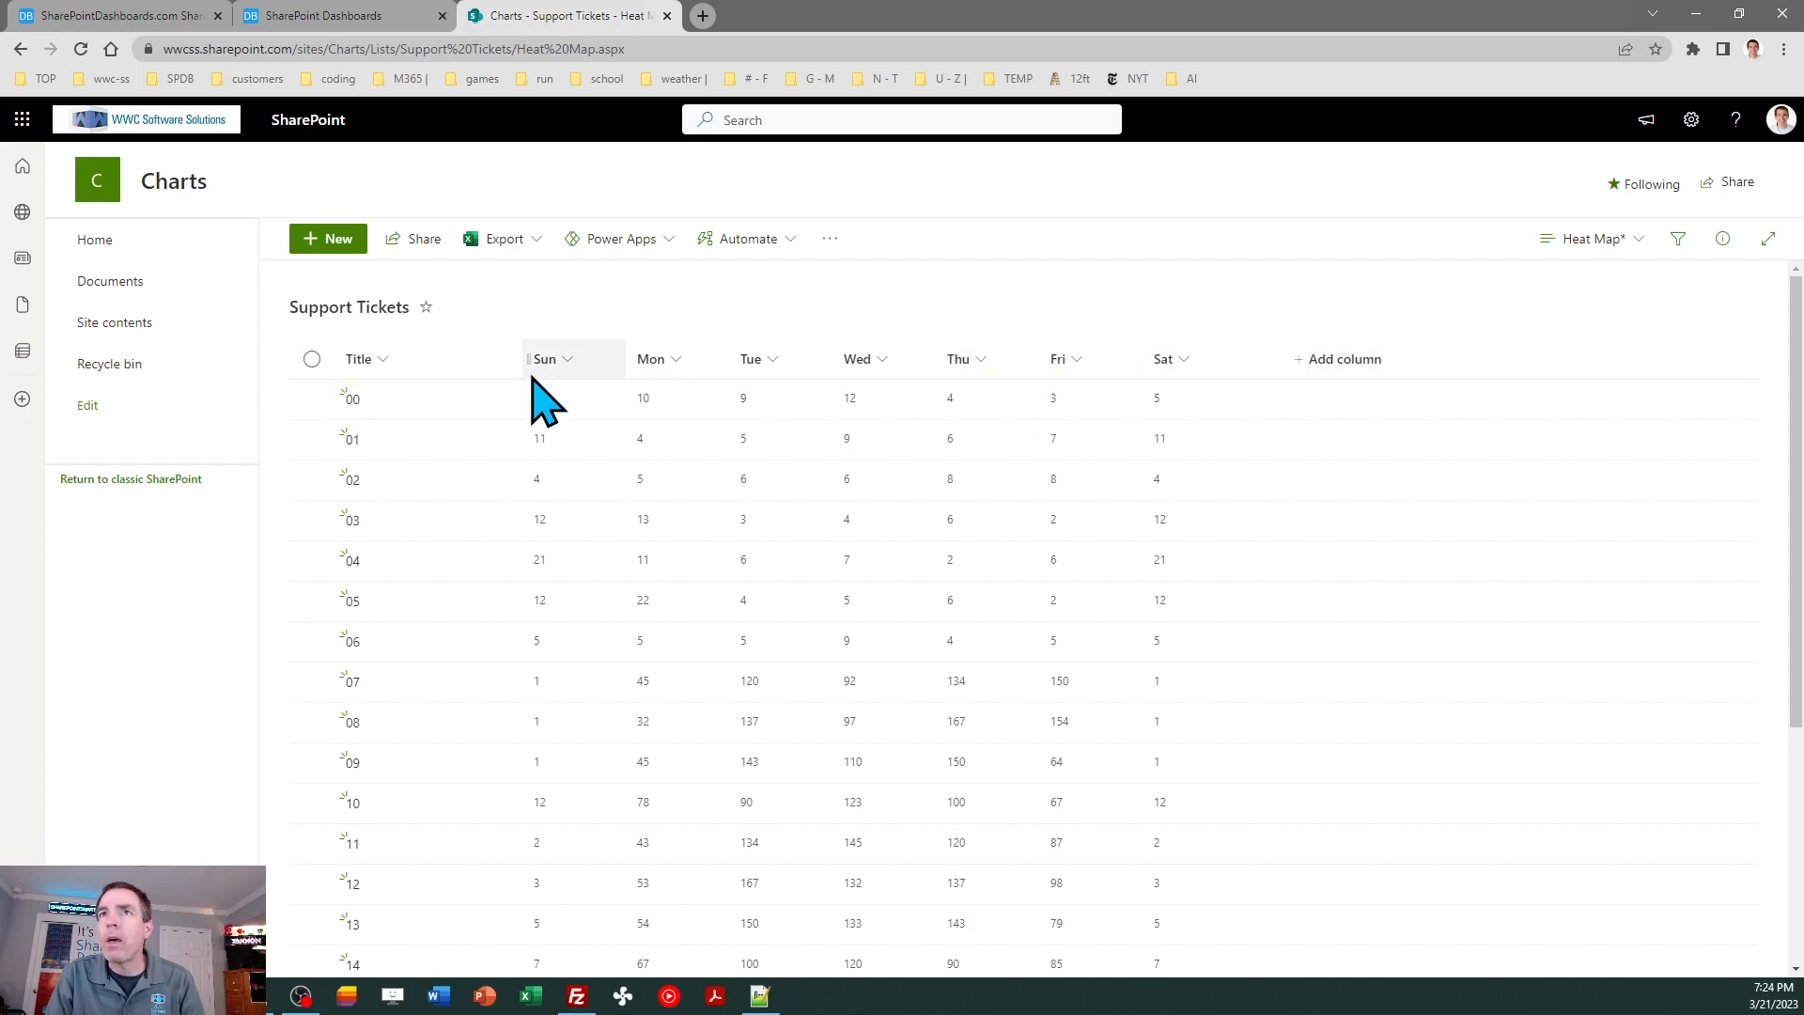
# - Edit the current Heat Map view, save its settings and close the old list tab
pyautogui.click(1602, 241)
pyautogui.click(1592, 522)
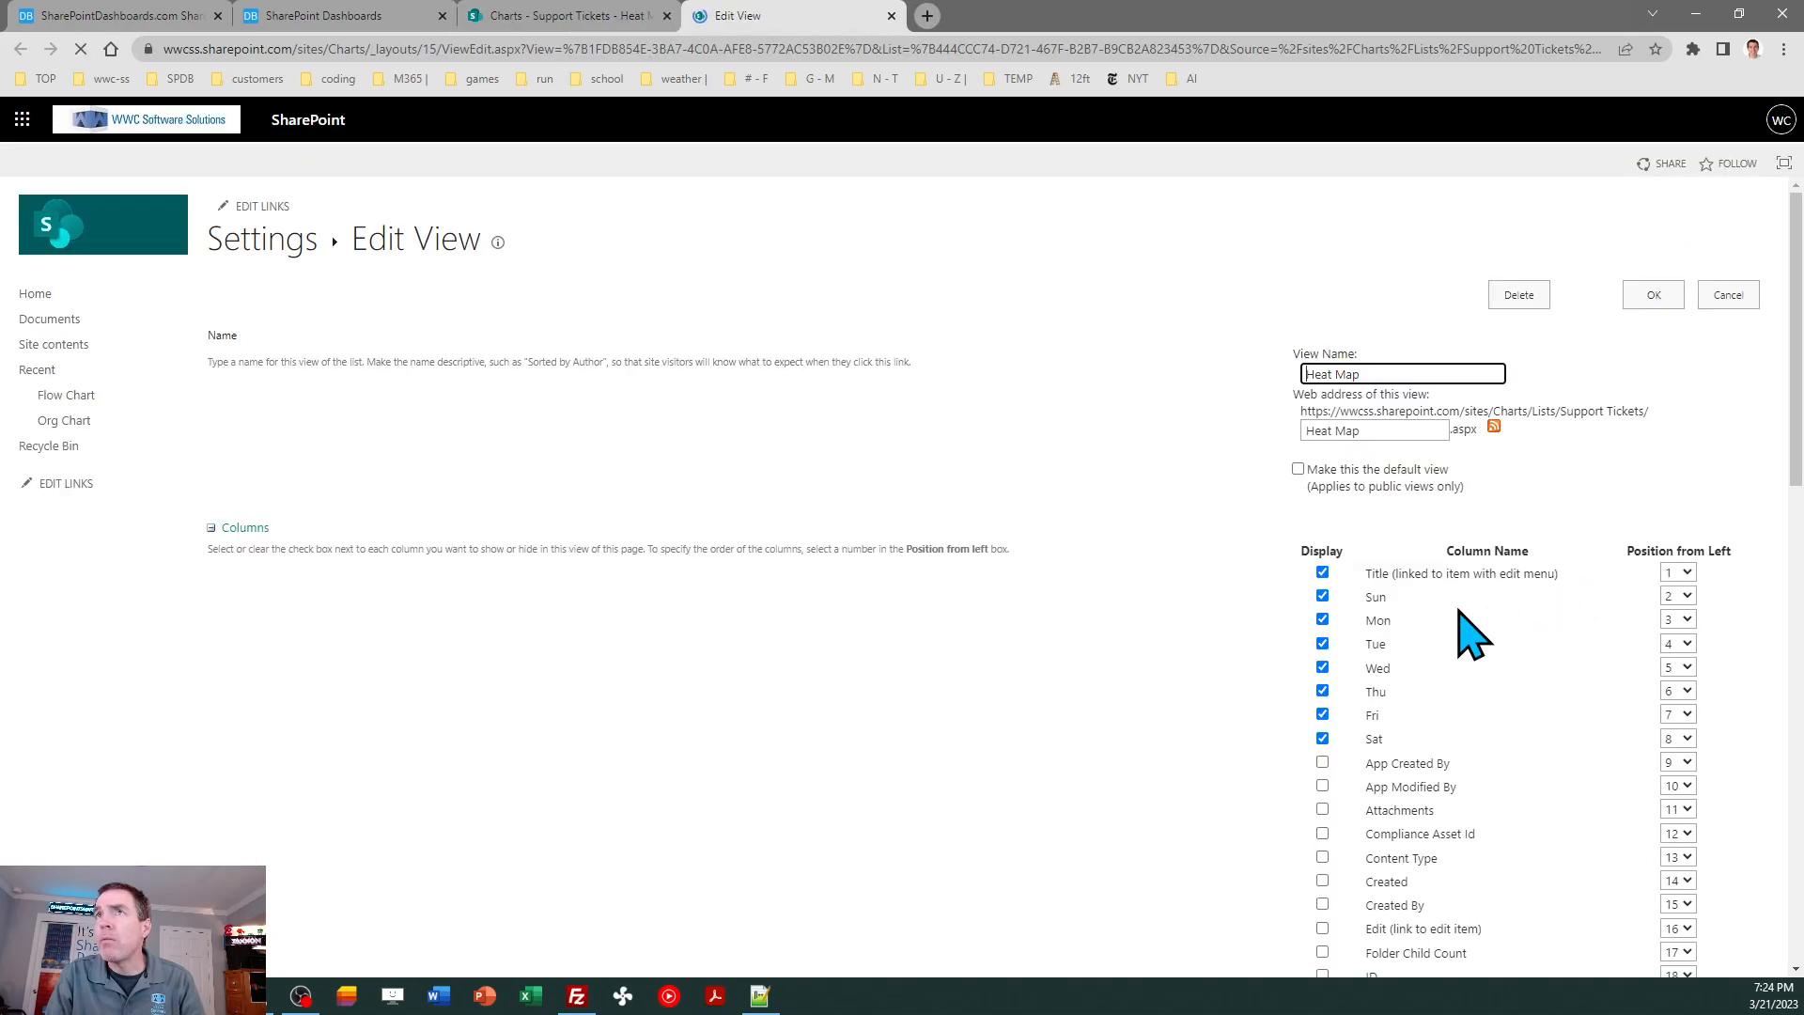
pyautogui.click(1655, 294)
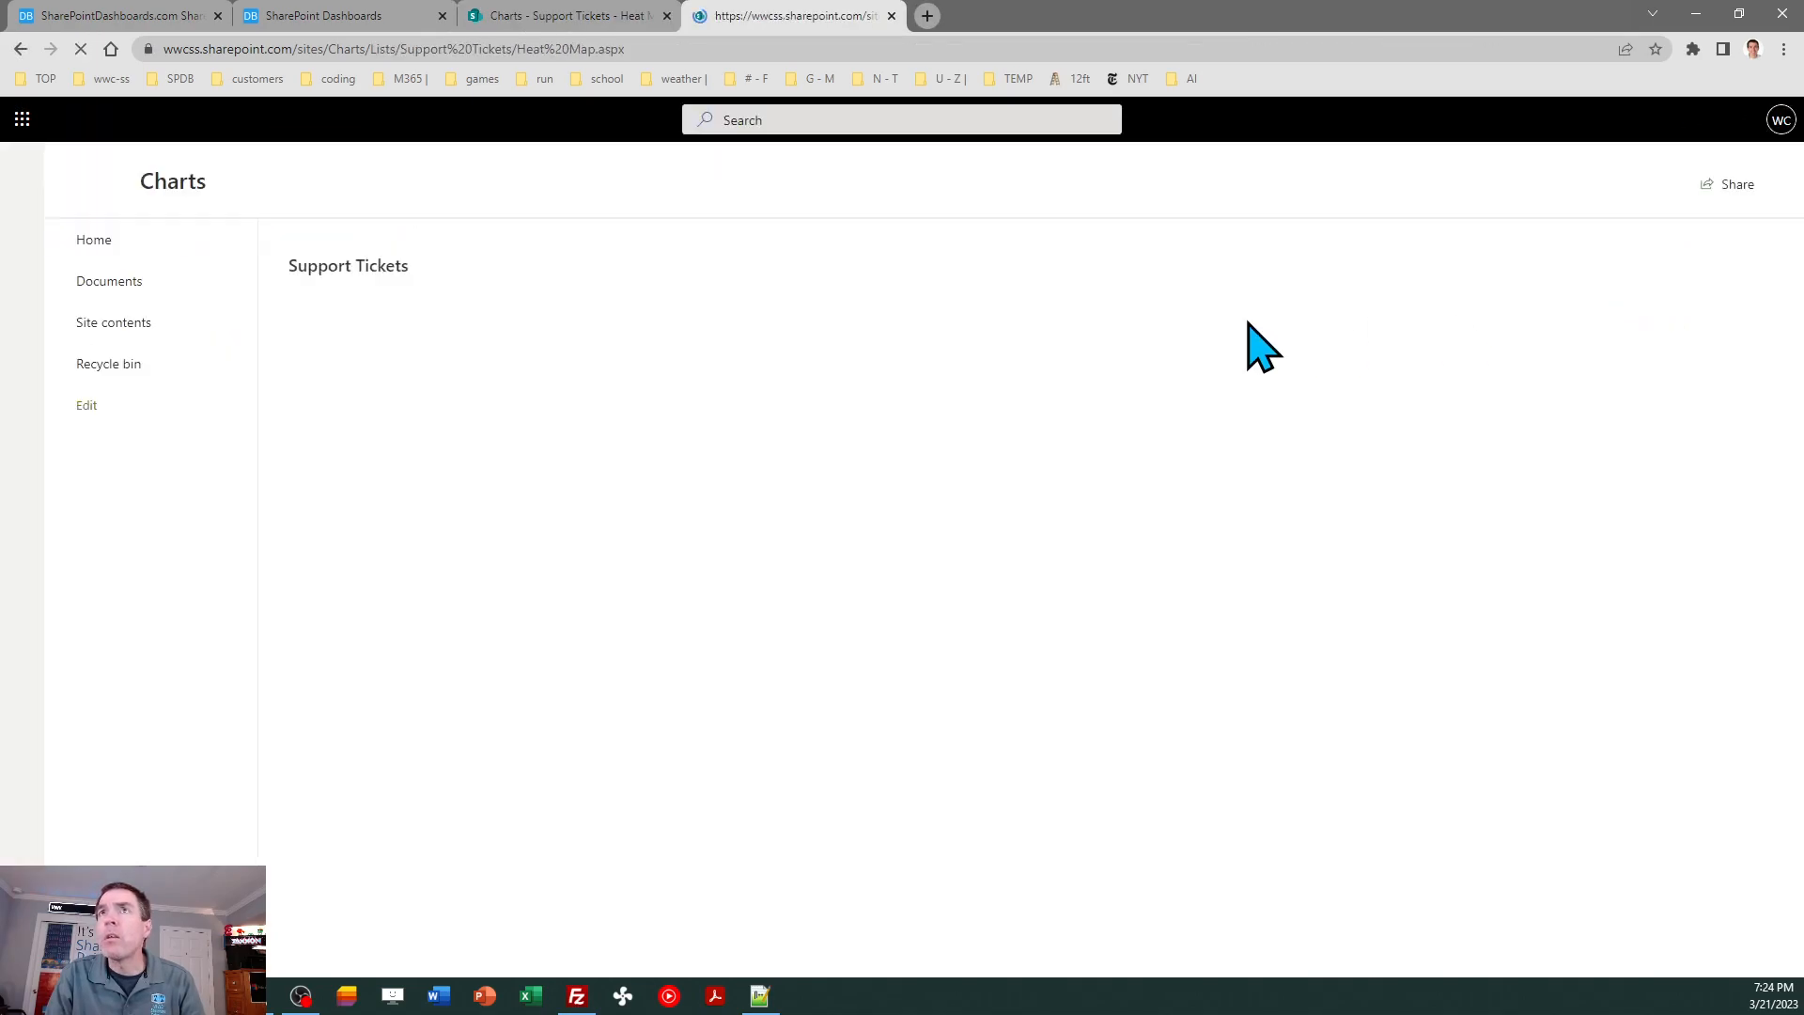
pyautogui.click(665, 16)
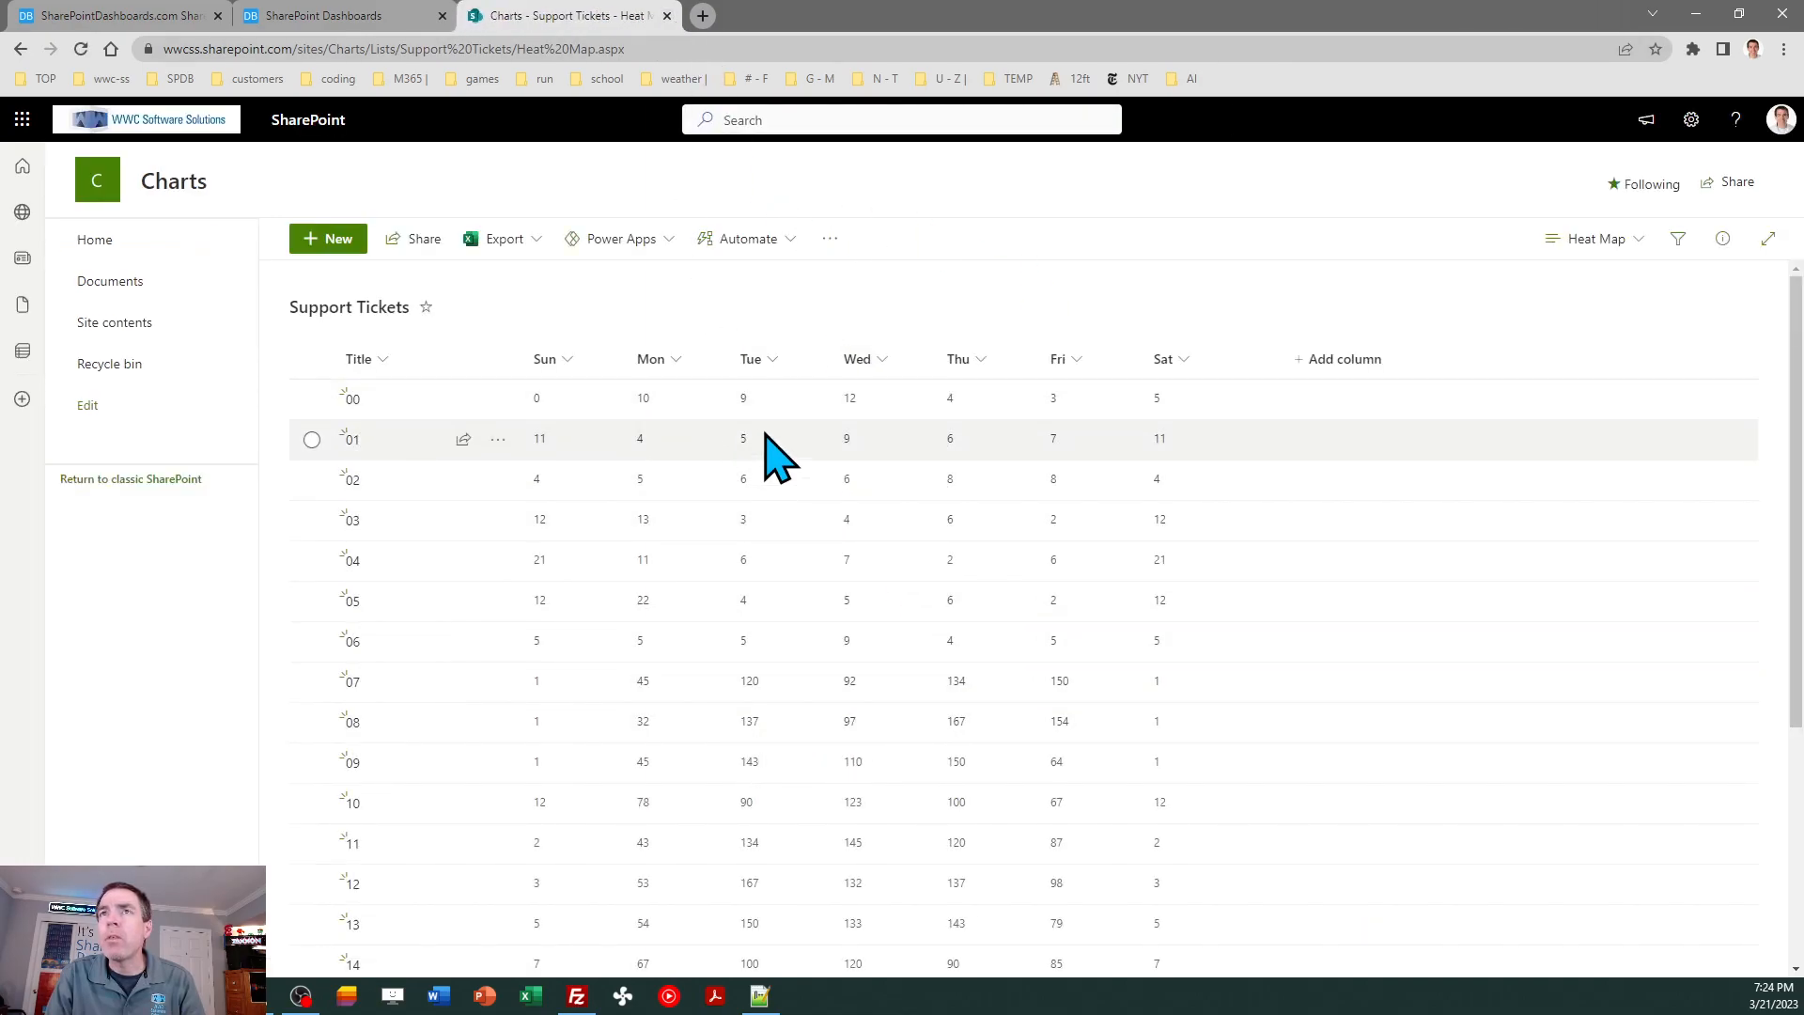
# - Check the heat map template's value and color range settings, and examine the ticket values across all Support Tickets rows
pyautogui.click(353, 17)
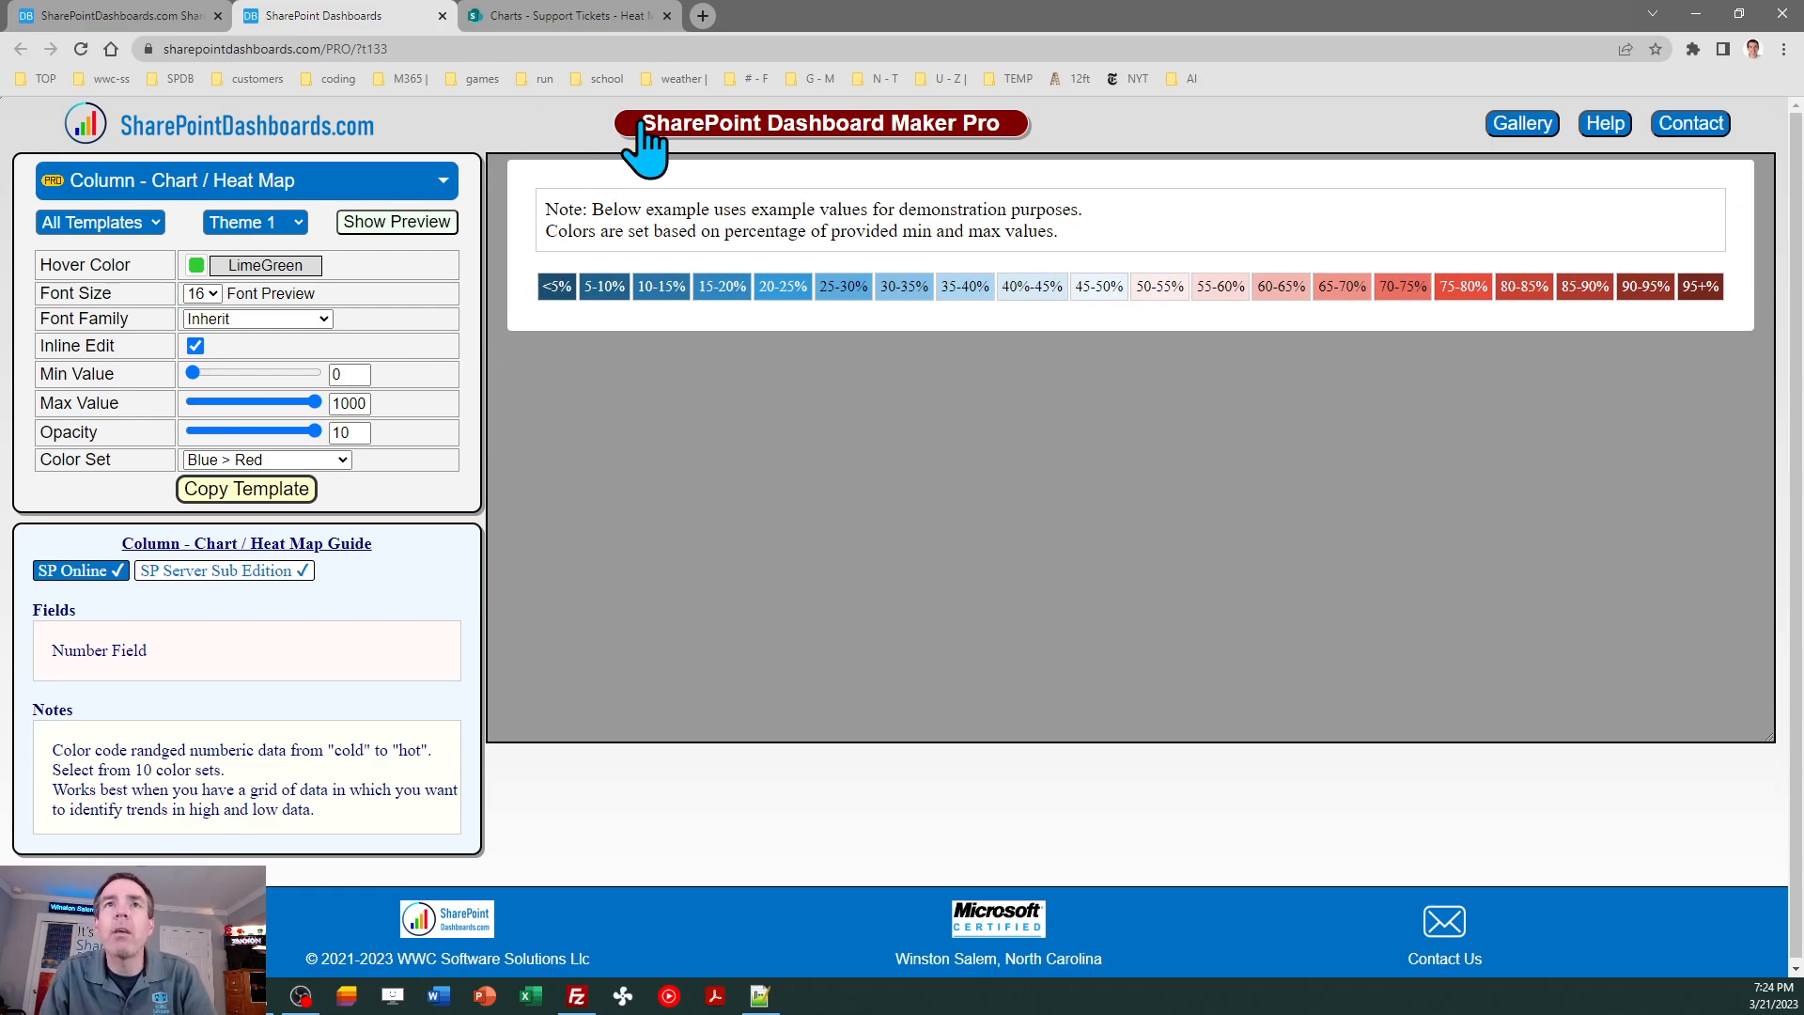
pyautogui.click(592, 17)
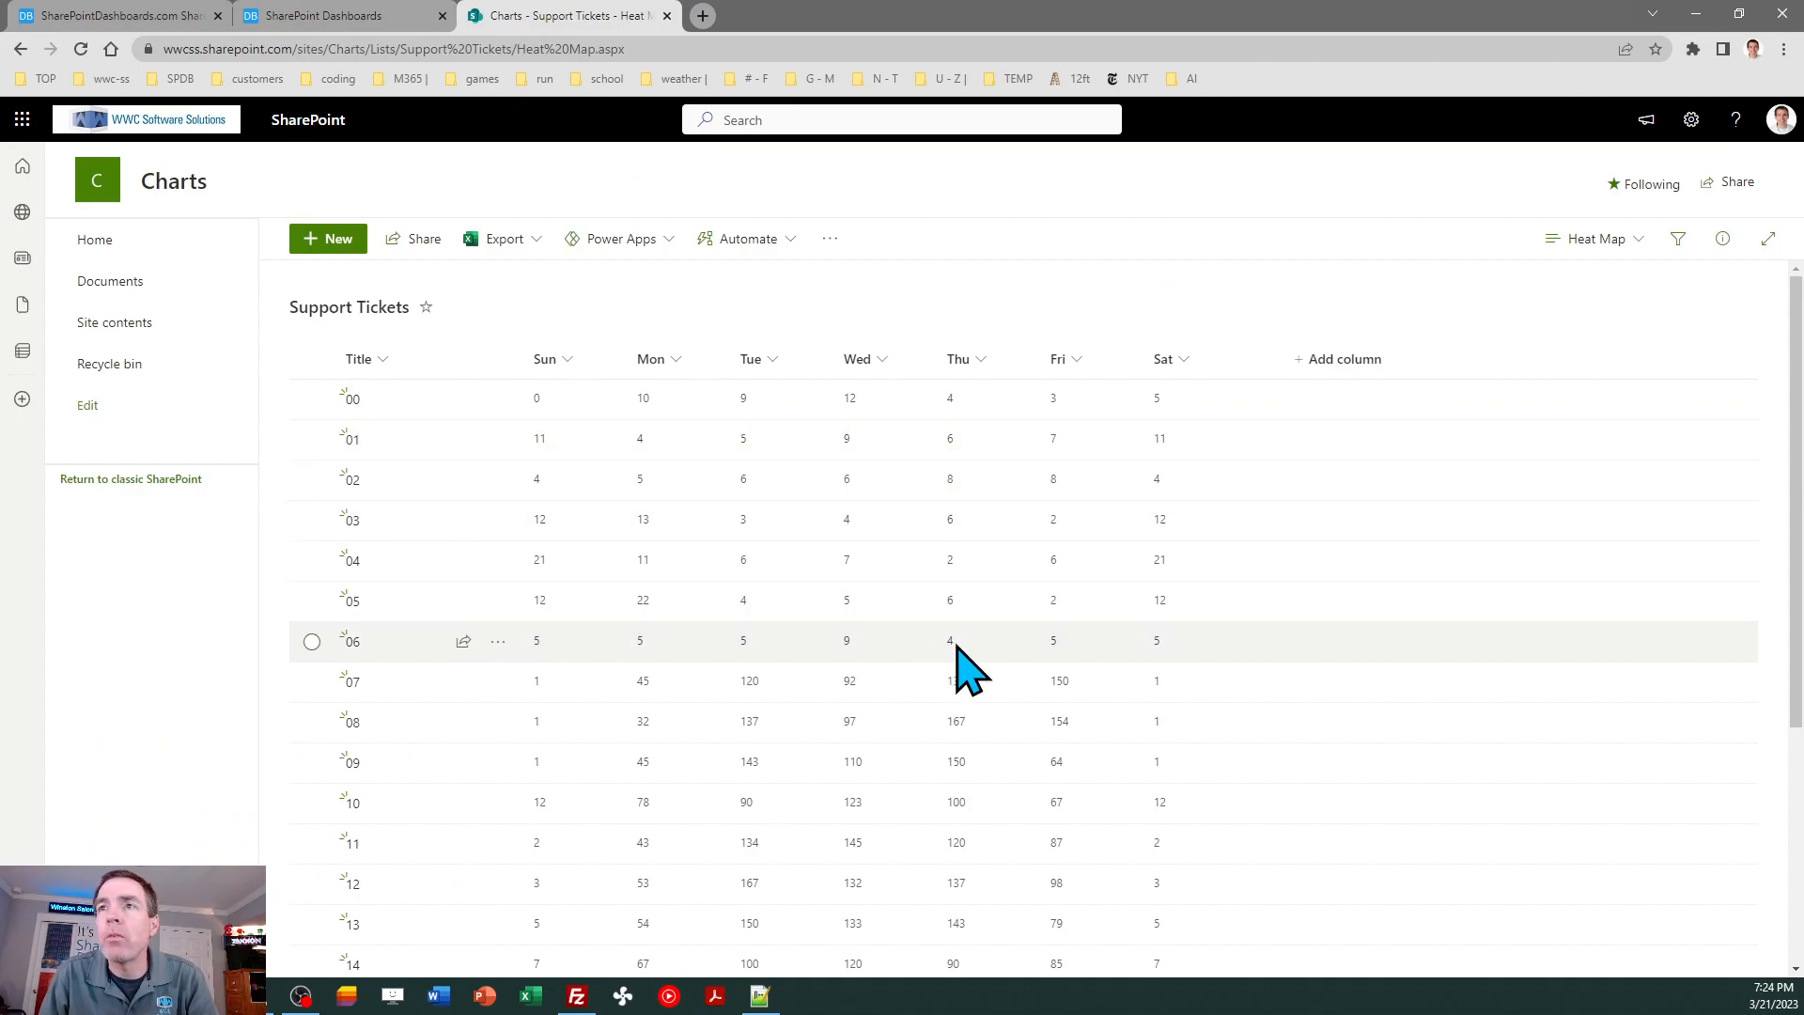
pyautogui.scroll(-1, 1794, 526)
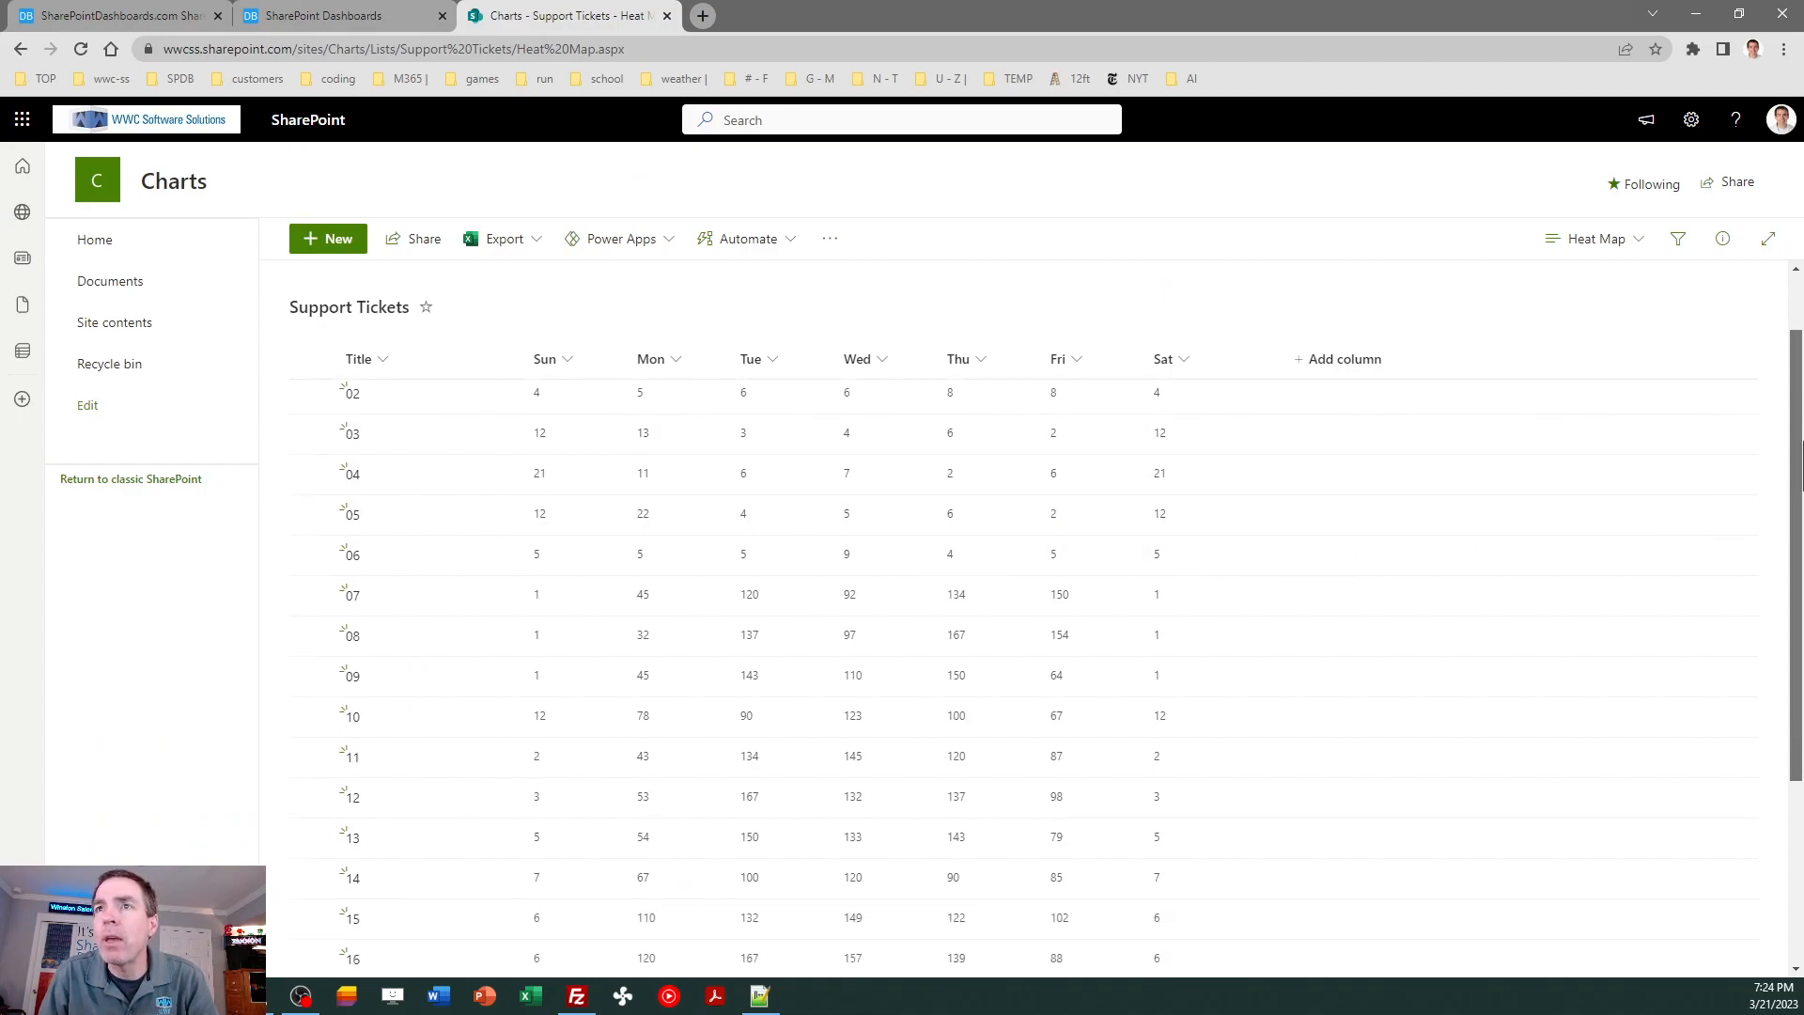
pyautogui.moveTo(1798, 460); pyautogui.dragTo(1799, 673)
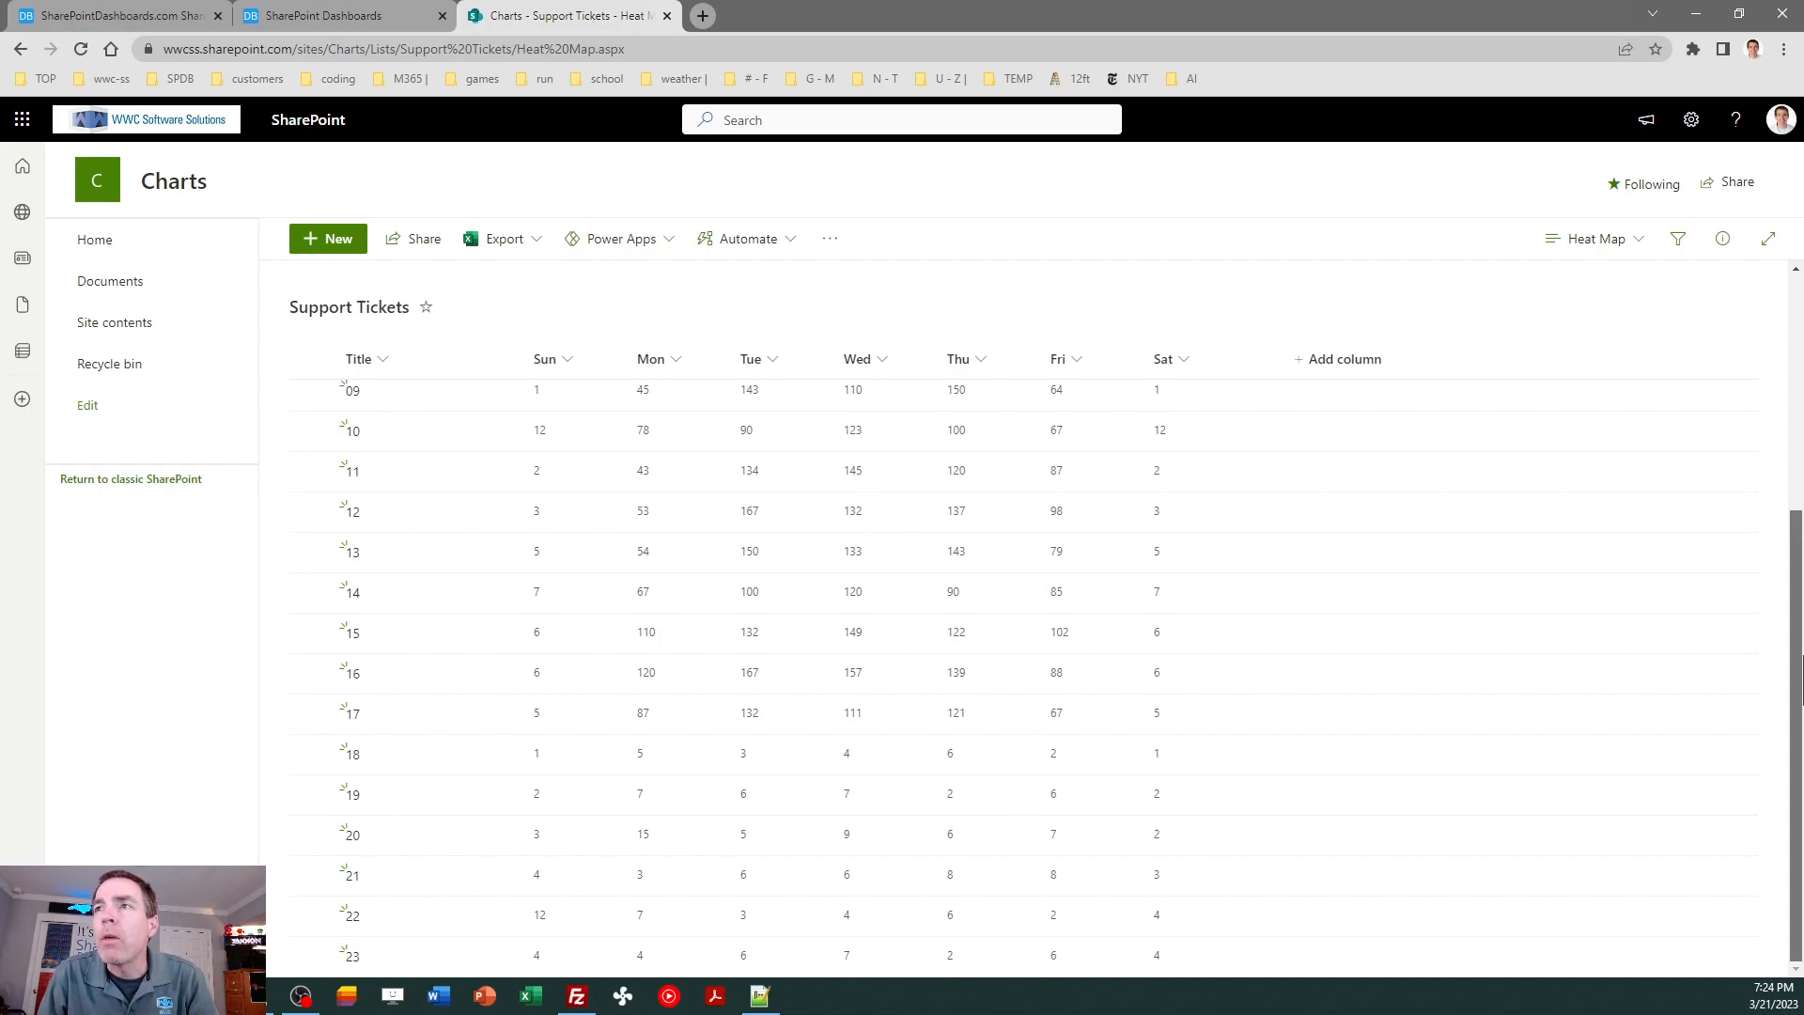
pyautogui.moveTo(1800, 676); pyautogui.dragTo(1791, 362)
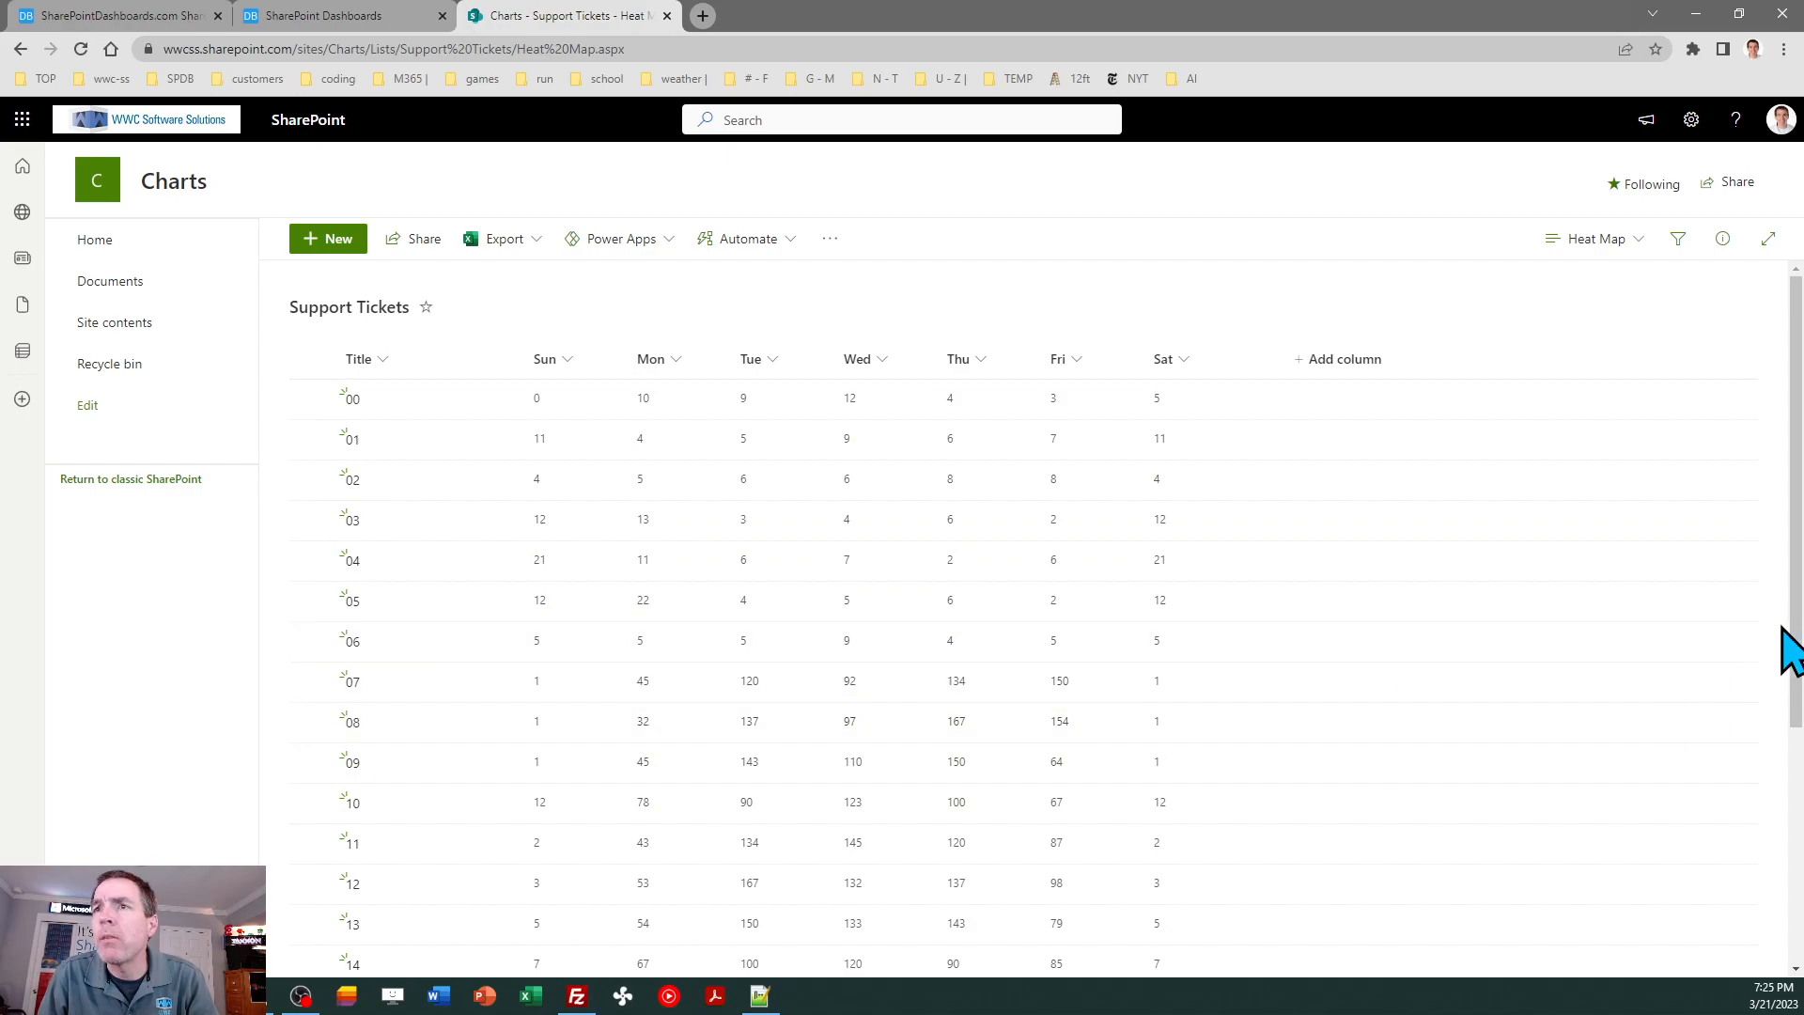
pyautogui.moveTo(1799, 481); pyautogui.dragTo(1802, 570)
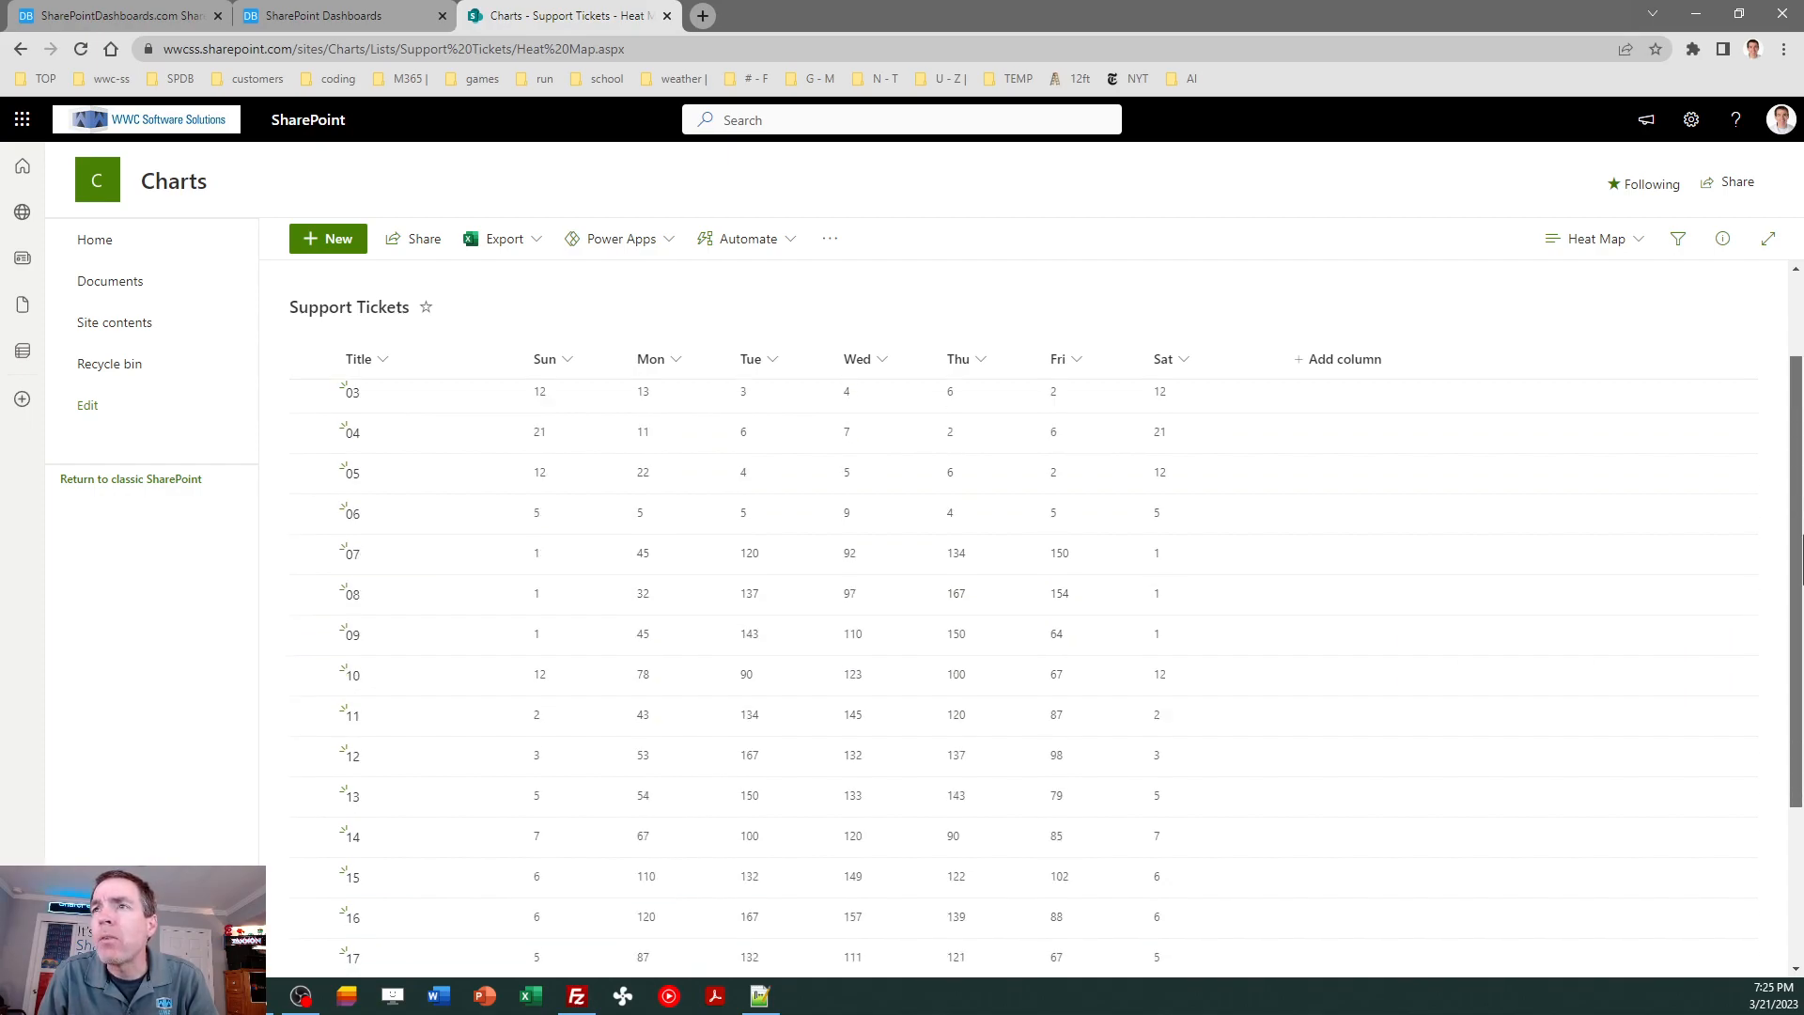
pyautogui.moveTo(1800, 573); pyautogui.dragTo(1801, 648)
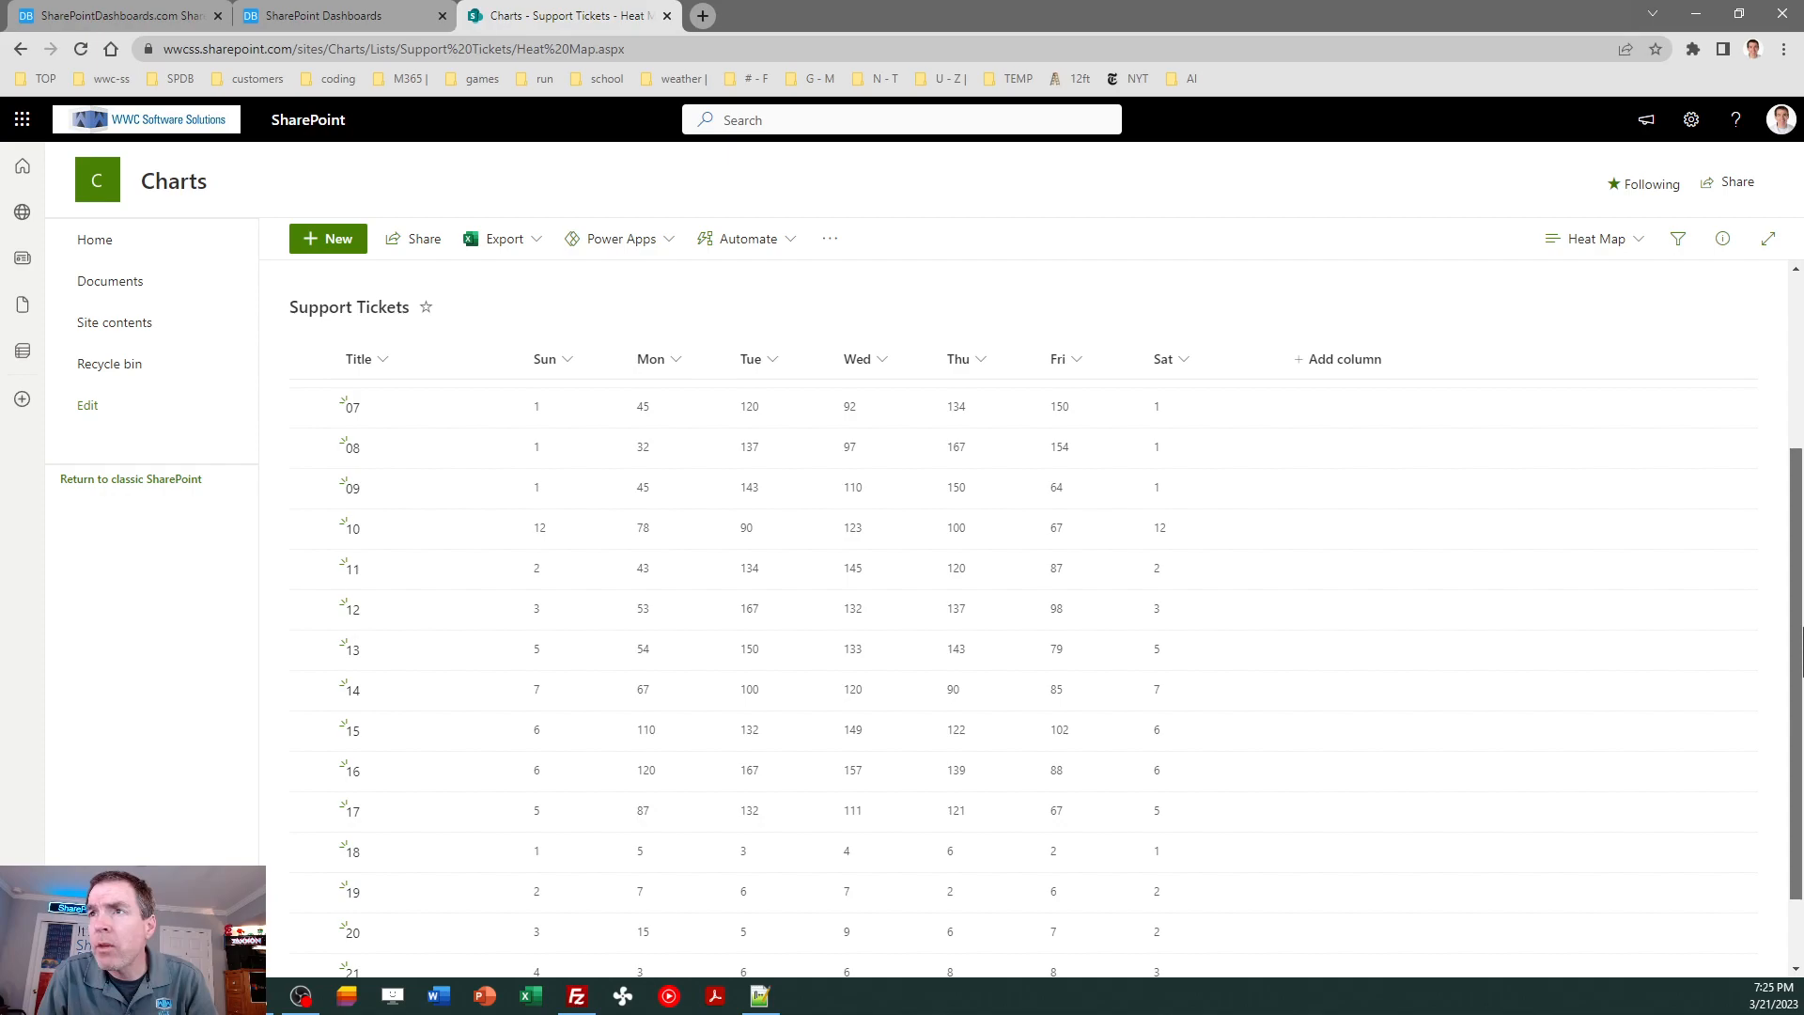
pyautogui.moveTo(1801, 638); pyautogui.dragTo(1801, 752)
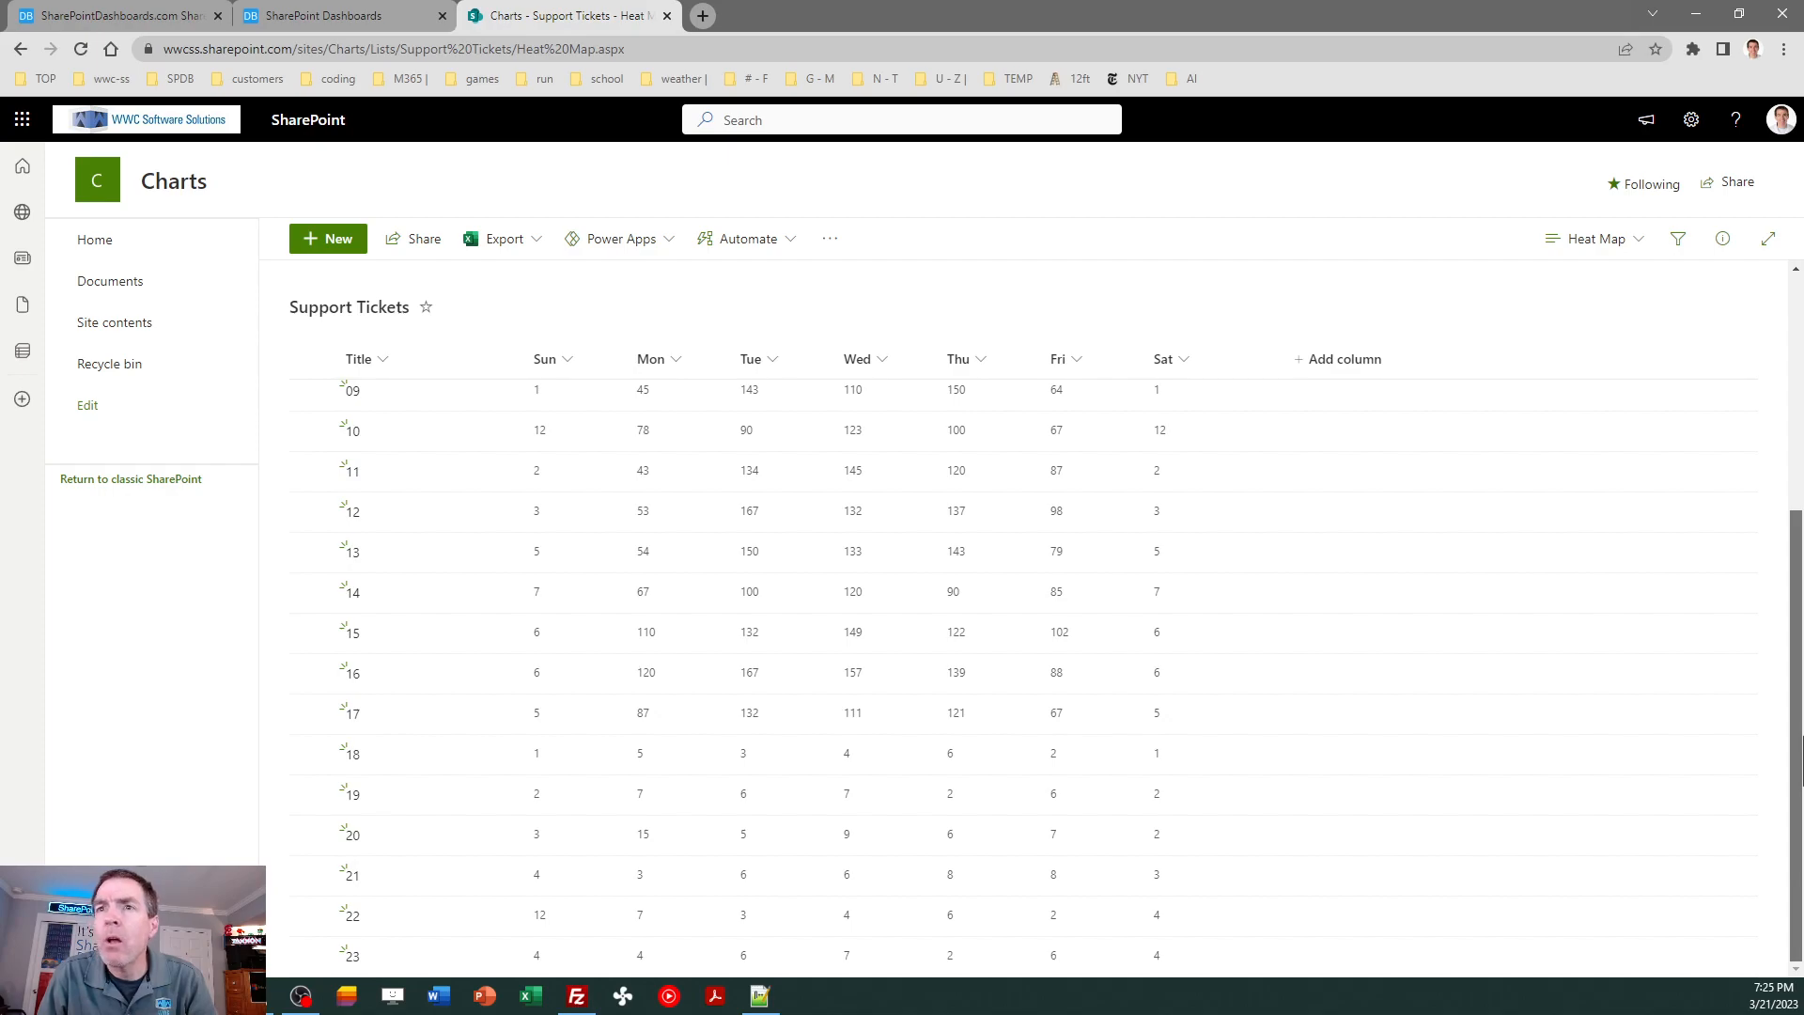
# - Set the heat map template's maximum value to 200 in Dashboard Maker Pro and copy the template
pyautogui.moveTo(1801, 733); pyautogui.dragTo(1765, 441)
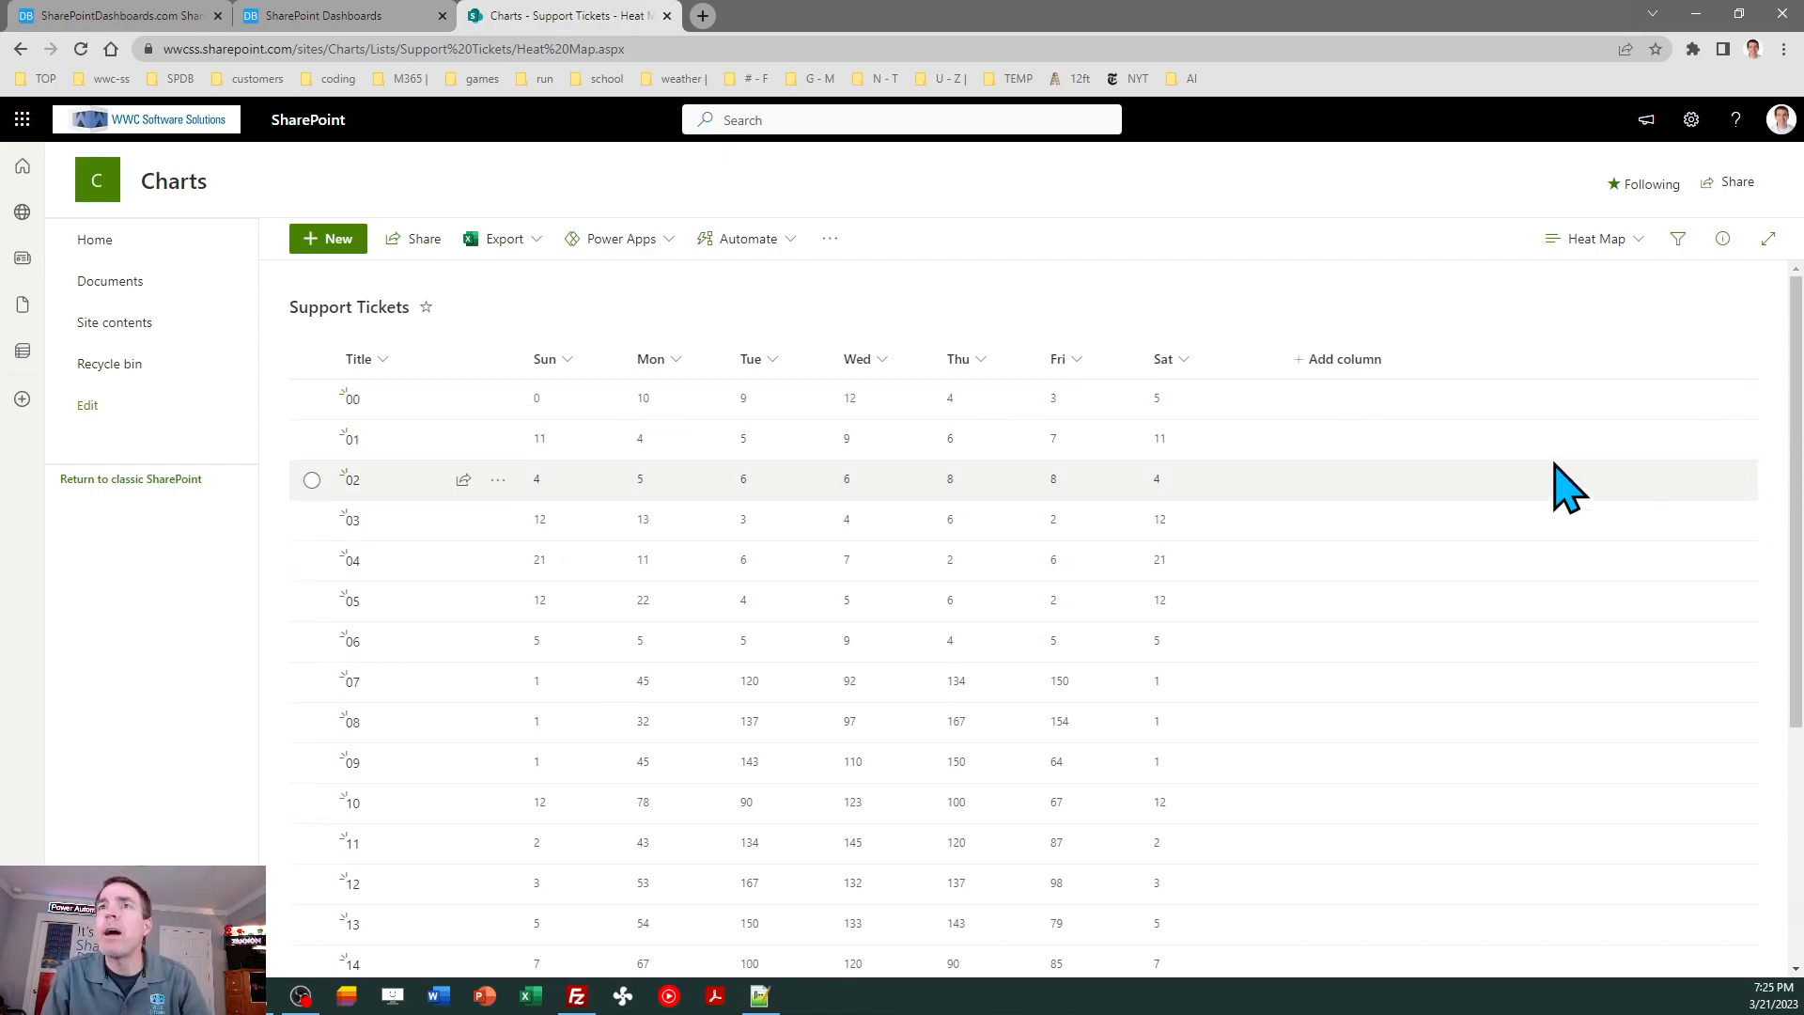
pyautogui.click(362, 17)
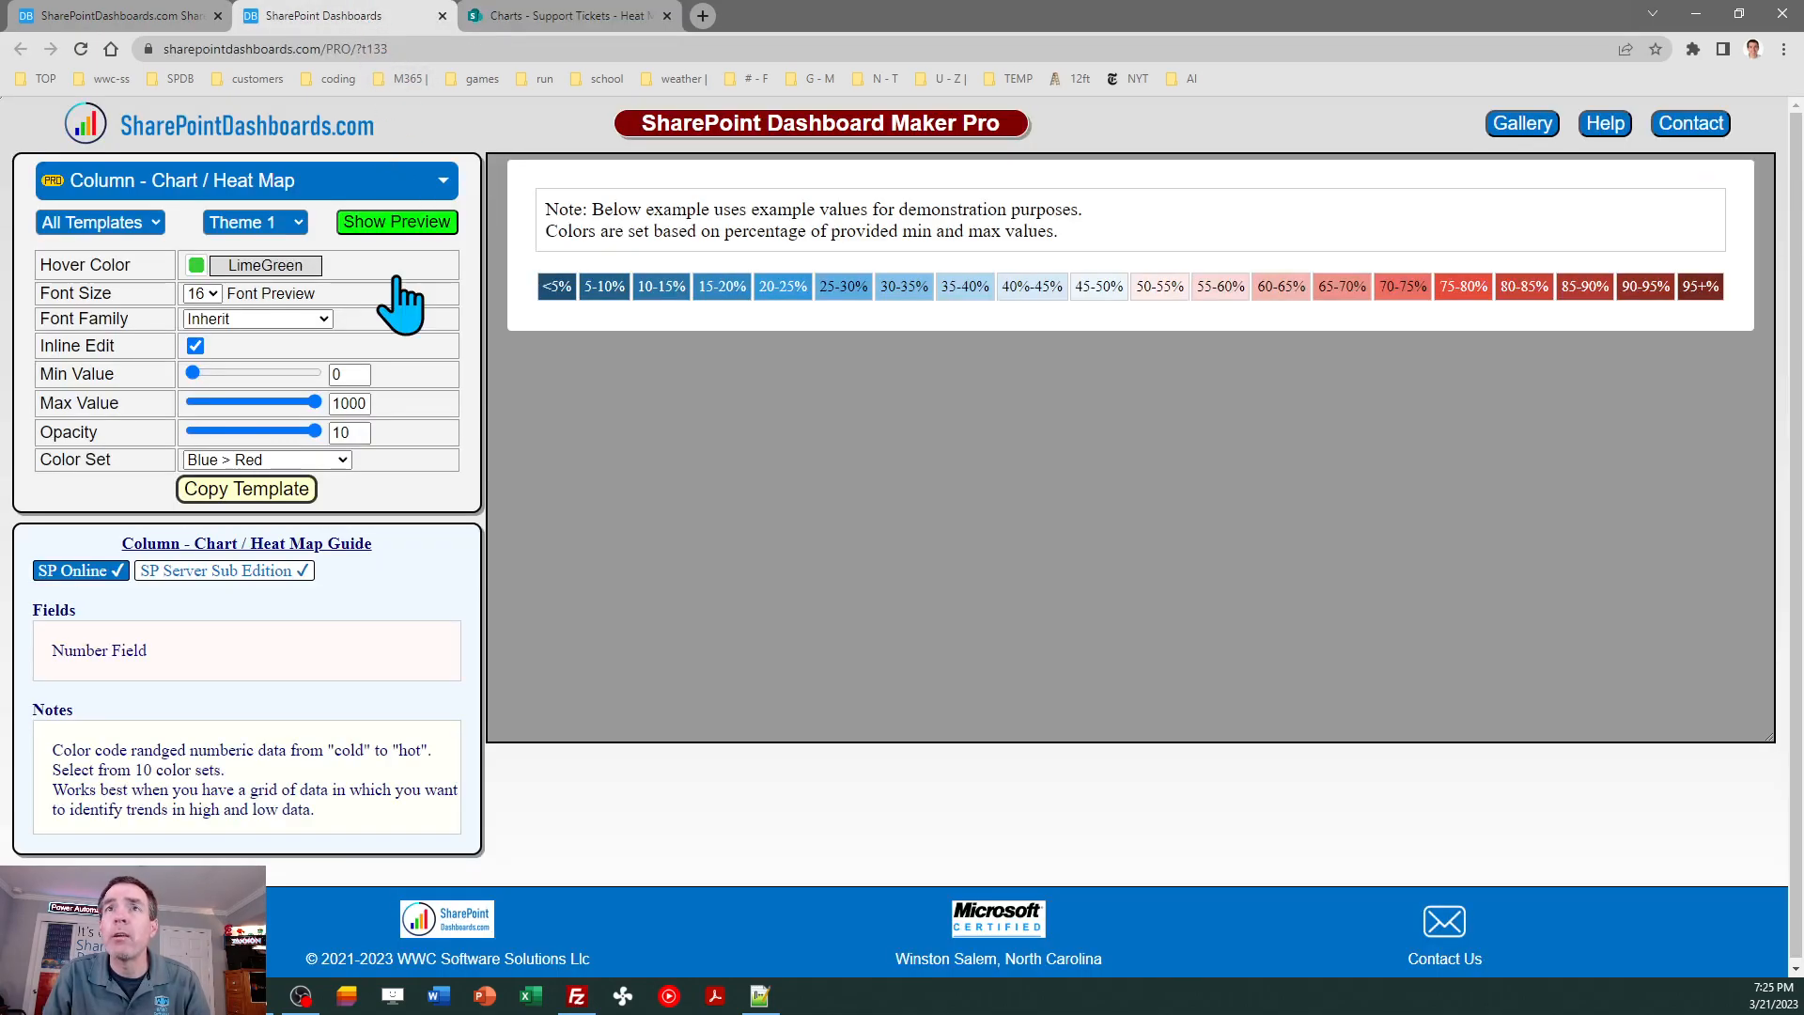
pyautogui.doubleClick(366, 403)
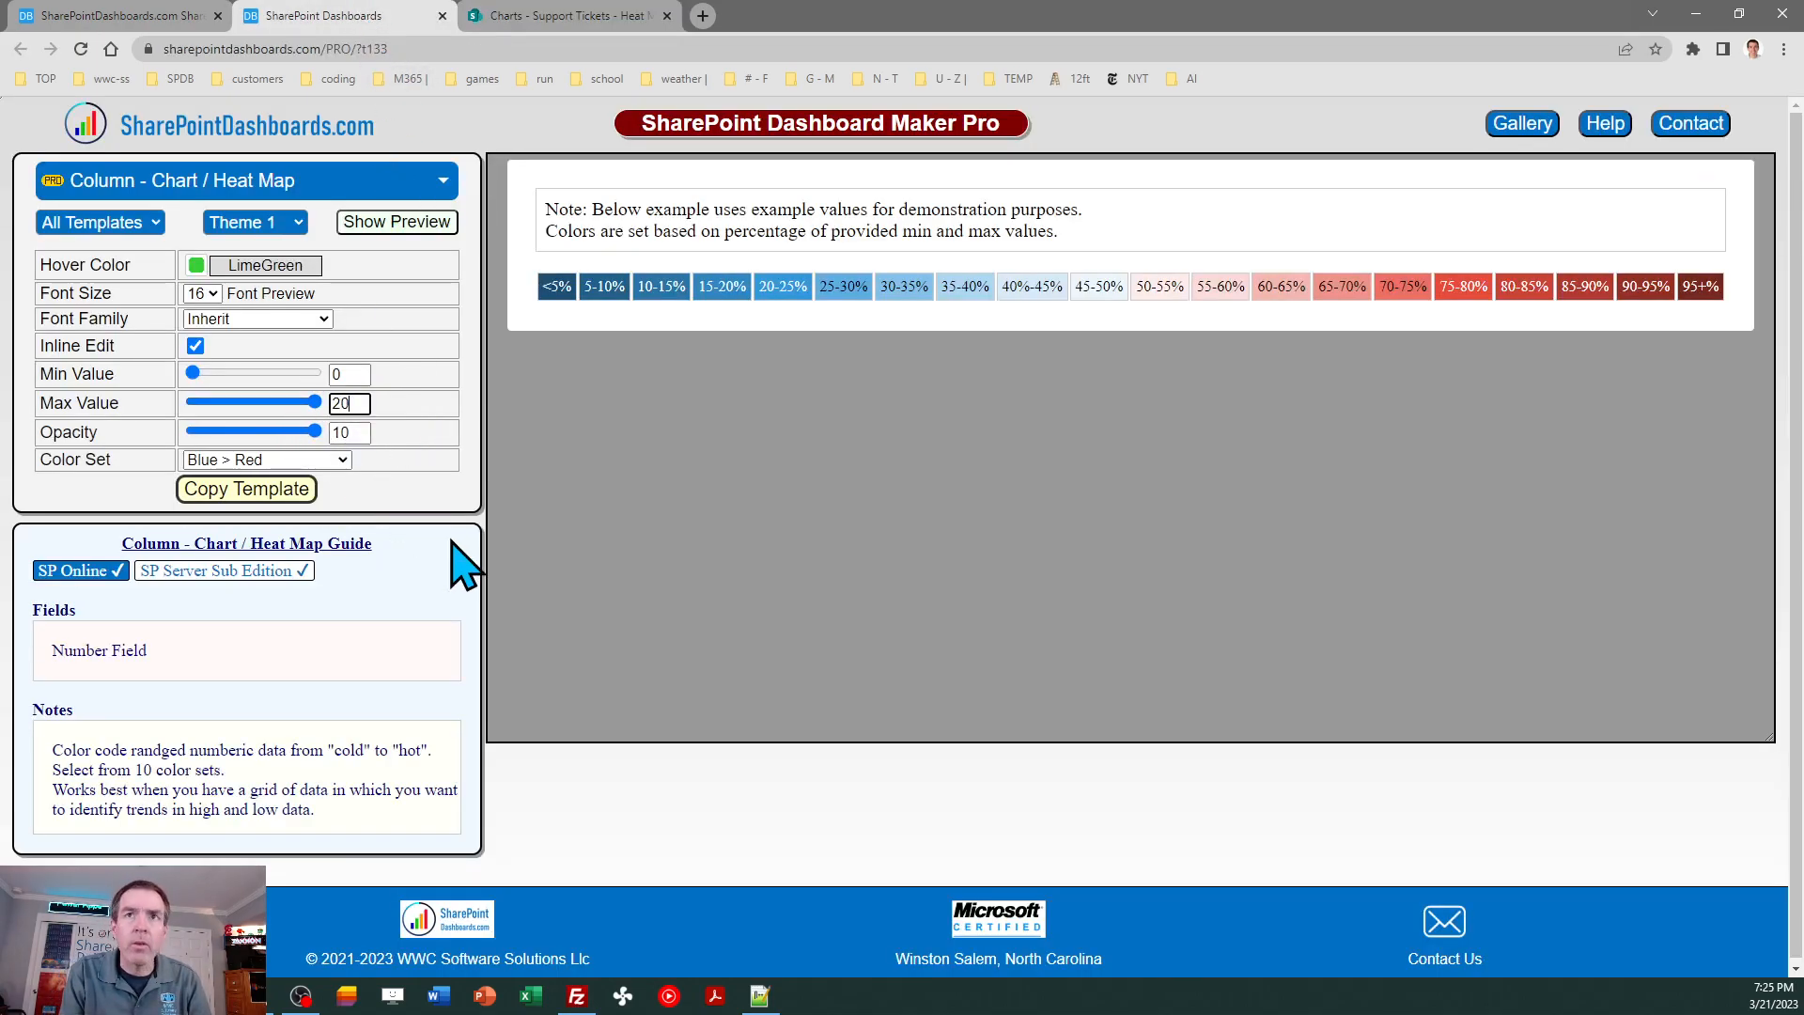
pyautogui.press('Tab')
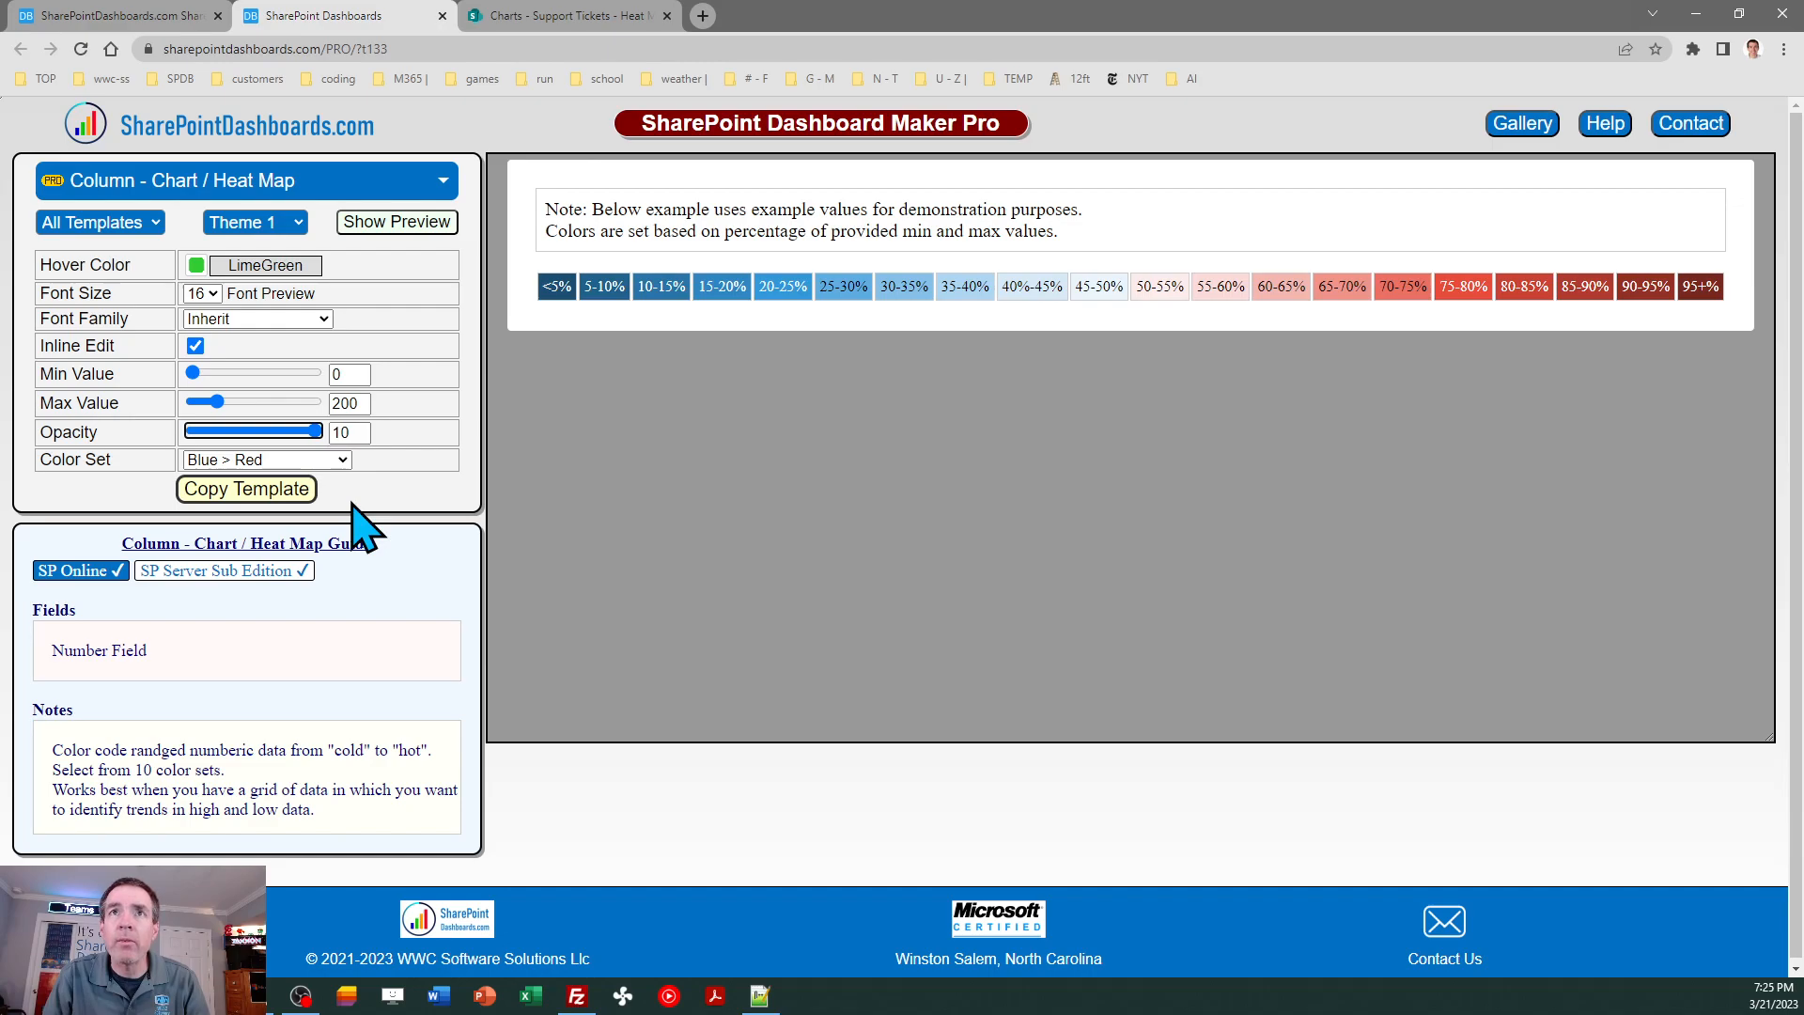
pyautogui.click(262, 492)
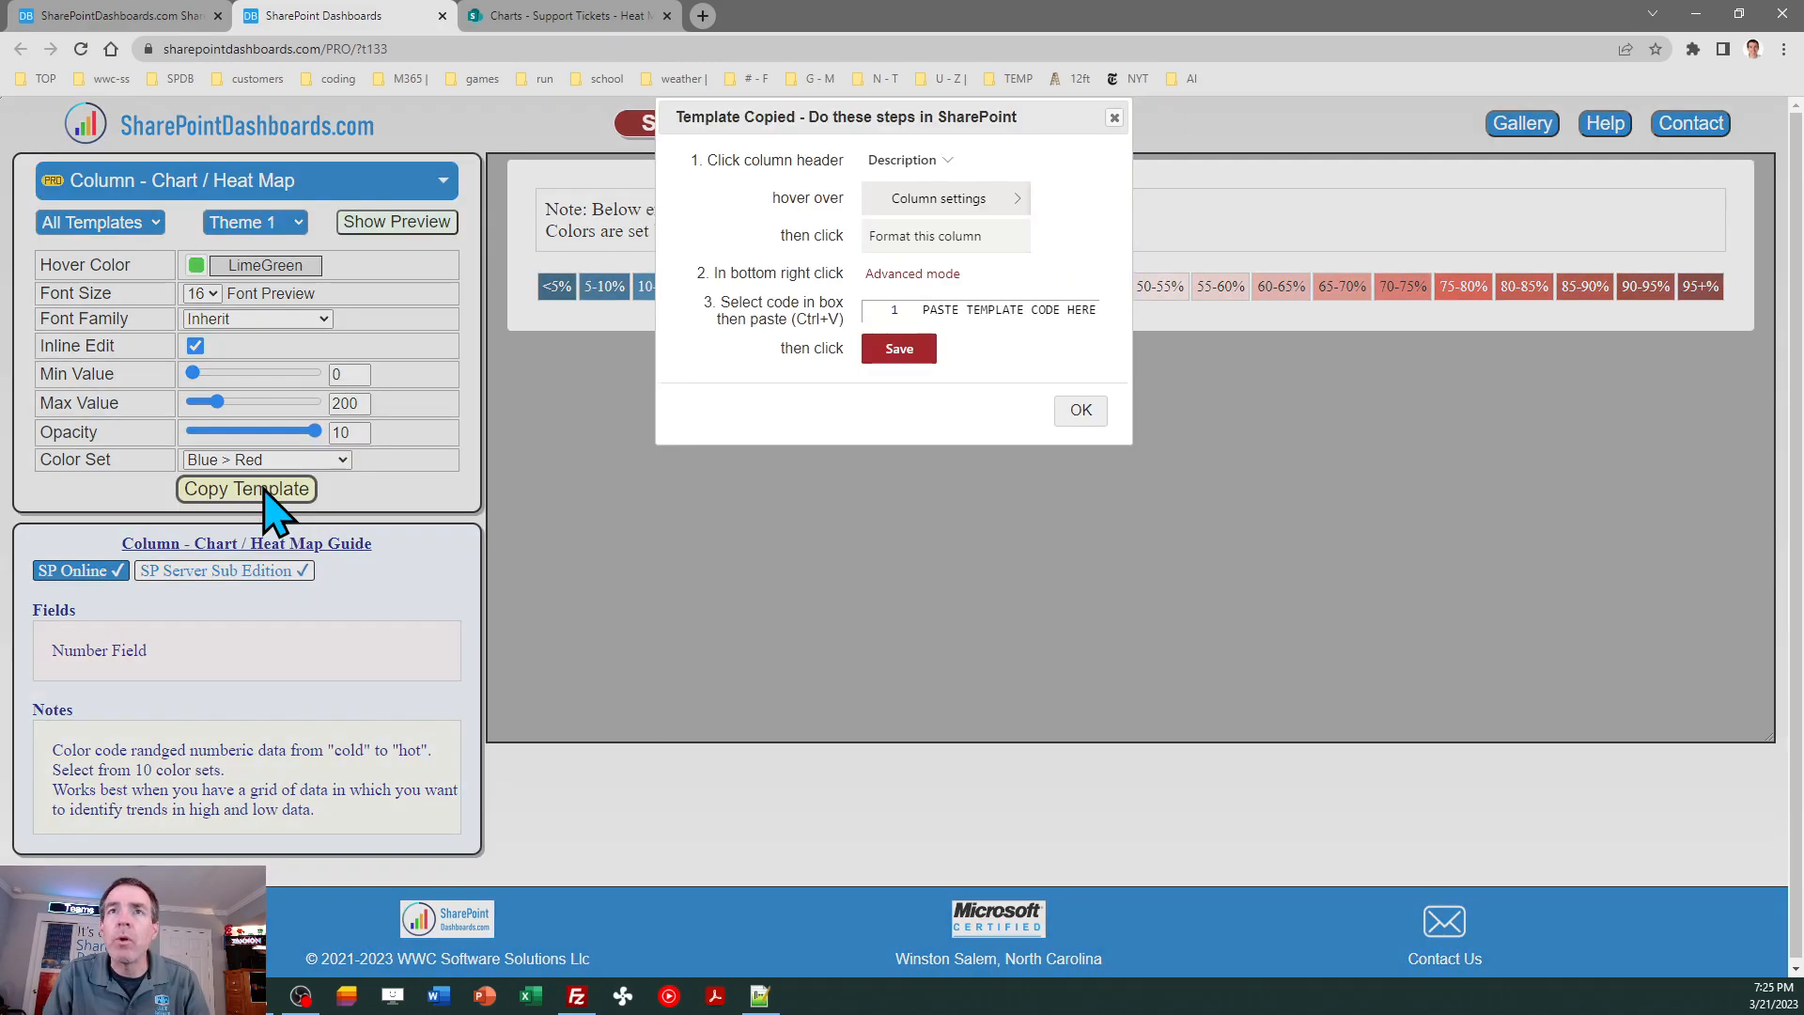
pyautogui.click(1071, 408)
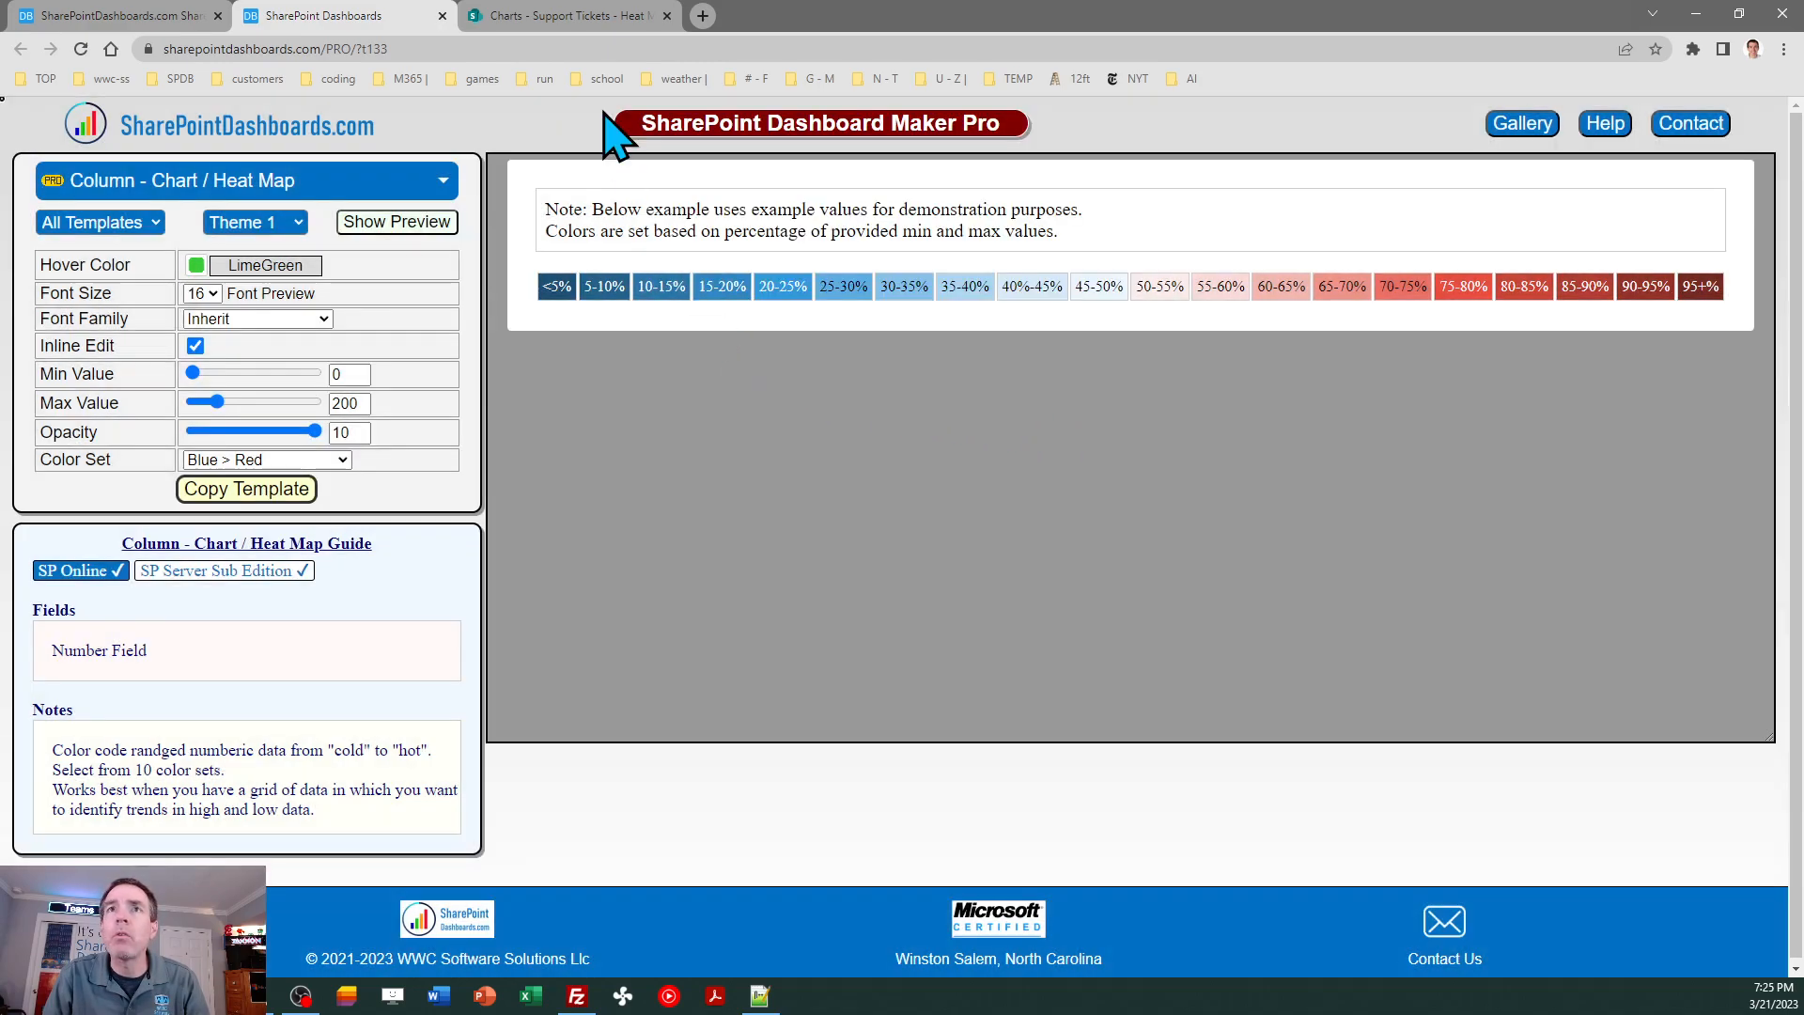
# - Format the Sun column of the Support Tickets list with the copied heat map template code in advanced mode and save it
pyautogui.click(552, 16)
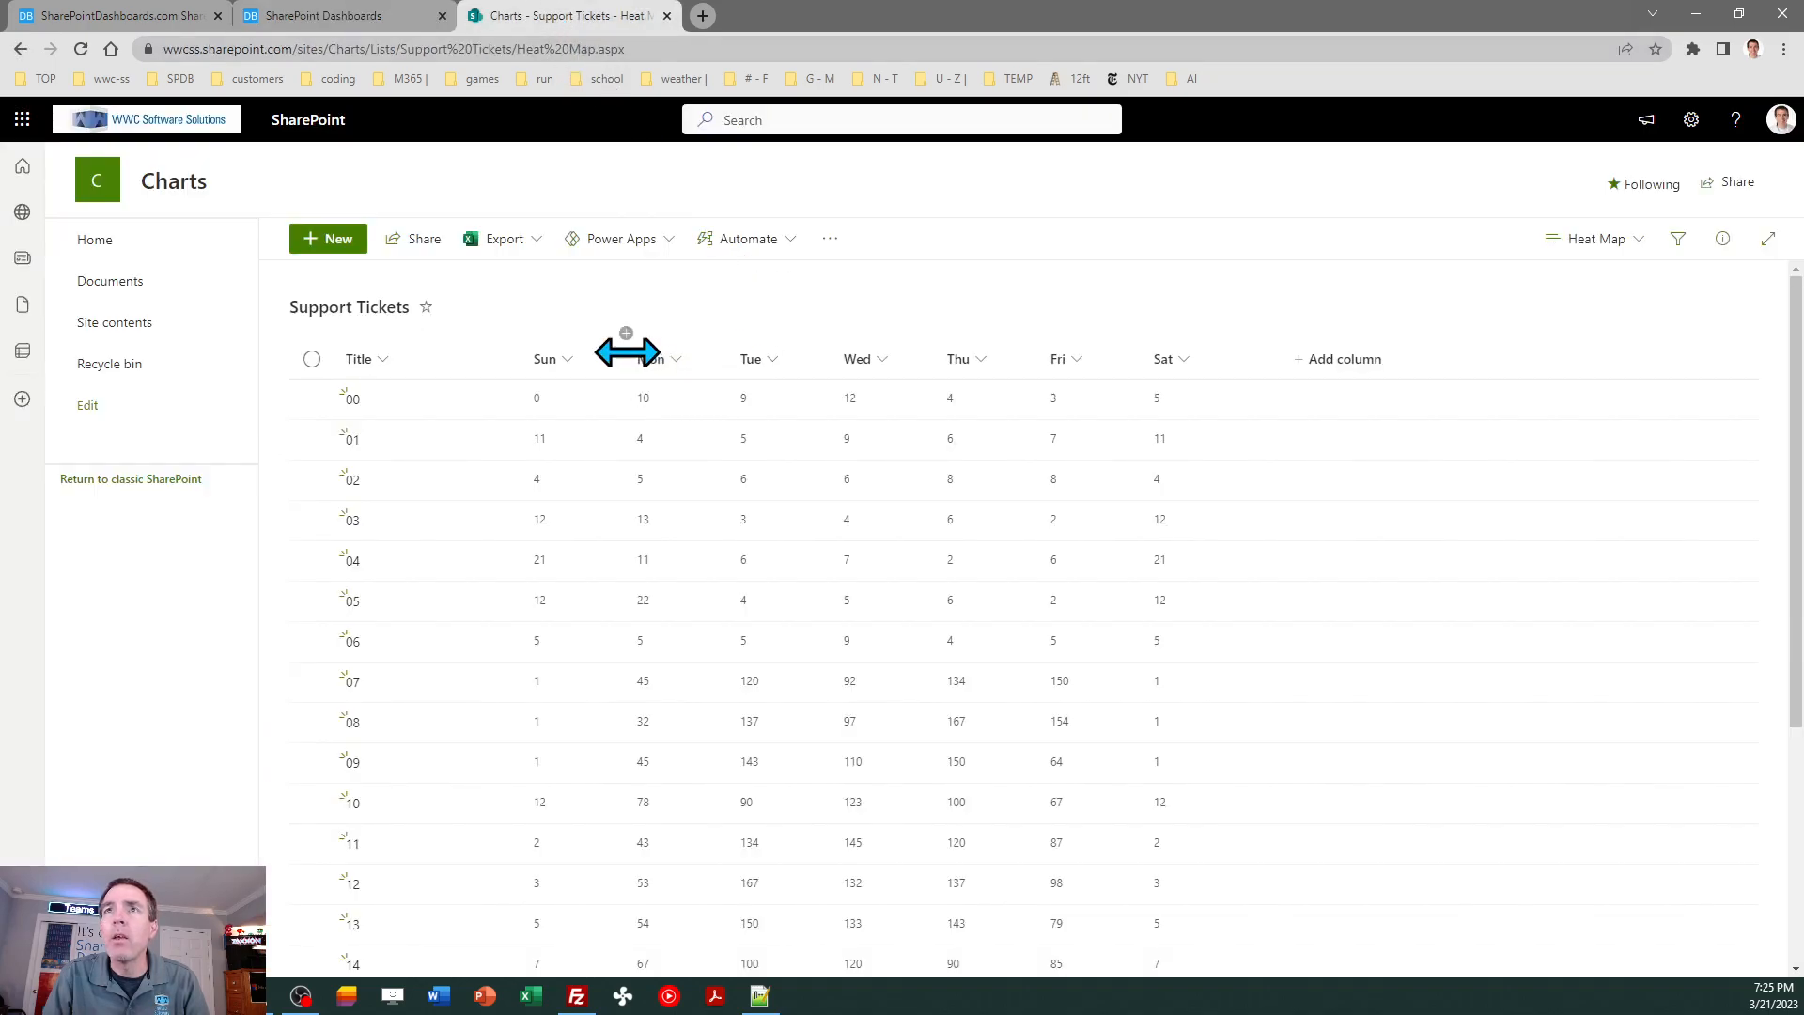
pyautogui.click(566, 361)
pyautogui.moveTo(598, 531)
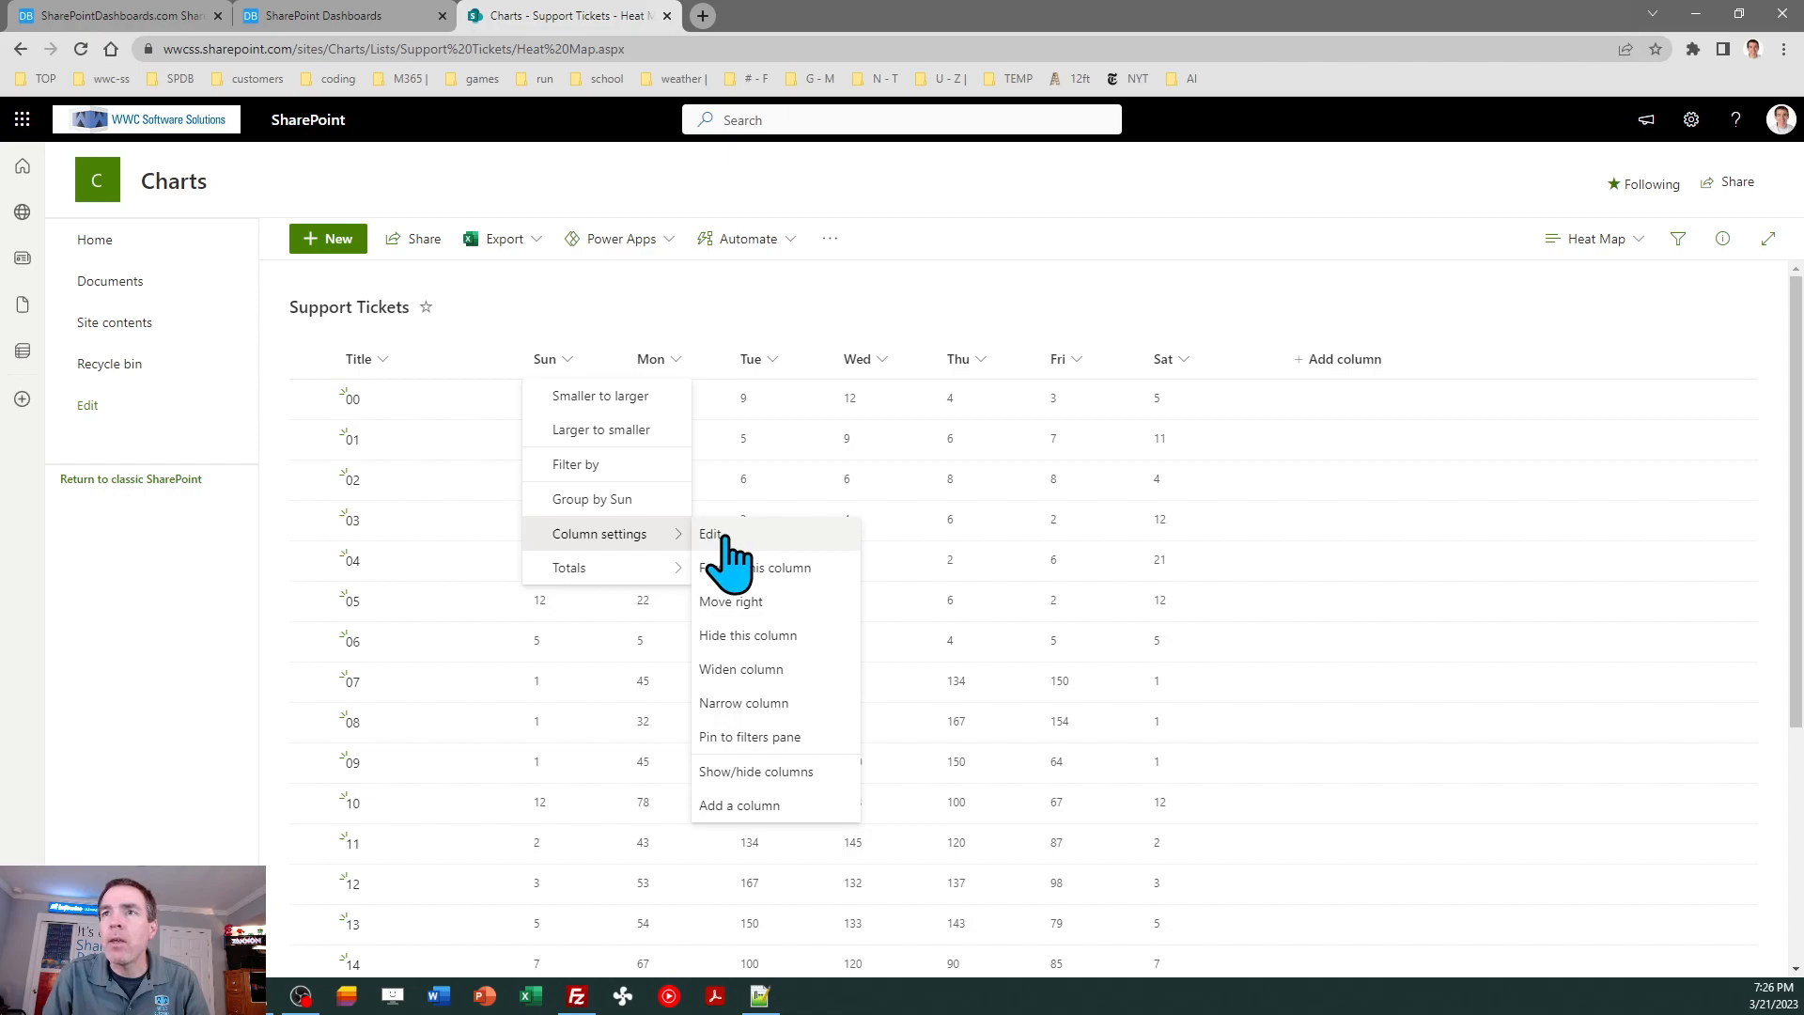
pyautogui.click(776, 569)
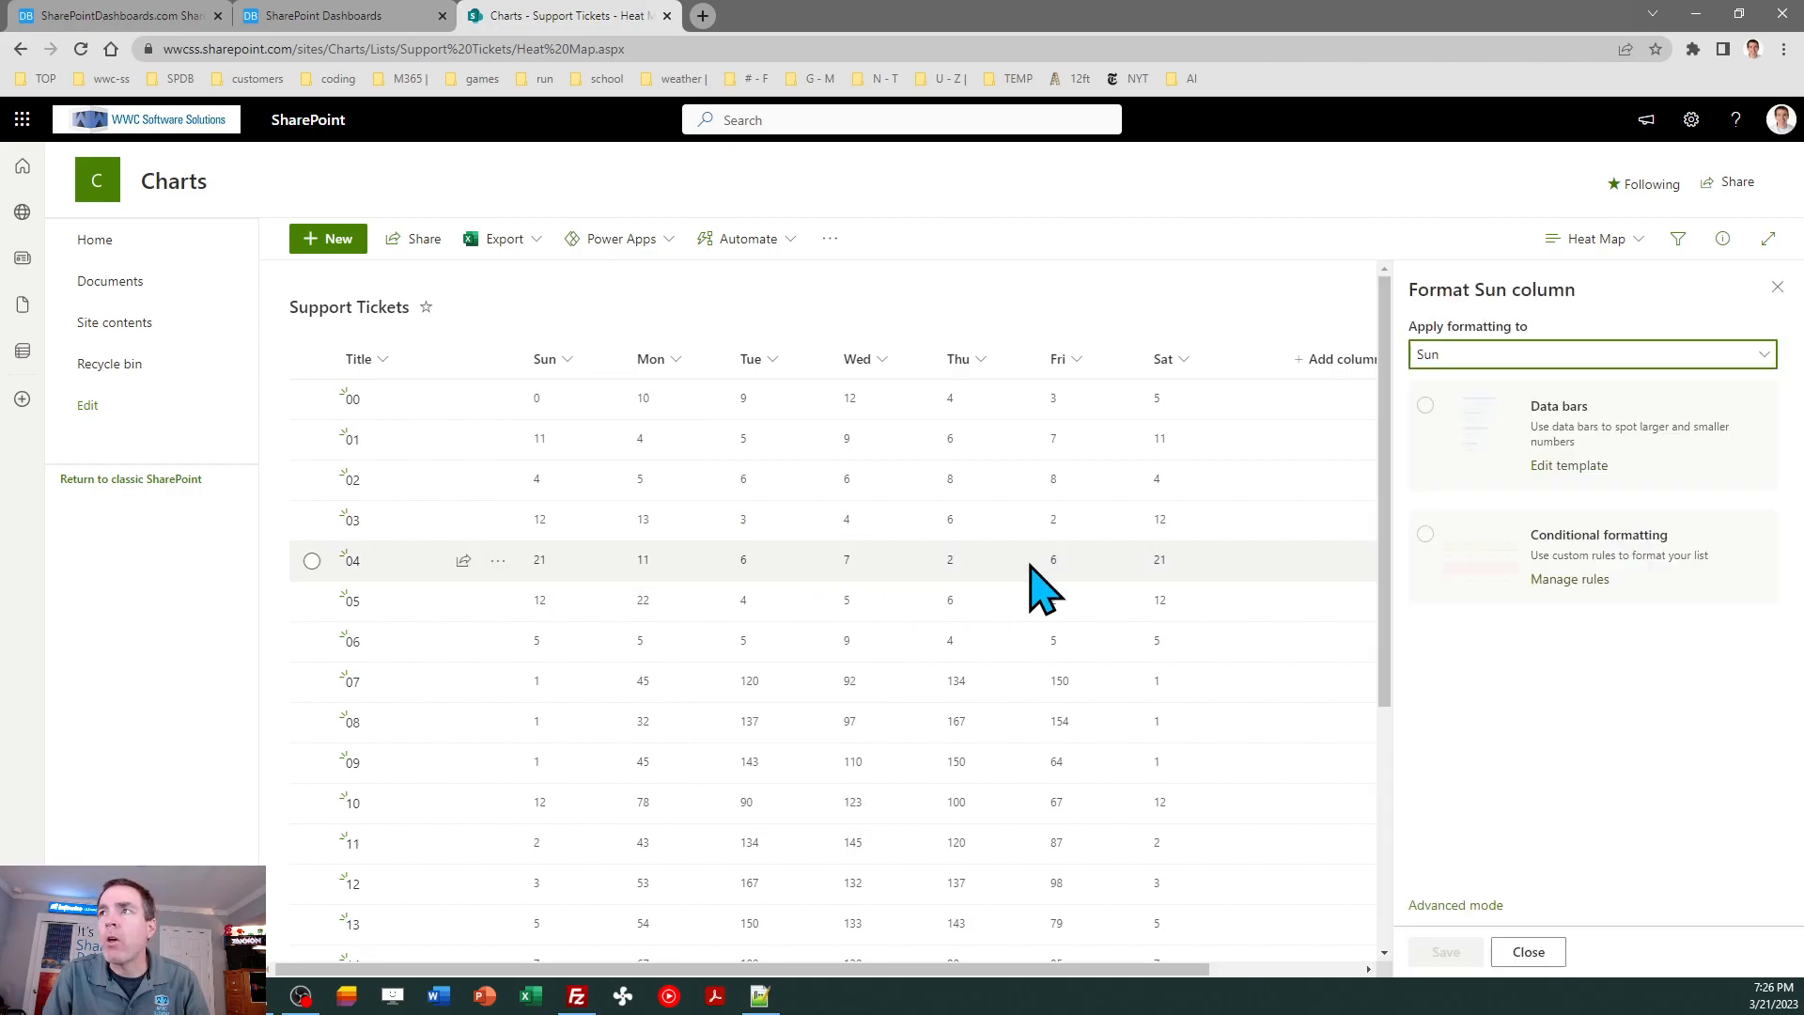
pyautogui.click(1456, 905)
pyautogui.hotkey('ctrl', 'a')
pyautogui.hotkey('ctrl', 'v')
pyautogui.click(1545, 952)
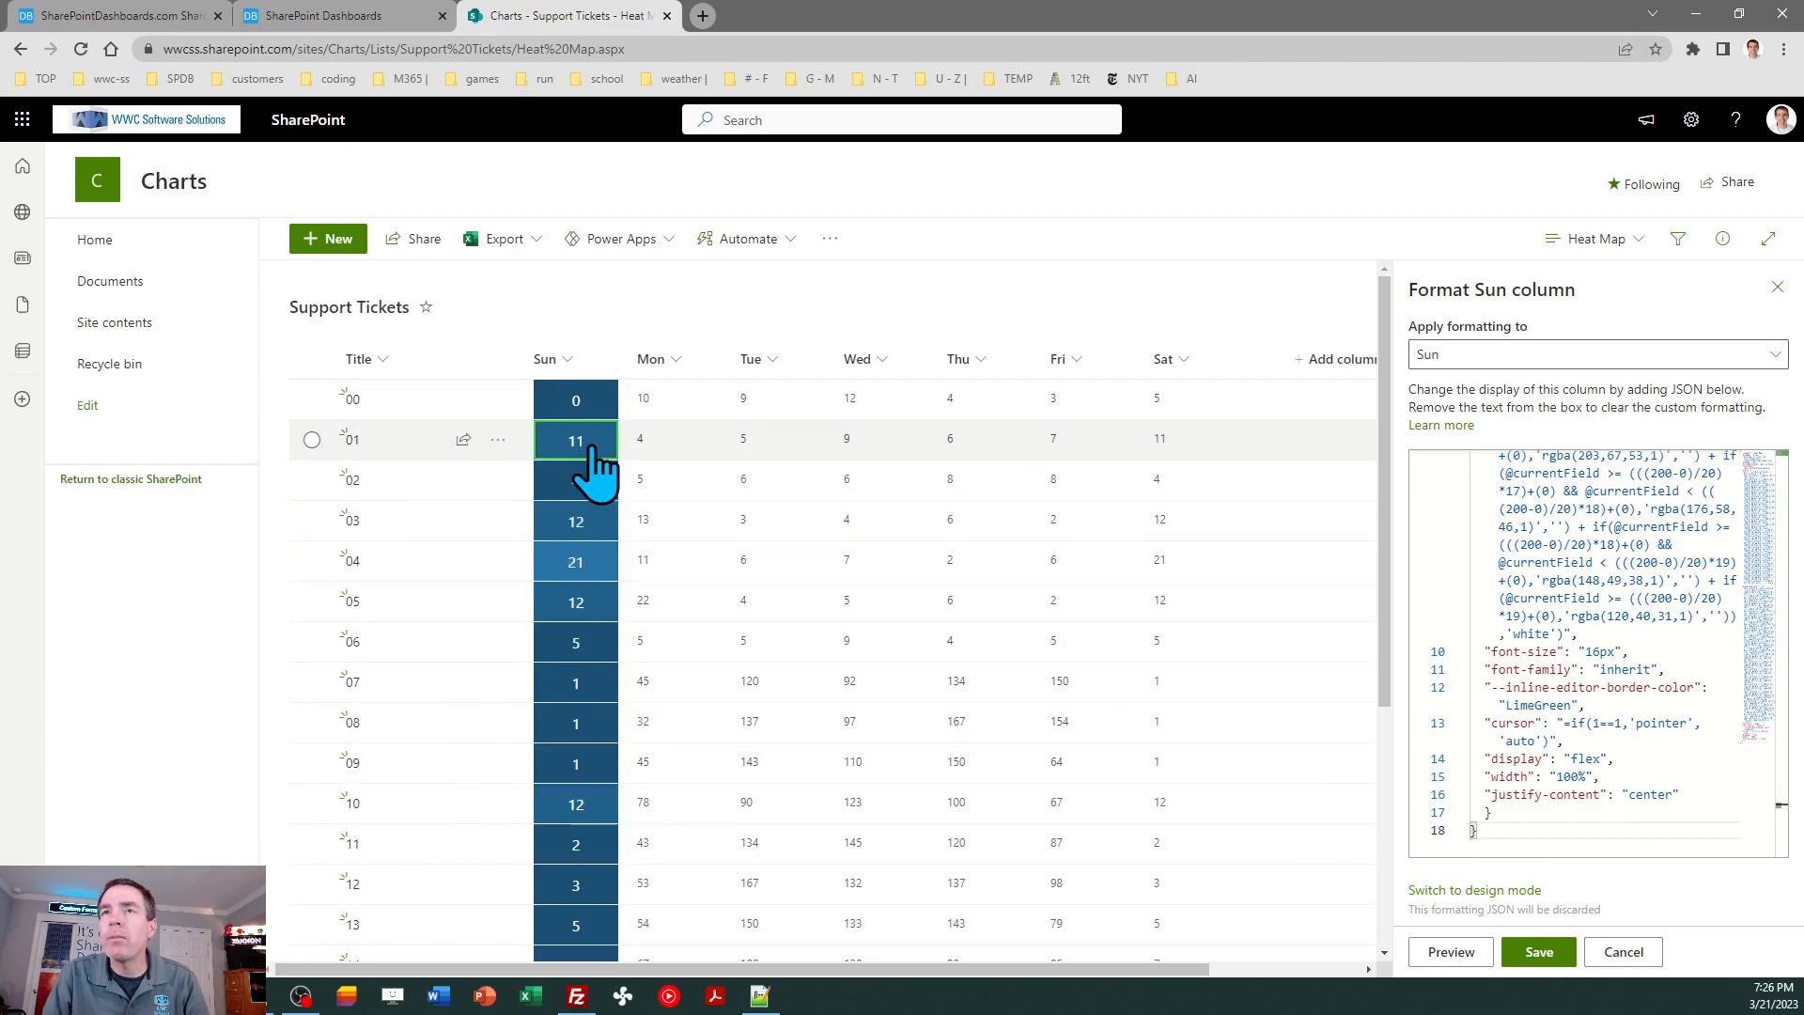
# - Test inline editing in the Sun column by changing the value of row 00 to 5
pyautogui.click(584, 397)
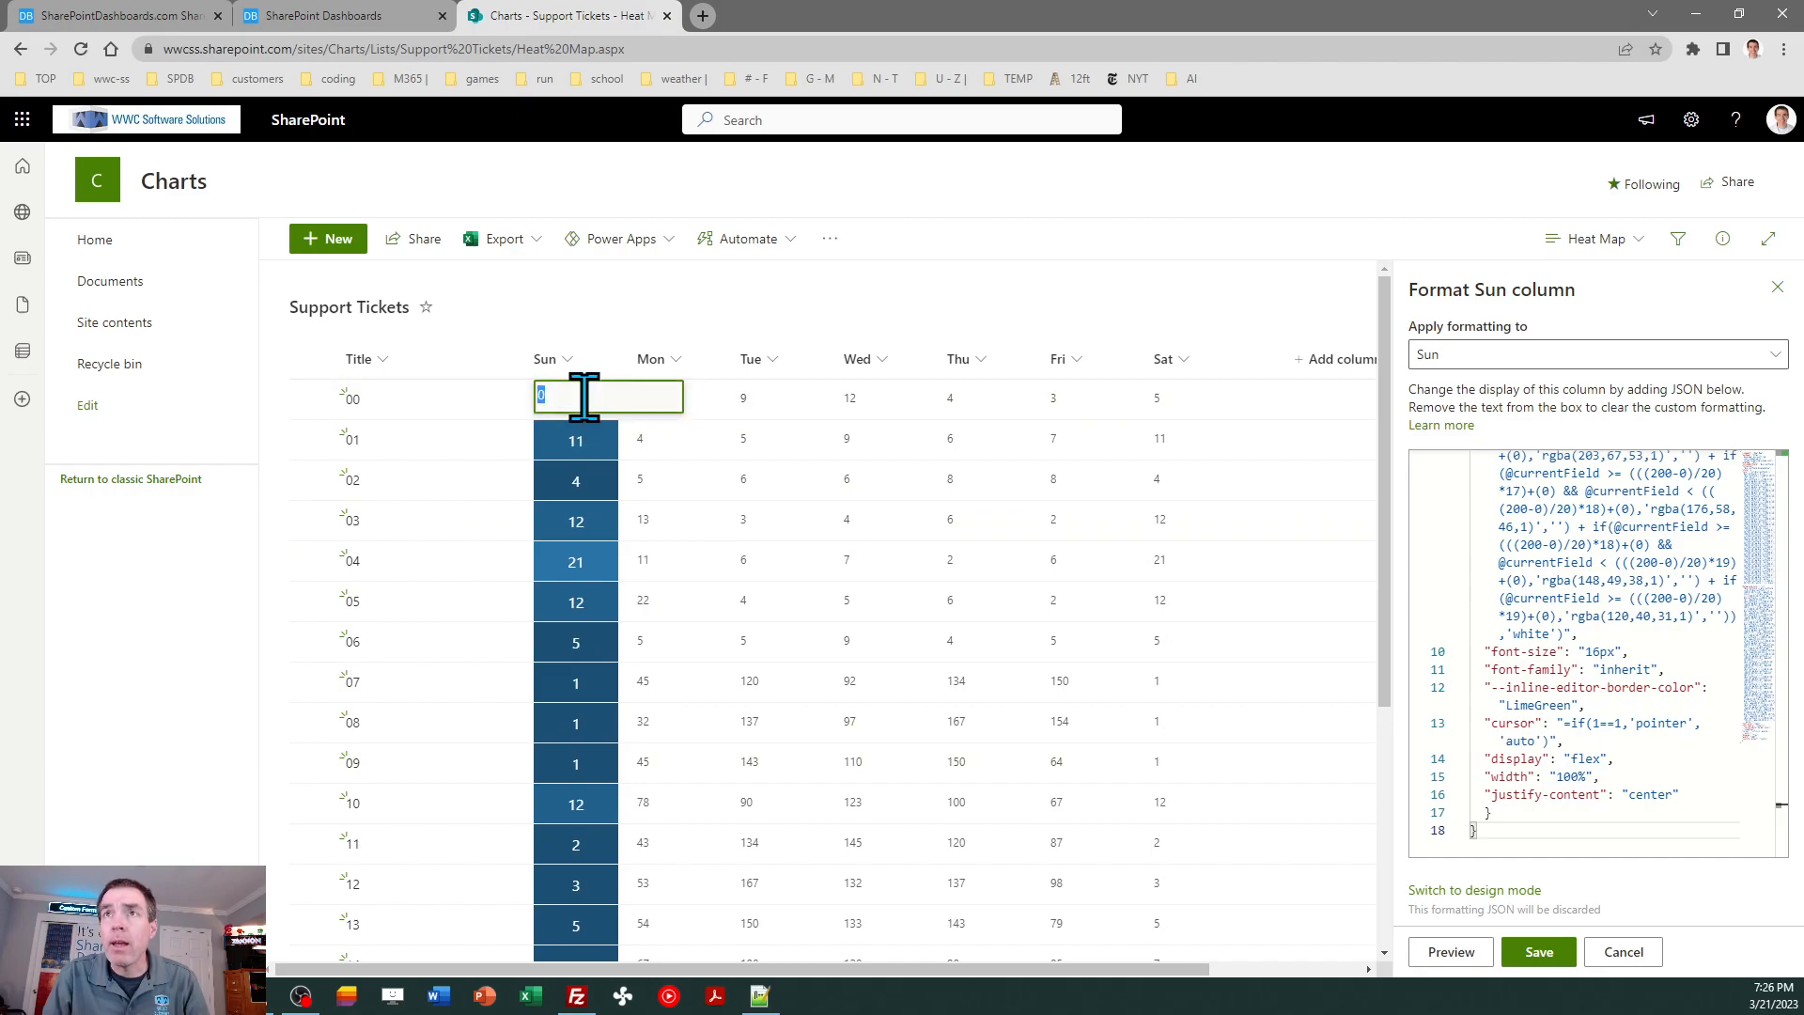
pyautogui.write('5')
pyautogui.click(592, 442)
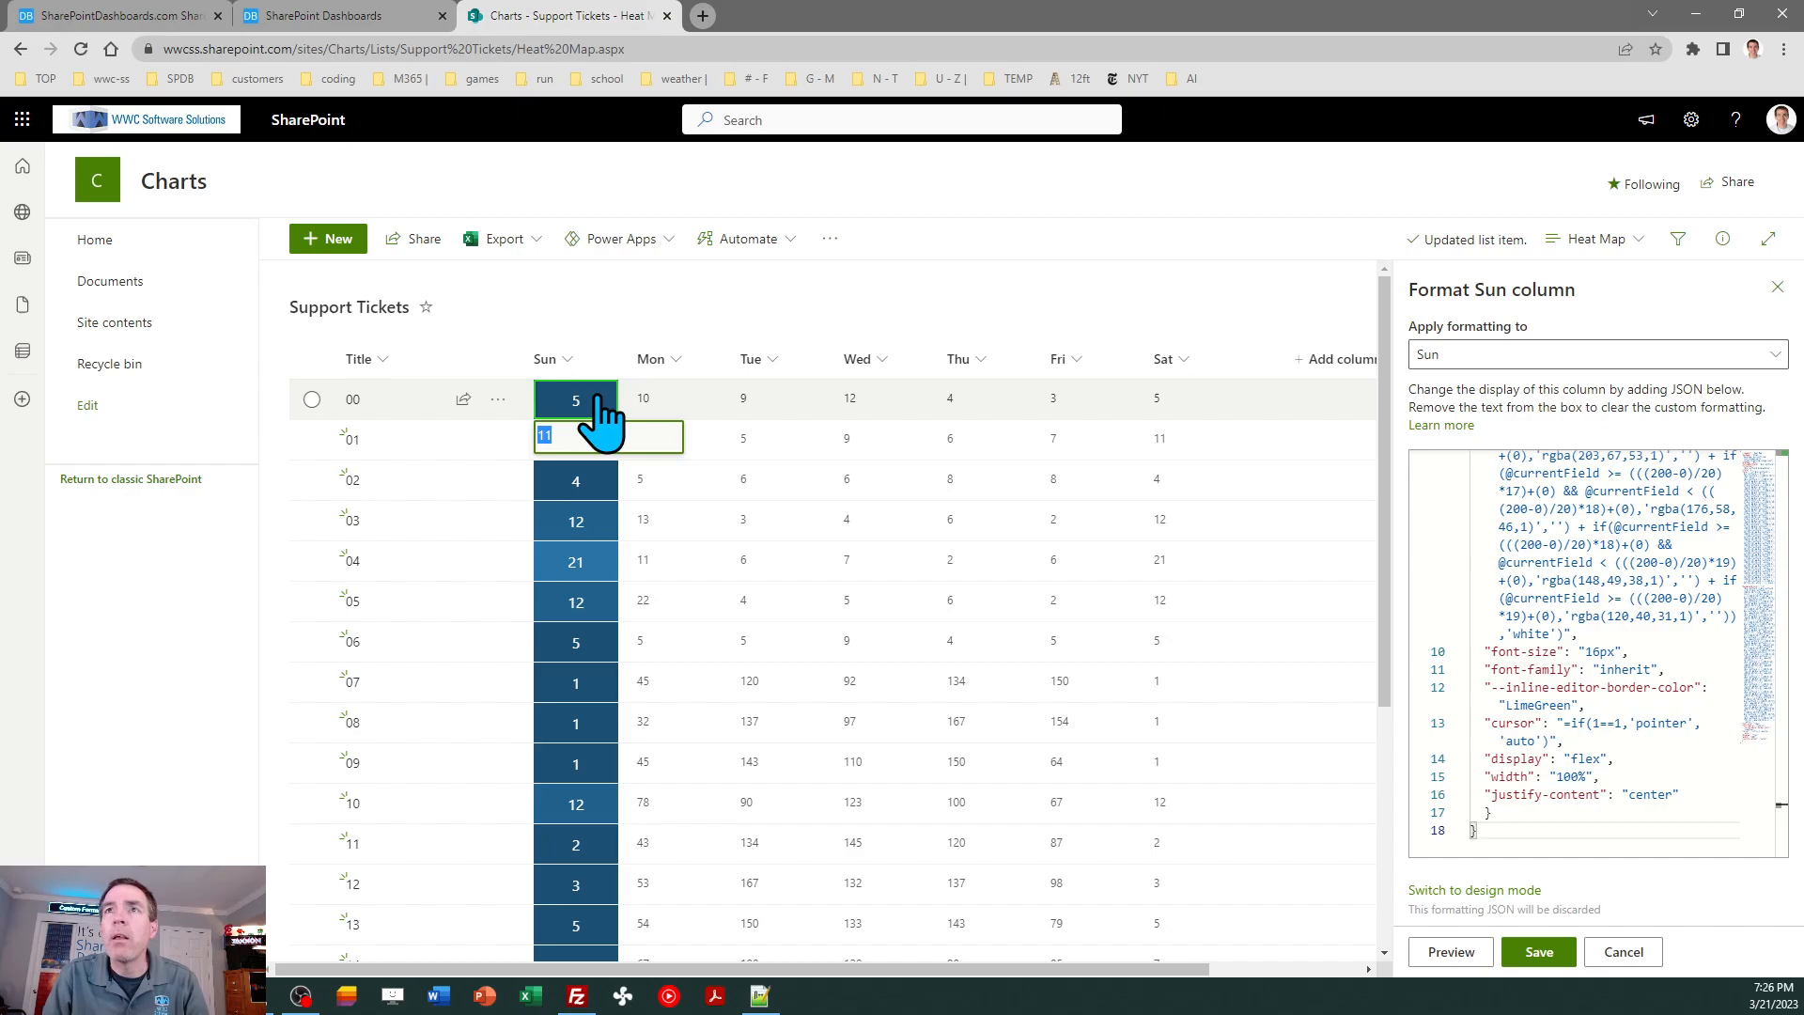
# - Disable Inline Edit in the heat map template and copy the template again
pyautogui.click(327, 17)
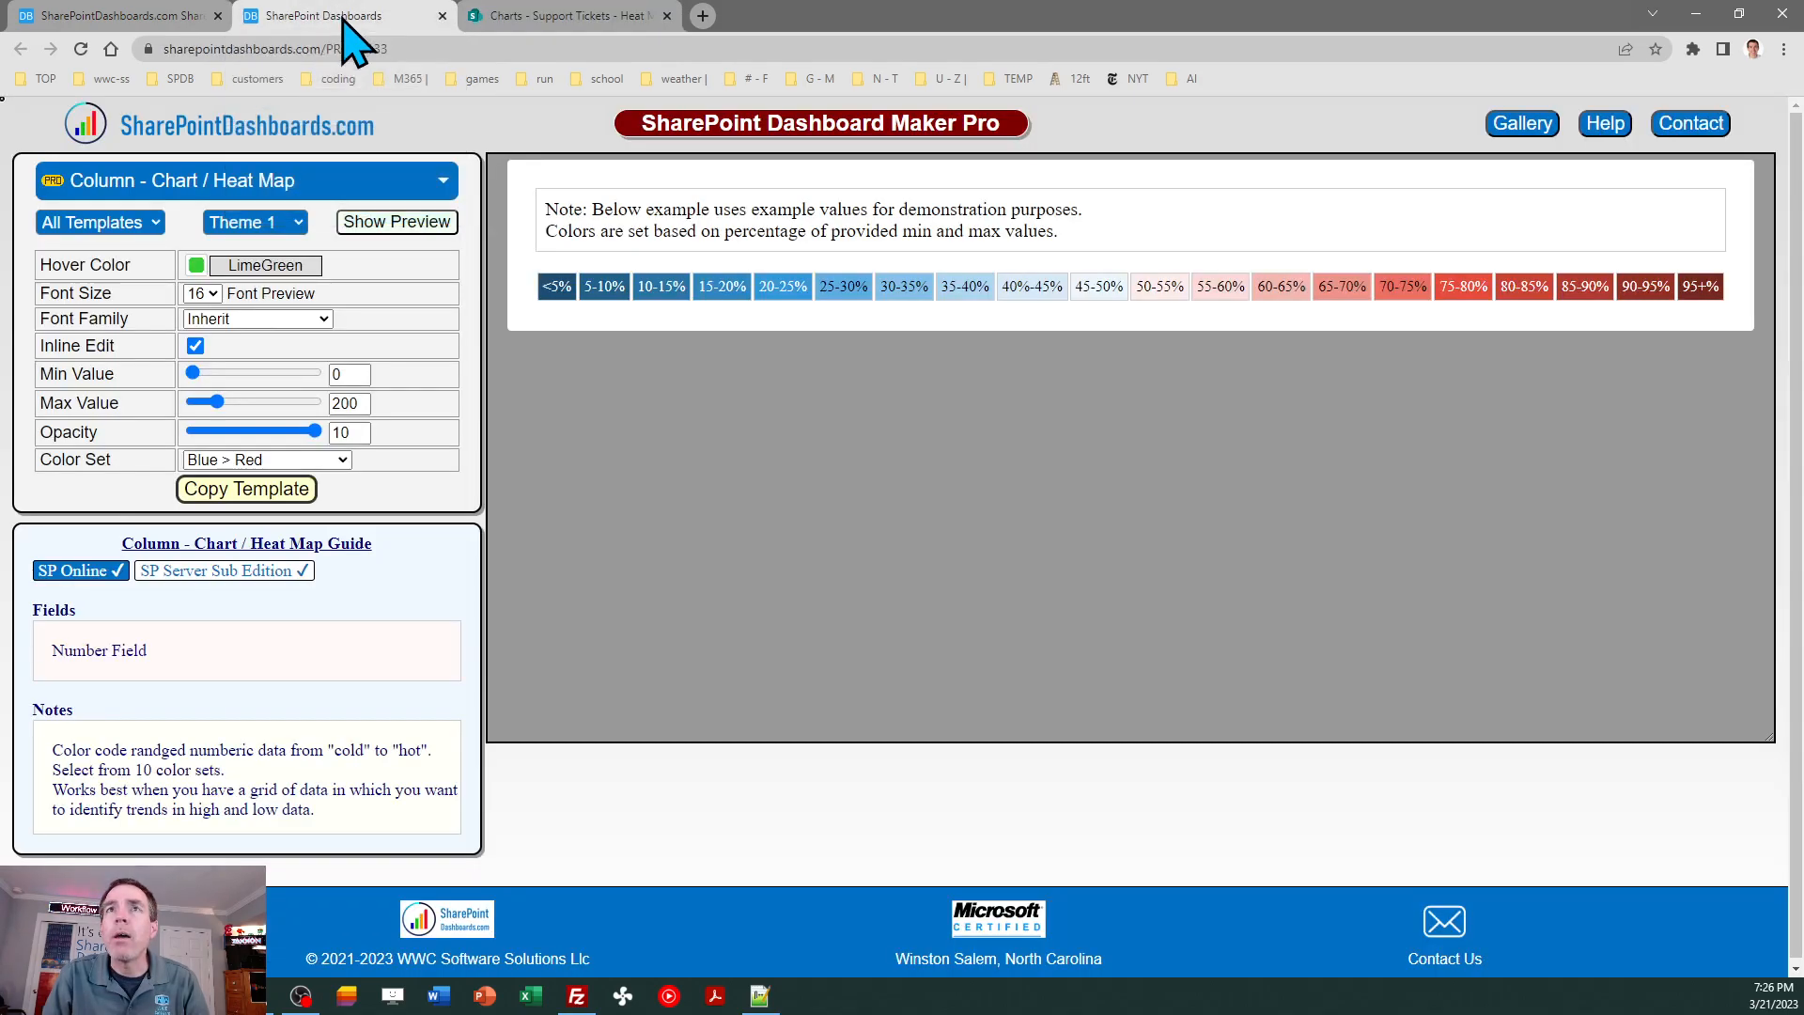
pyautogui.click(195, 346)
pyautogui.click(256, 490)
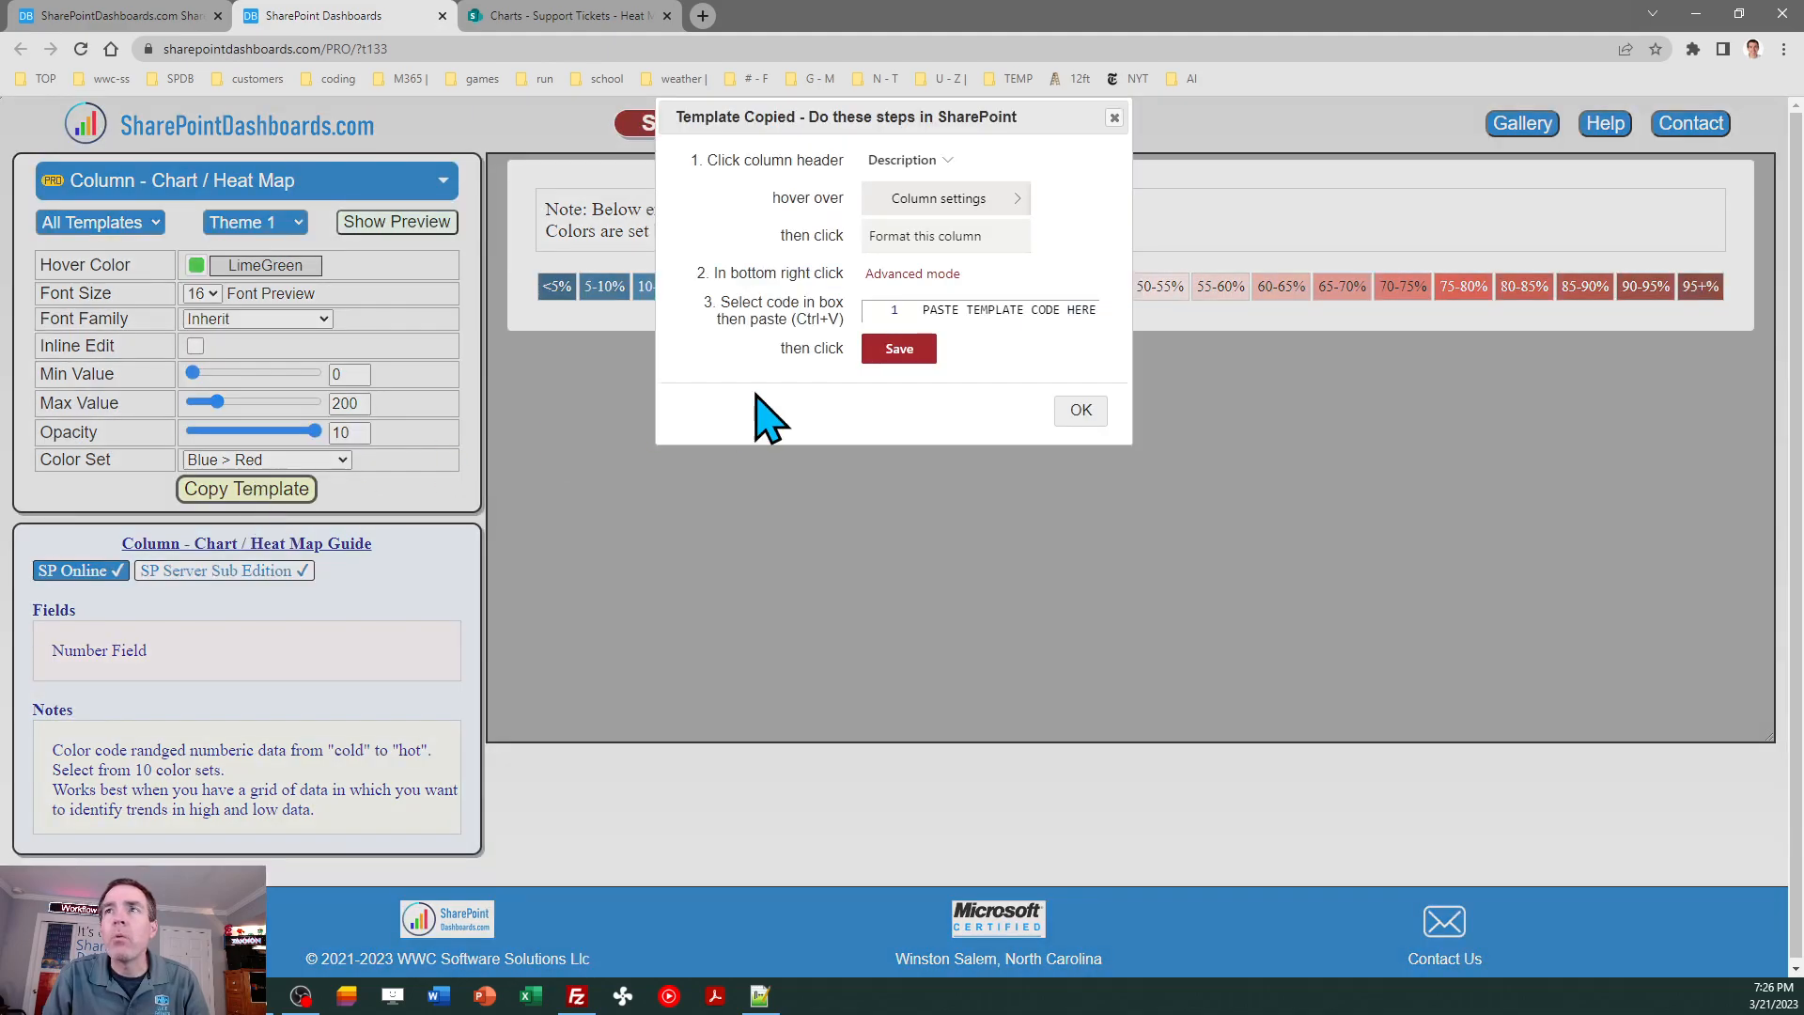
pyautogui.click(1074, 409)
# - Replace the Sun column's formatting code with the newly copied template, save it and close the formatting pane
pyautogui.click(545, 16)
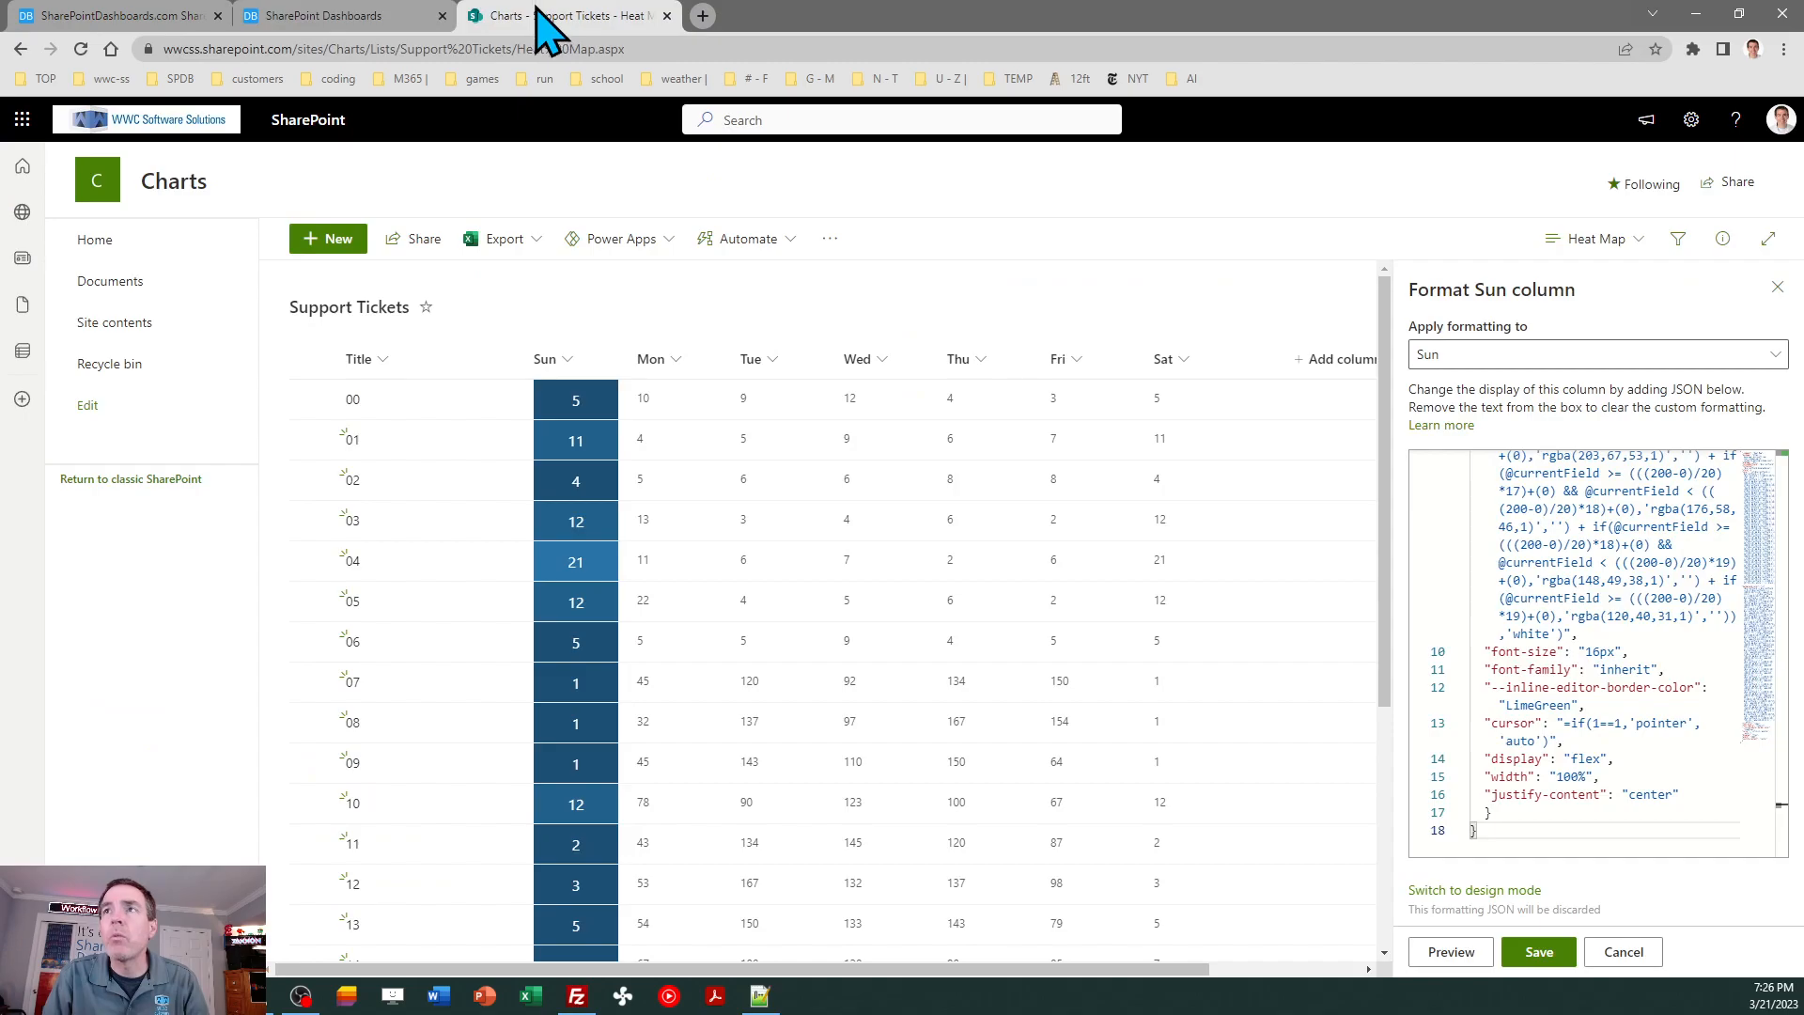
pyautogui.click(1554, 626)
pyautogui.hotkey('ctrl', 'a')
pyautogui.hotkey('ctrl', 'v')
pyautogui.click(1539, 951)
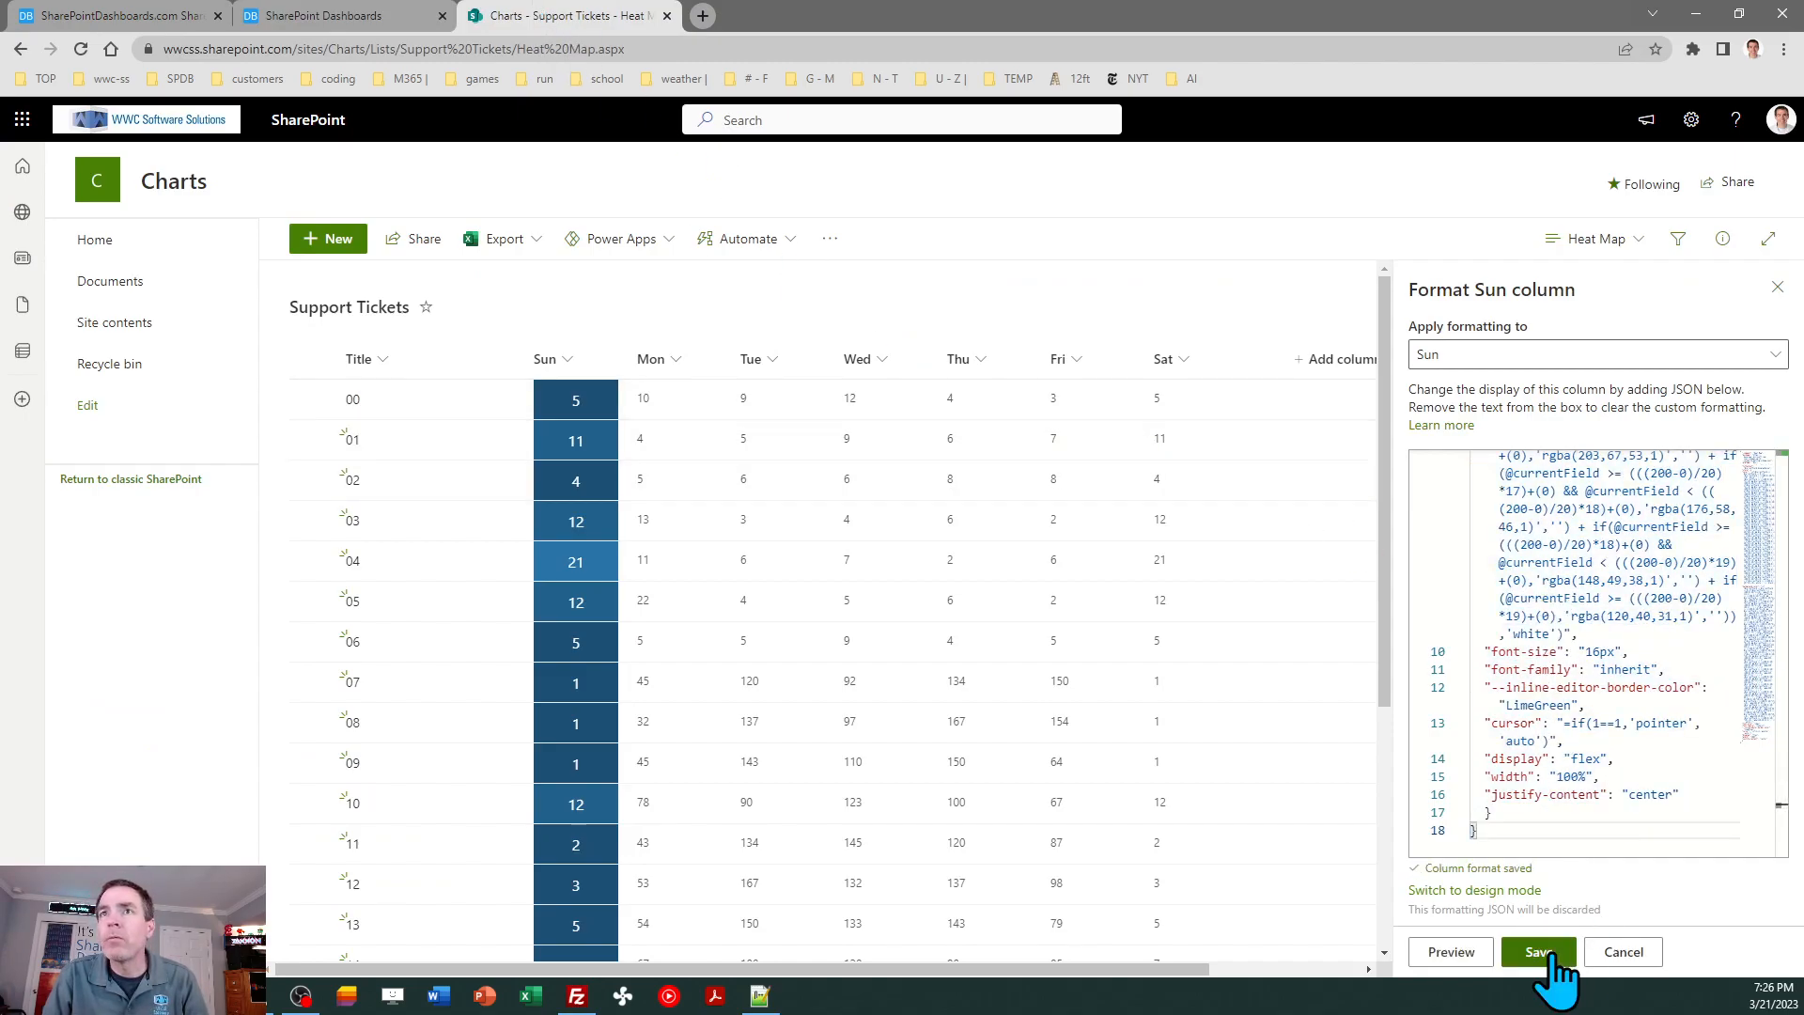
pyautogui.click(1775, 286)
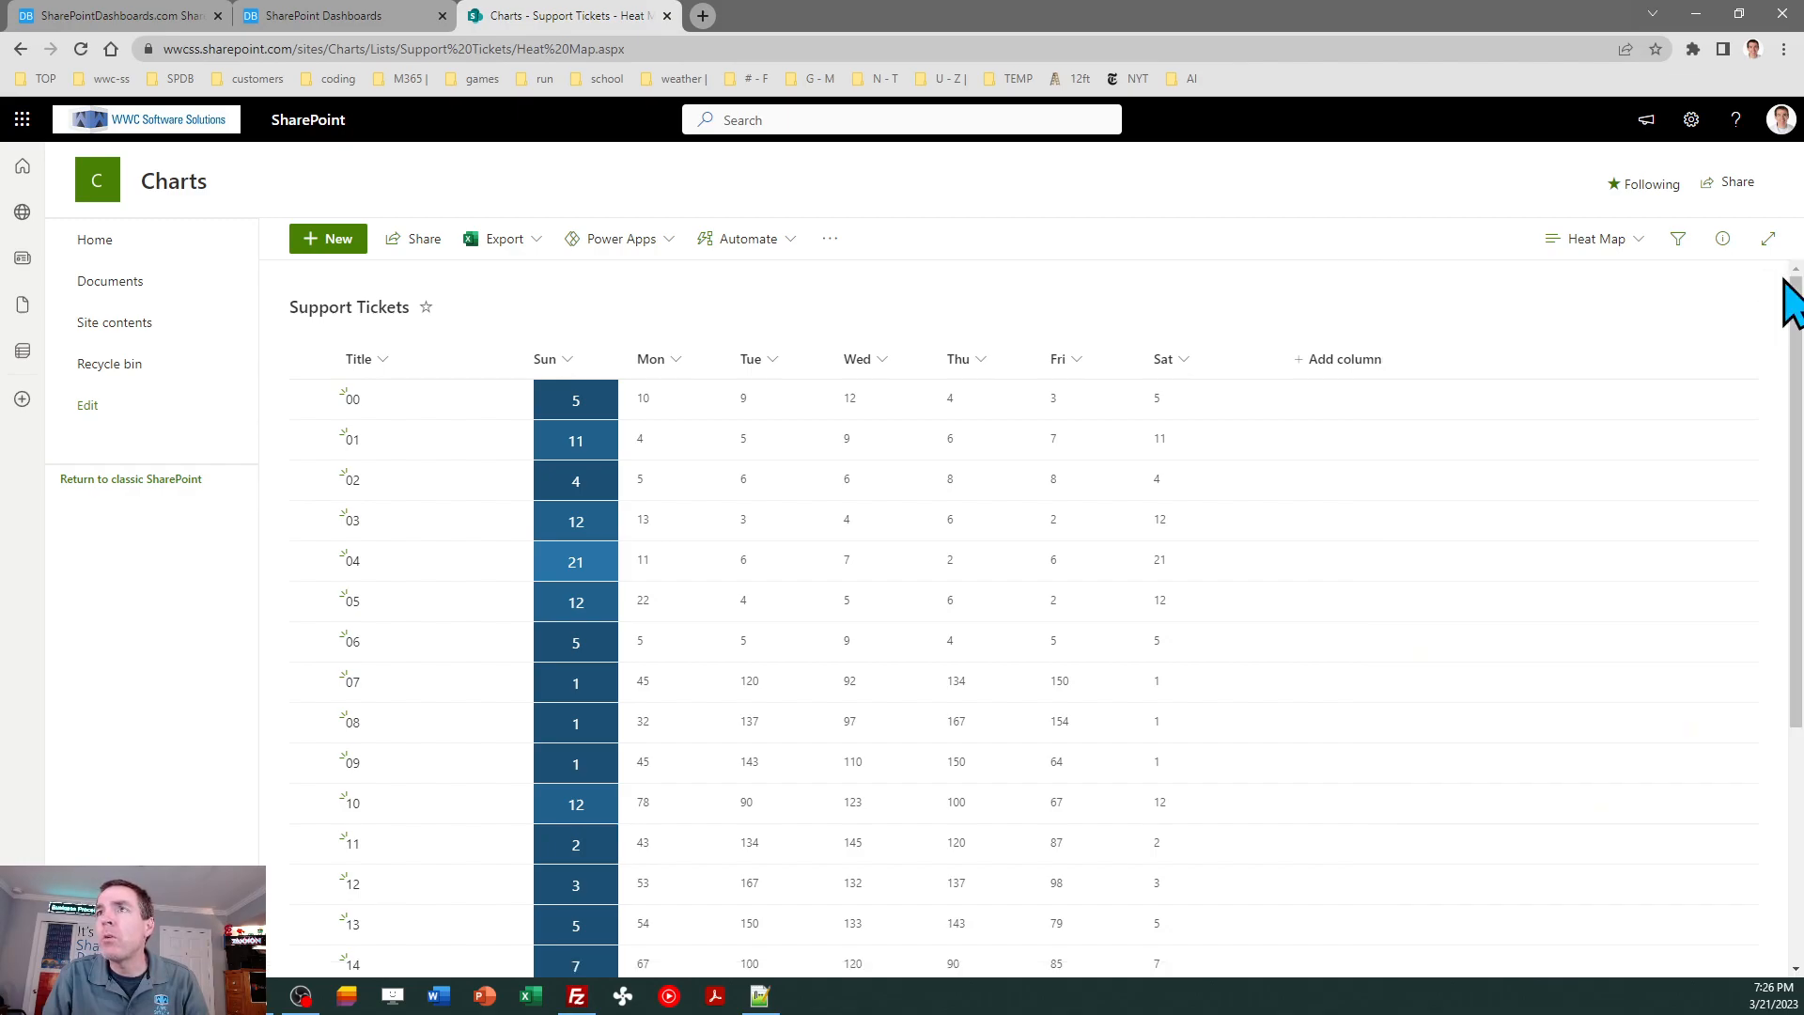
# - Apply the copied heat map template code to the Mon column in advanced mode, save it and close the pane
pyautogui.click(668, 358)
pyautogui.moveTo(716, 536)
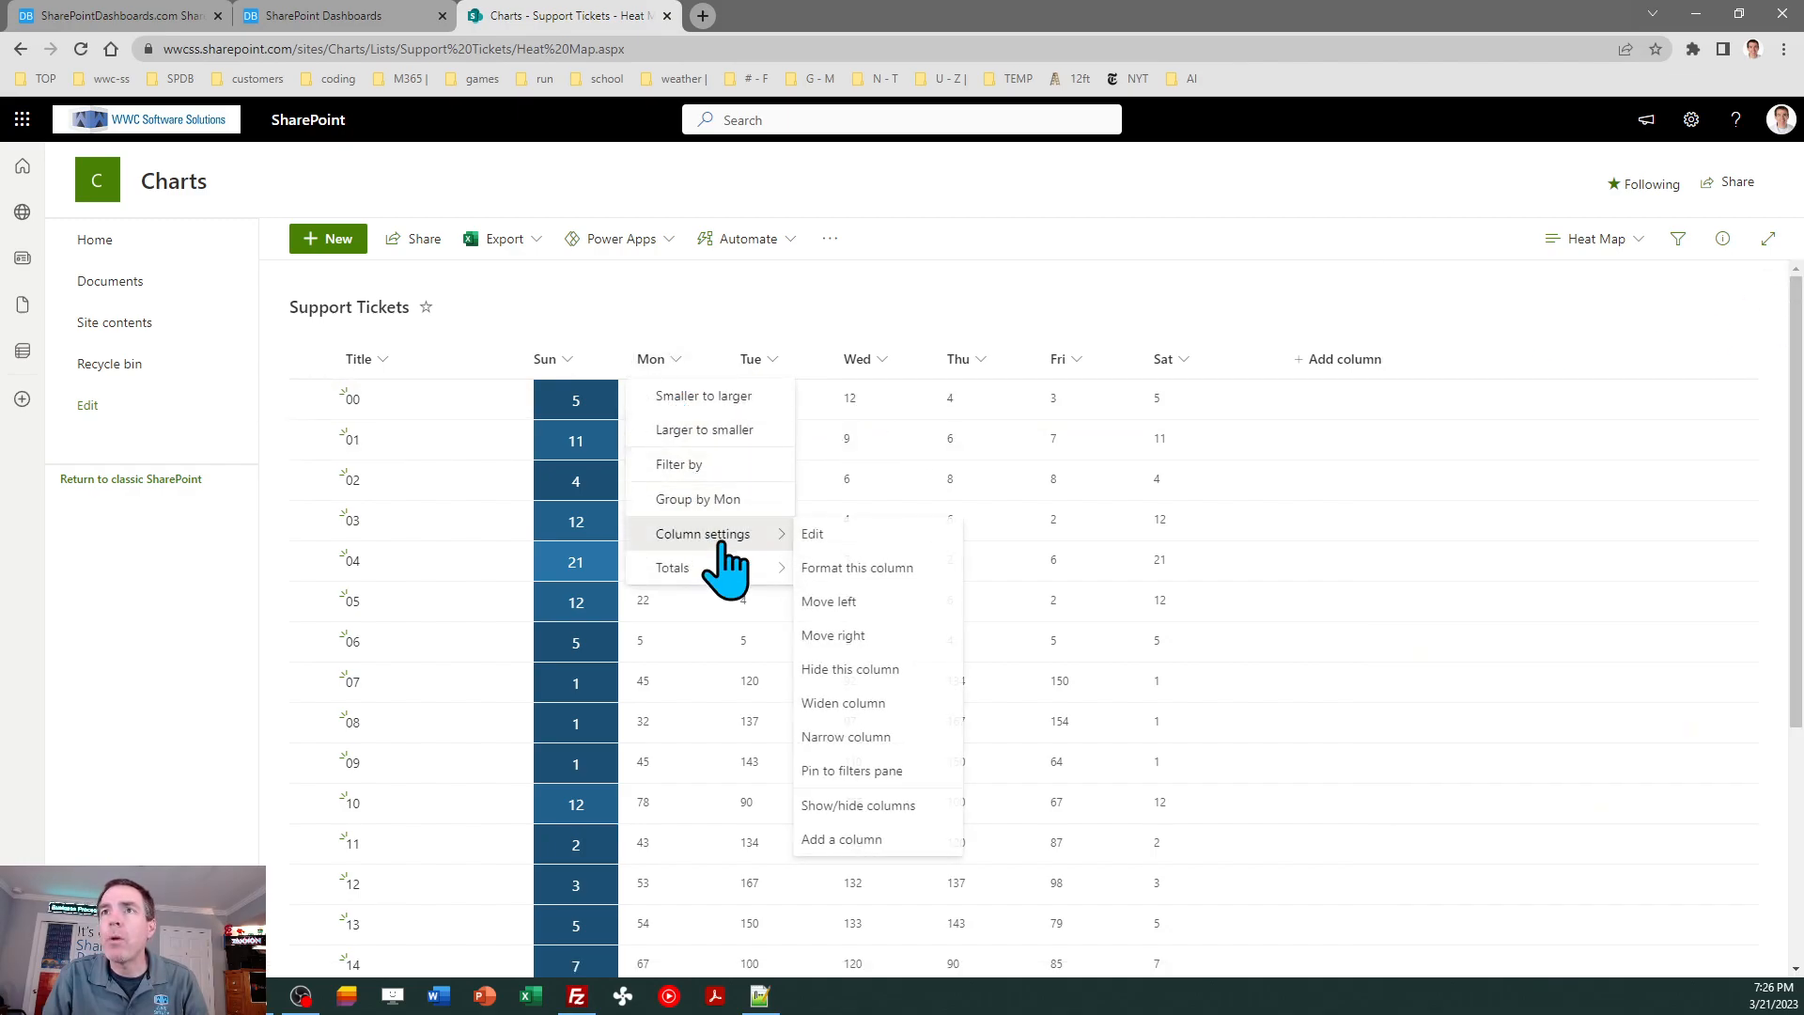
pyautogui.click(857, 569)
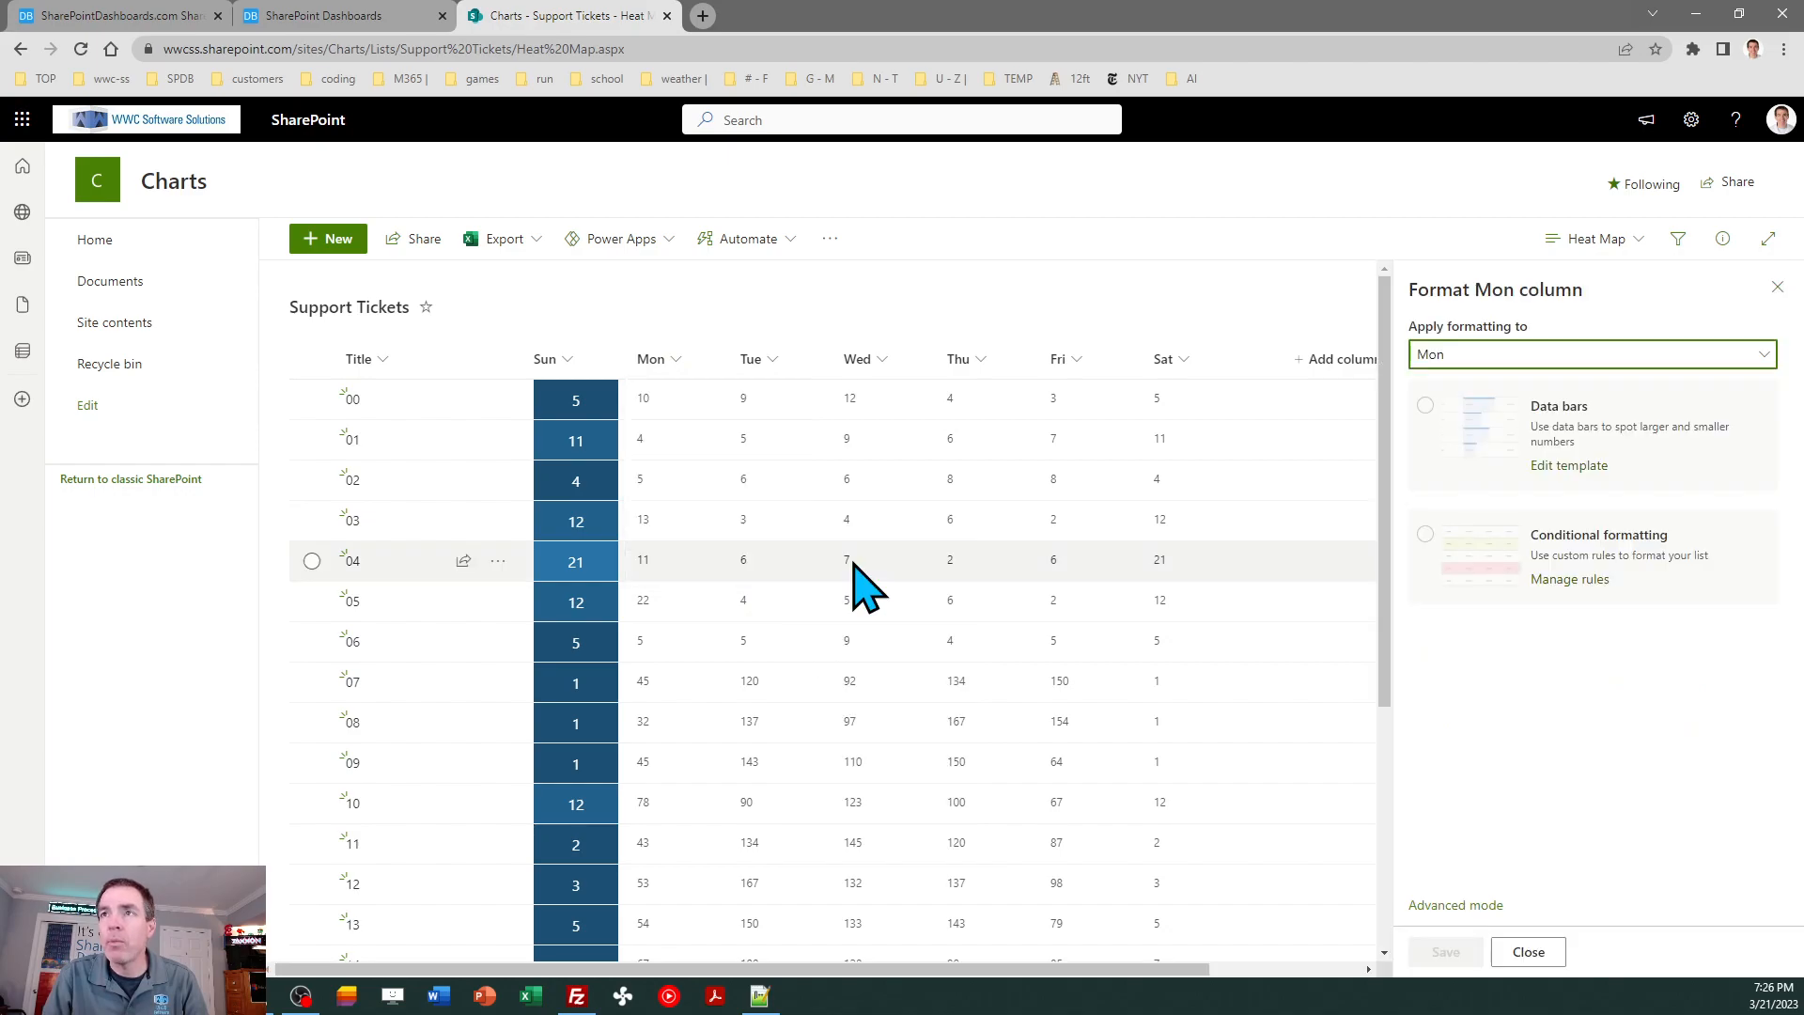
pyautogui.click(1462, 894)
pyautogui.click(1544, 704)
pyautogui.hotkey('ctrl', 'a')
pyautogui.hotkey('ctrl', 'v')
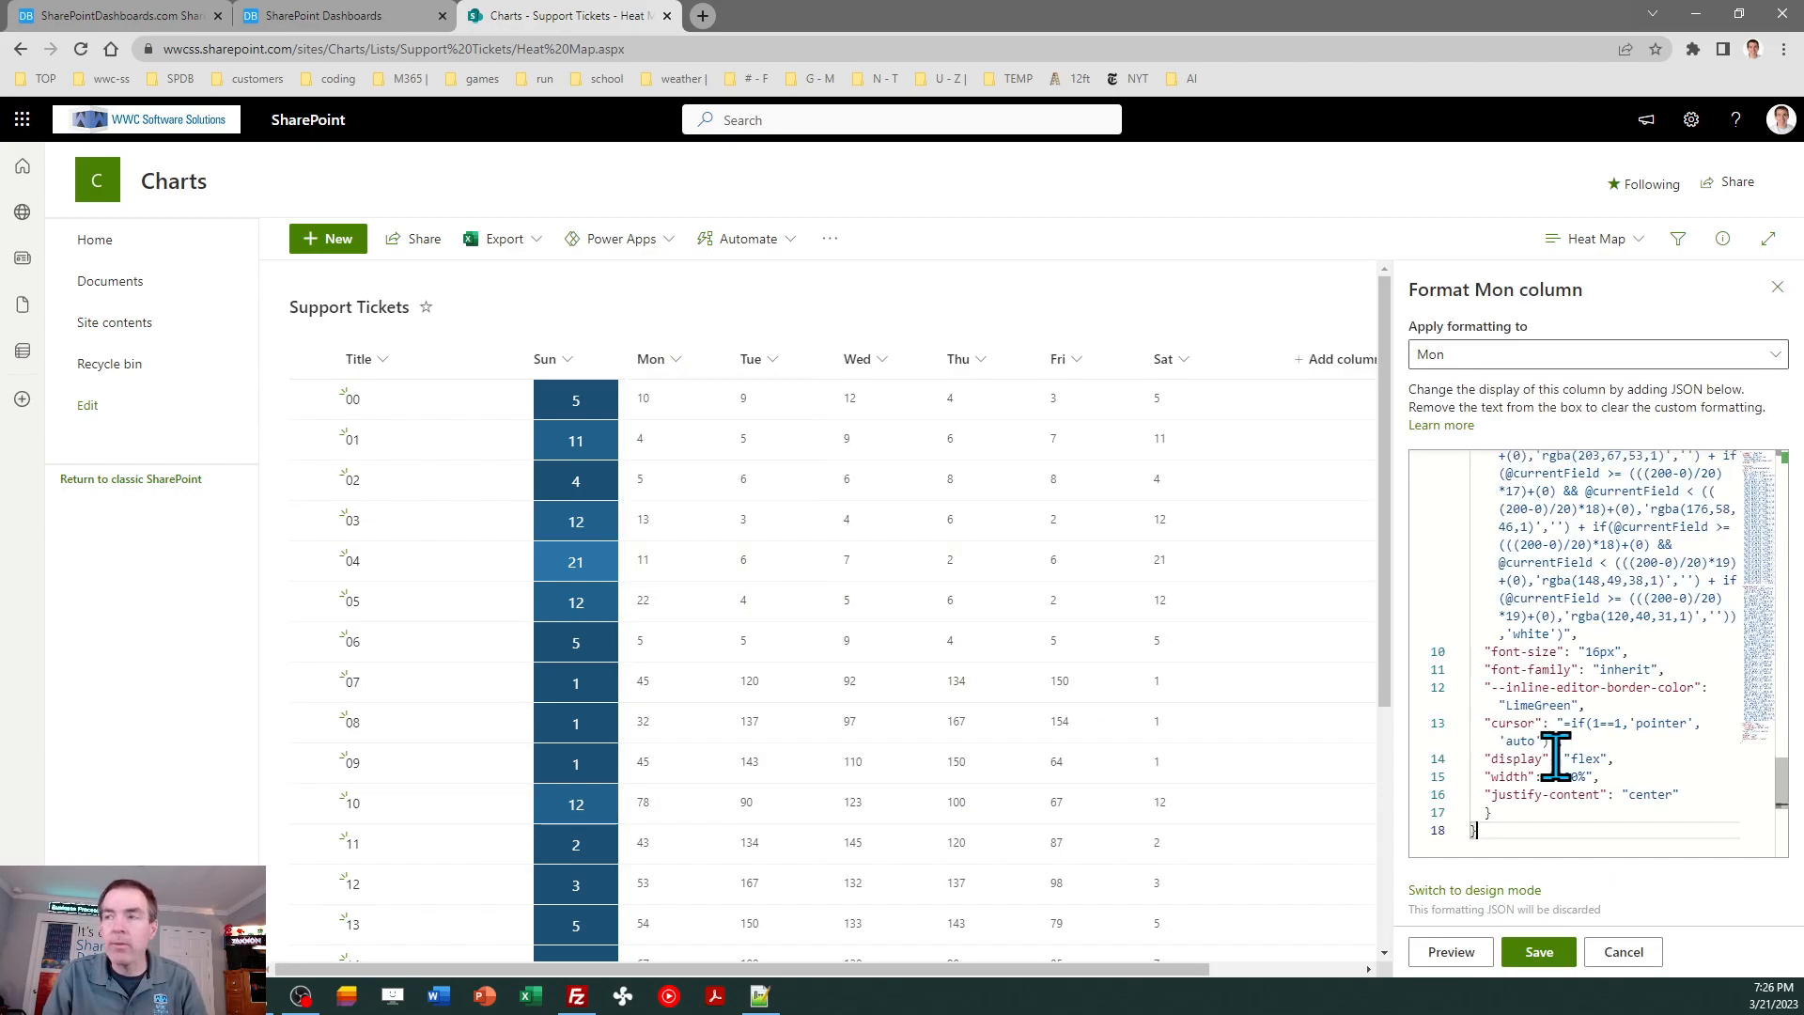
pyautogui.click(1539, 951)
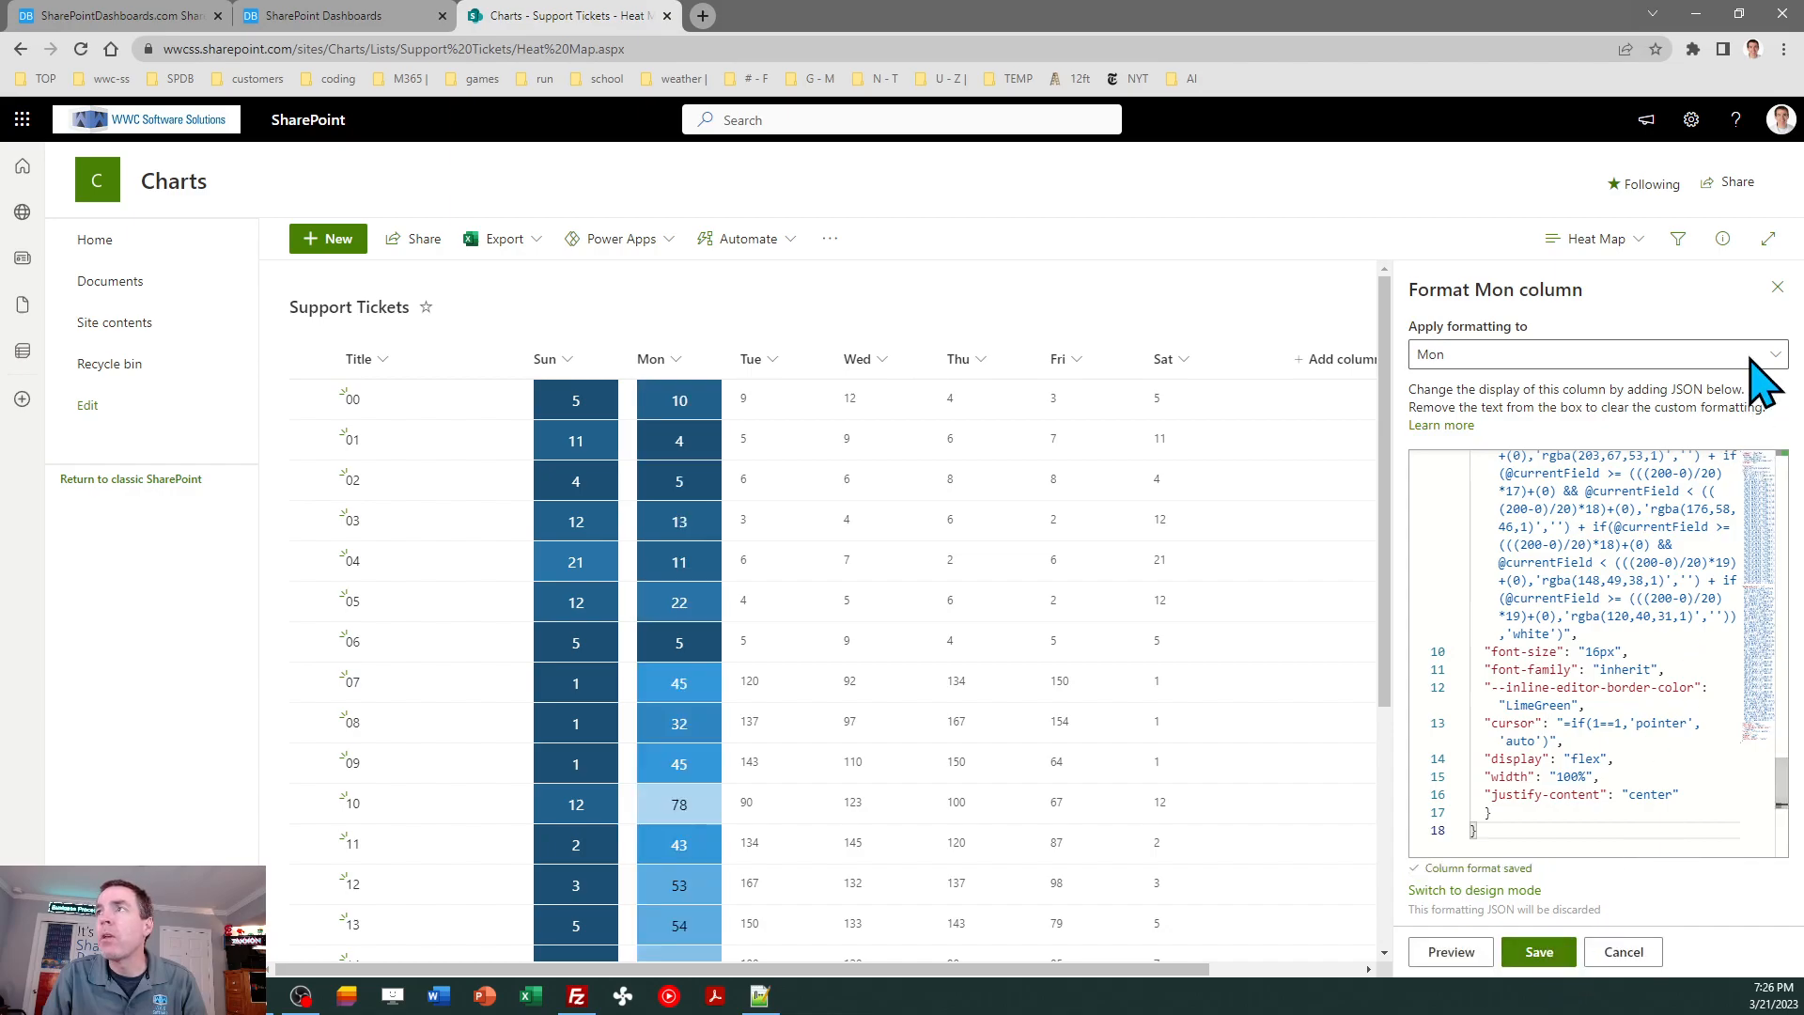
pyautogui.click(1776, 286)
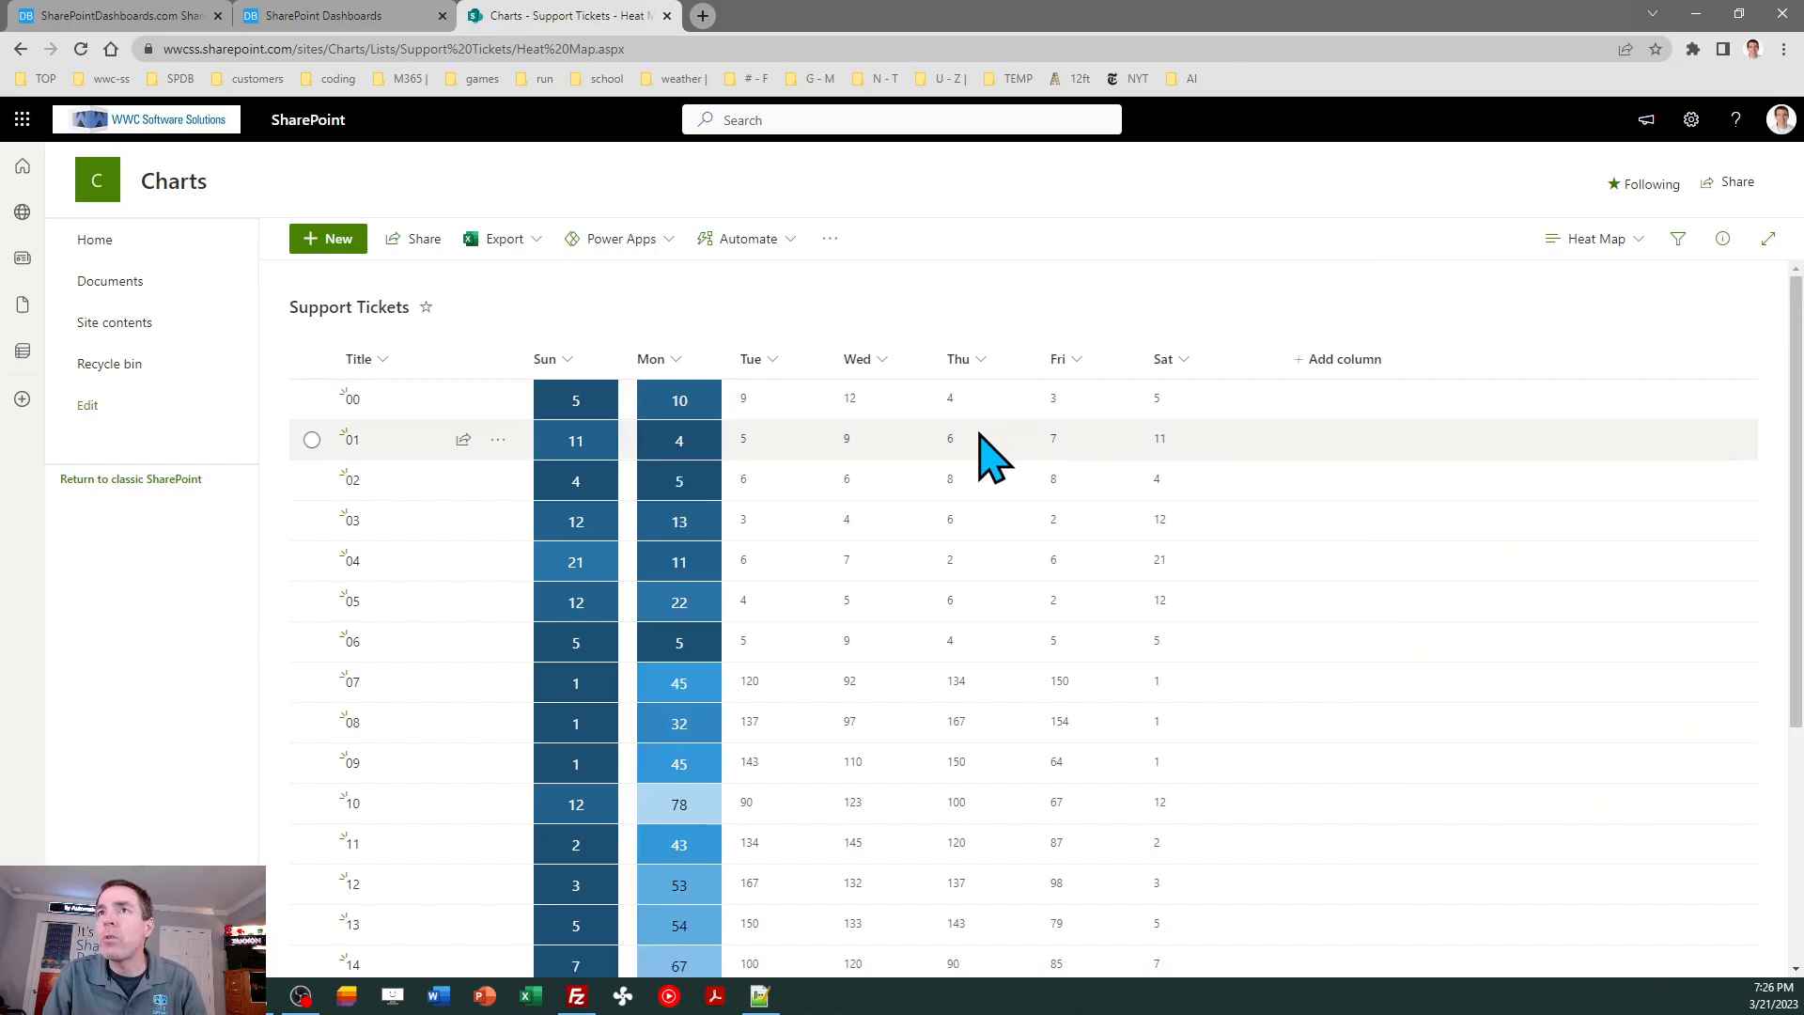
# - Apply the copied heat map template code to the Tue column in advanced mode, save it and close the pane
pyautogui.click(772, 356)
pyautogui.moveTo(806, 533)
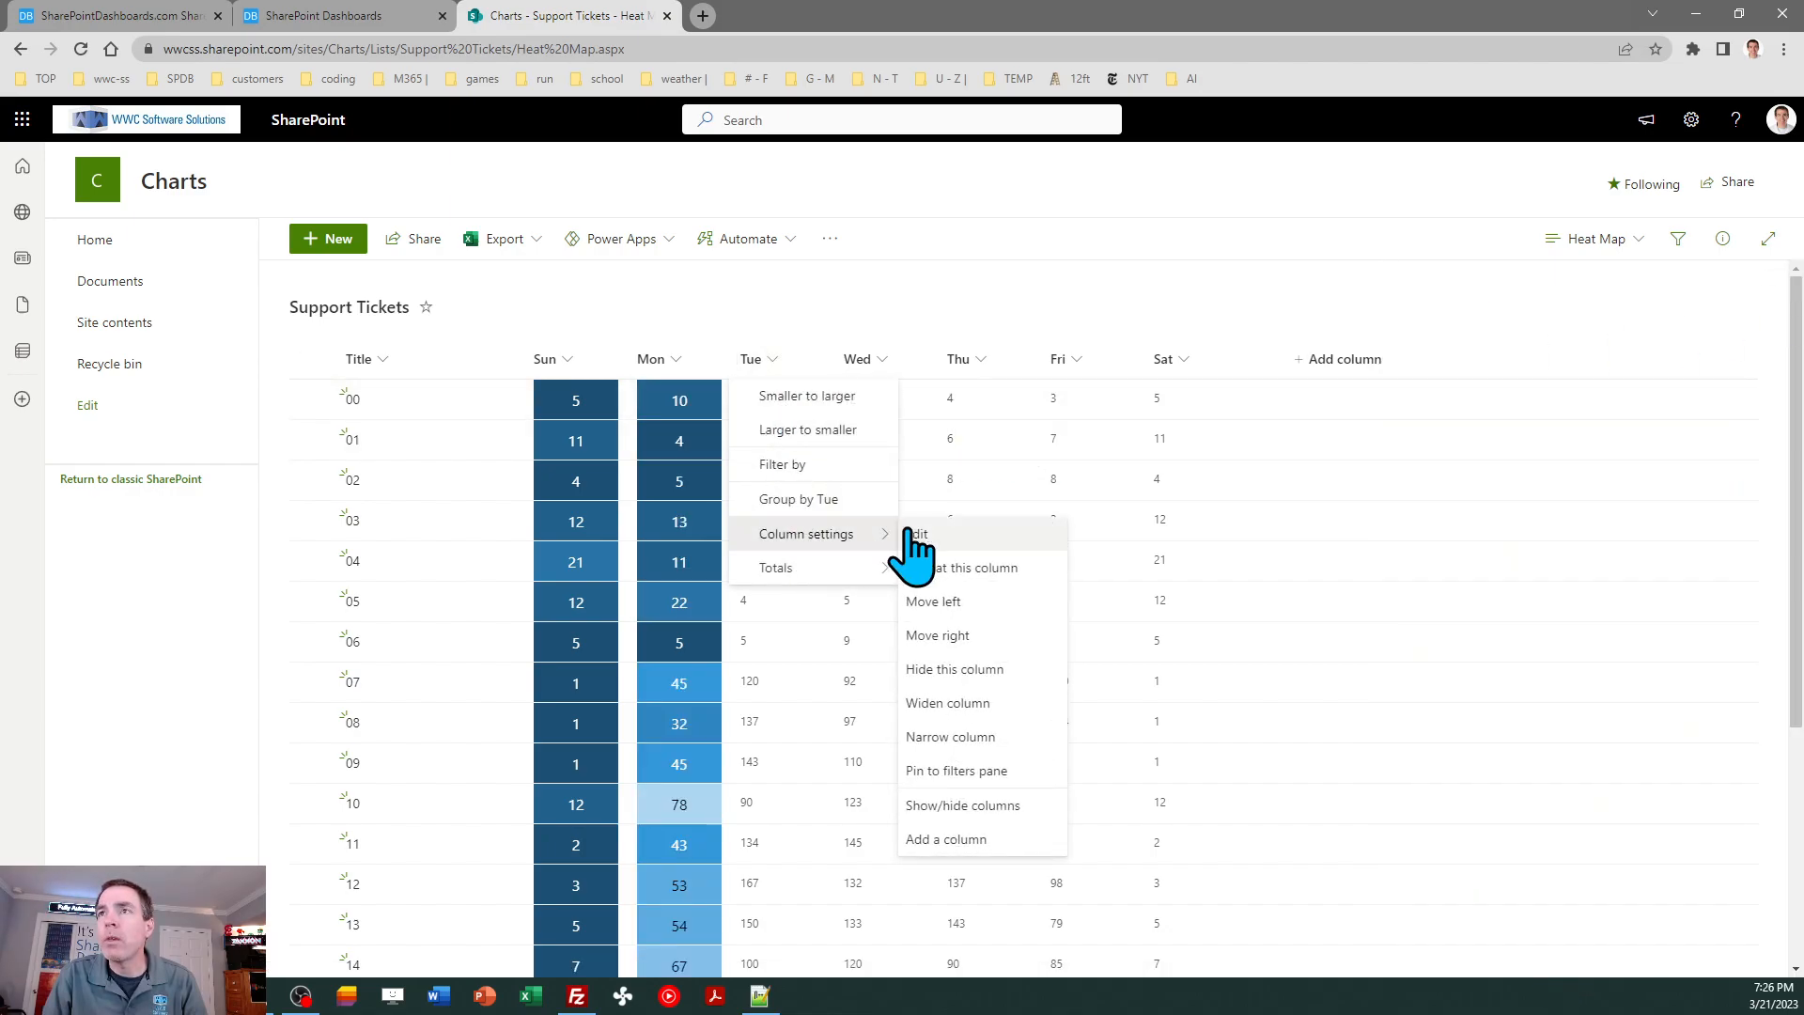
pyautogui.click(930, 568)
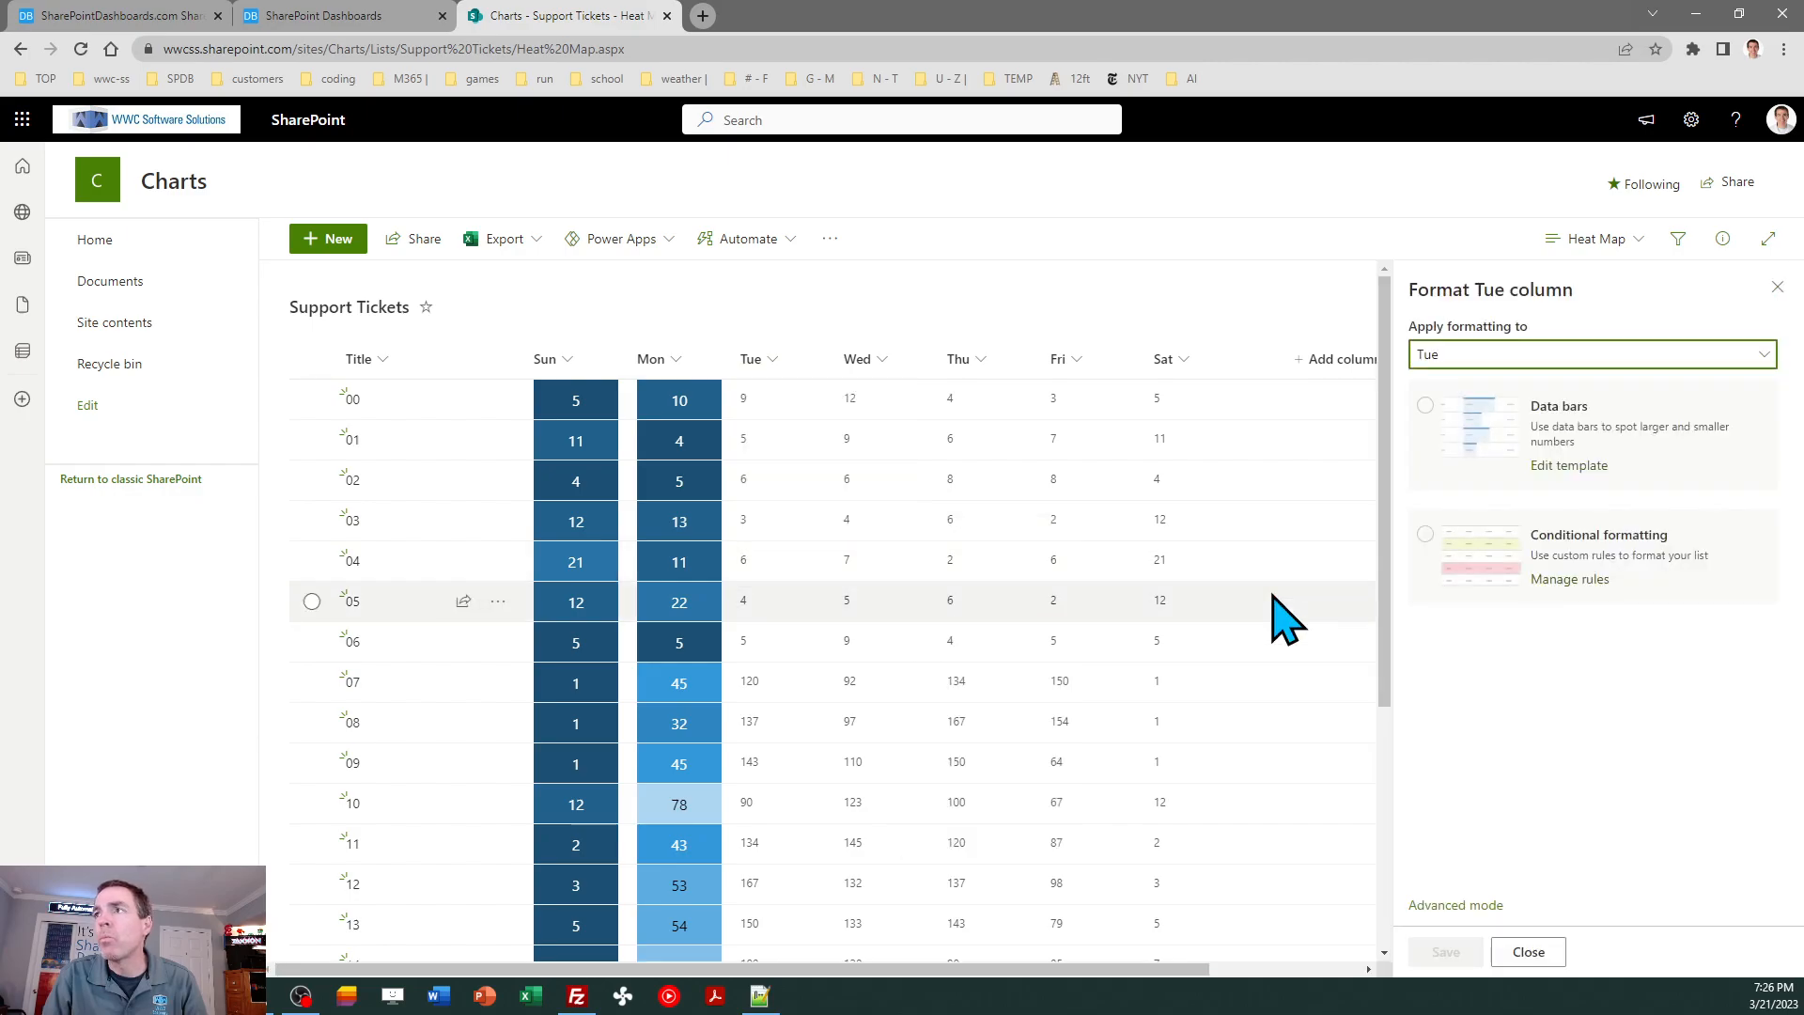
pyautogui.click(1475, 900)
pyautogui.click(1566, 635)
pyautogui.hotkey('ctrl', 'a')
pyautogui.hotkey('ctrl', 'v')
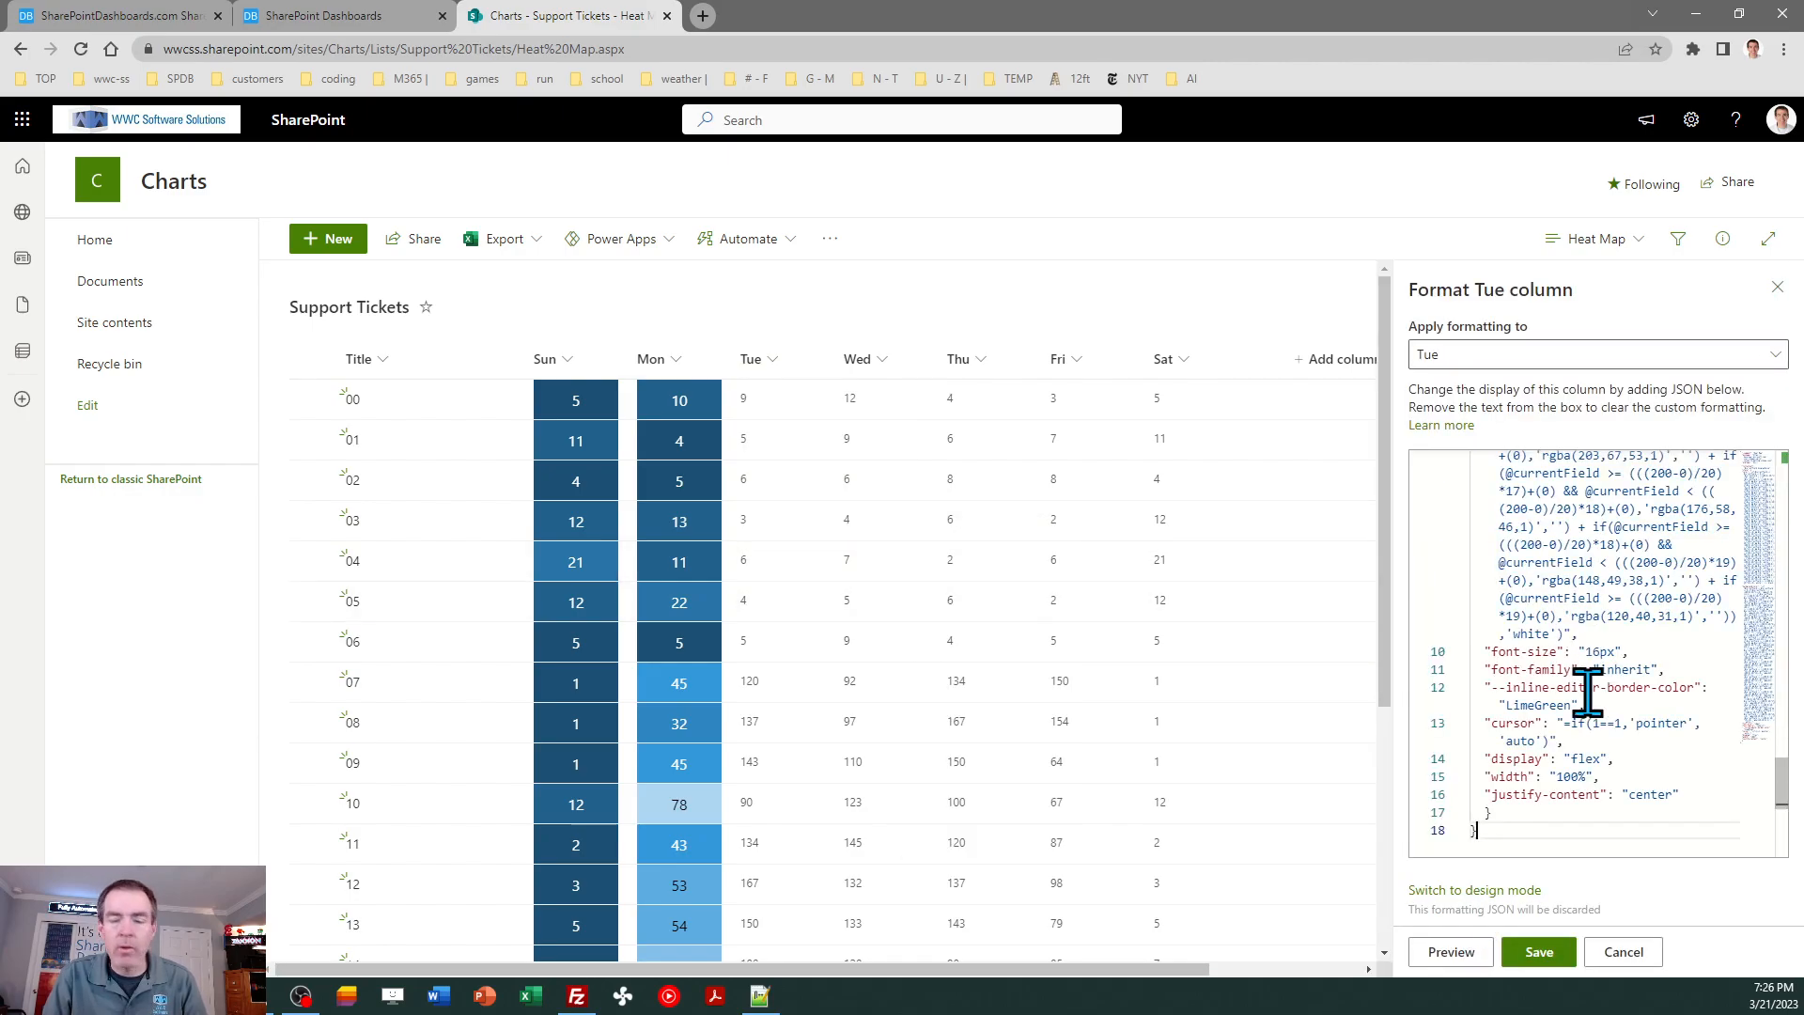
pyautogui.click(1539, 951)
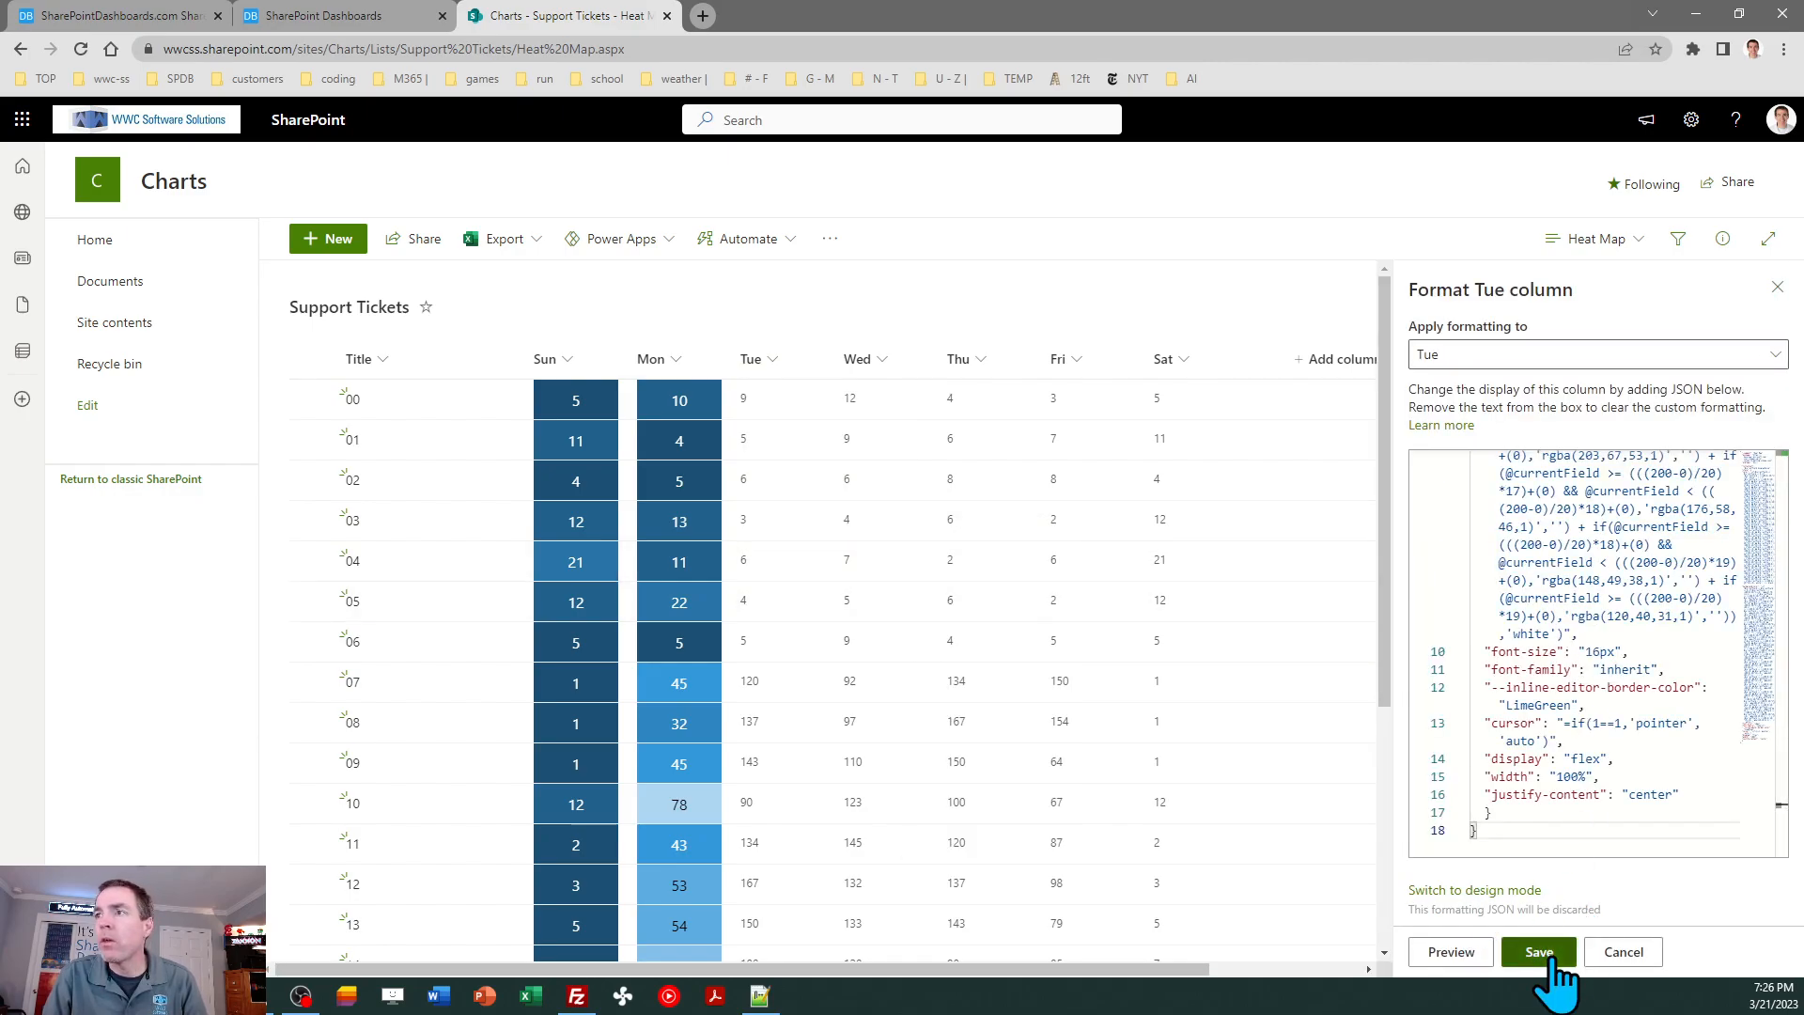
pyautogui.click(1776, 287)
# - Apply the copied heat map template code to the Wed column in advanced mode, save it and close the pane
pyautogui.click(884, 361)
pyautogui.moveTo(937, 547)
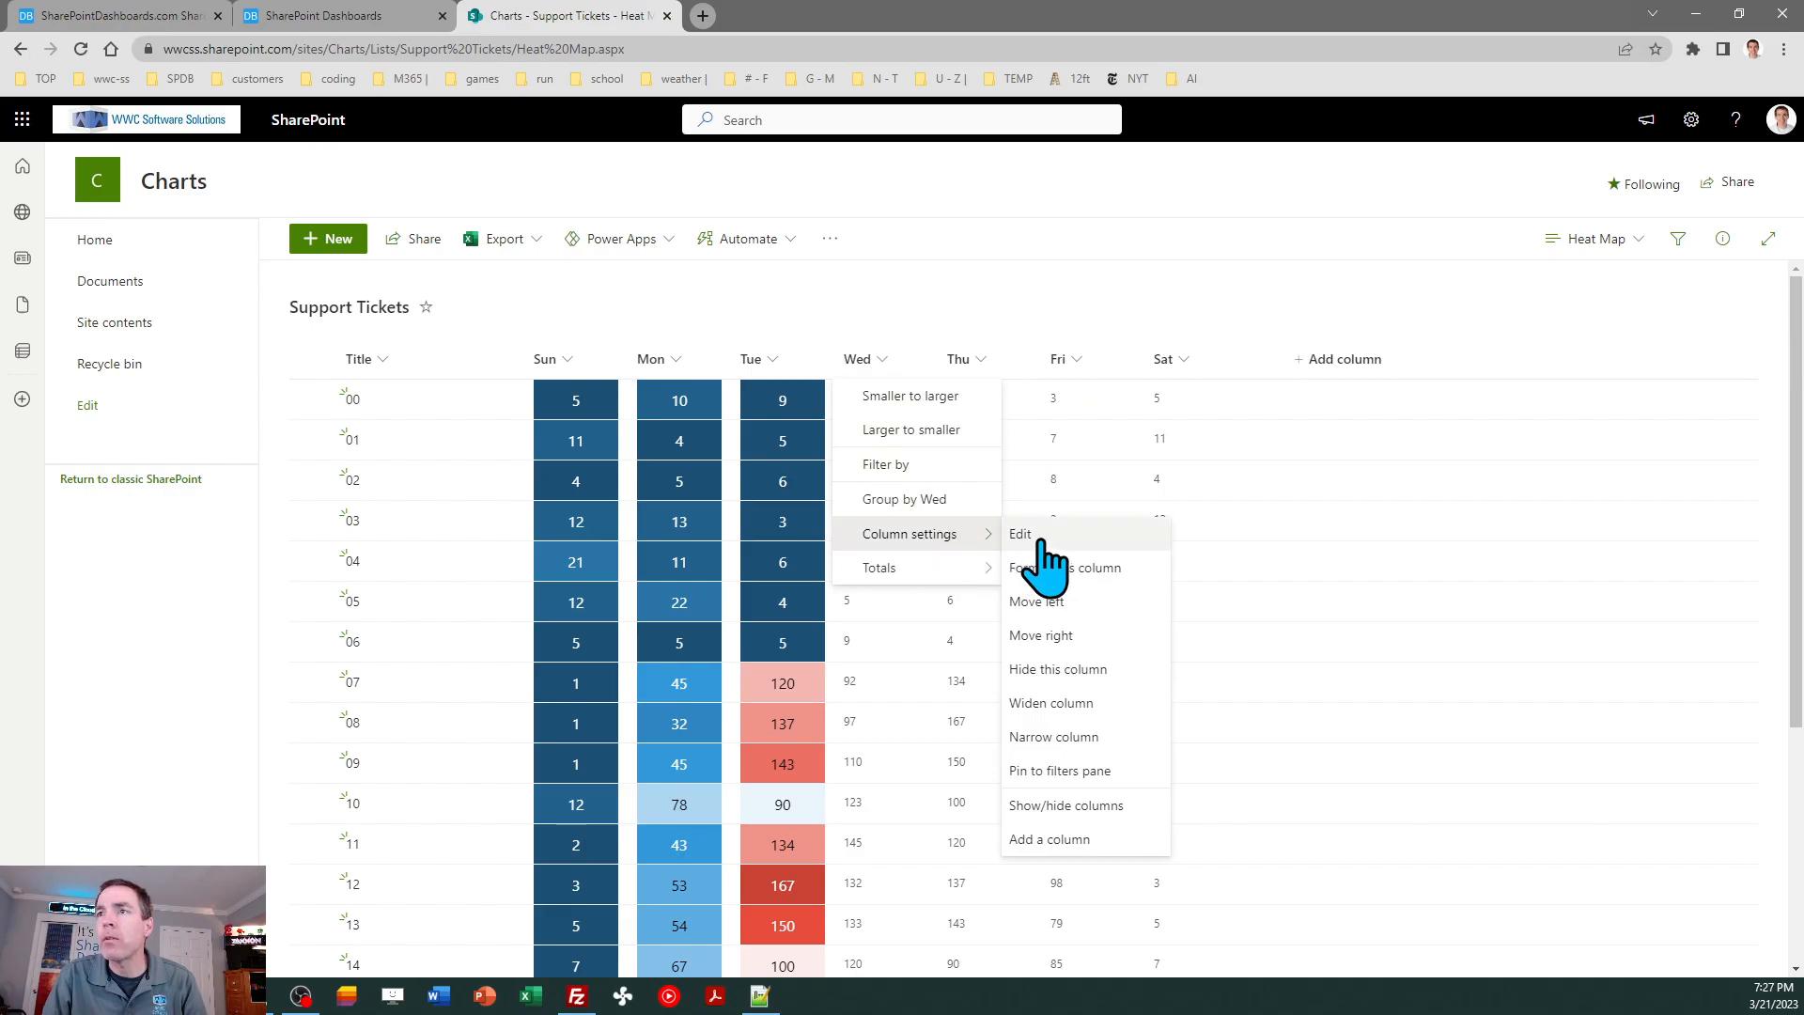
pyautogui.click(1070, 567)
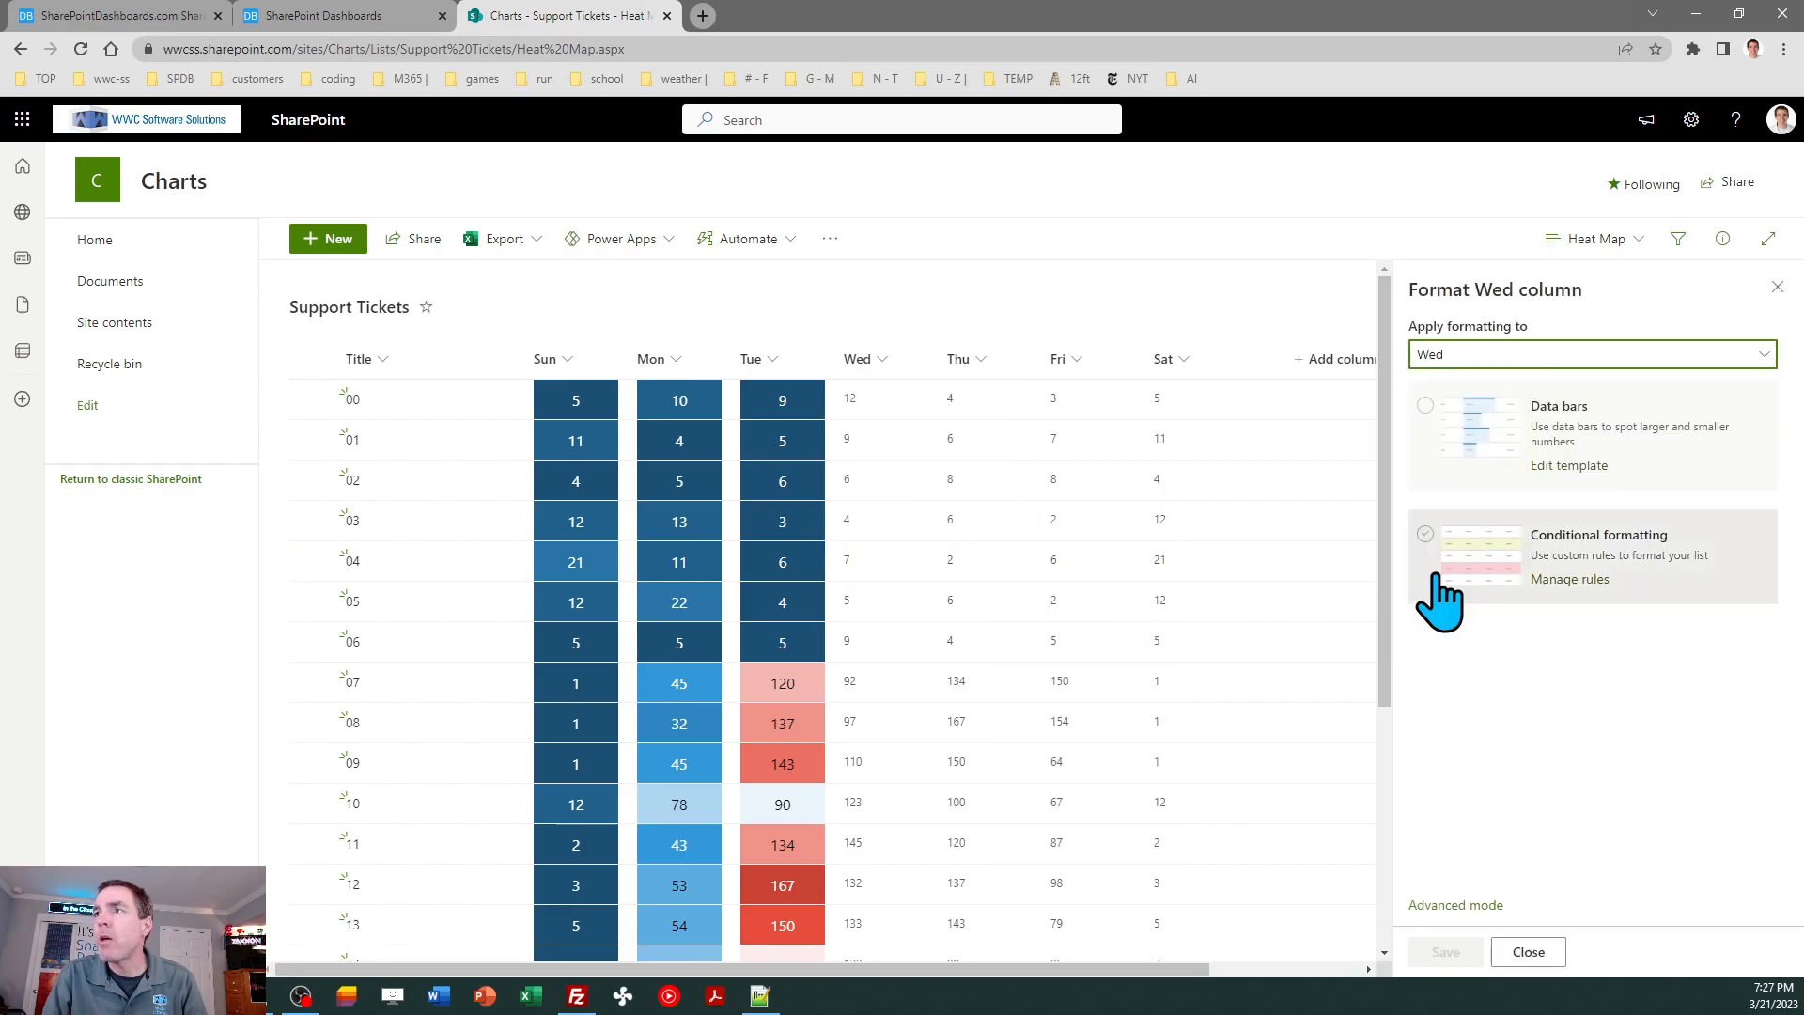
pyautogui.click(1456, 905)
pyautogui.click(1514, 671)
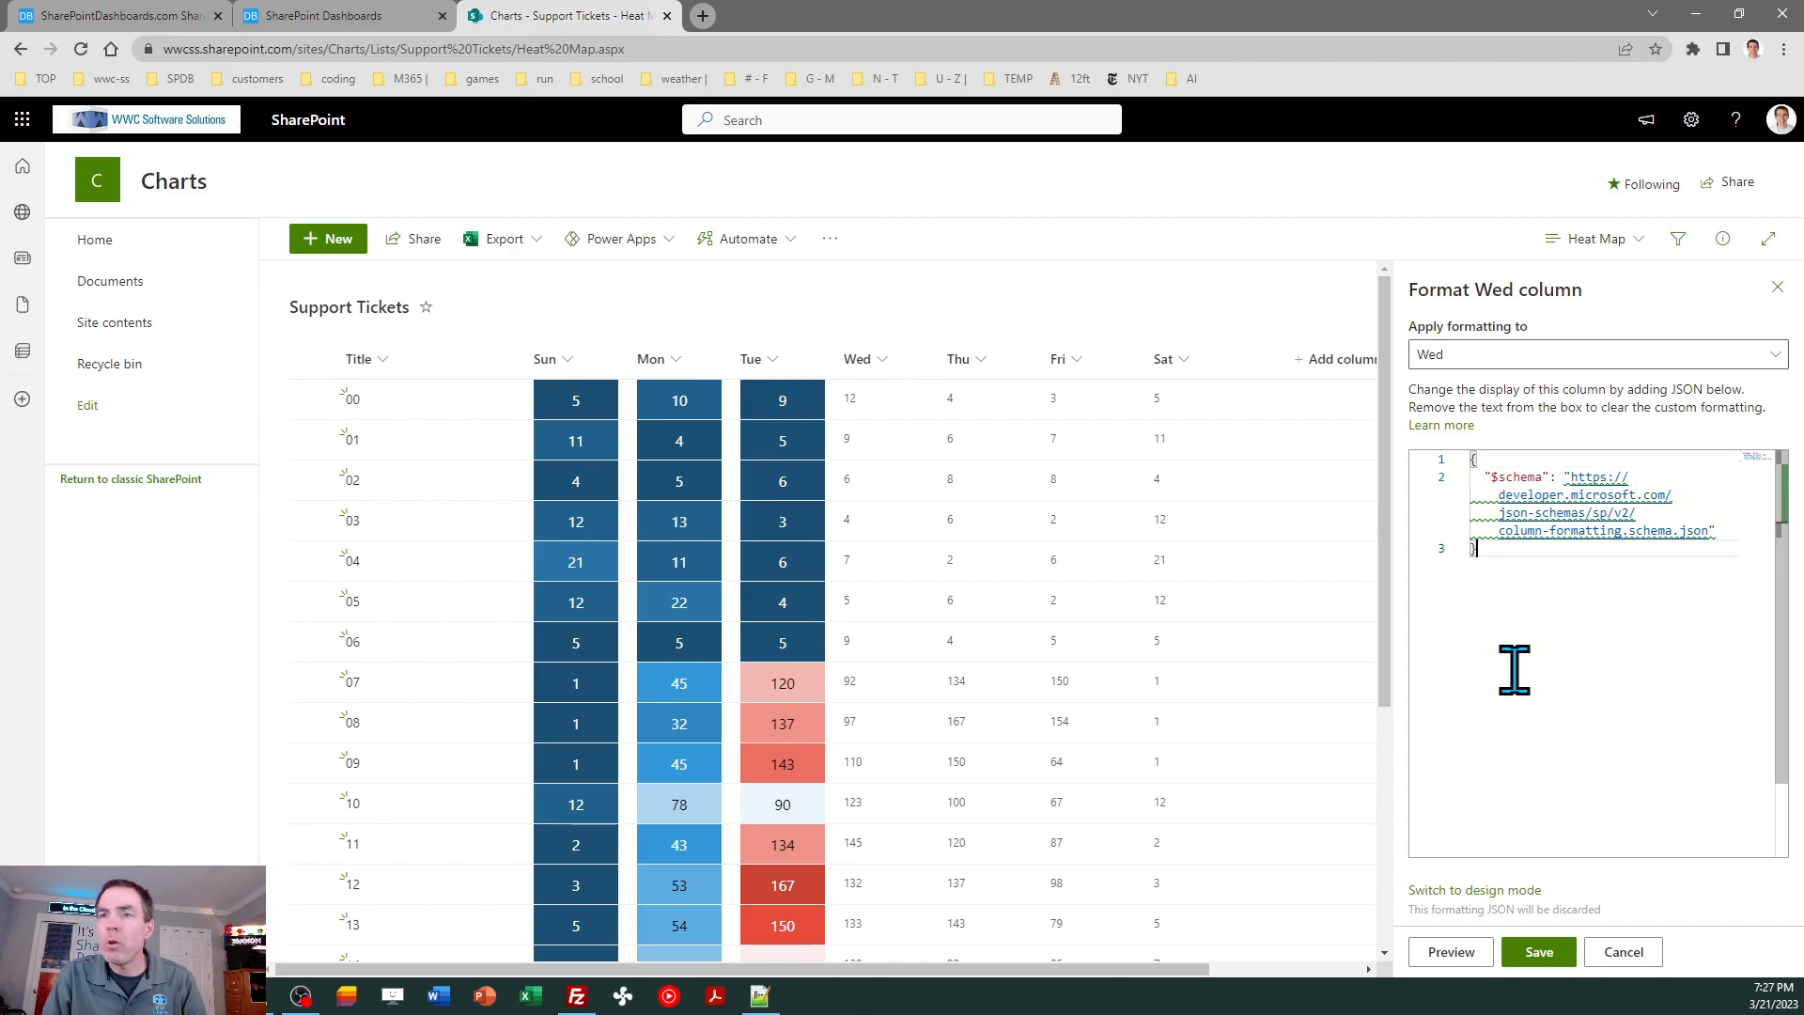
pyautogui.hotkey('ctrl', 'a')
pyautogui.hotkey('ctrl', 'v')
pyautogui.click(1538, 951)
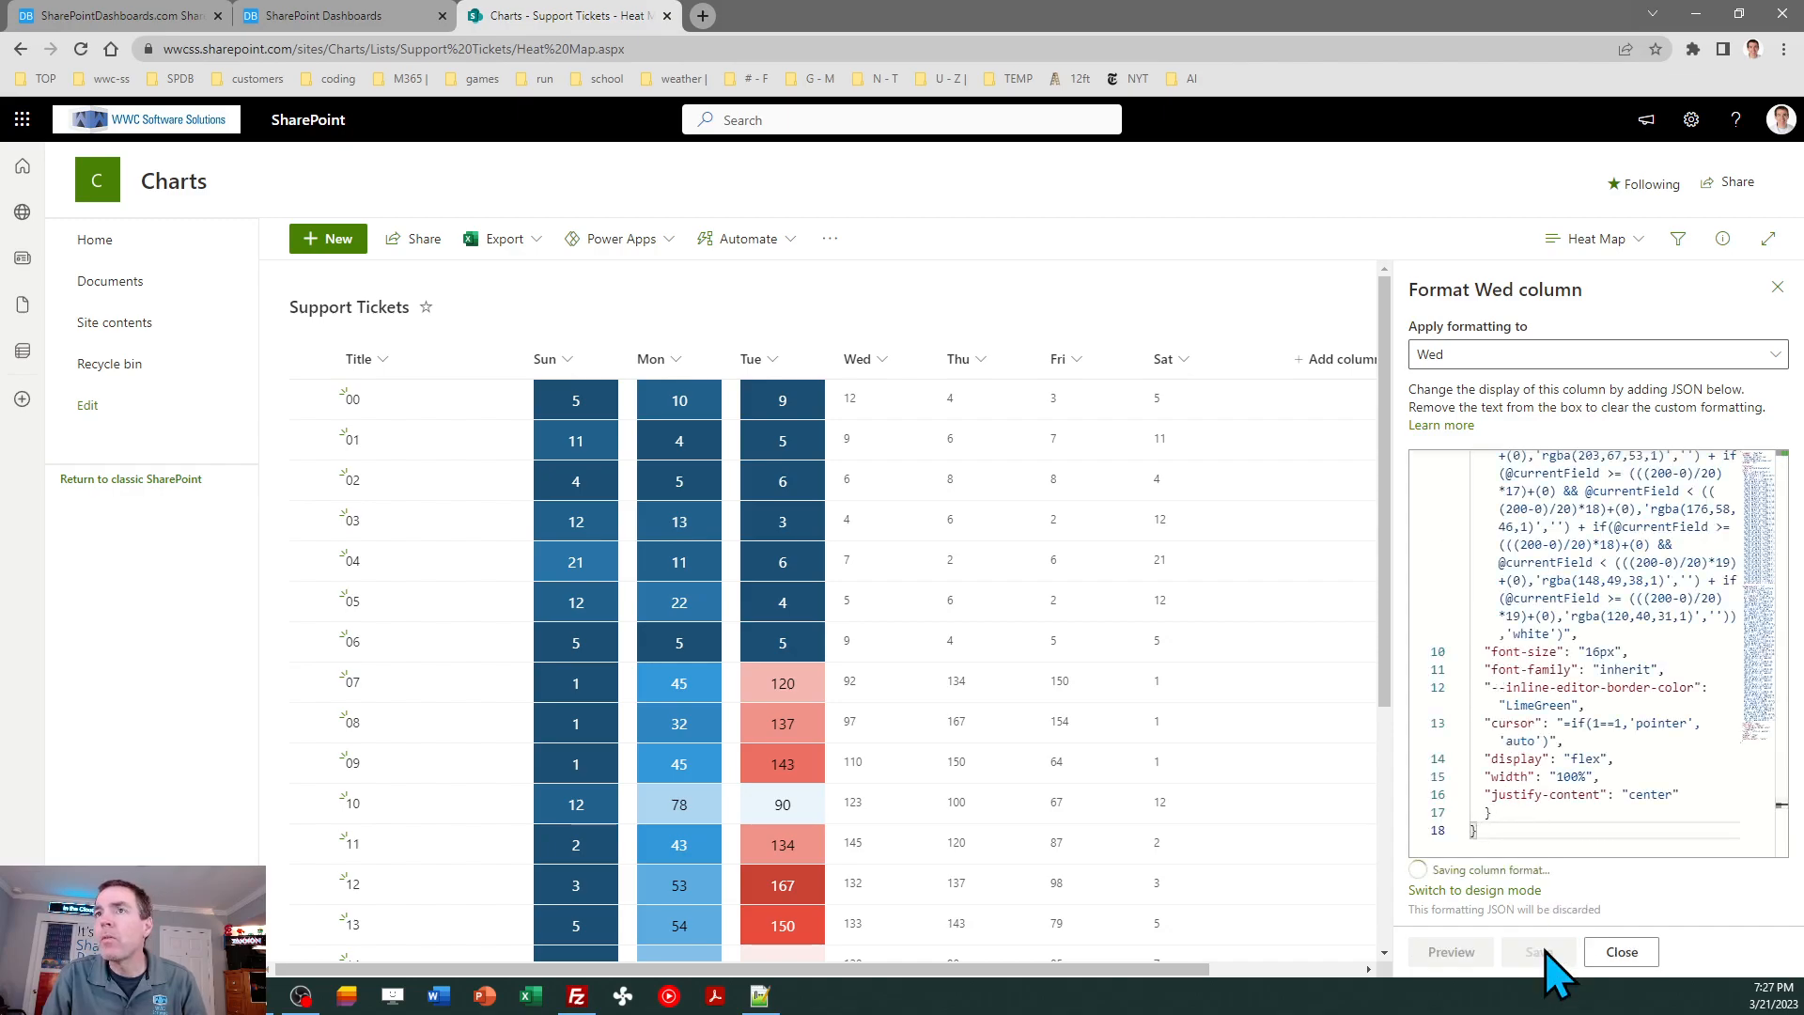
pyautogui.click(1776, 287)
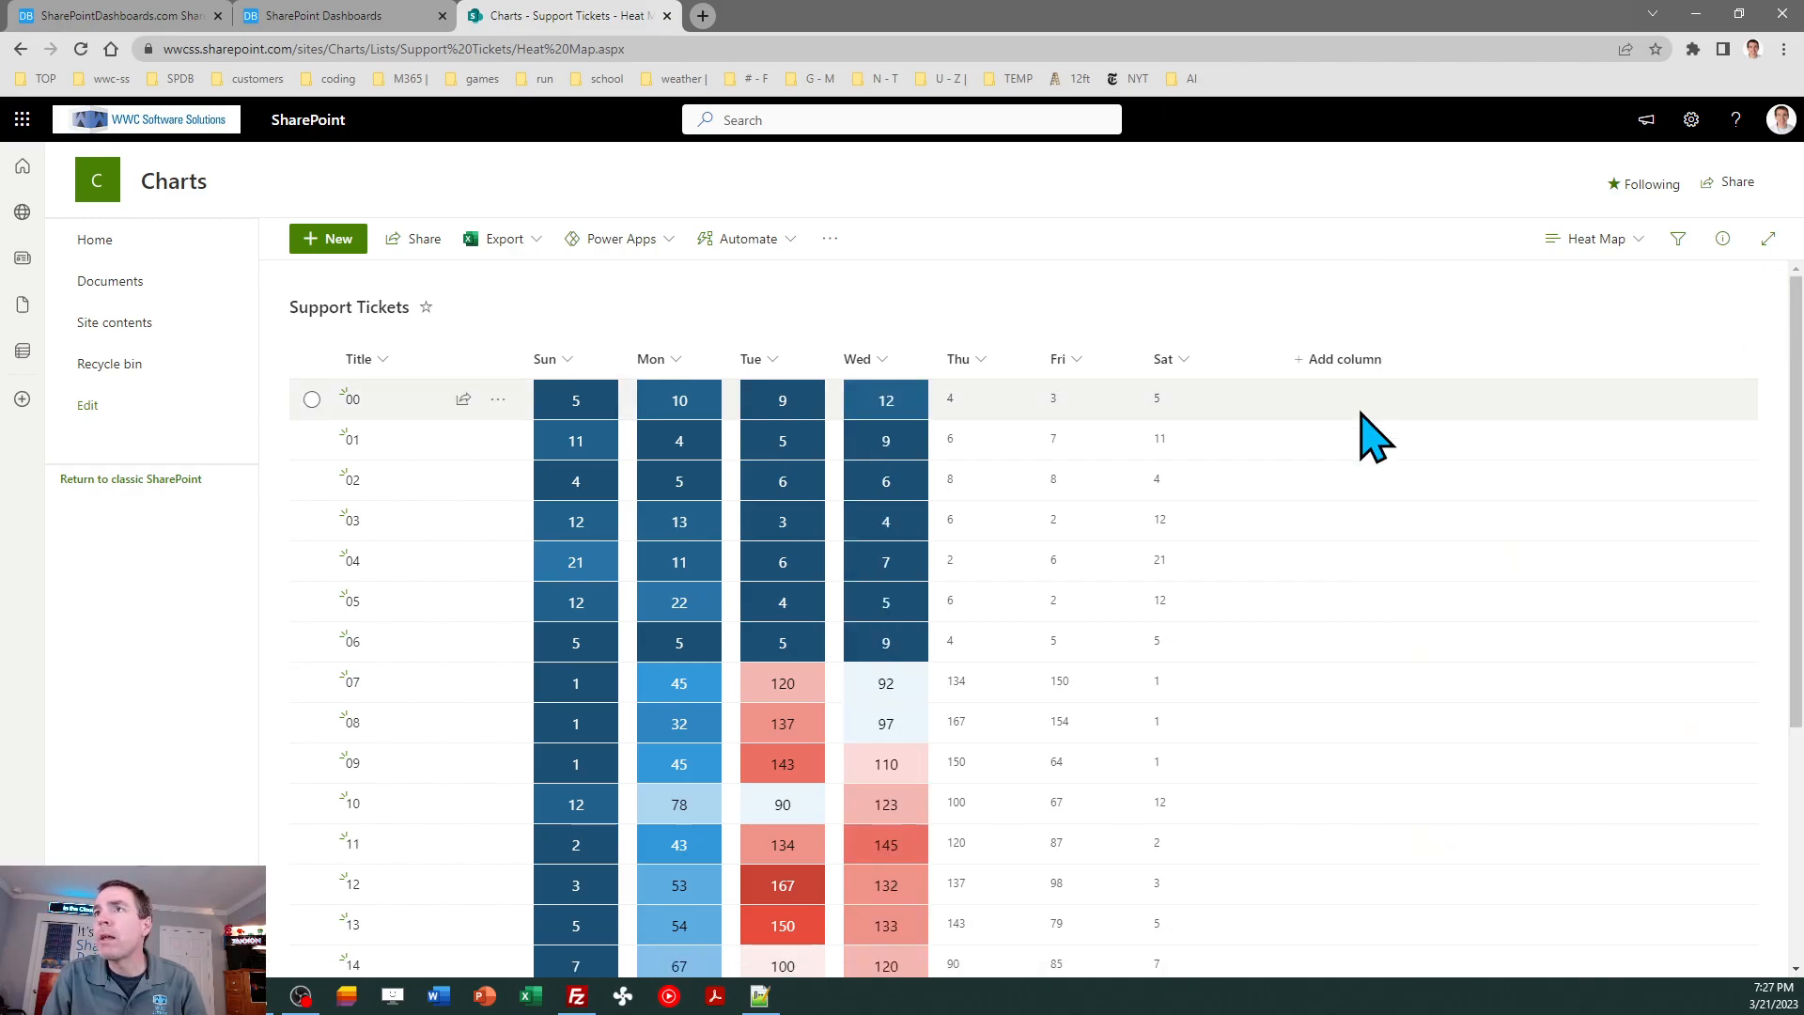
# - Apply the copied heat map template code to the Thu column in advanced mode and save the column format
pyautogui.click(980, 365)
pyautogui.moveTo(1059, 538)
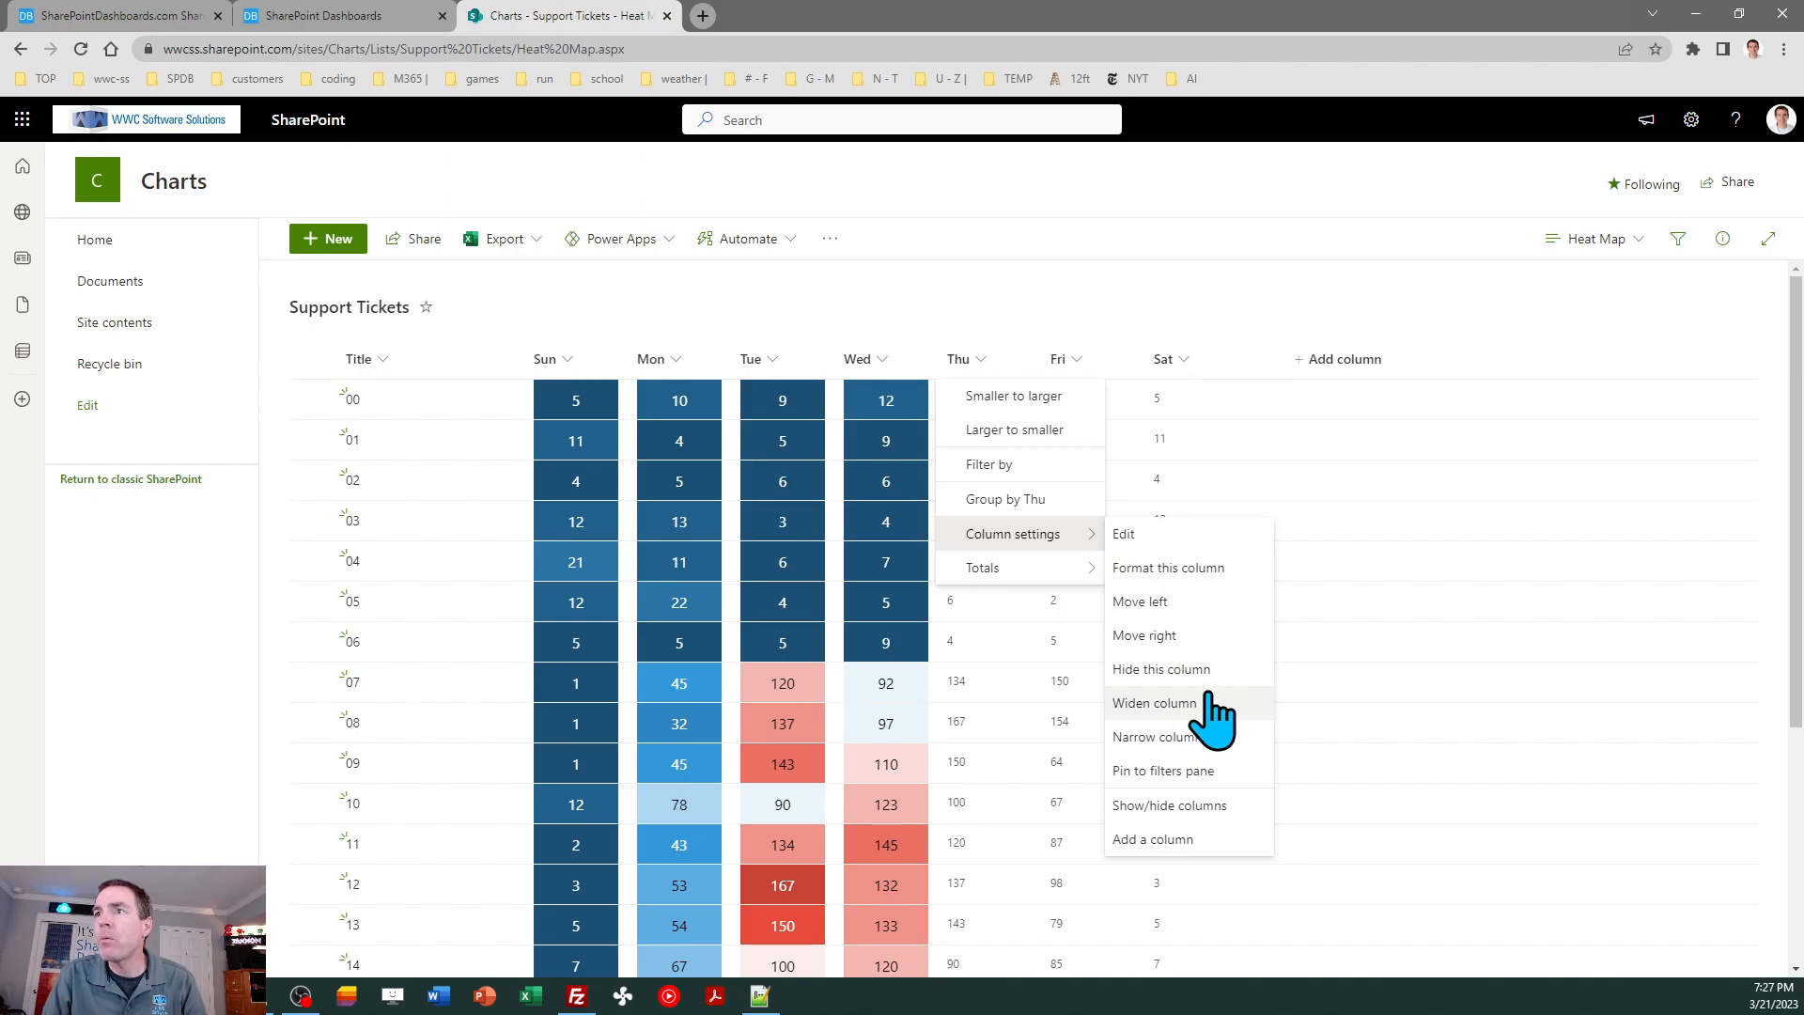
pyautogui.click(1207, 569)
pyautogui.click(1473, 902)
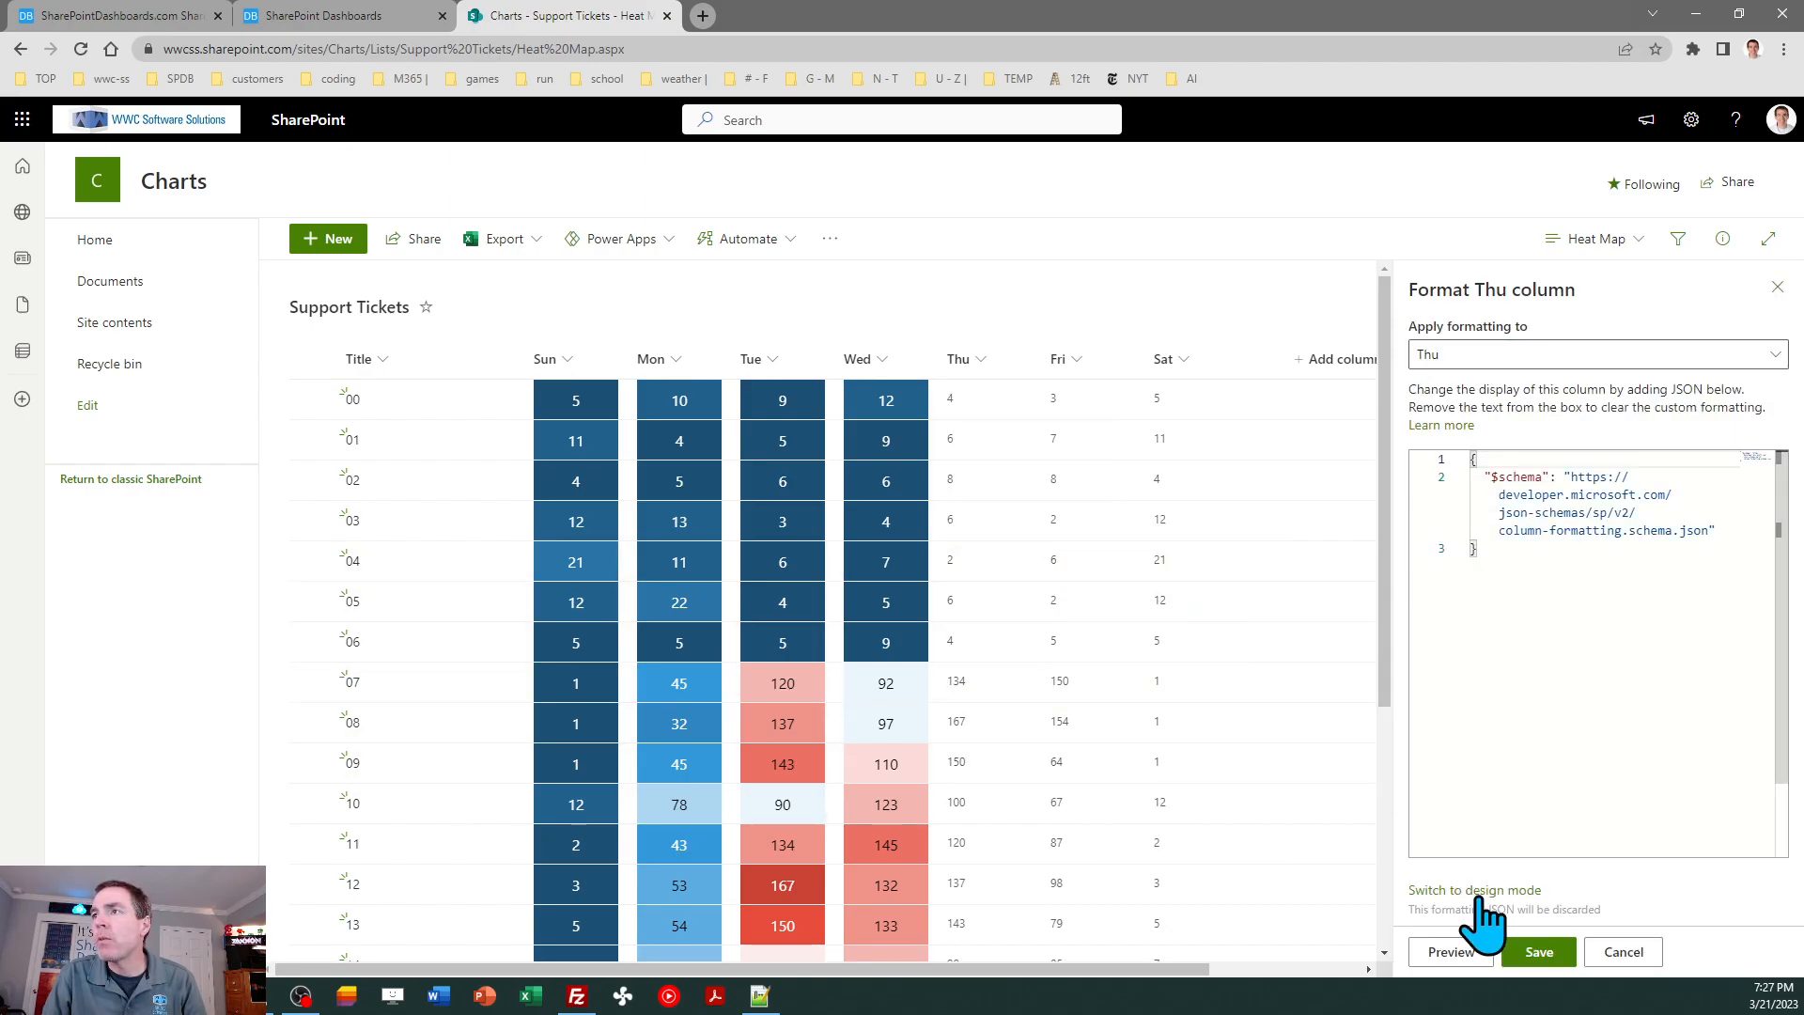
pyautogui.hotkey('ctrl', 'a')
pyautogui.hotkey('ctrl', 'v')
pyautogui.click(1539, 950)
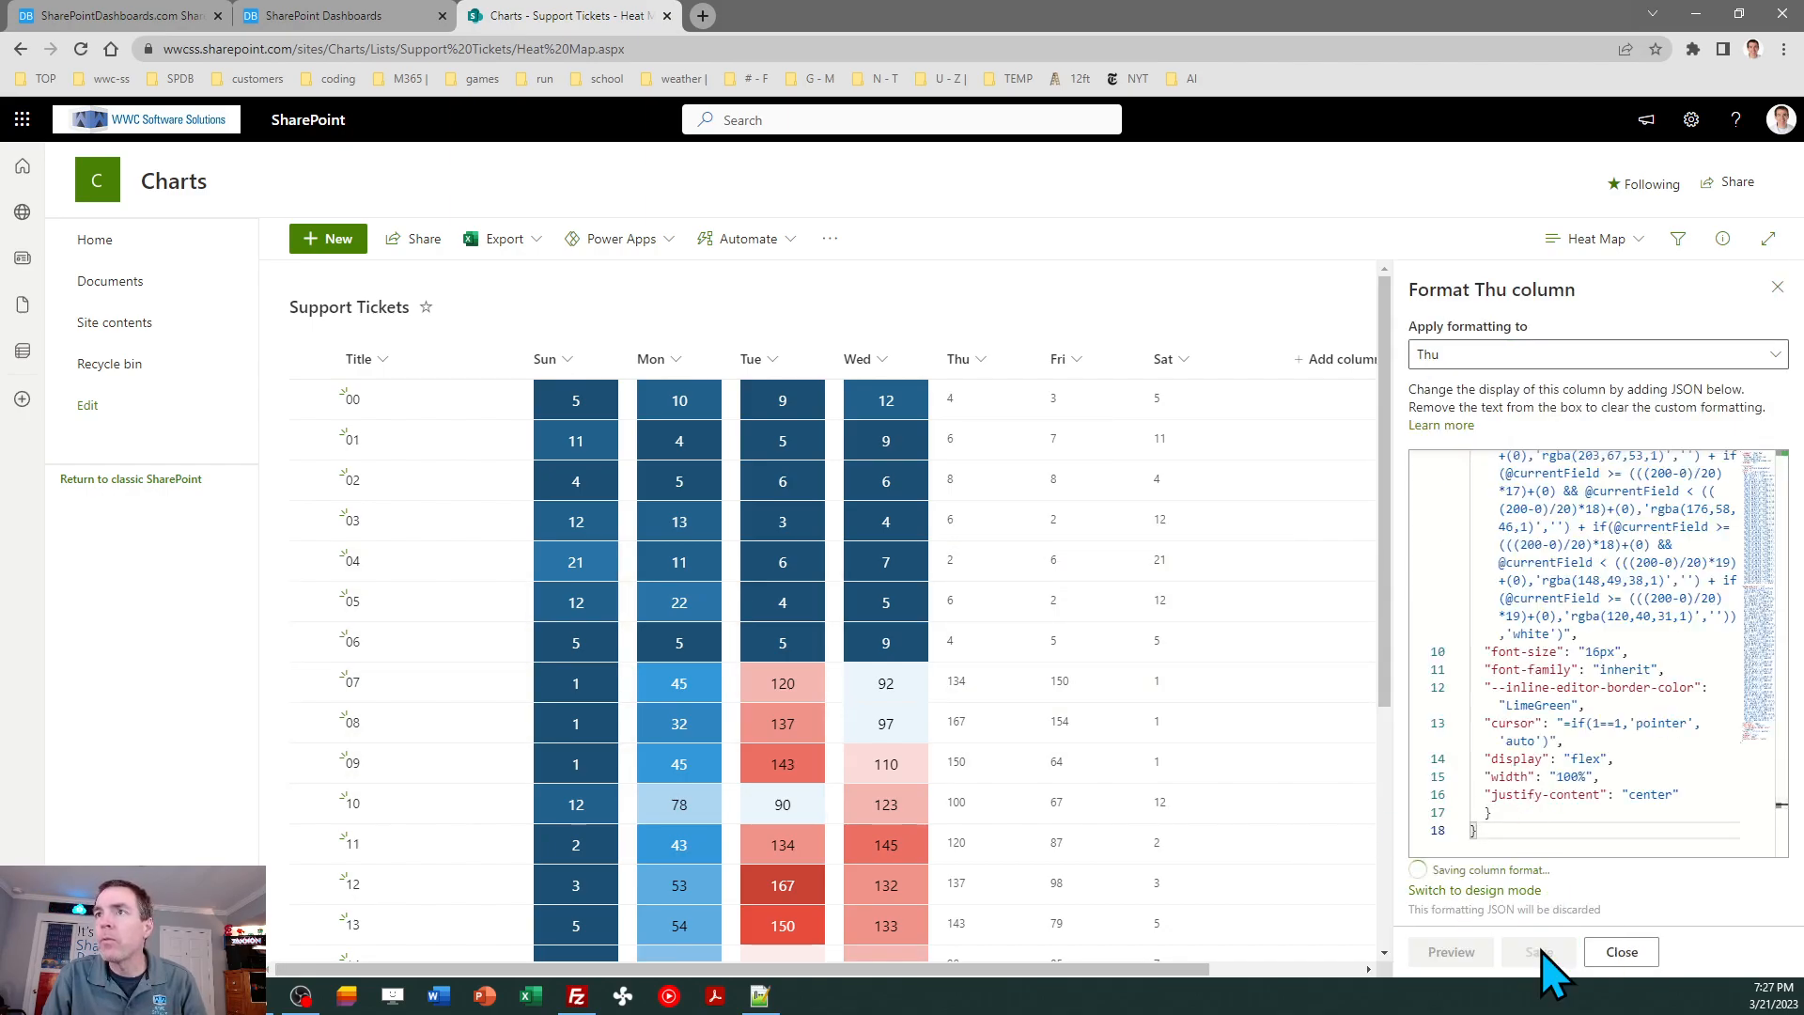
# - Apply the copied heat map template code to the Fri column in advanced mode, save it and close the pane
pyautogui.click(1776, 286)
pyautogui.click(1079, 361)
pyautogui.moveTo(1192, 540)
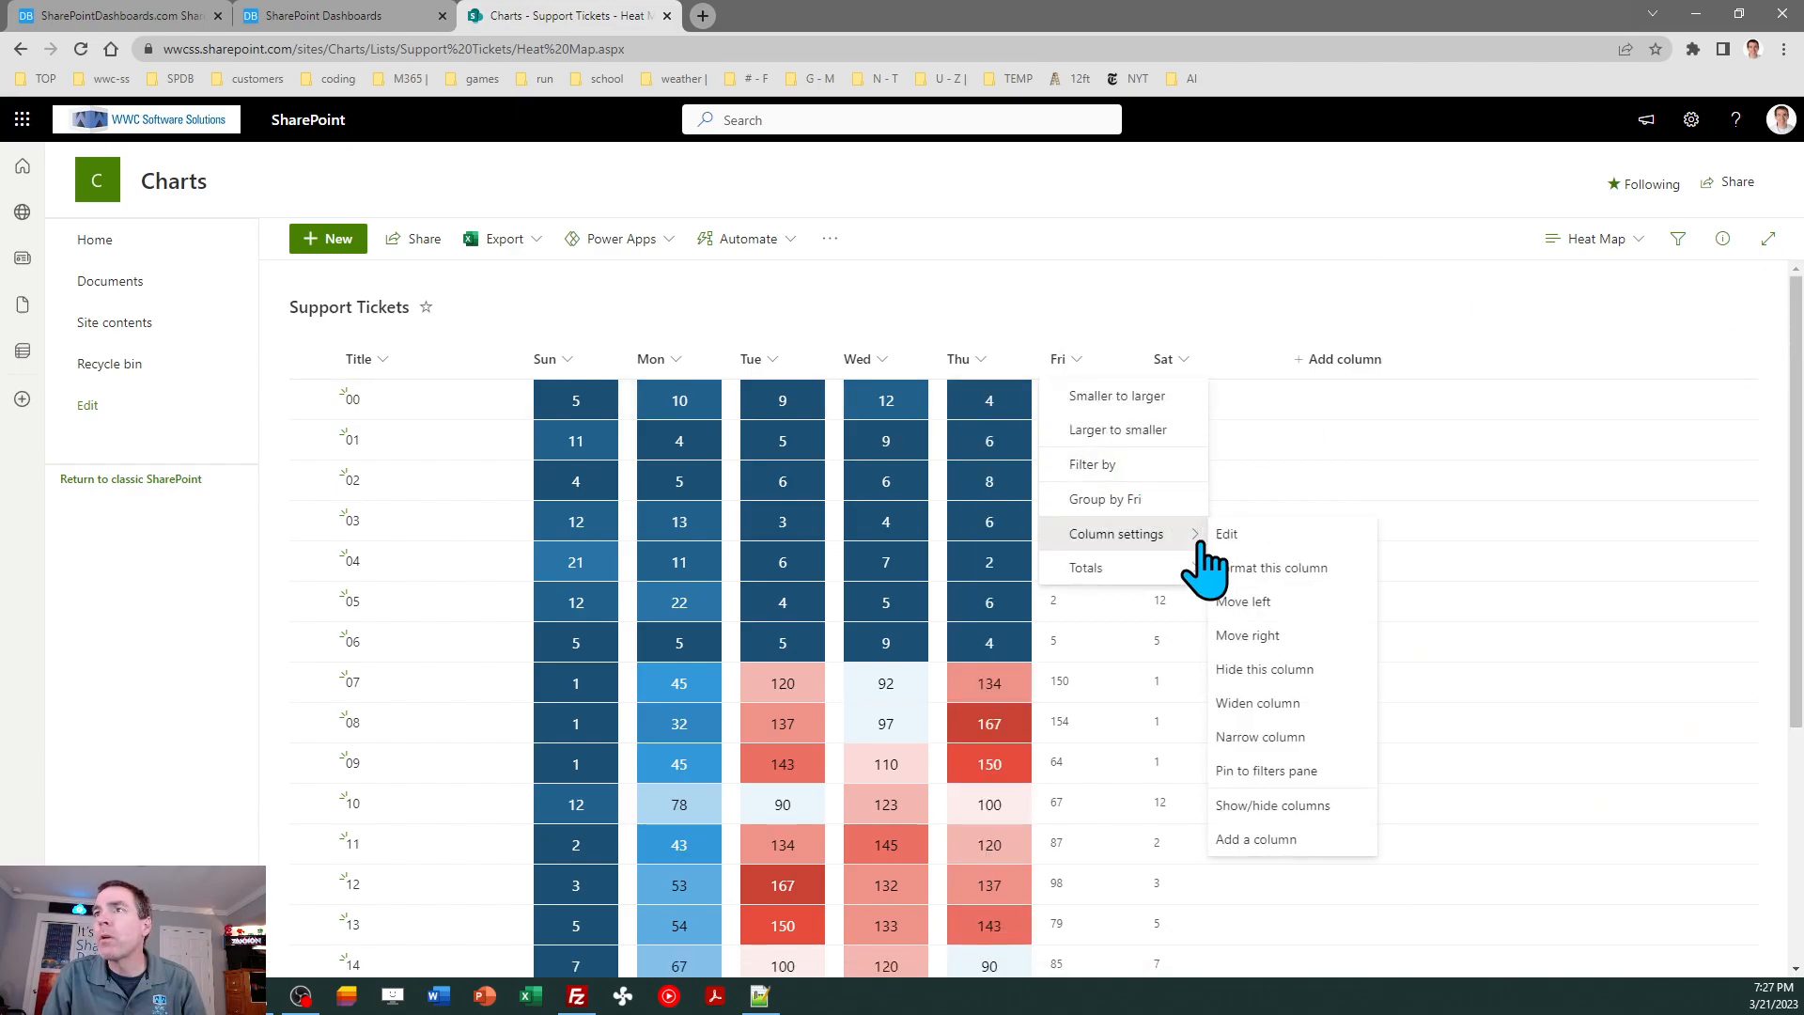
pyautogui.click(1273, 568)
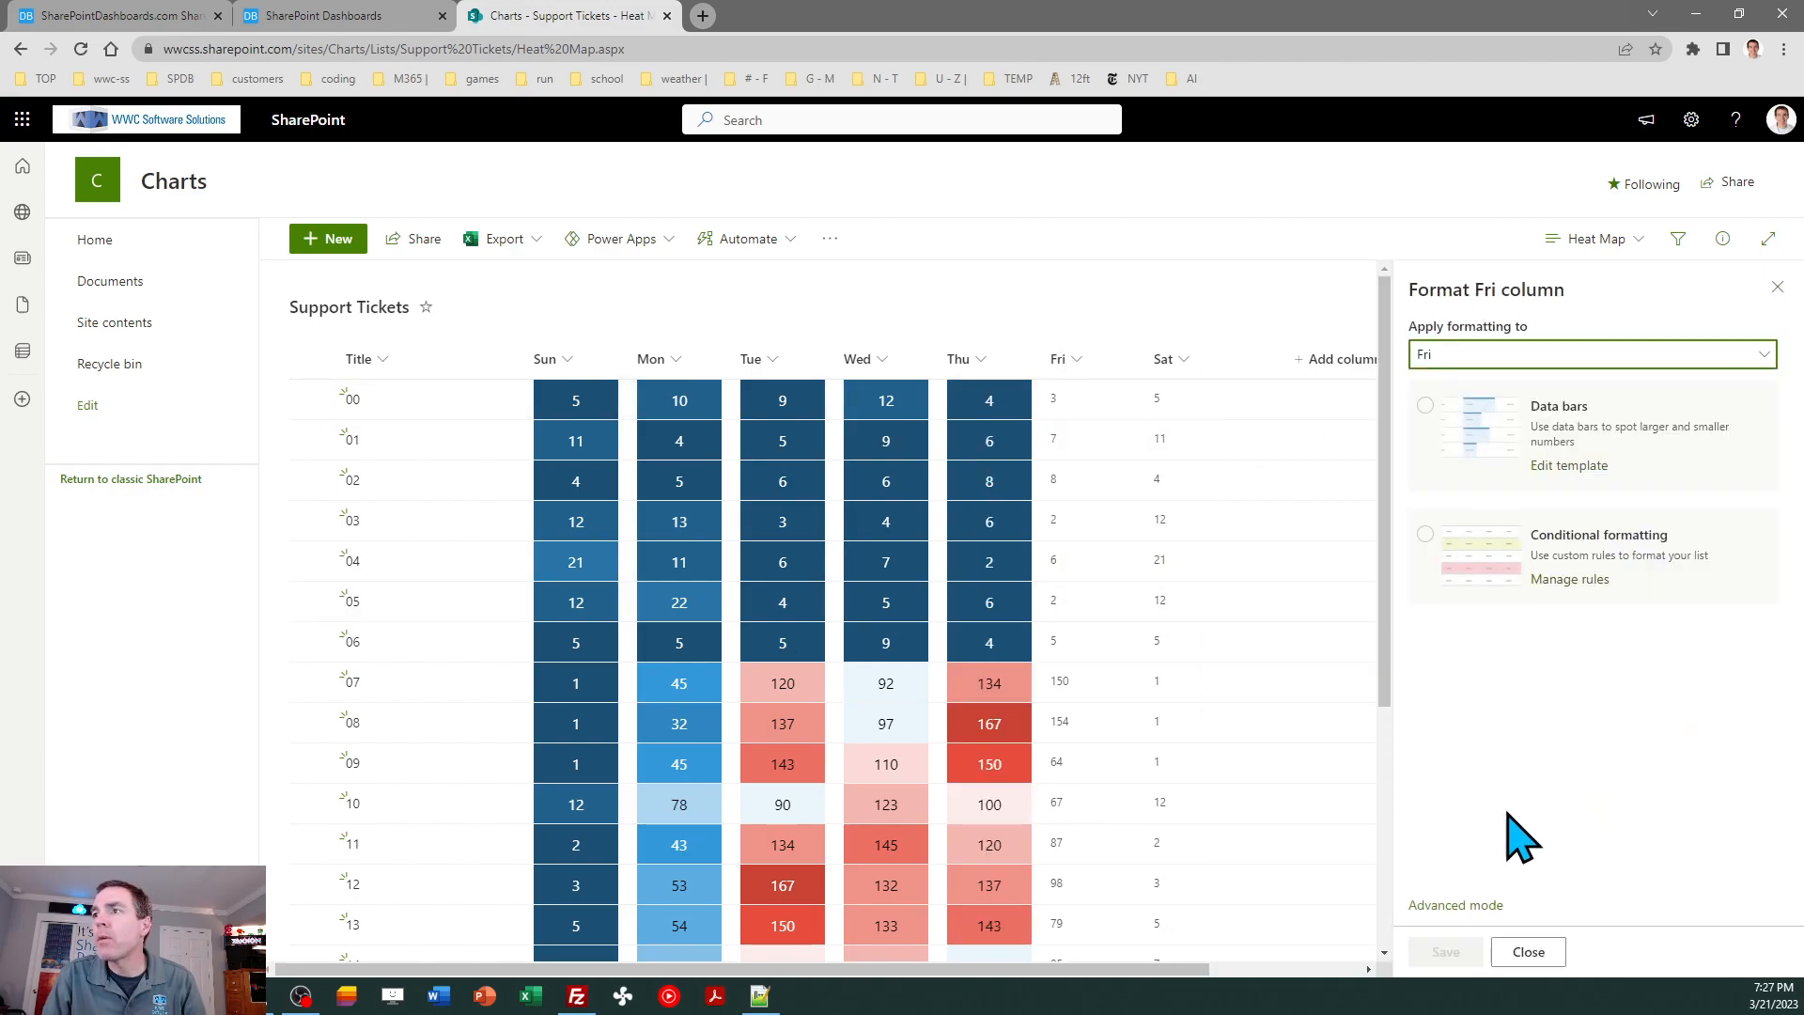
pyautogui.click(1465, 906)
pyautogui.hotkey('ctrl', 'a')
pyautogui.hotkey('ctrl', 'v')
pyautogui.click(1538, 951)
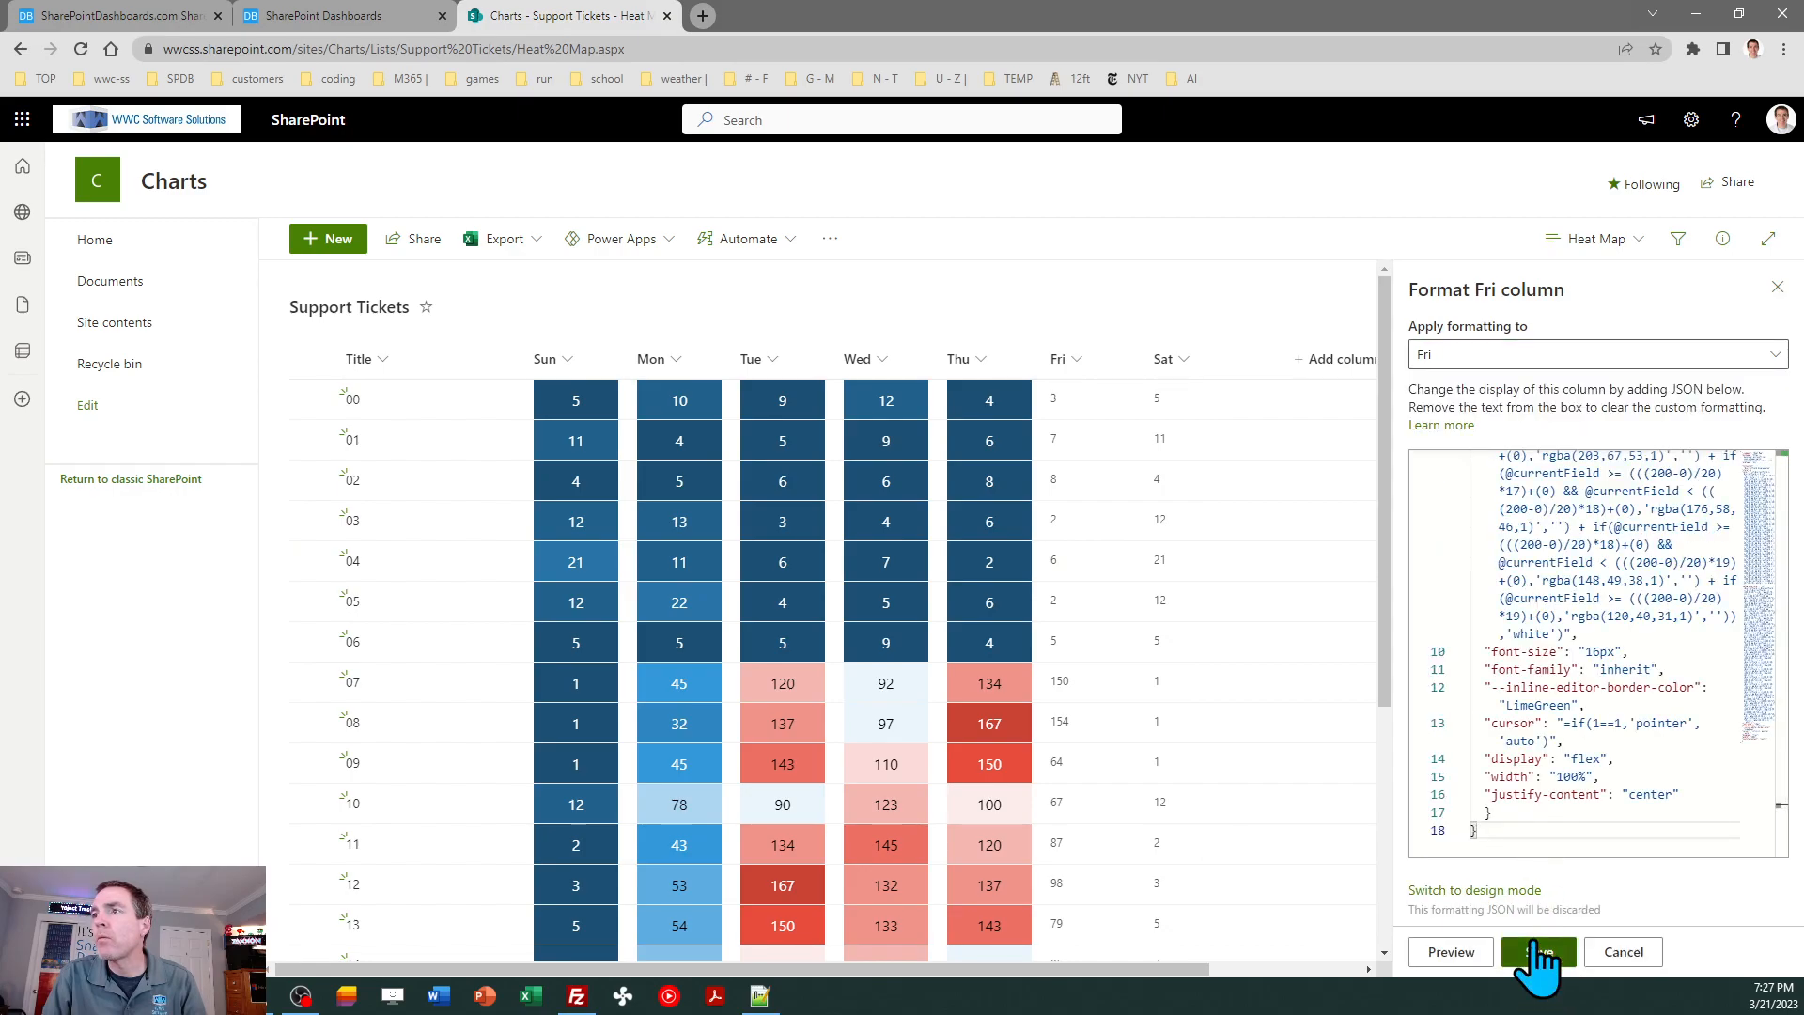
pyautogui.click(1777, 287)
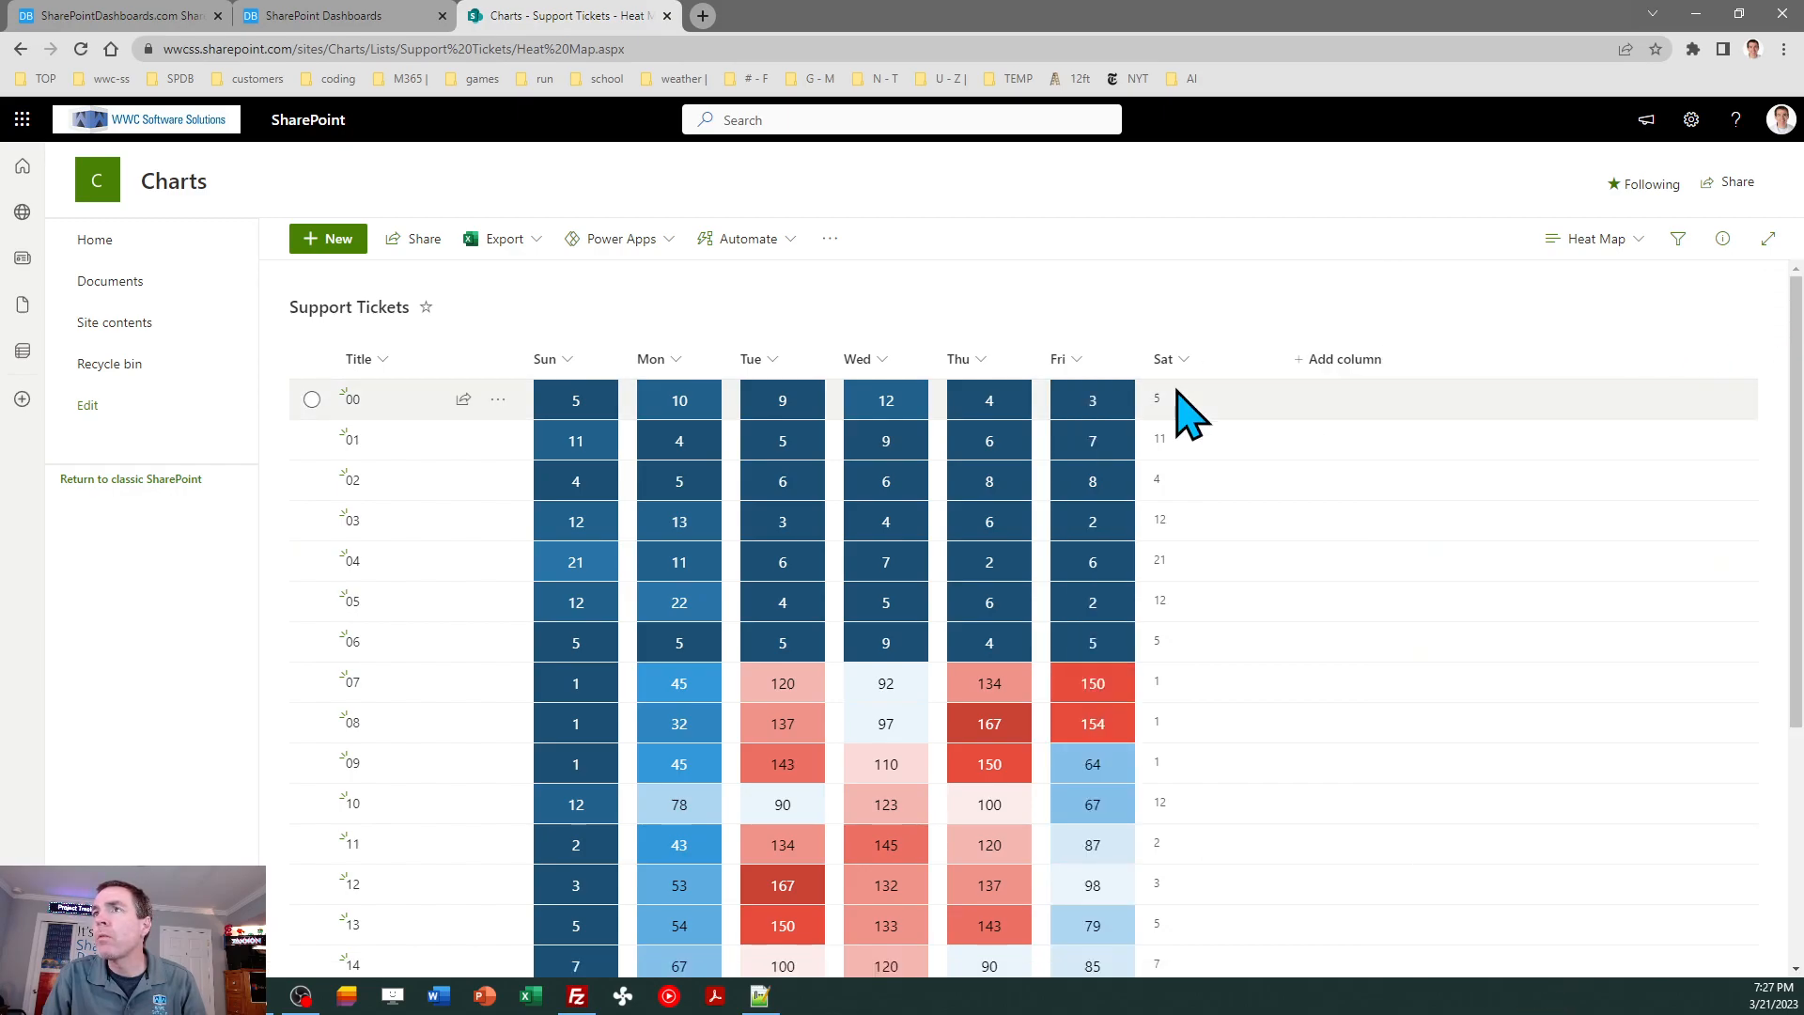
# - Apply the copied heat map template code to the Sat column in advanced mode, save it and close the pane
pyautogui.click(1174, 360)
pyautogui.moveTo(1223, 533)
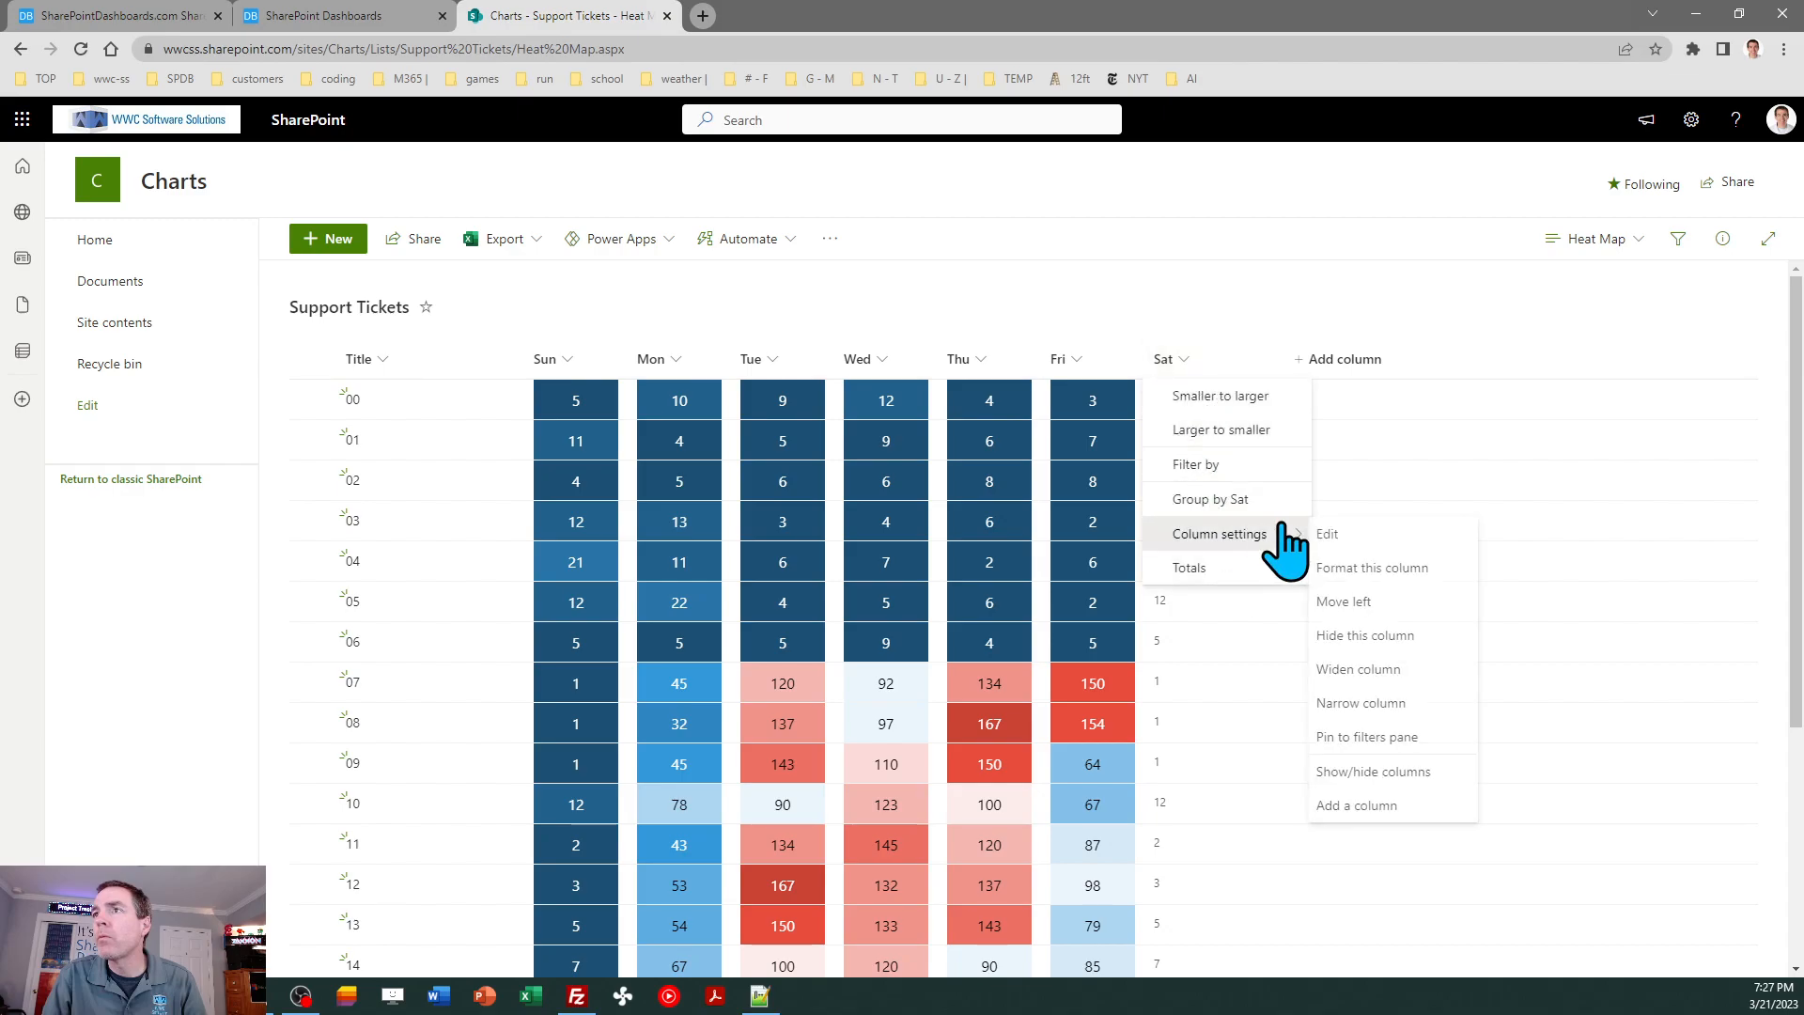
pyautogui.click(1370, 568)
pyautogui.click(1480, 905)
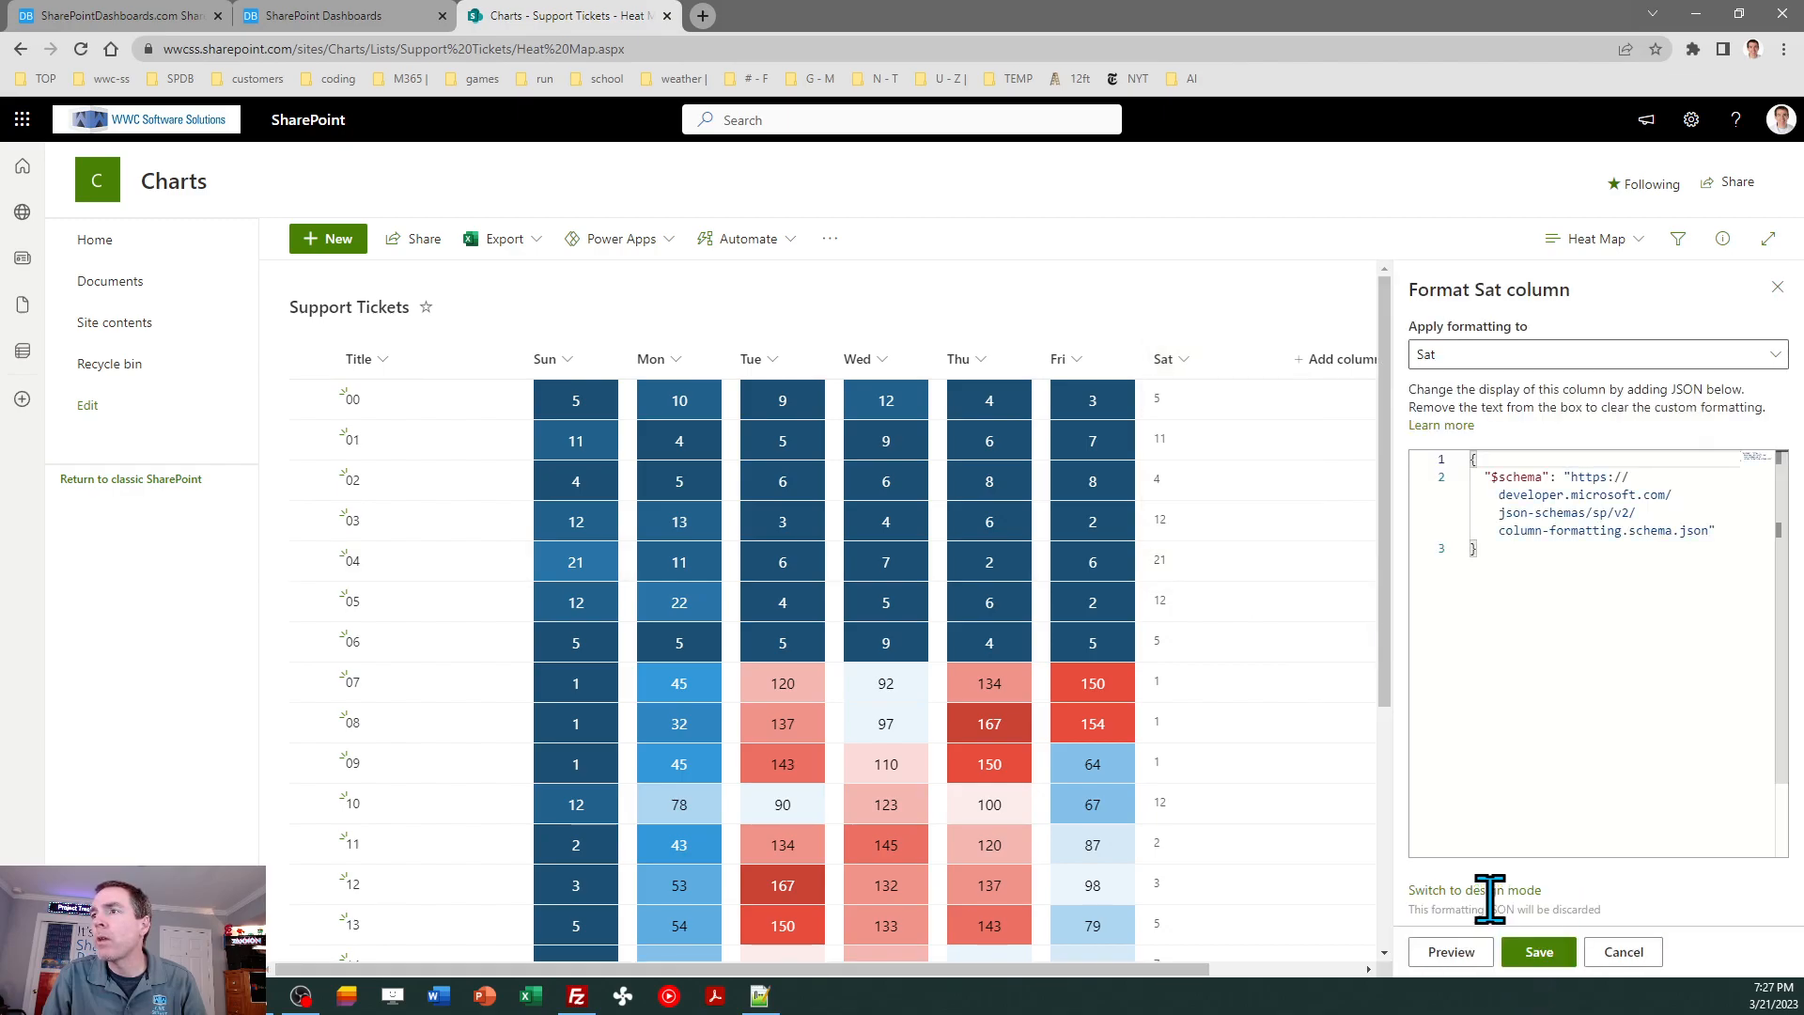
pyautogui.hotkey('ctrl', 'a')
pyautogui.hotkey('ctrl', 'v')
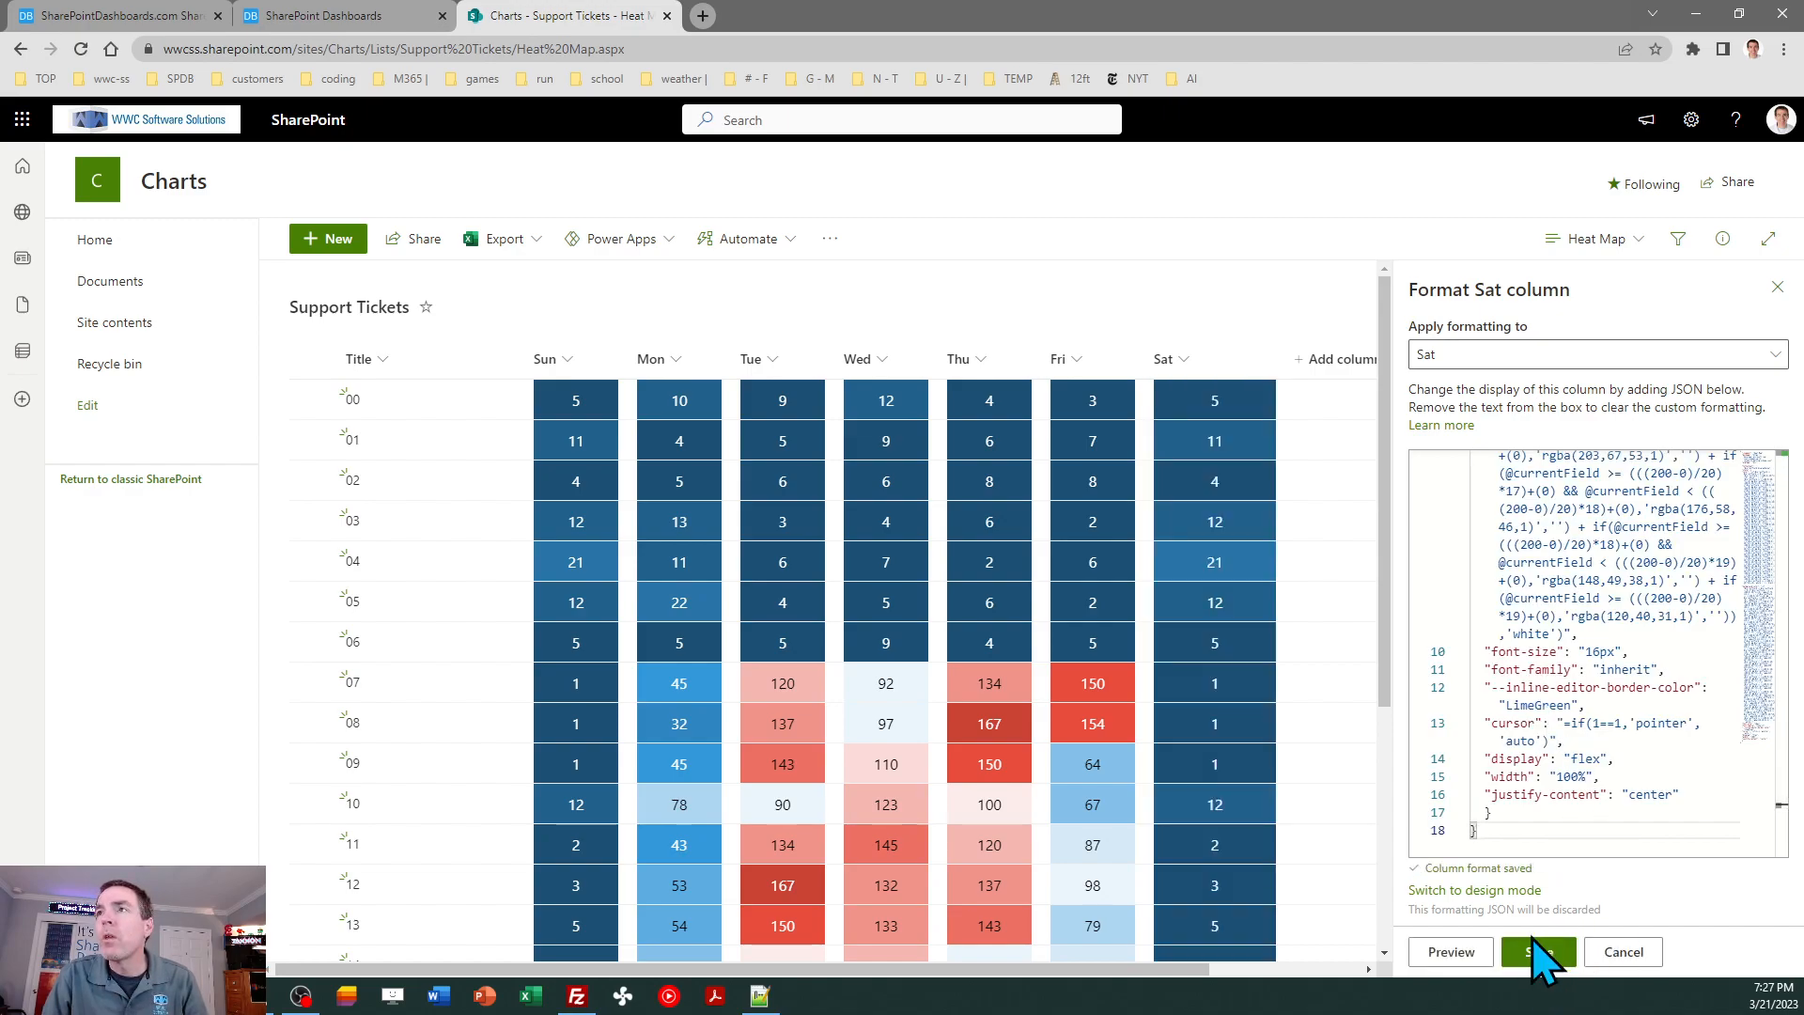
pyautogui.click(1775, 287)
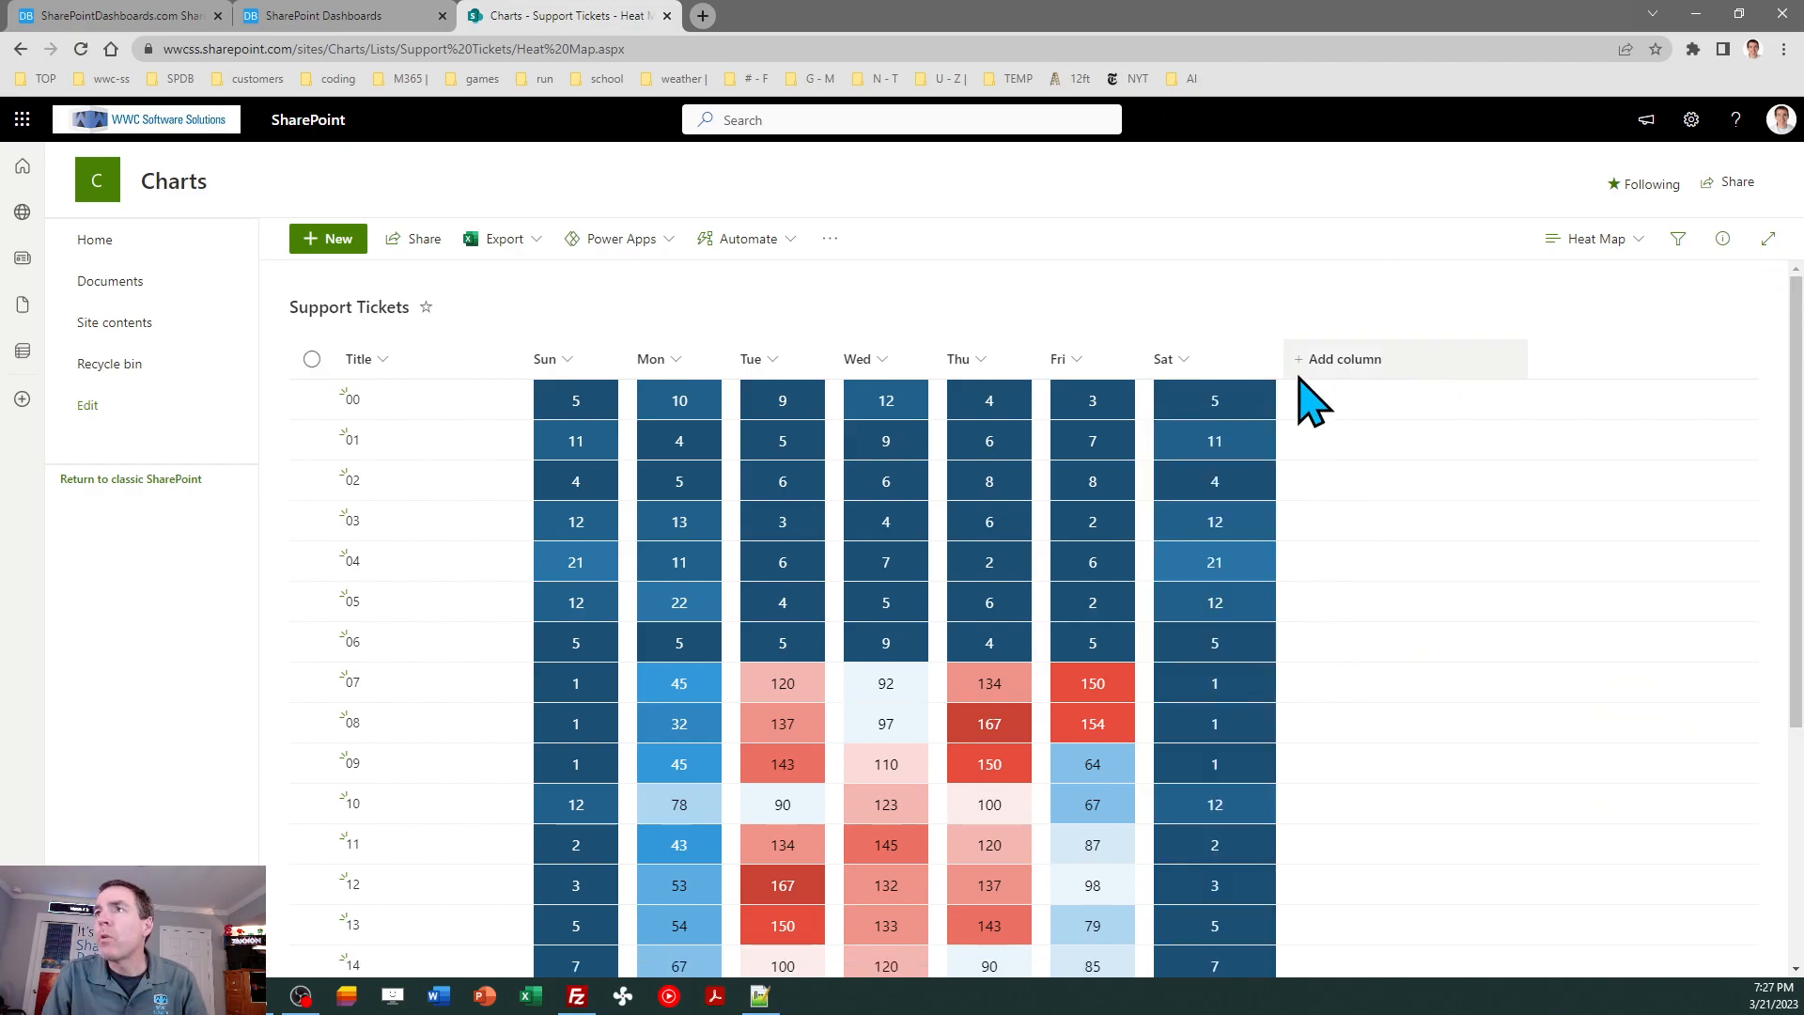
# - Narrow the Sat column to match the other day columns and review the heat map across the hourly rows
pyautogui.moveTo(1278, 366); pyautogui.dragTo(1203, 366)
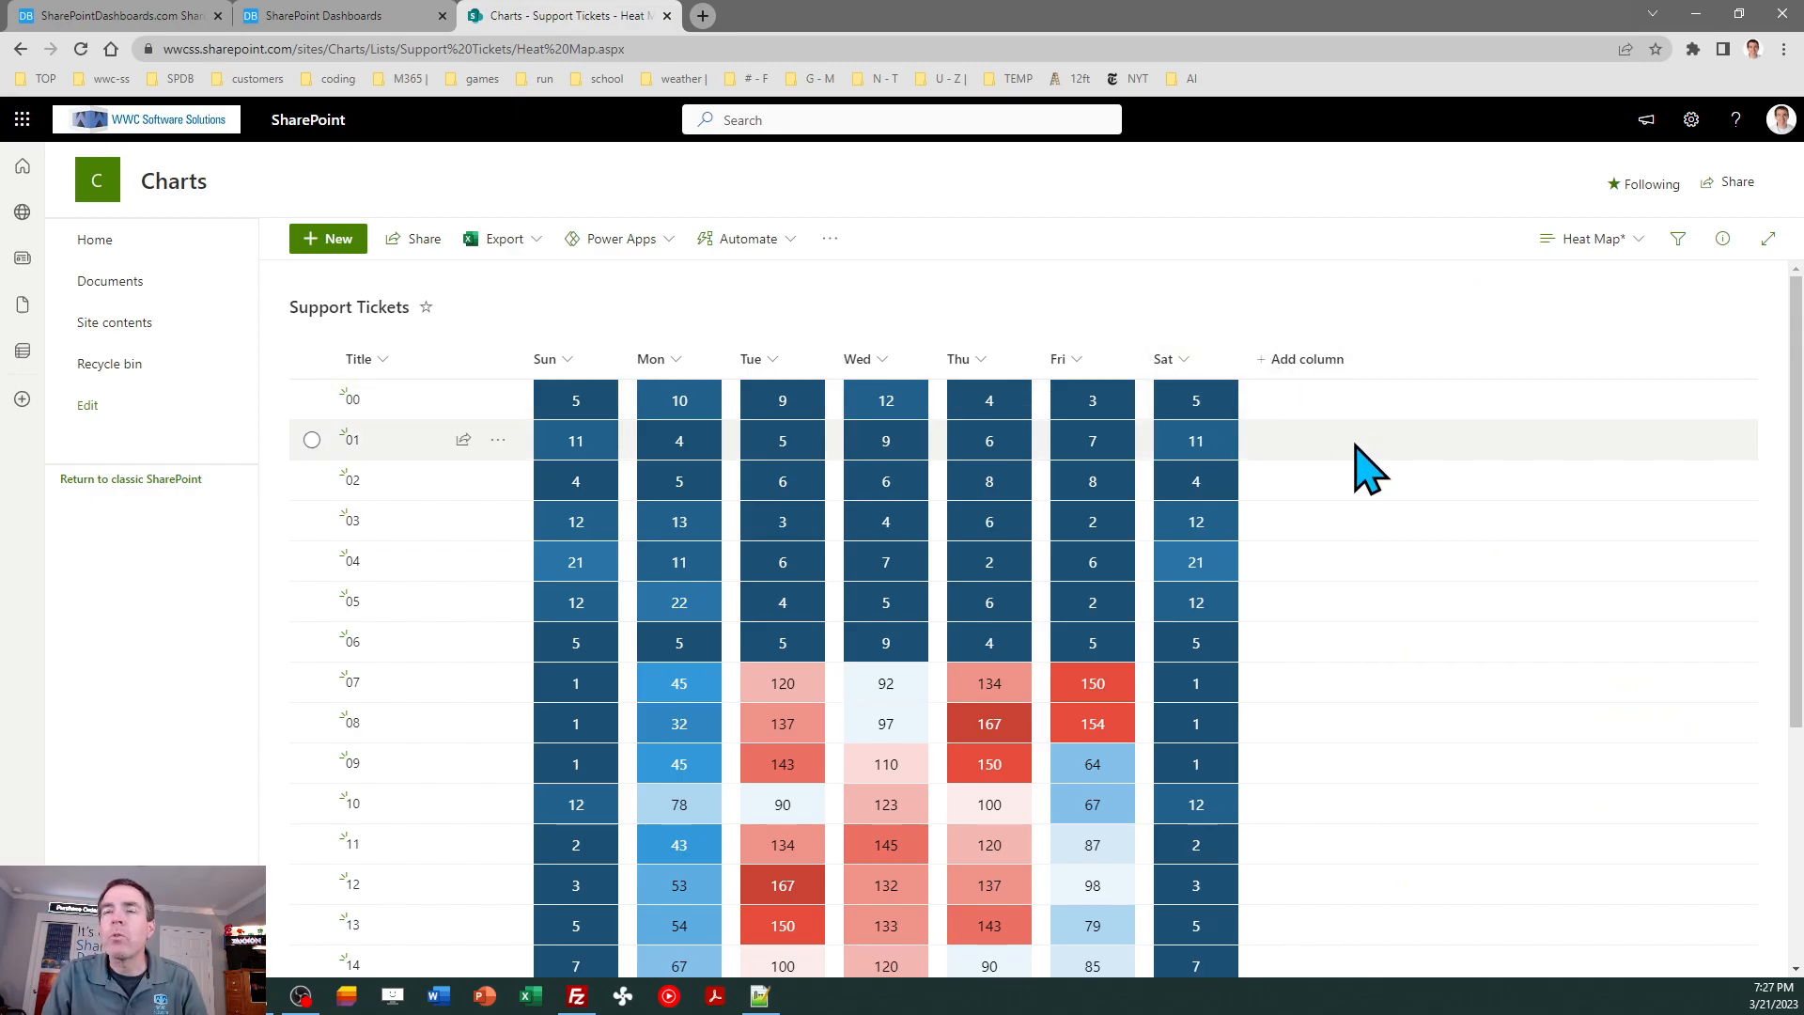
pyautogui.moveTo(1786, 324); pyautogui.dragTo(1796, 421)
pyautogui.moveTo(1795, 350); pyautogui.dragTo(1794, 427)
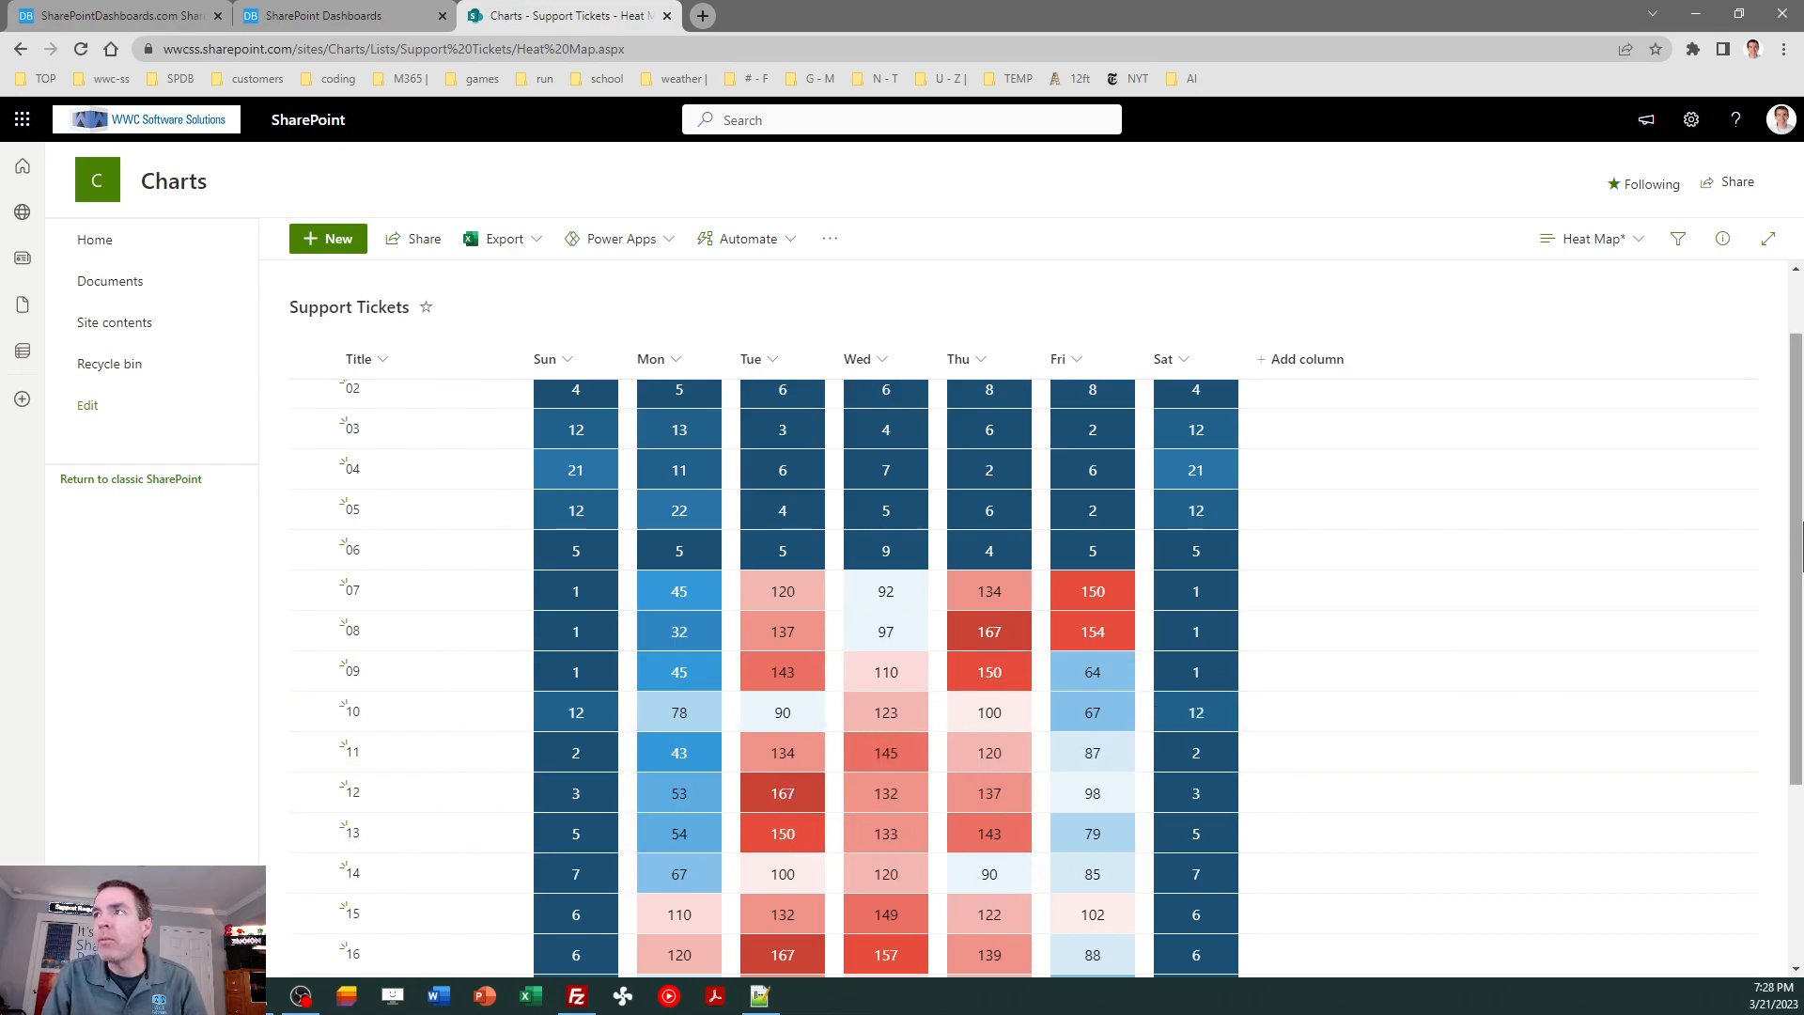
pyautogui.moveTo(1796, 498); pyautogui.dragTo(1798, 556)
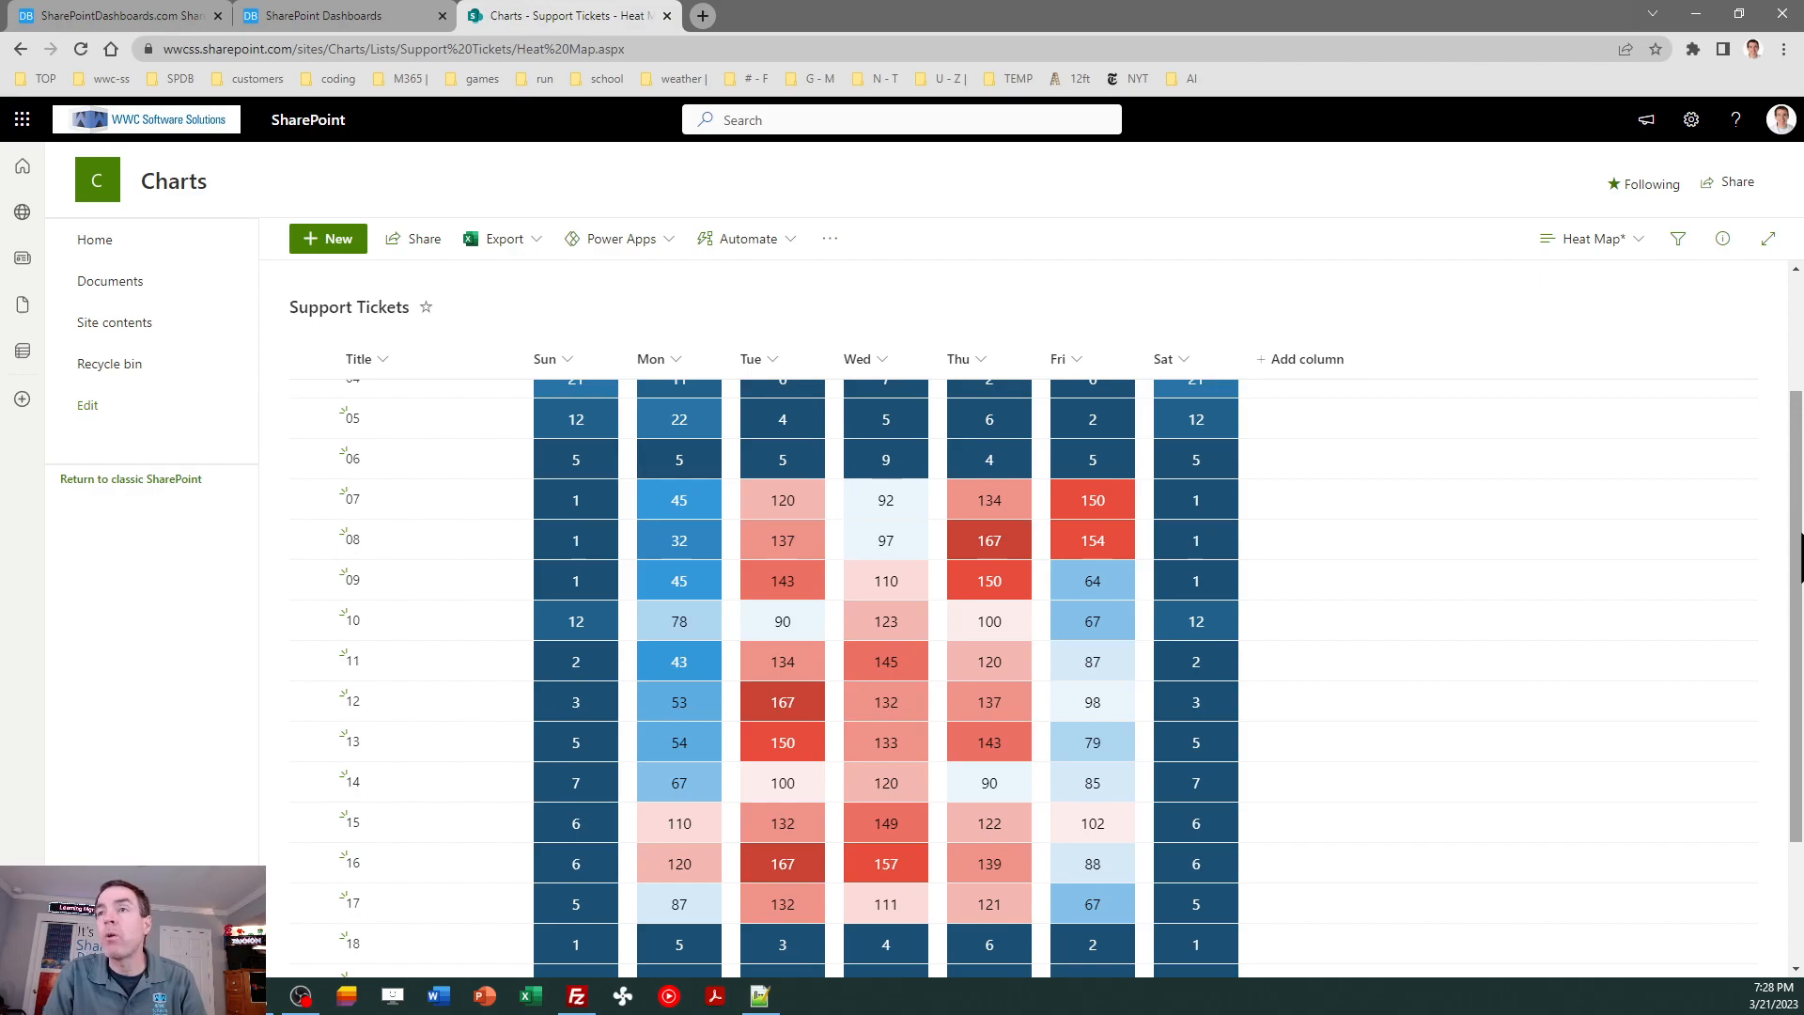
pyautogui.moveTo(1796, 555); pyautogui.dragTo(1796, 404)
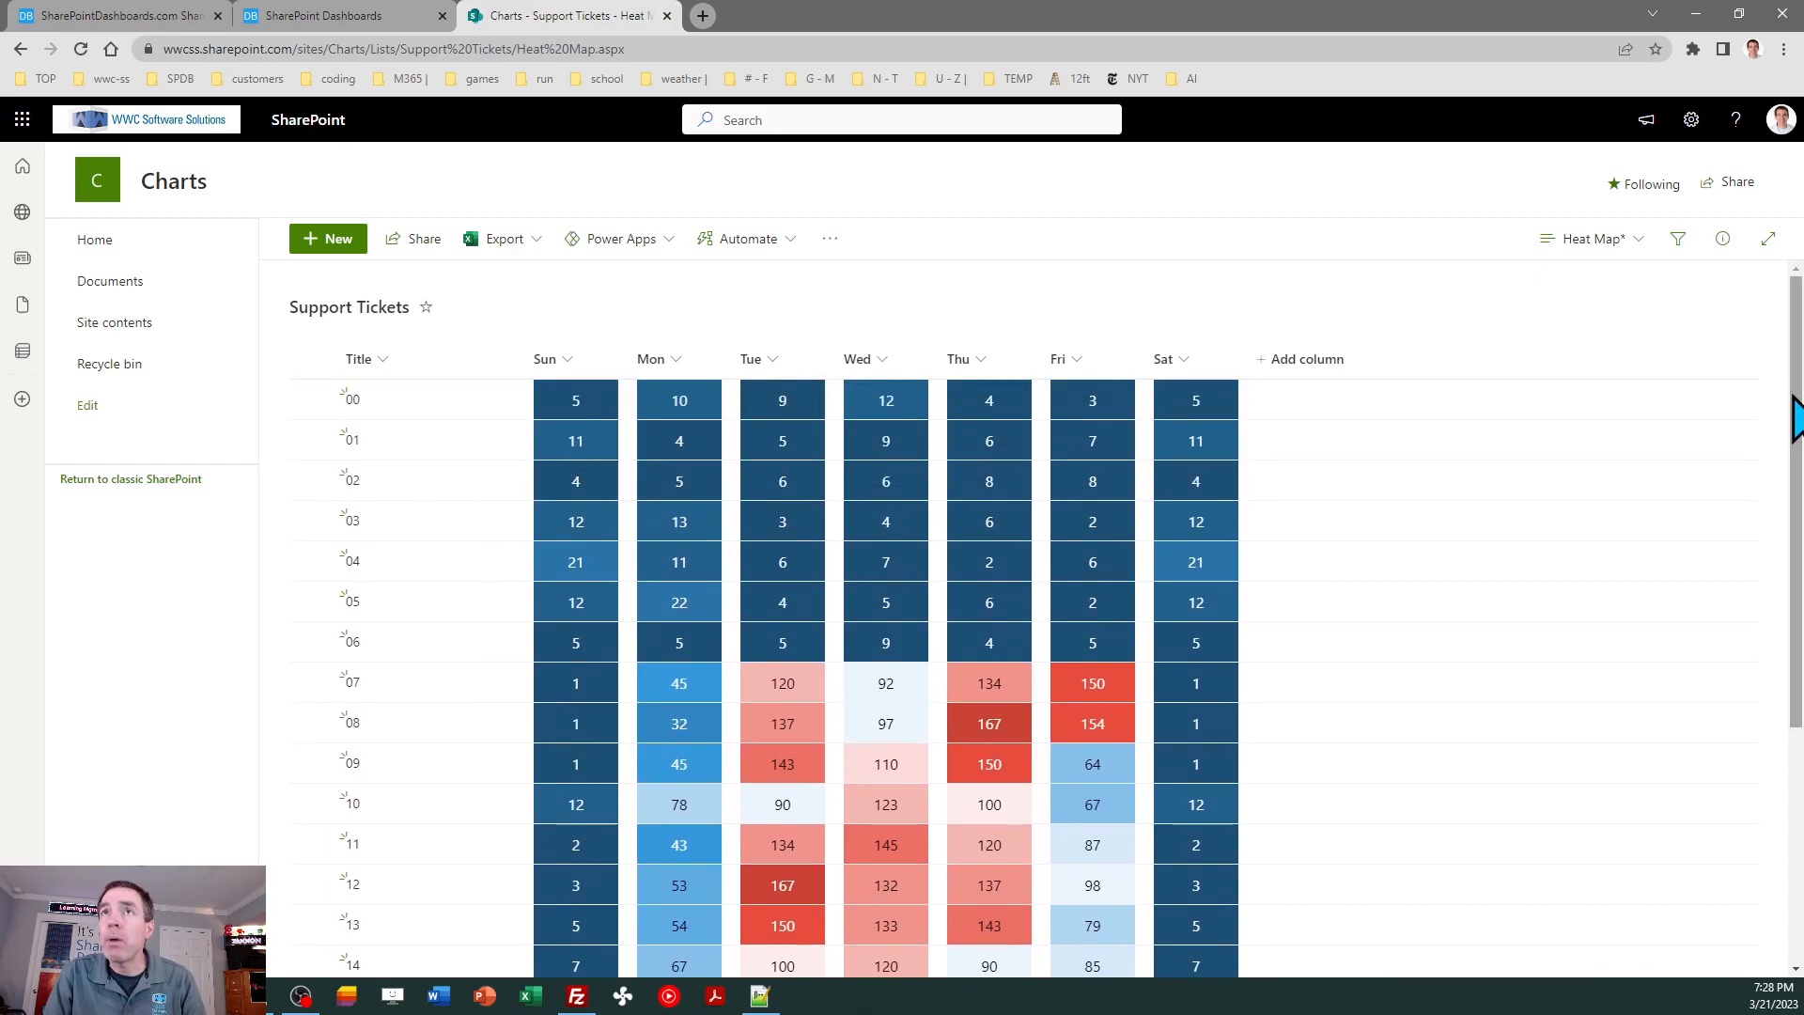
# - Switch to SharePoint Dashboard Maker Pro, test inline editing on the 40%-45% sample cell and turn off the Inline Edit option
pyautogui.click(330, 16)
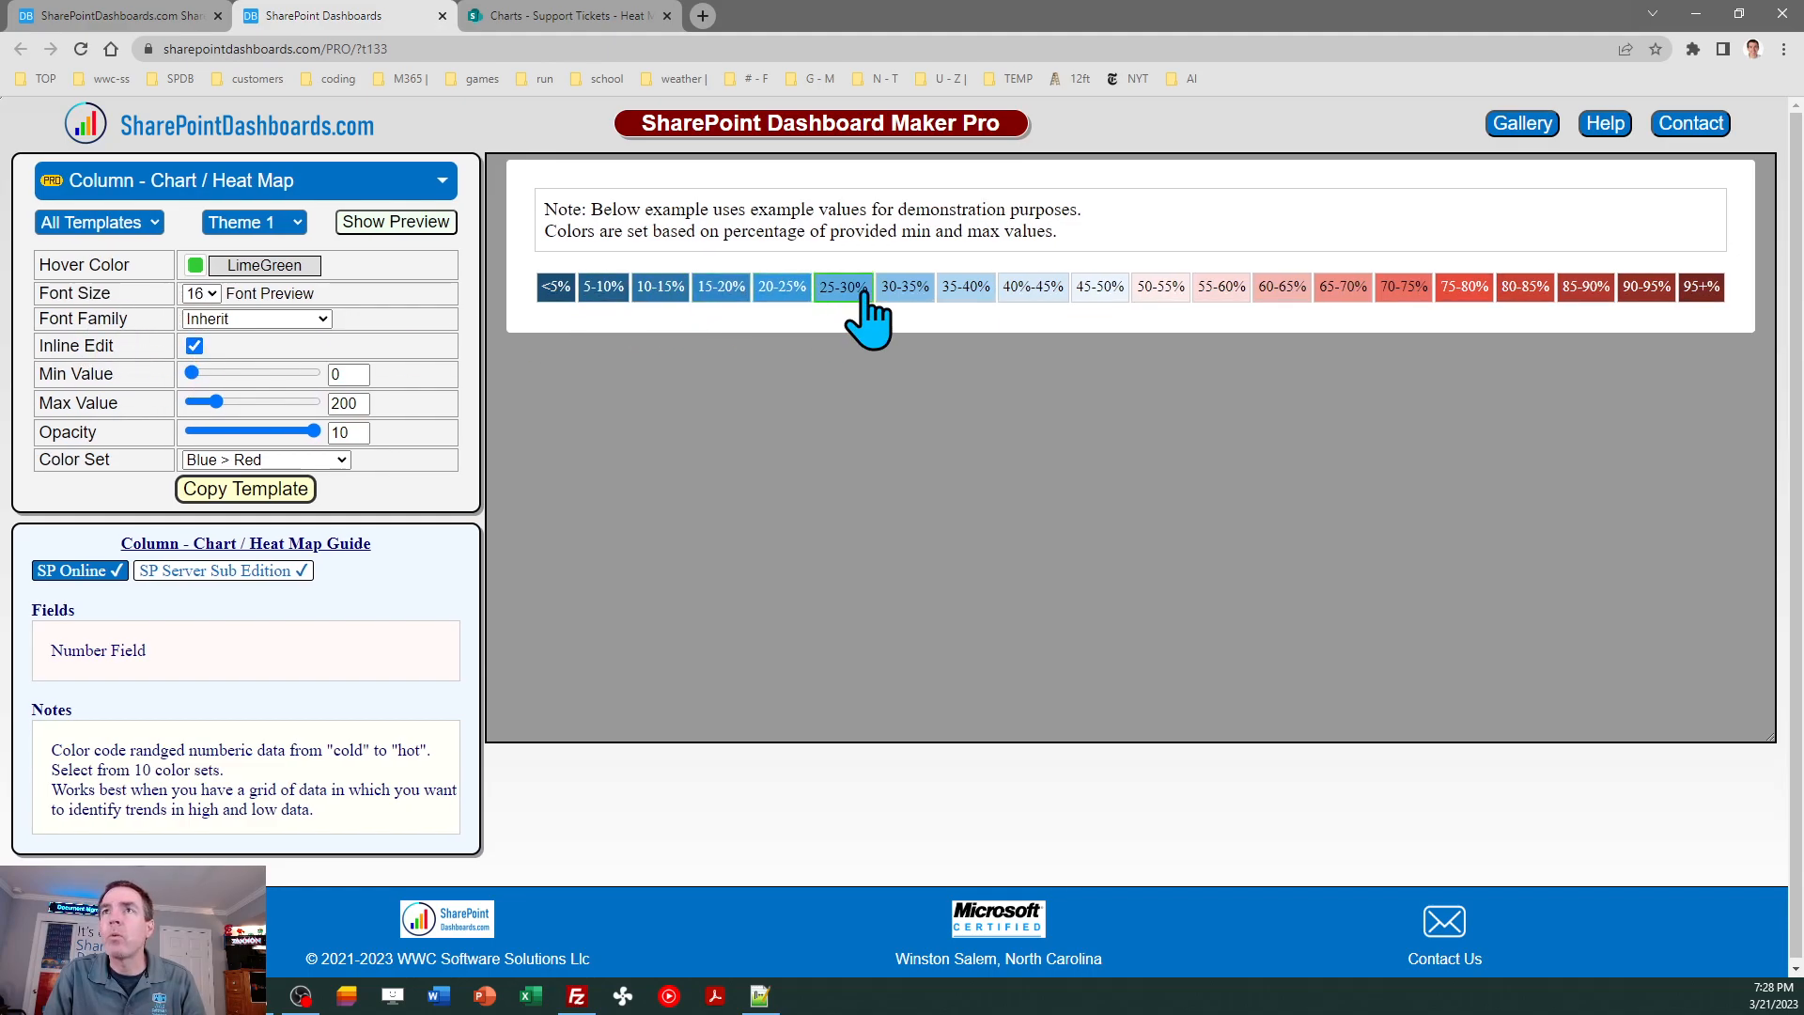
pyautogui.click(1039, 290)
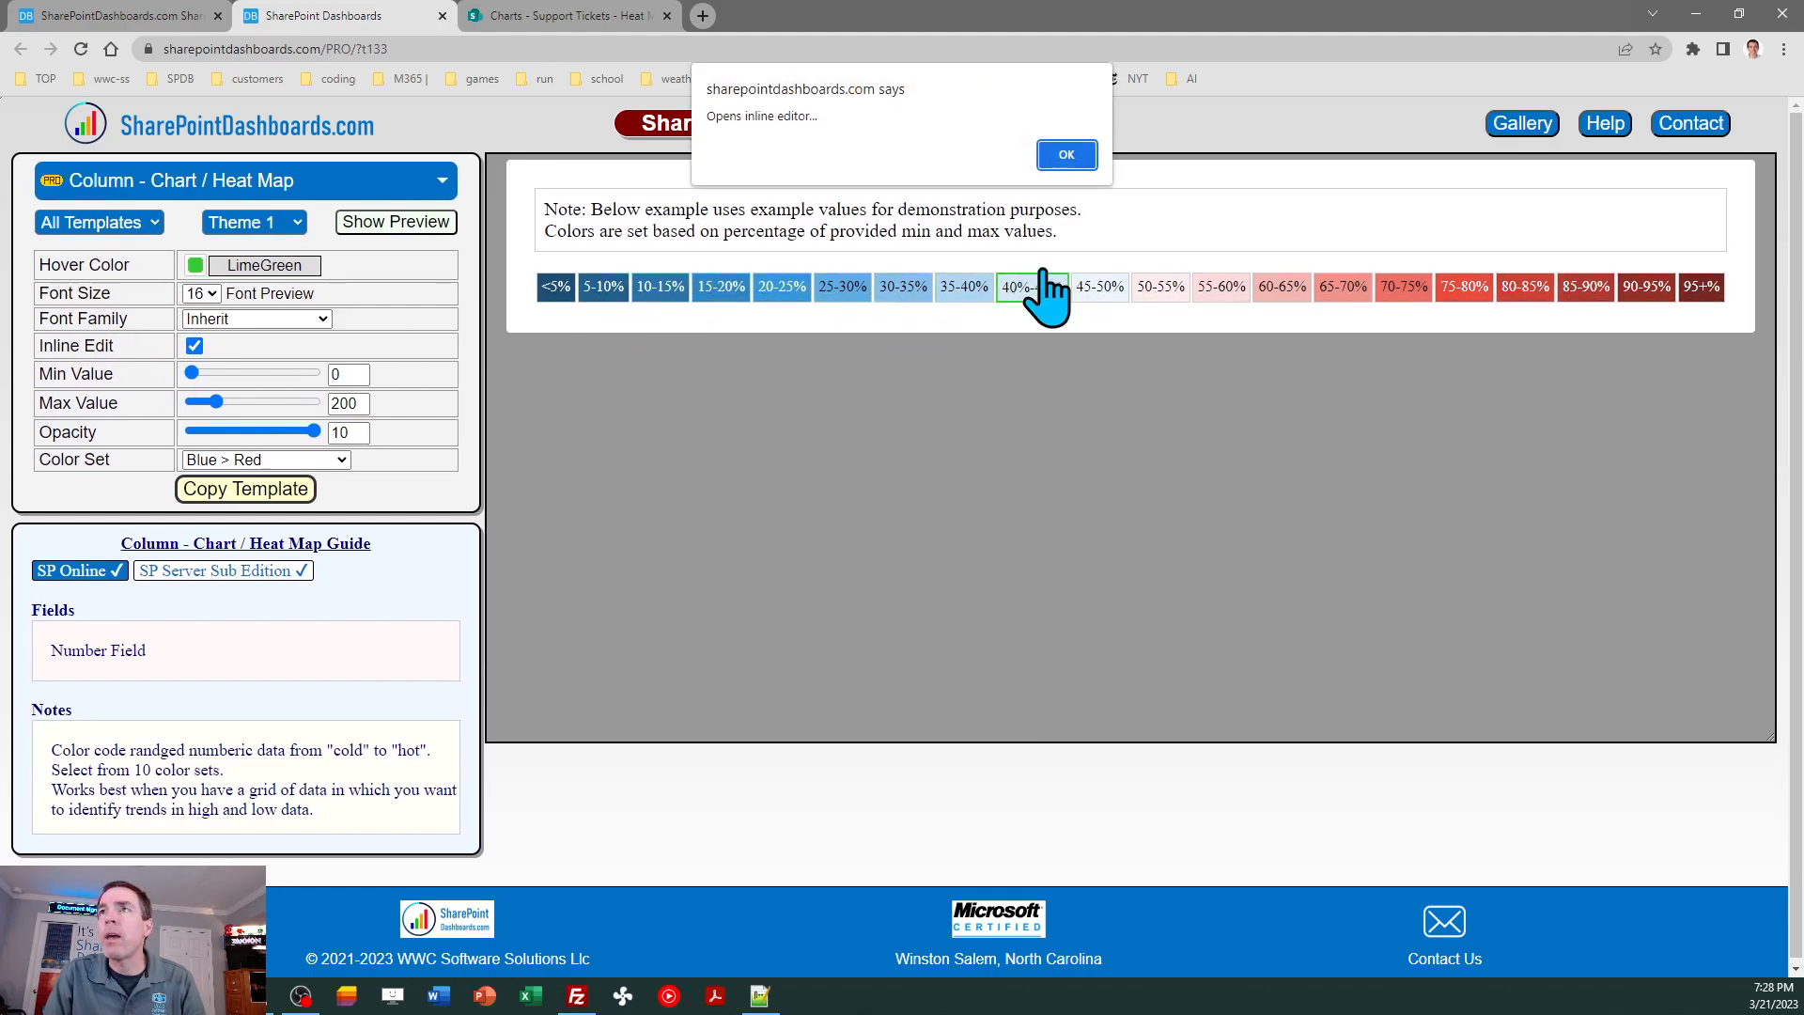
pyautogui.click(1068, 153)
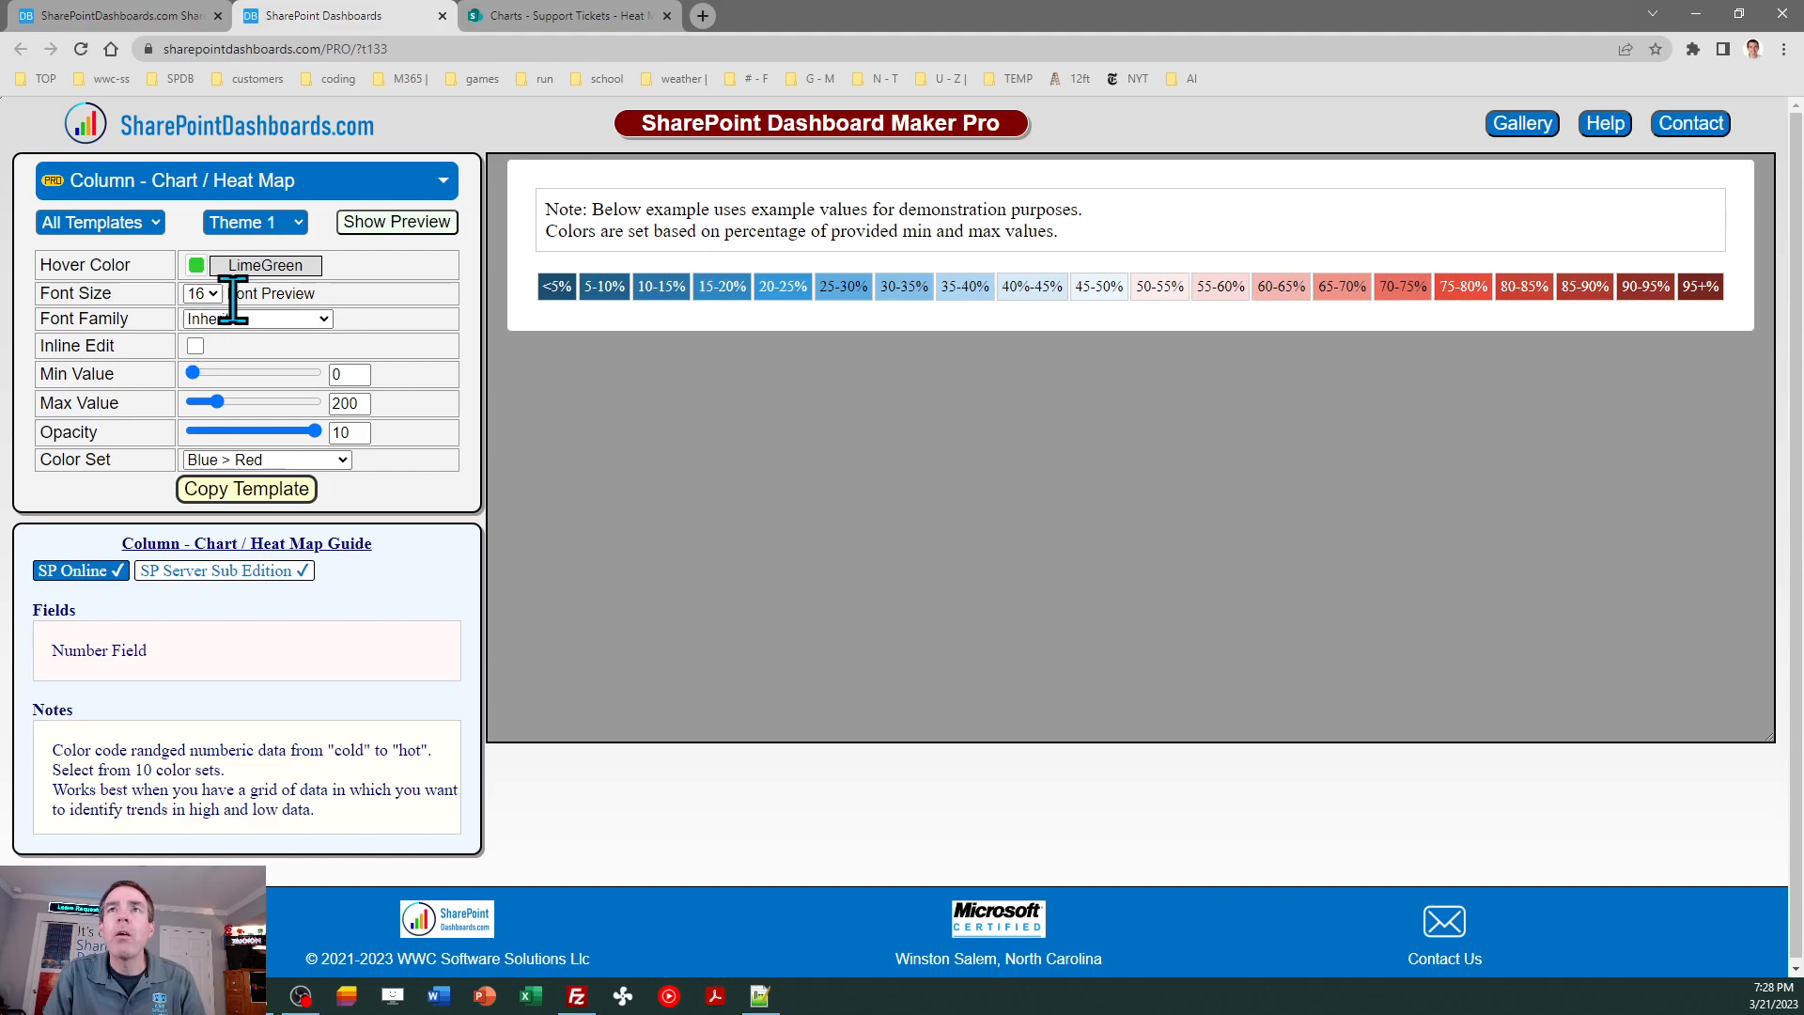
# - Set the heat map template's font size to 18 and its font family to Courier New
pyautogui.click(214, 294)
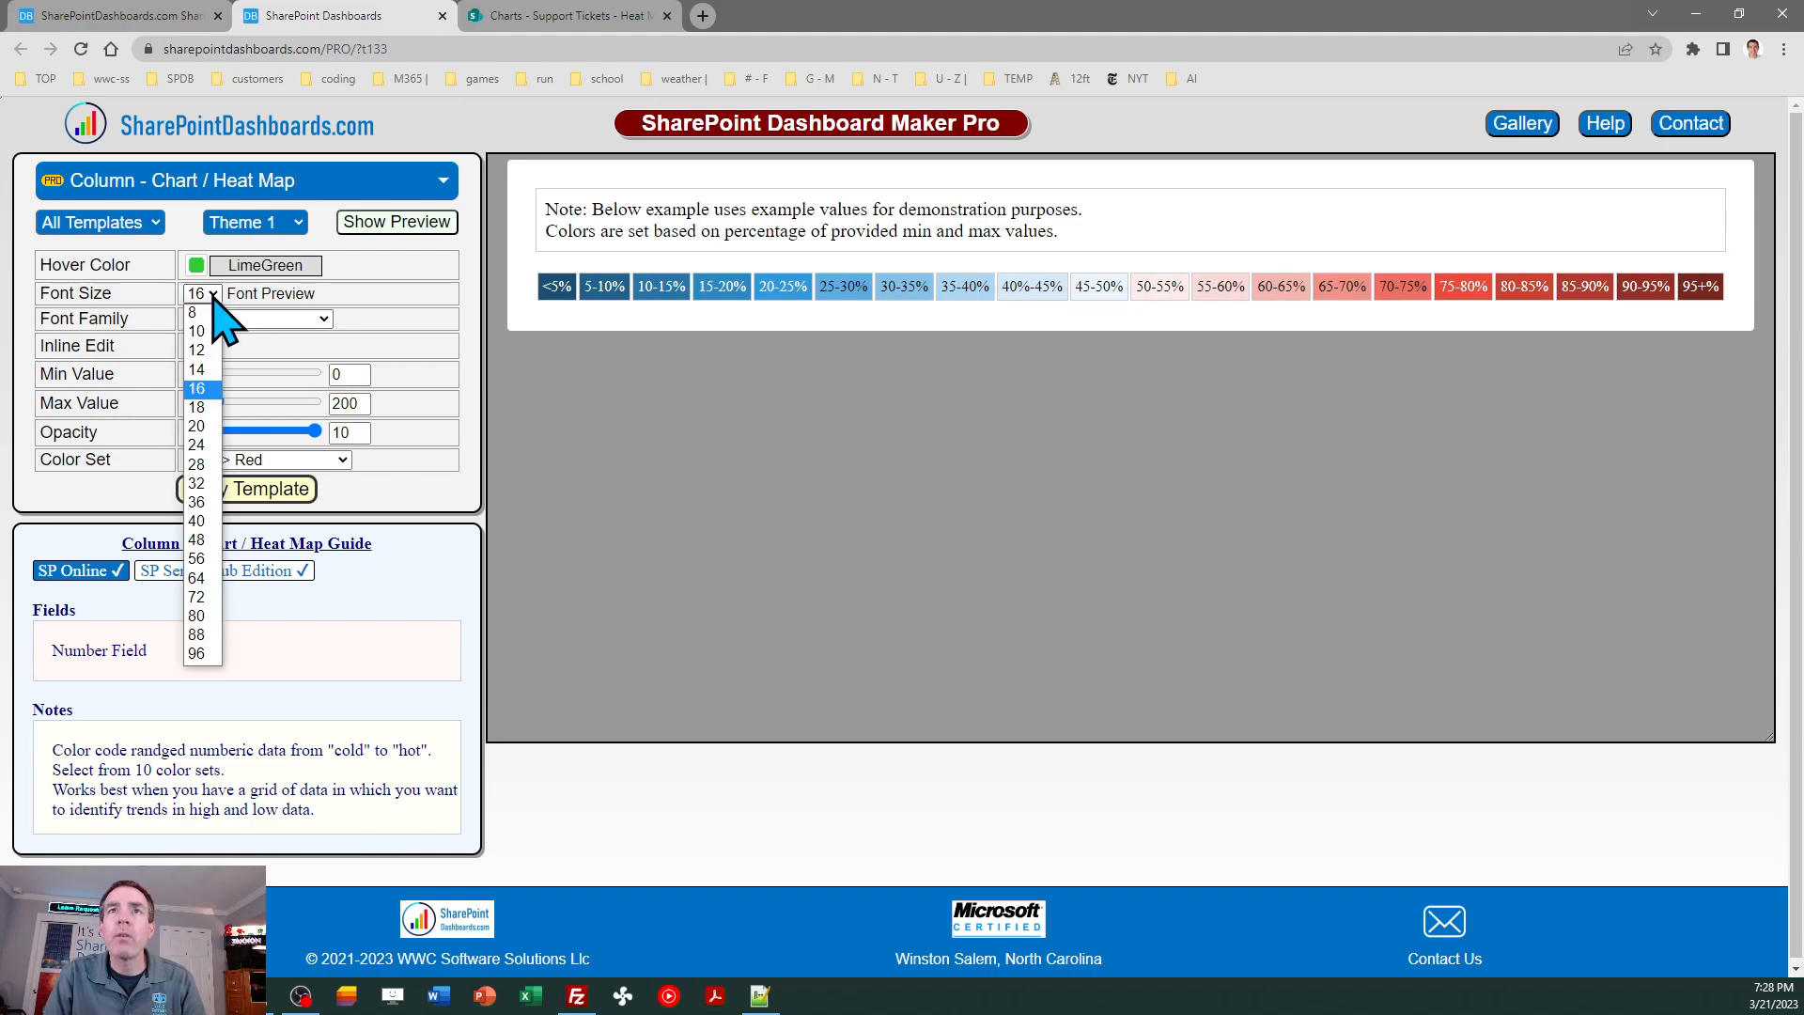
pyautogui.click(207, 411)
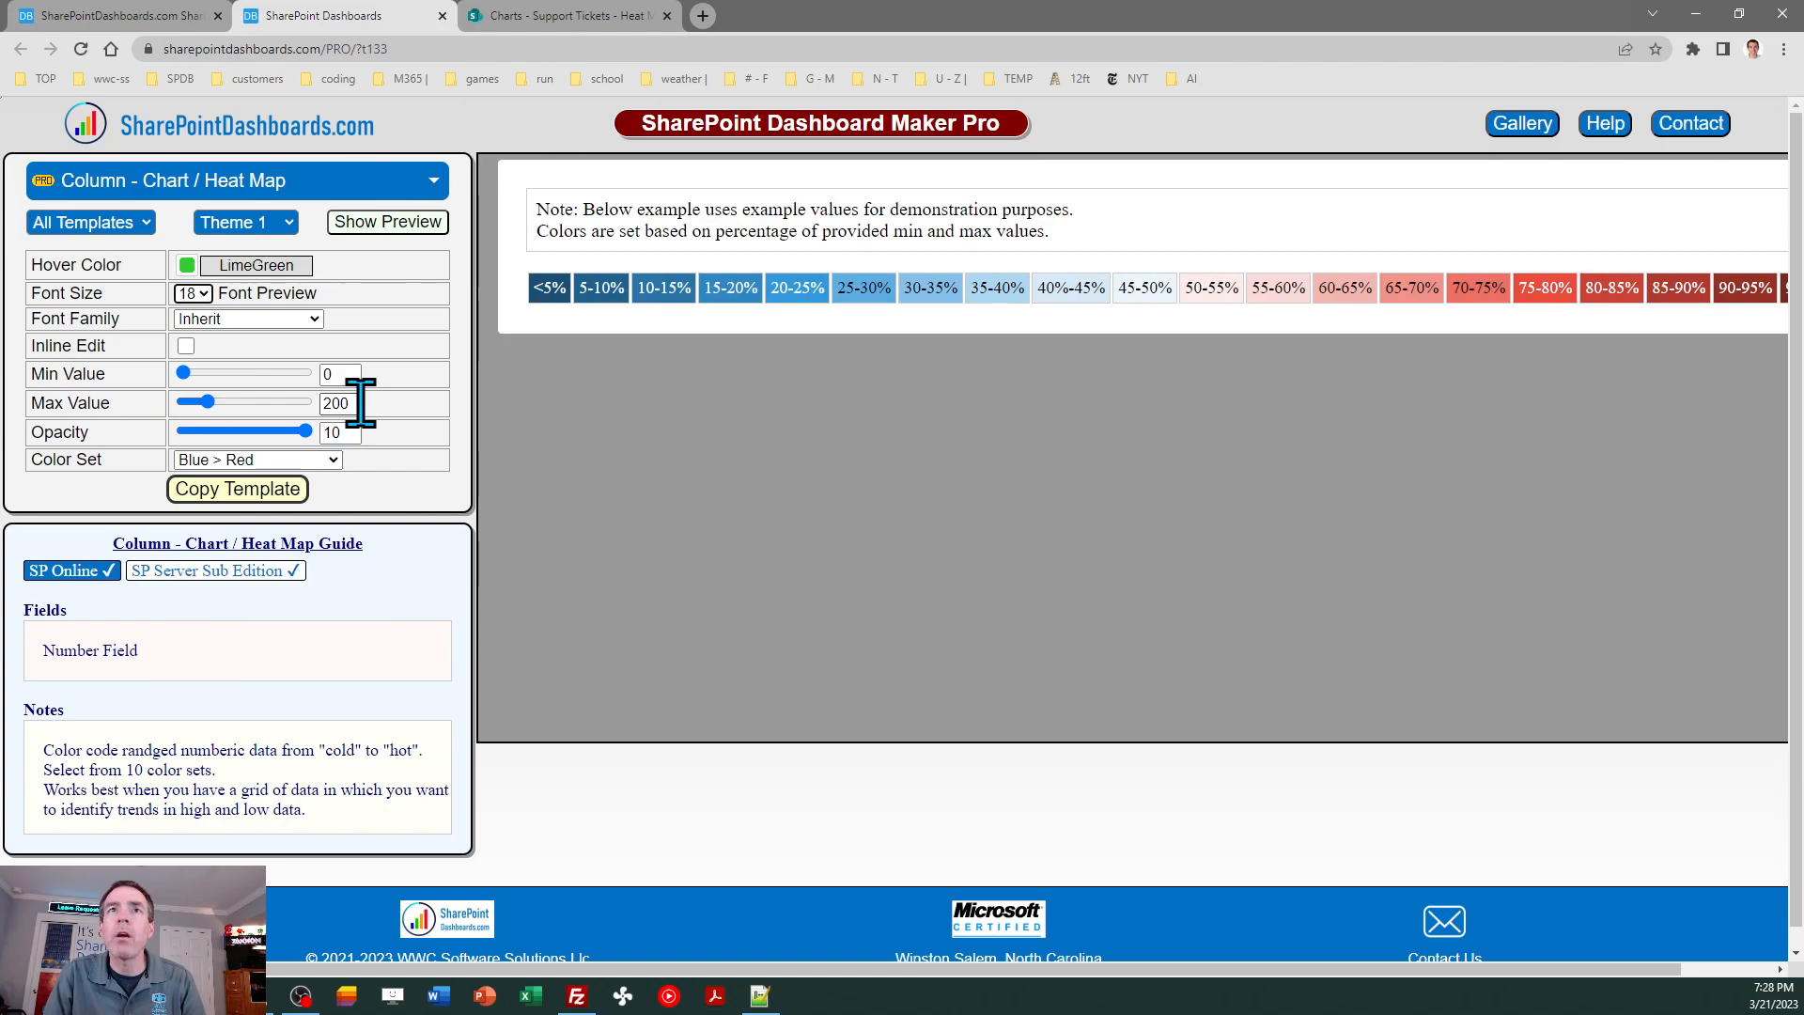
pyautogui.click(313, 319)
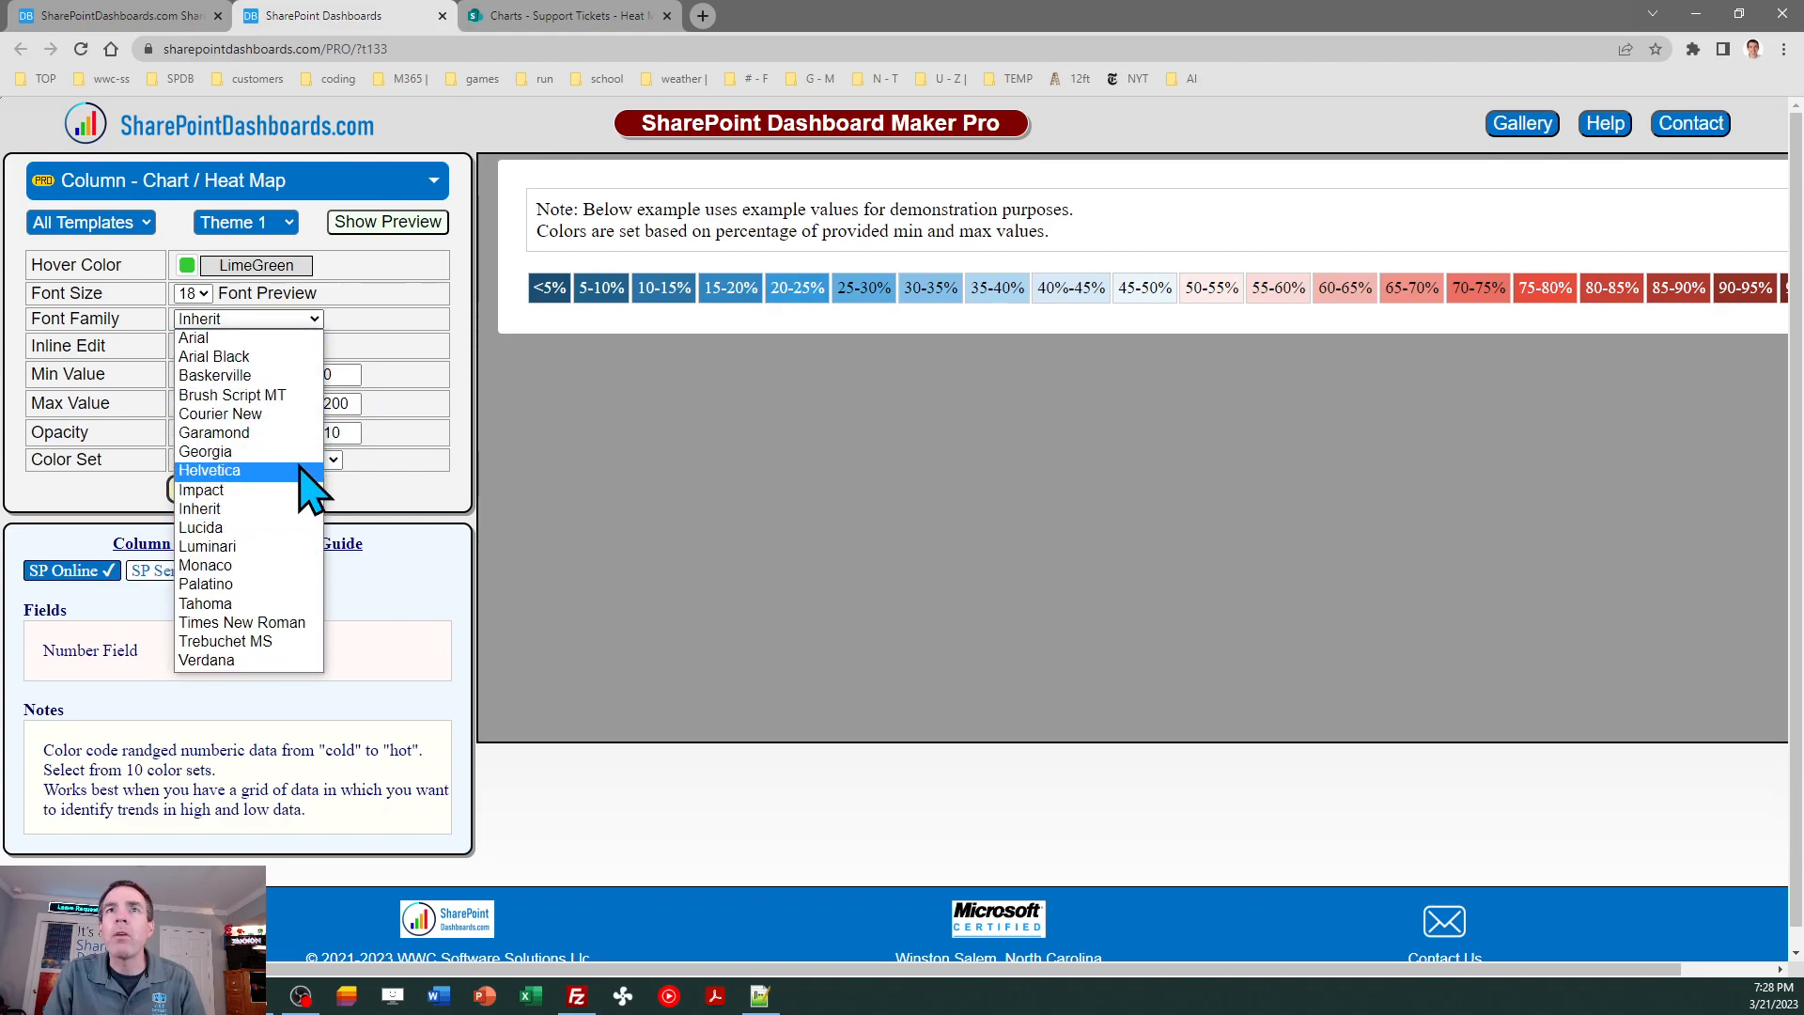
pyautogui.click(298, 413)
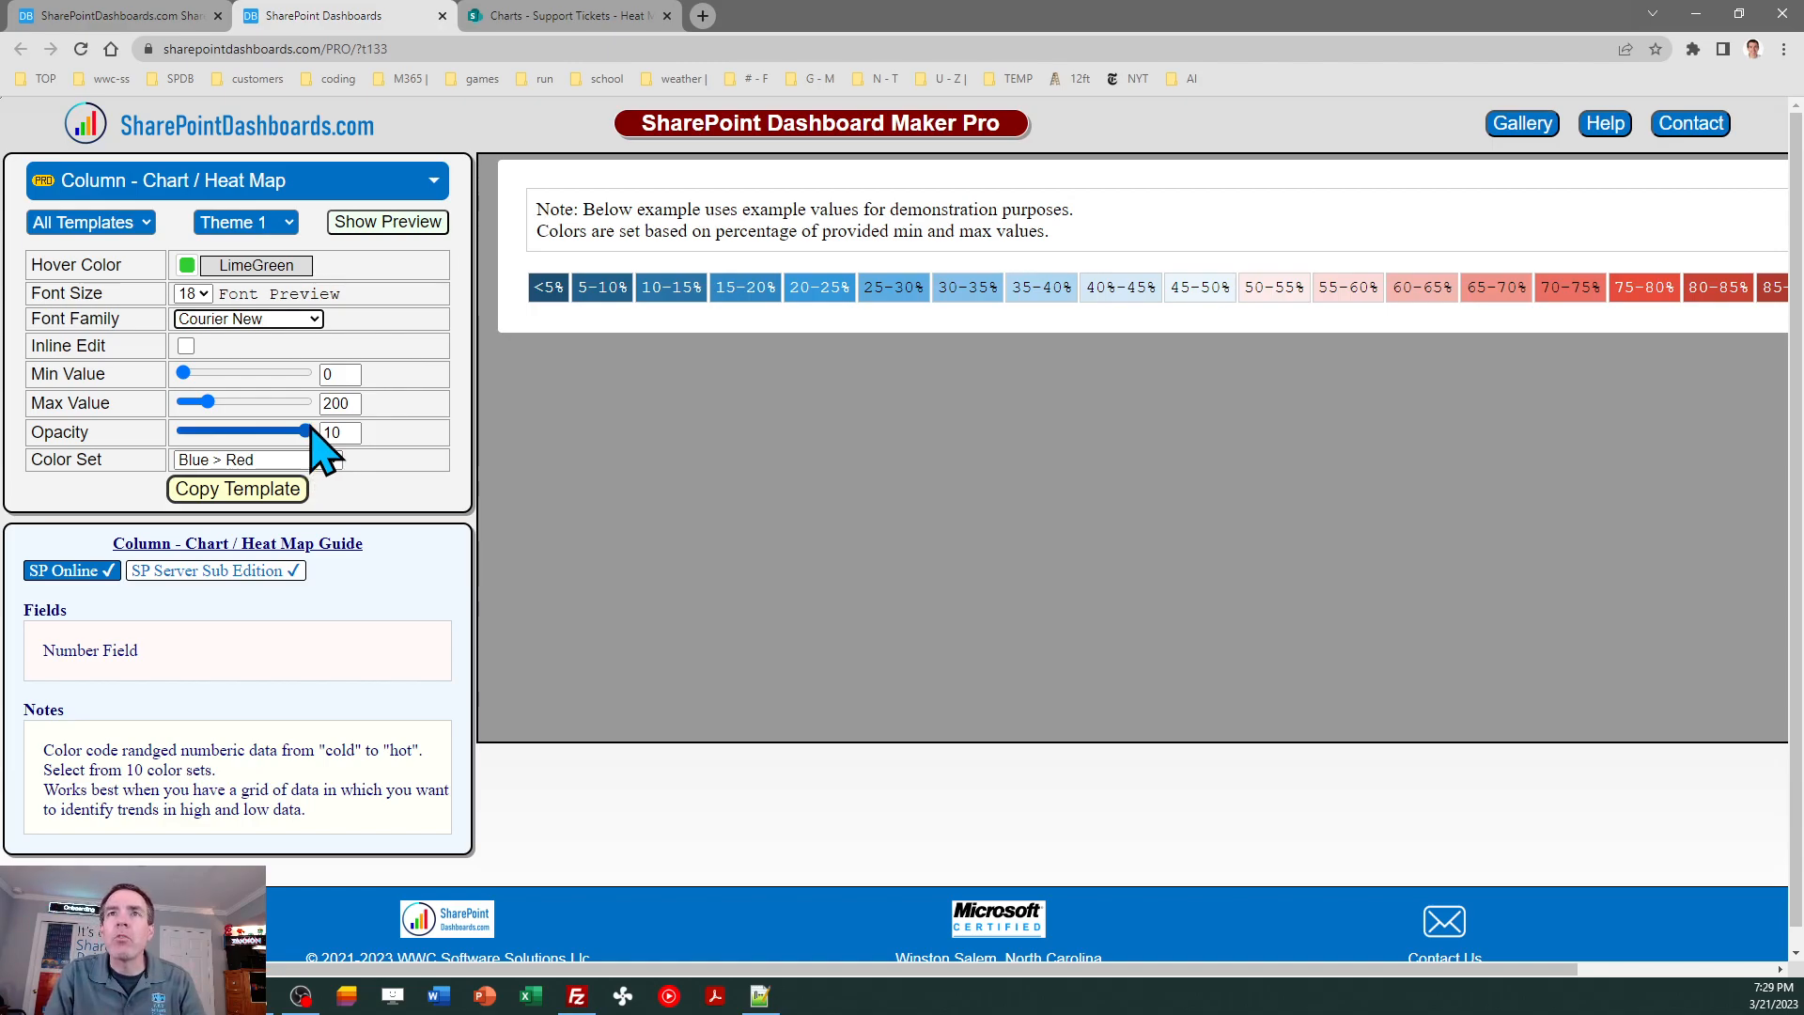
# - Preview the heat map template at opacity 7, restore it to 10 and reselect the Blue > Red color set
pyautogui.moveTo(308, 431); pyautogui.dragTo(269, 431)
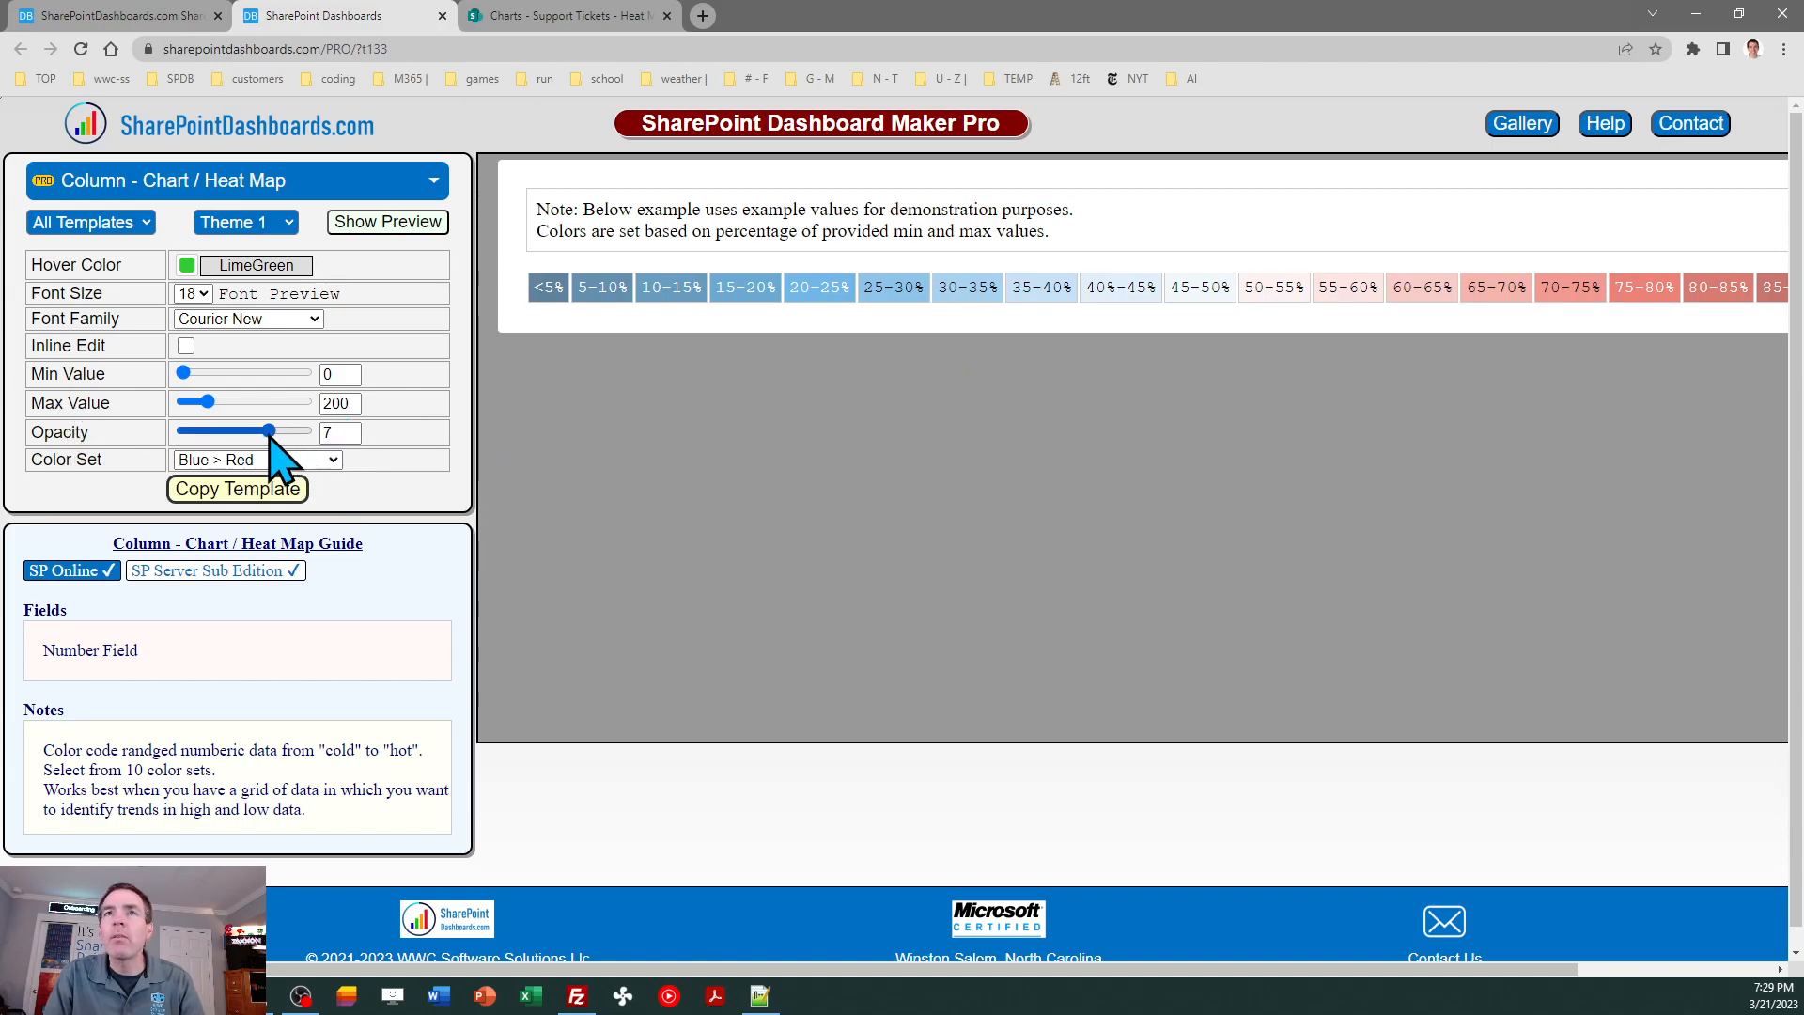
pyautogui.moveTo(269, 434); pyautogui.dragTo(305, 432)
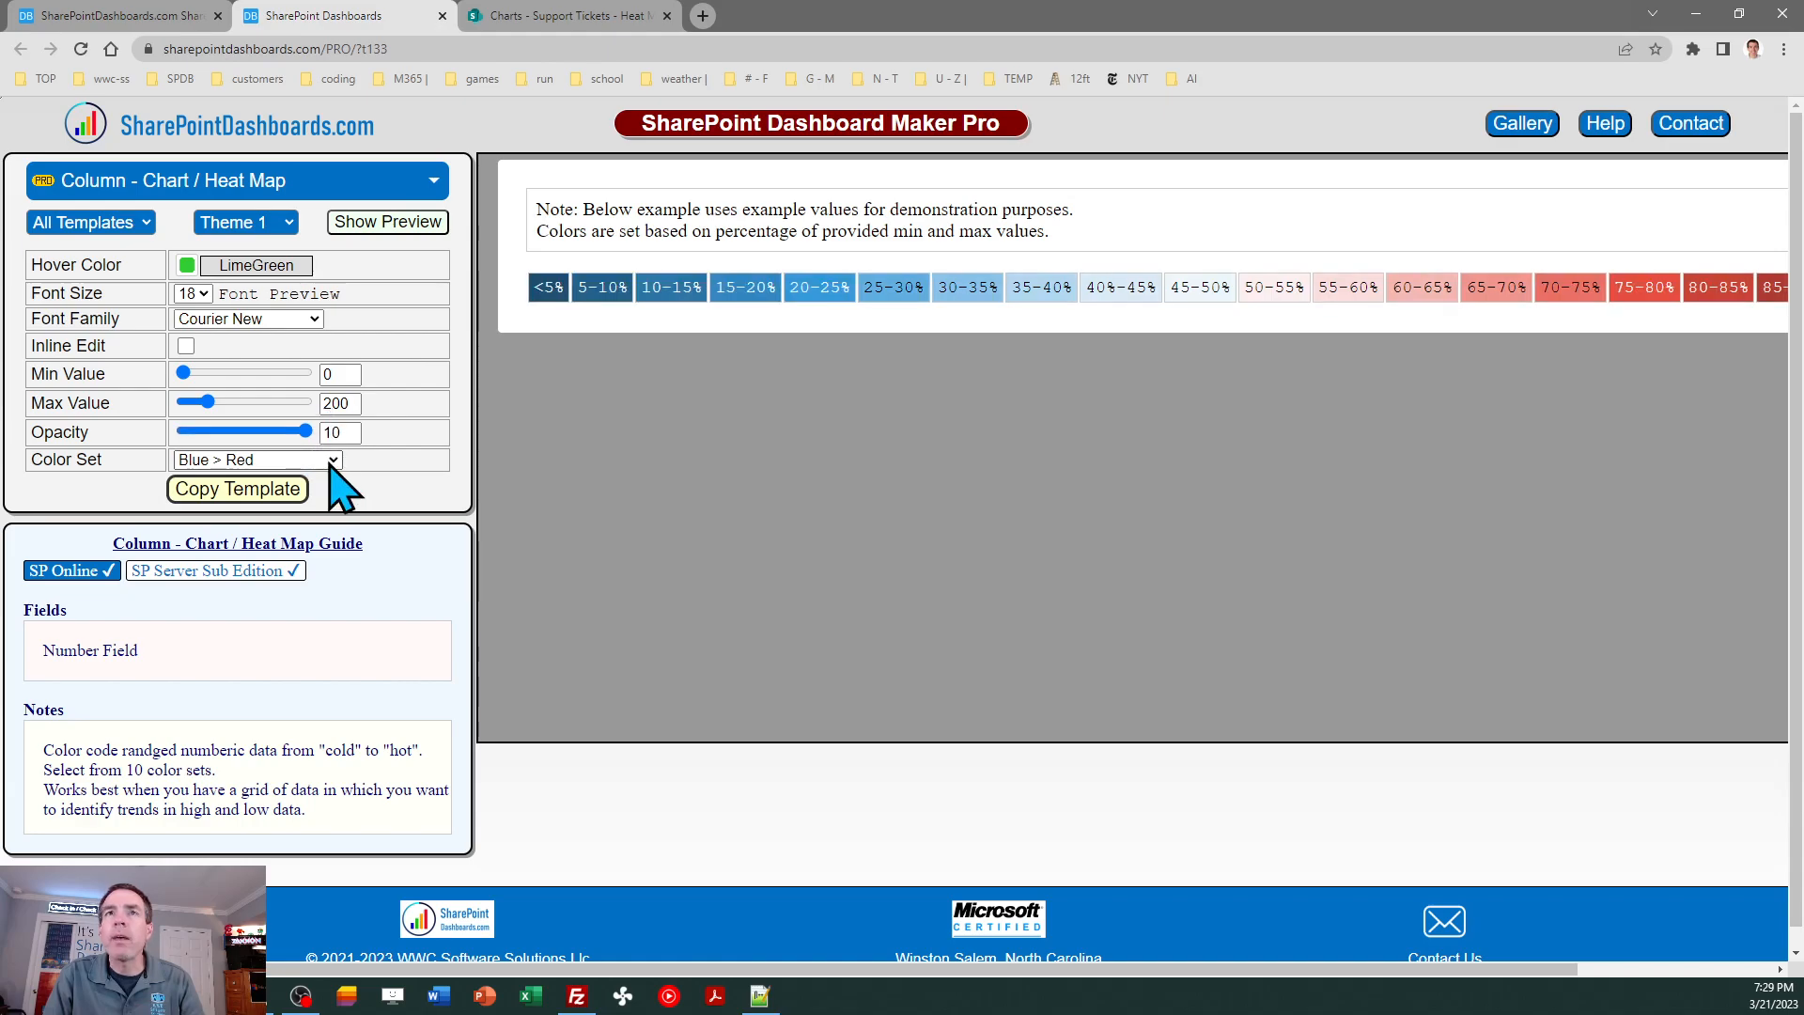
pyautogui.click(334, 460)
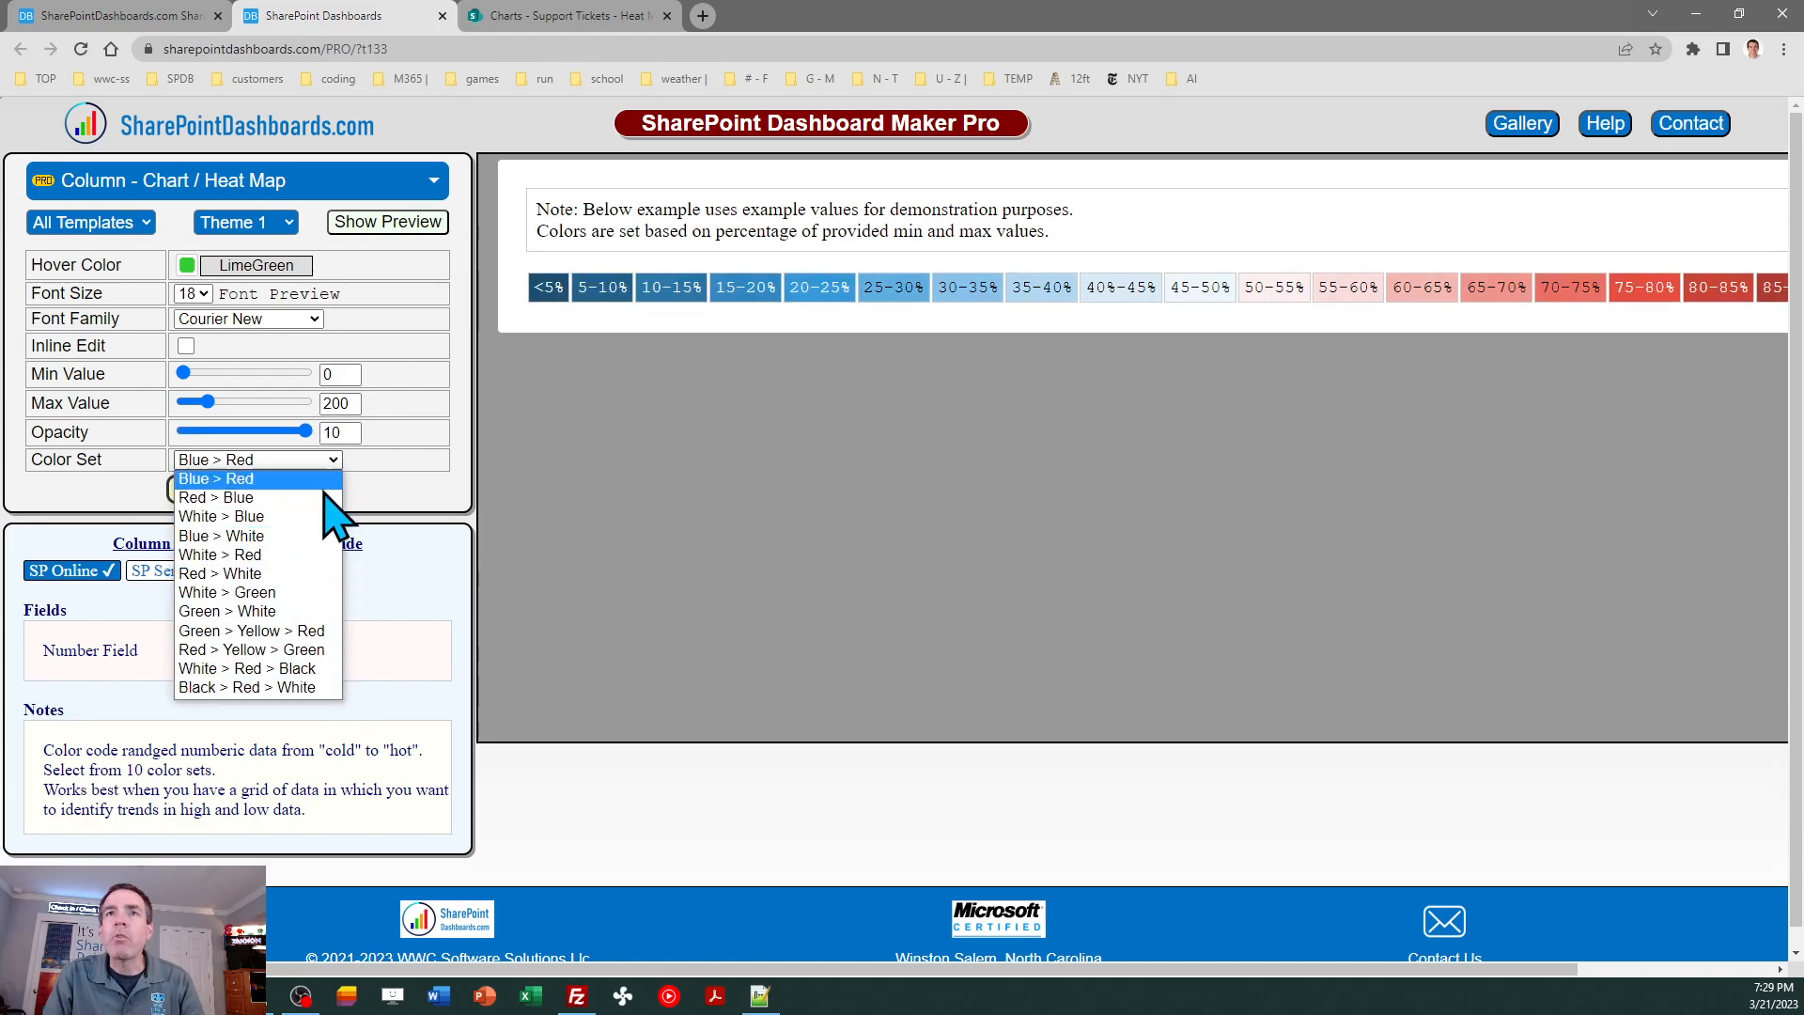
pyautogui.click(324, 482)
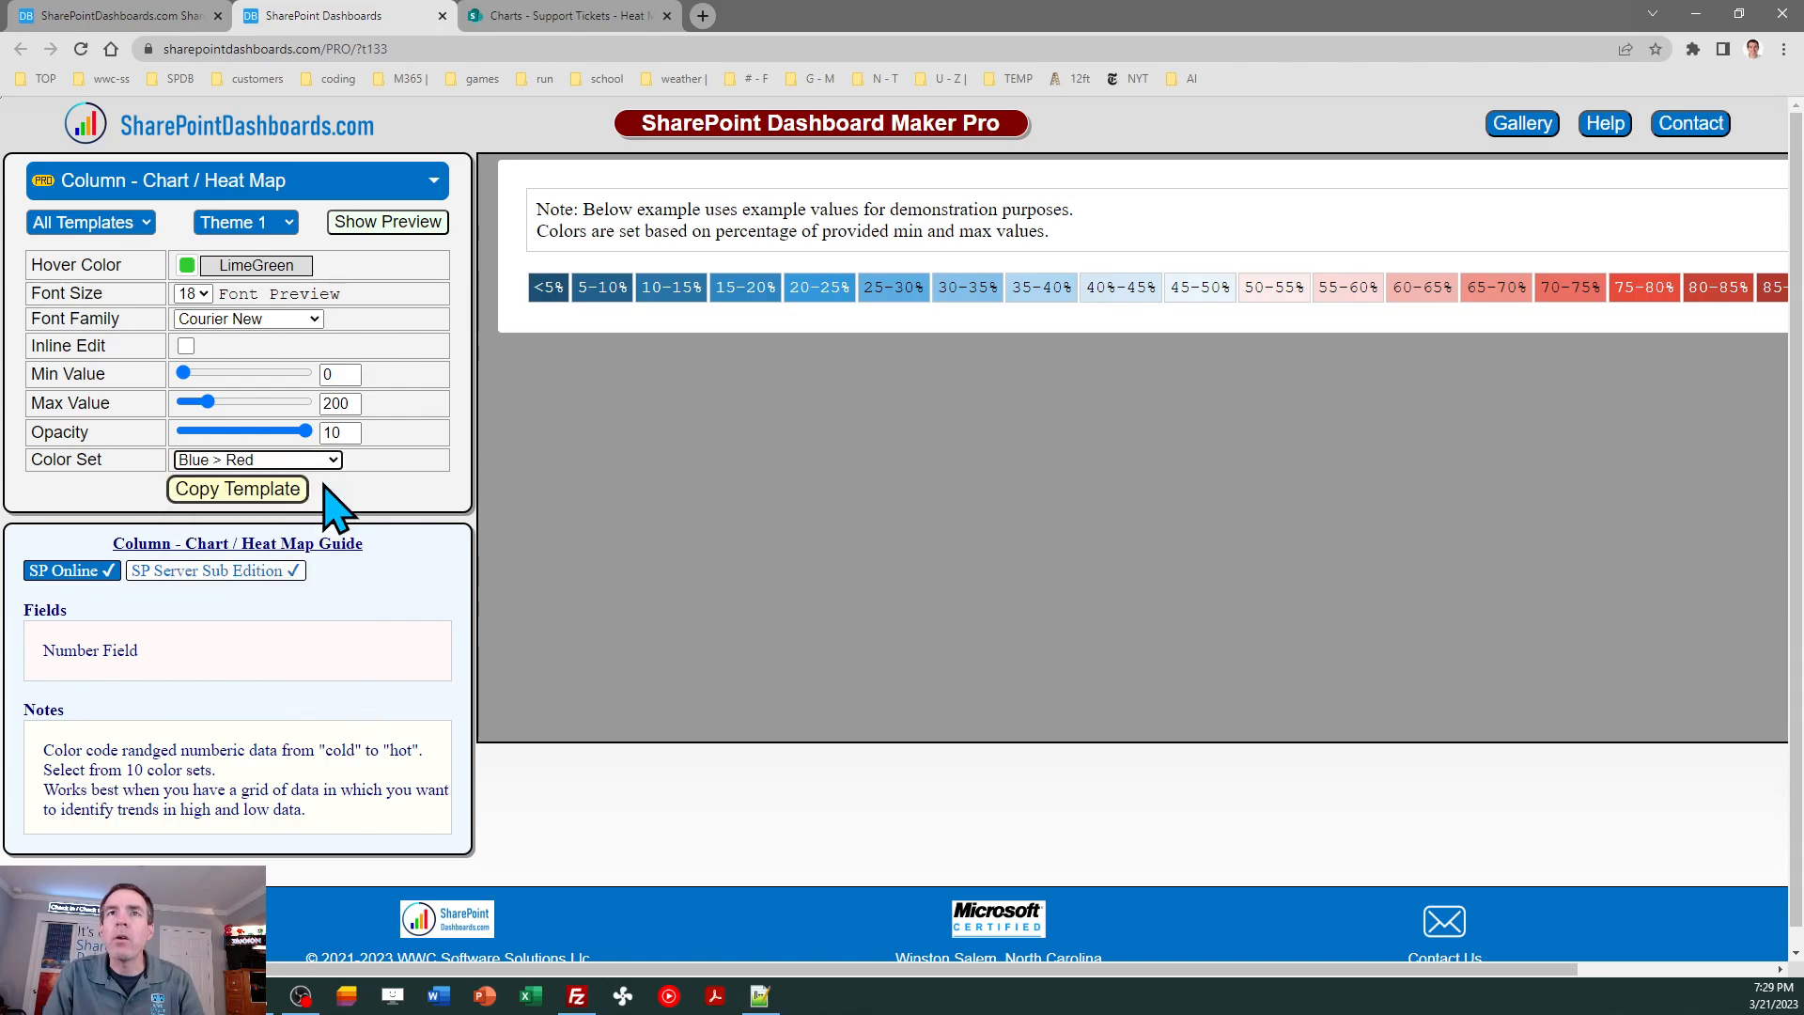
# - Preview the heat map template with the Red > Blue, White > Blue and Blue > White color sets in turn
pyautogui.click(333, 460)
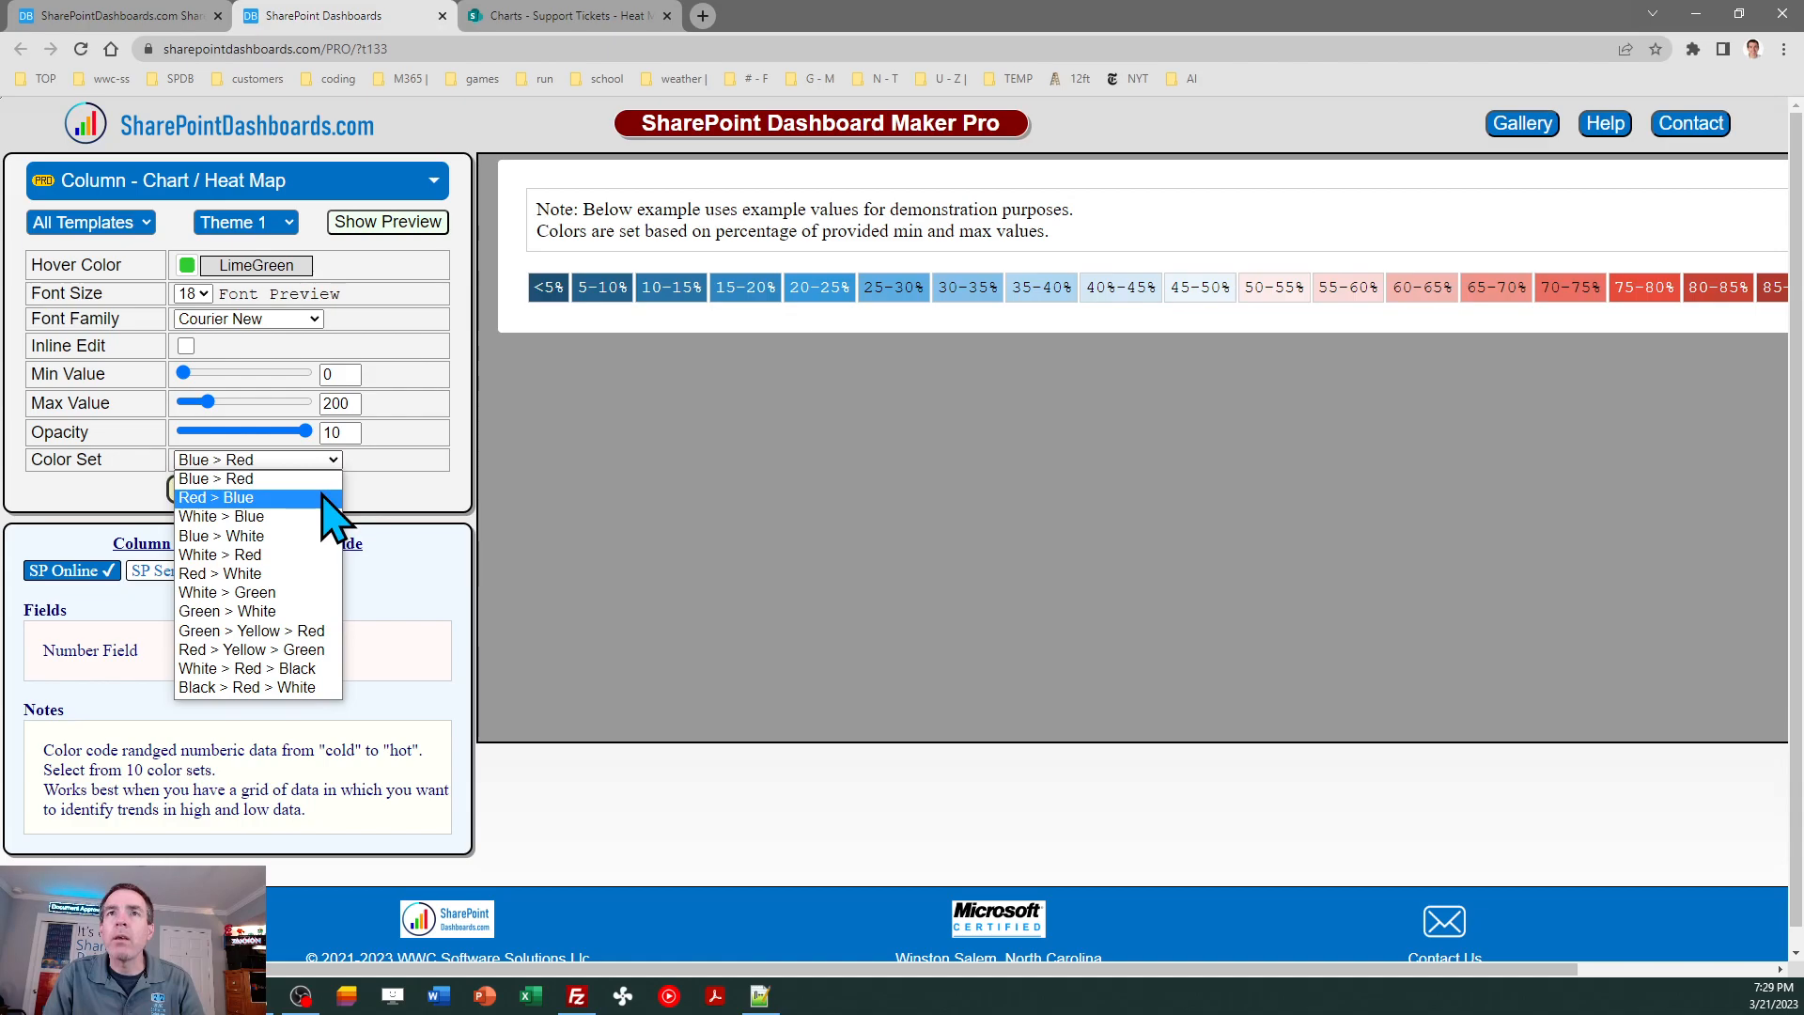
pyautogui.click(266, 498)
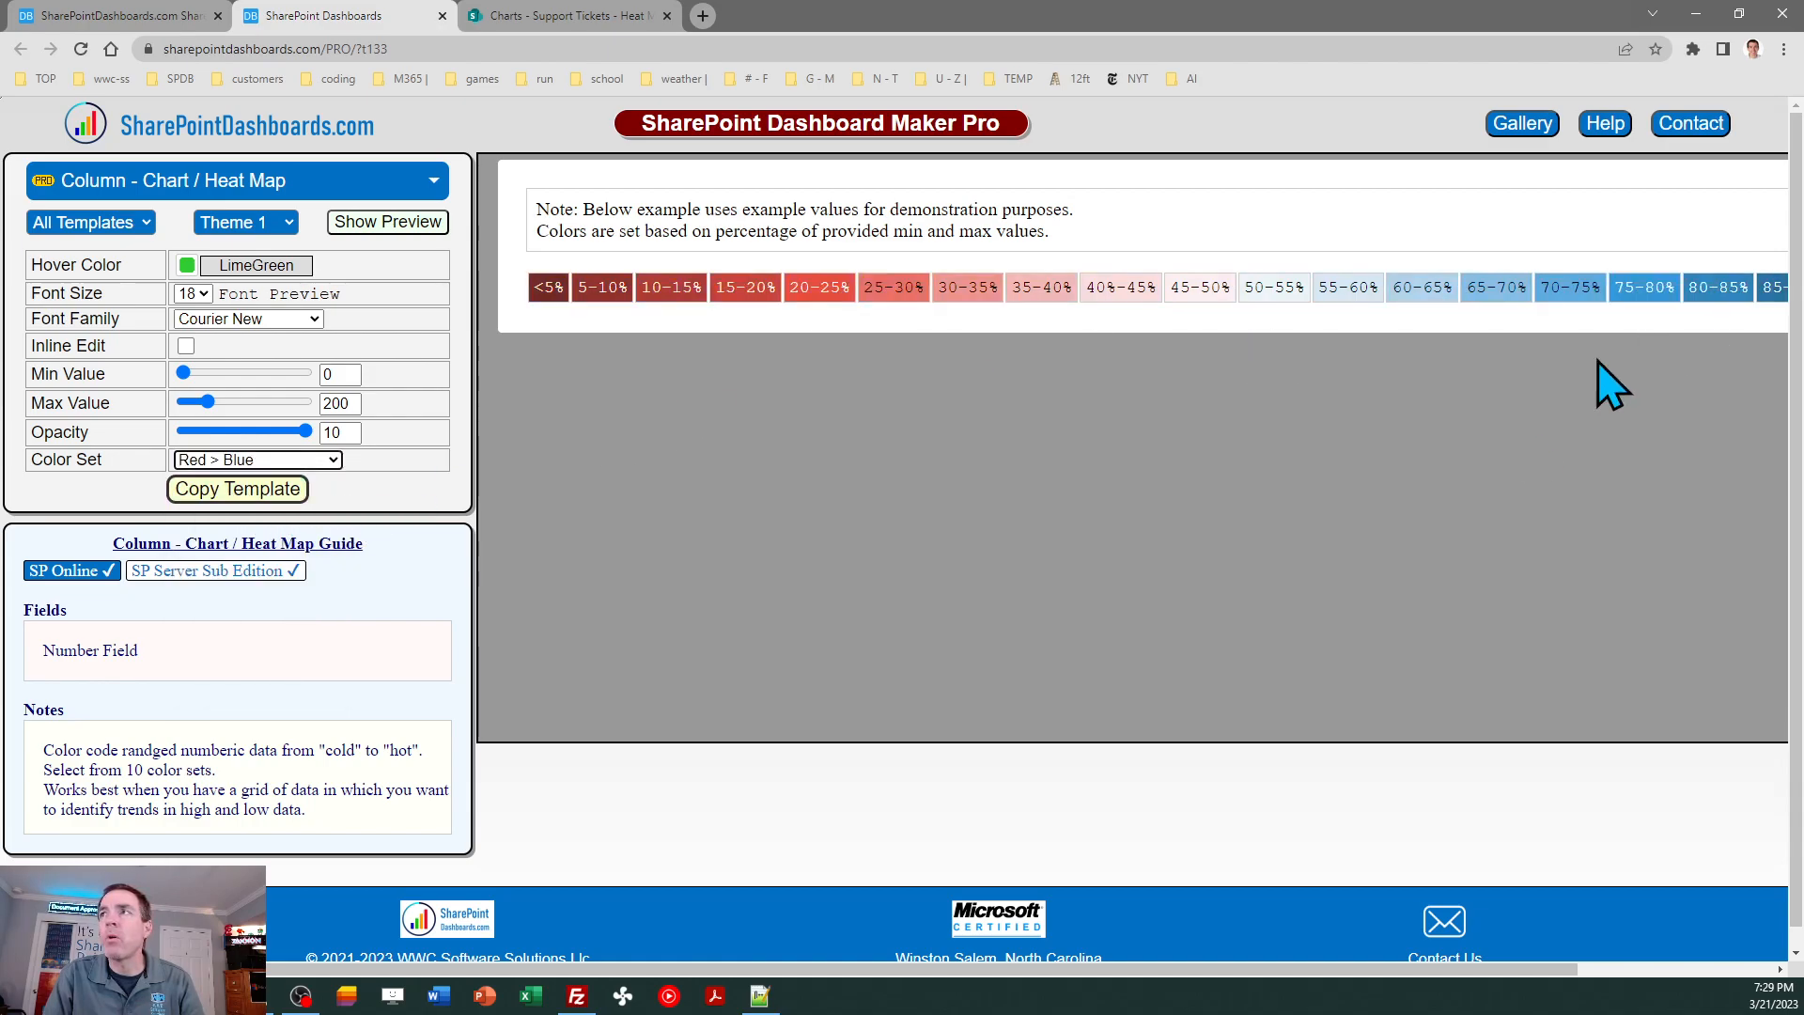
pyautogui.moveTo(1037, 958); pyautogui.dragTo(776, 996)
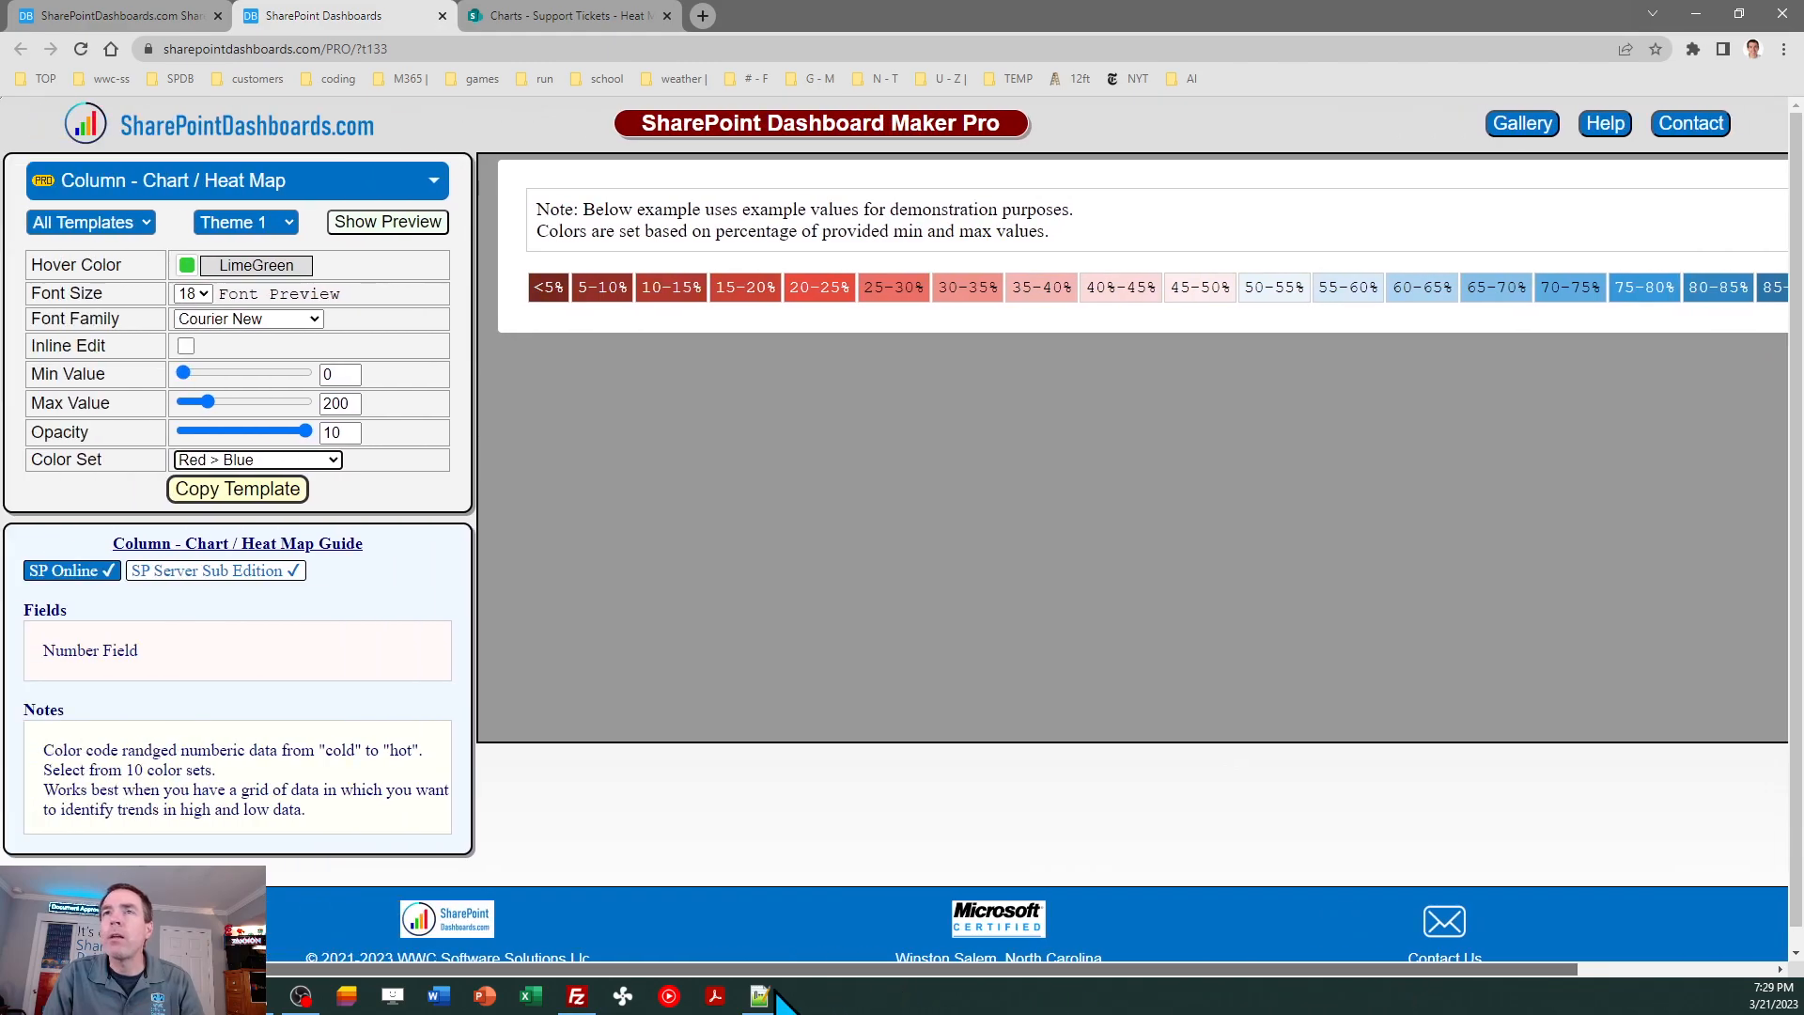
pyautogui.click(332, 459)
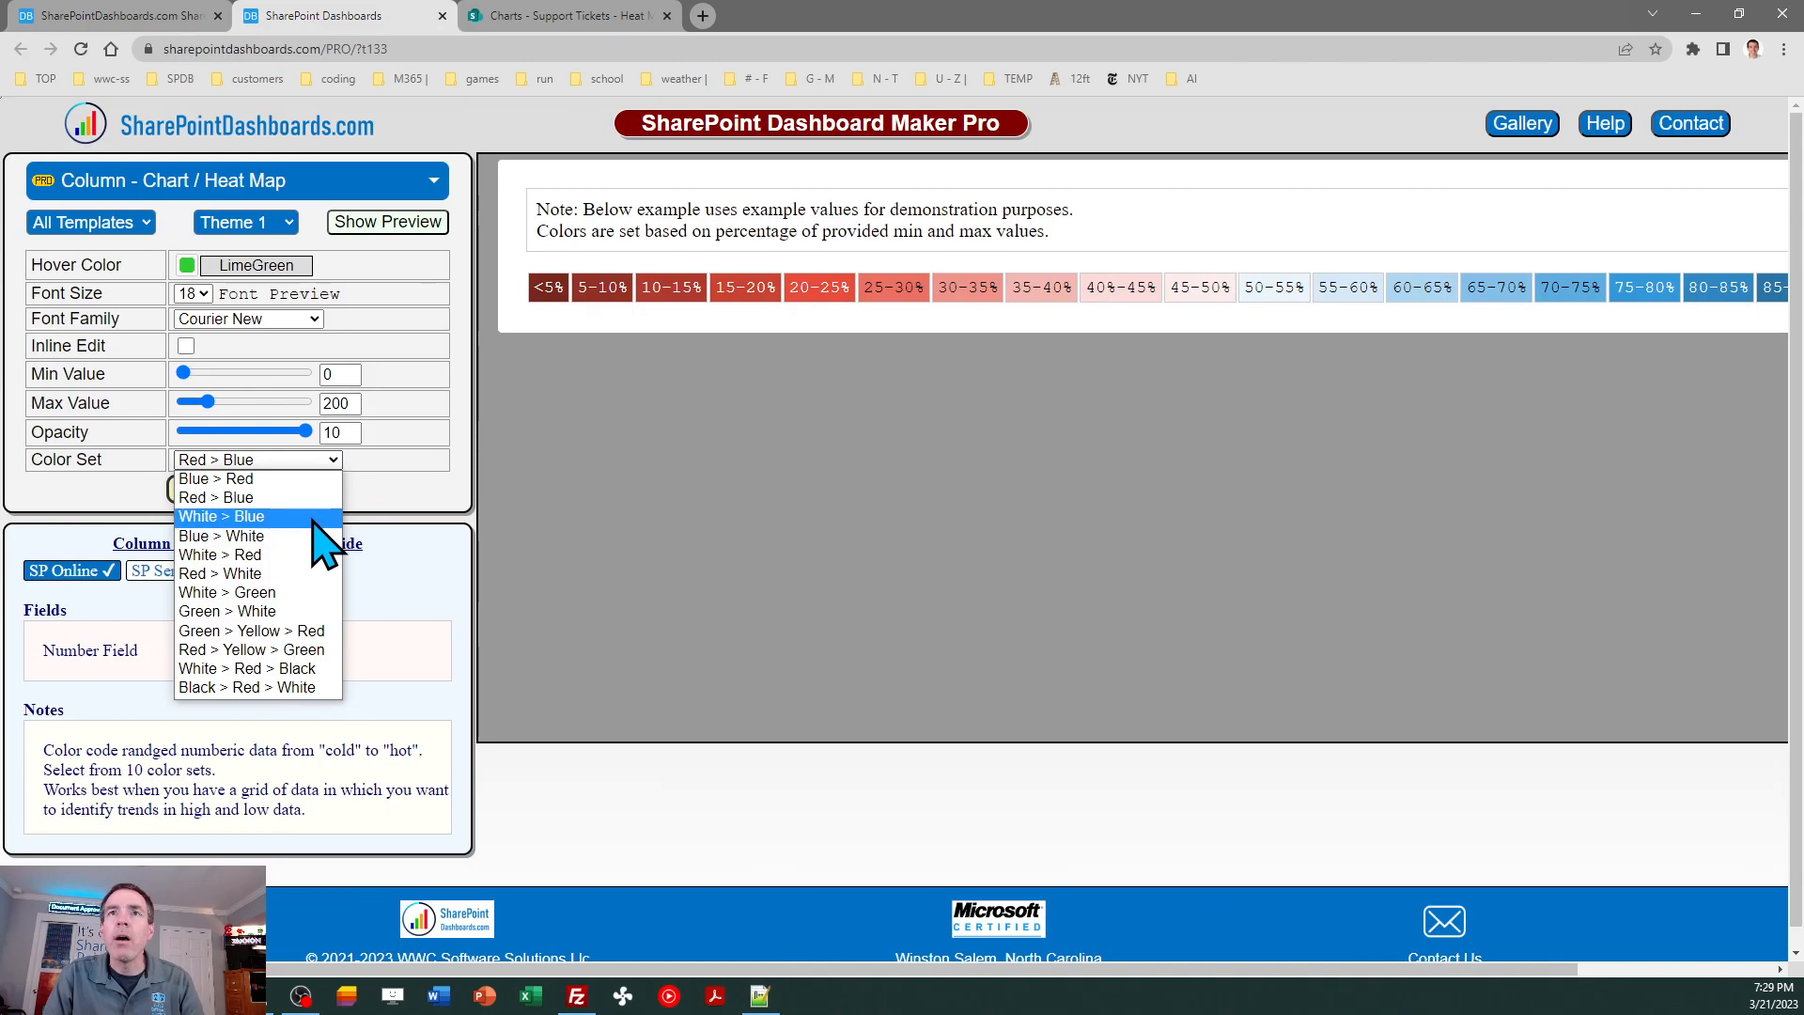
pyautogui.click(314, 515)
pyautogui.click(322, 460)
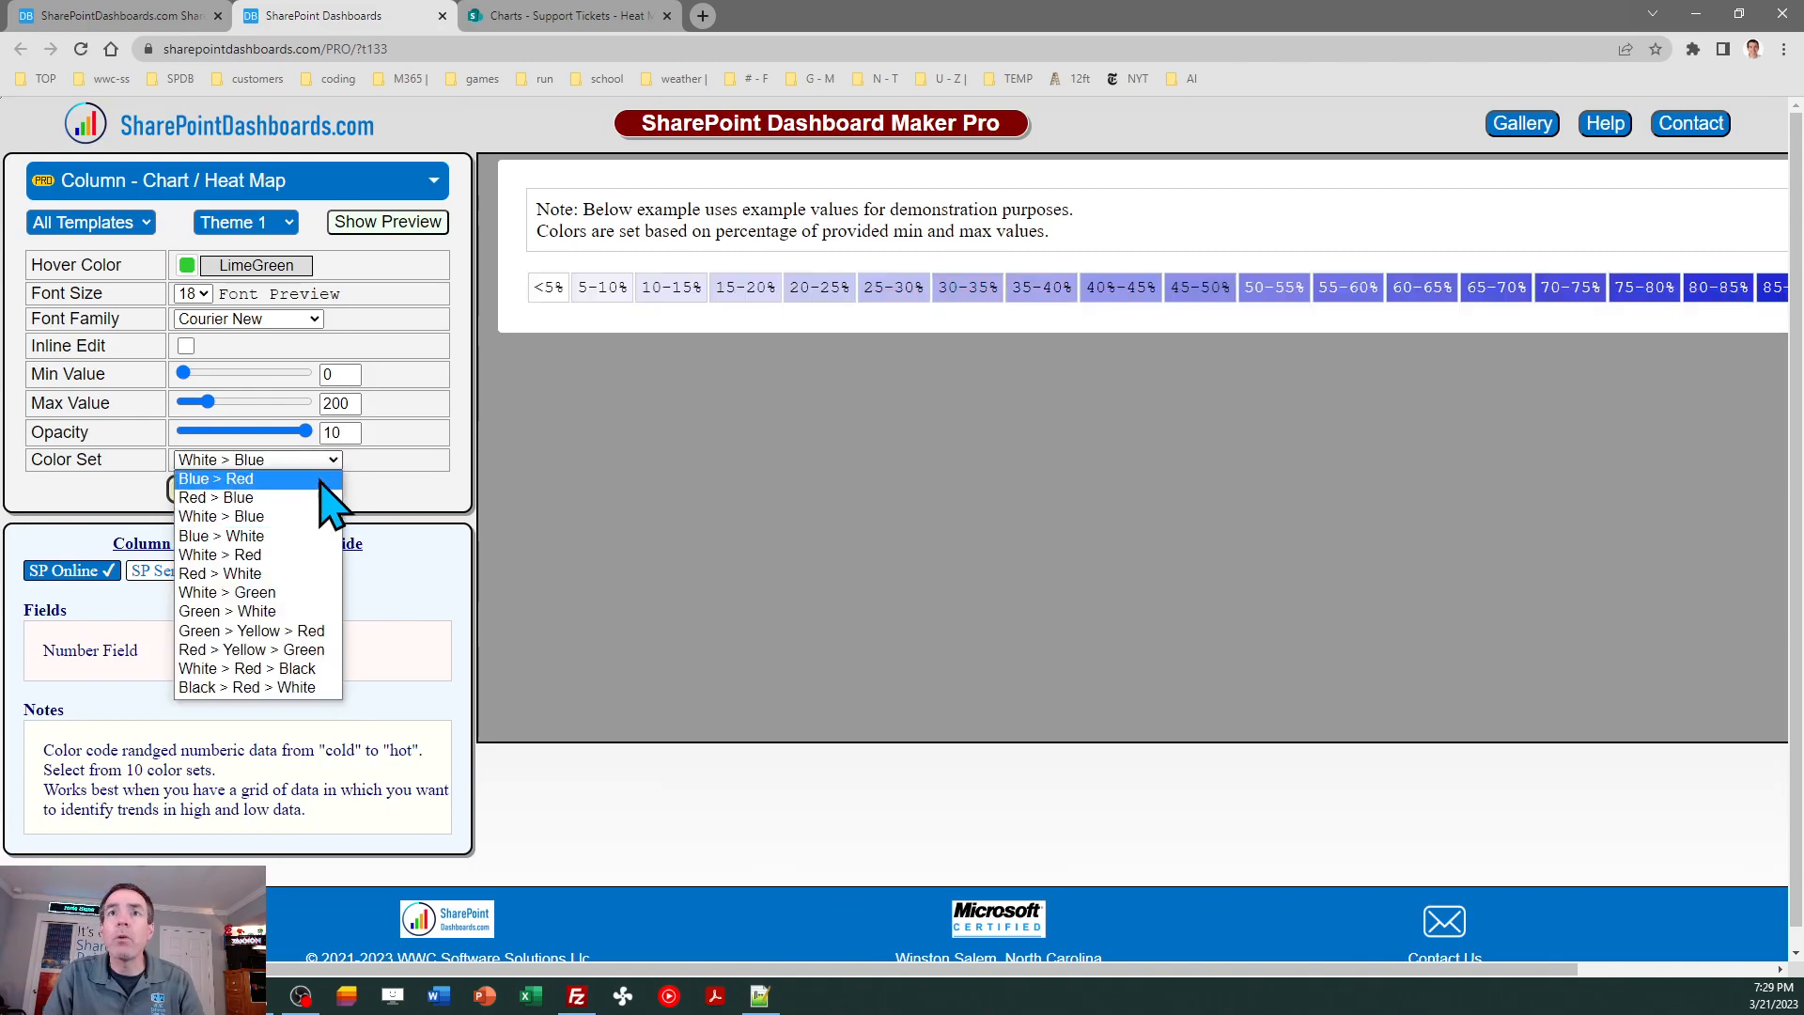
pyautogui.click(312, 536)
# - Preview the heat map template with the White > Red color set, followed by Red > White
pyautogui.click(331, 460)
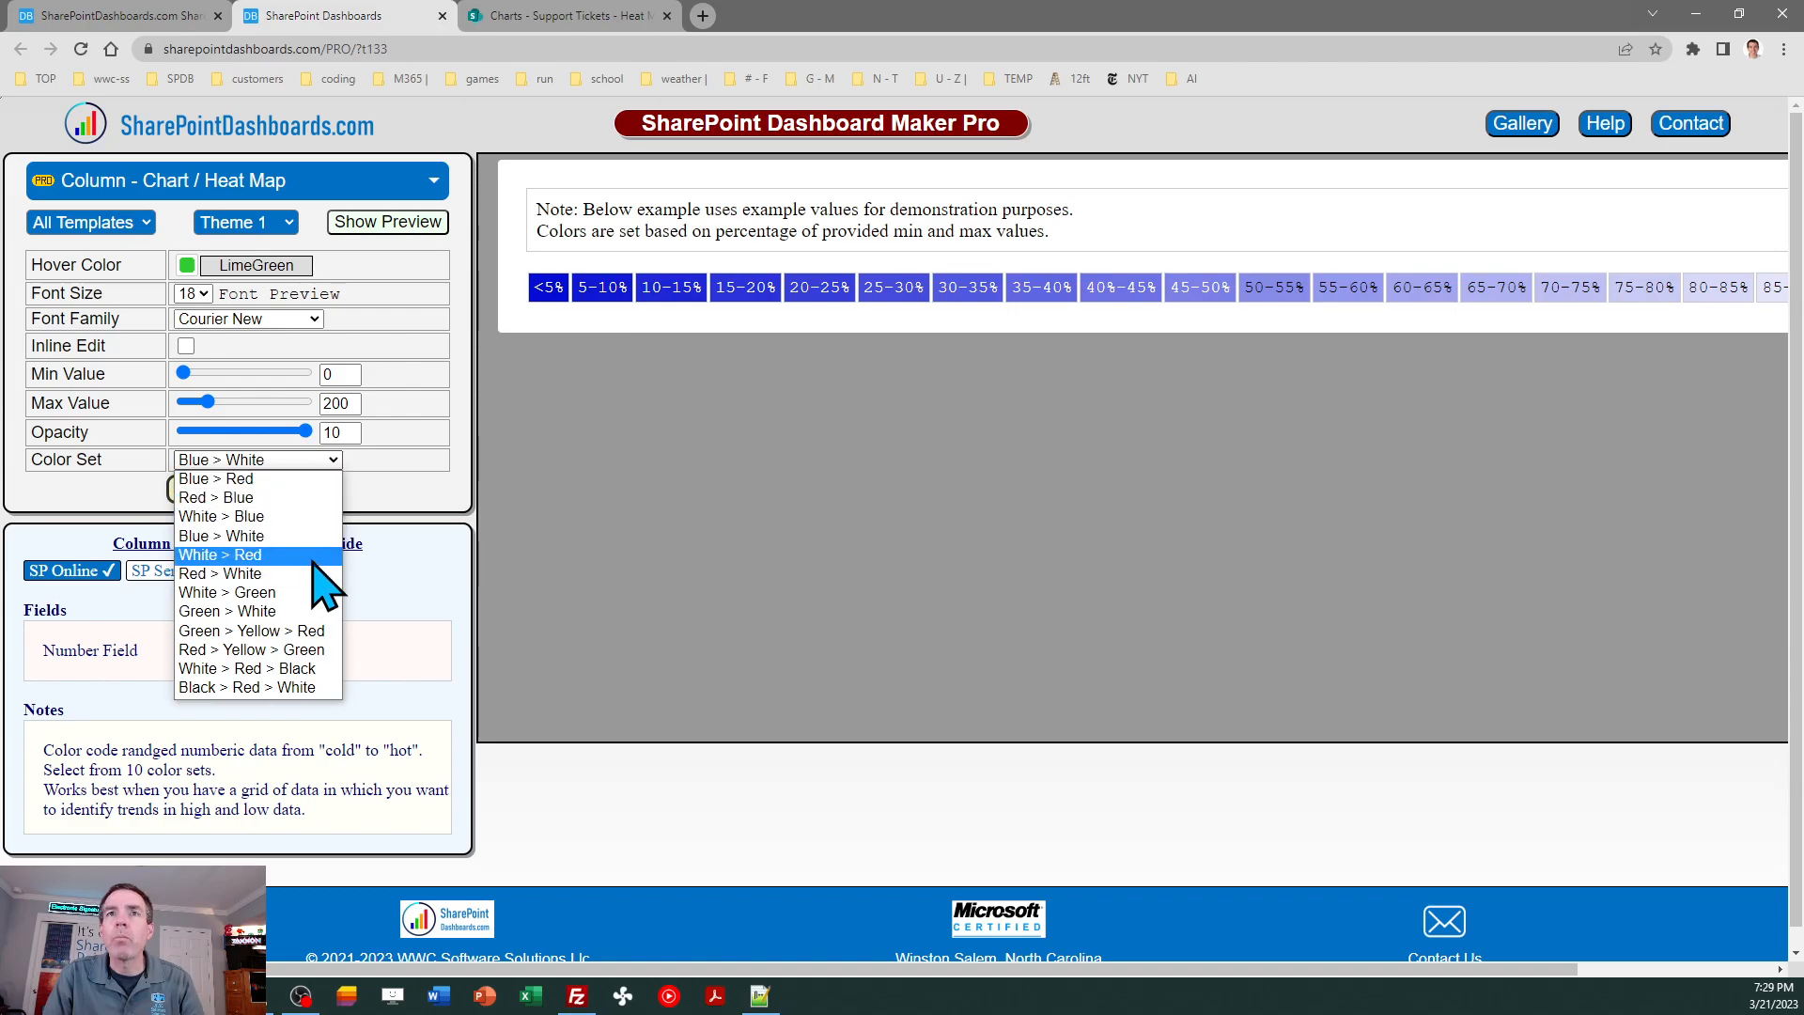
pyautogui.click(314, 556)
pyautogui.click(333, 460)
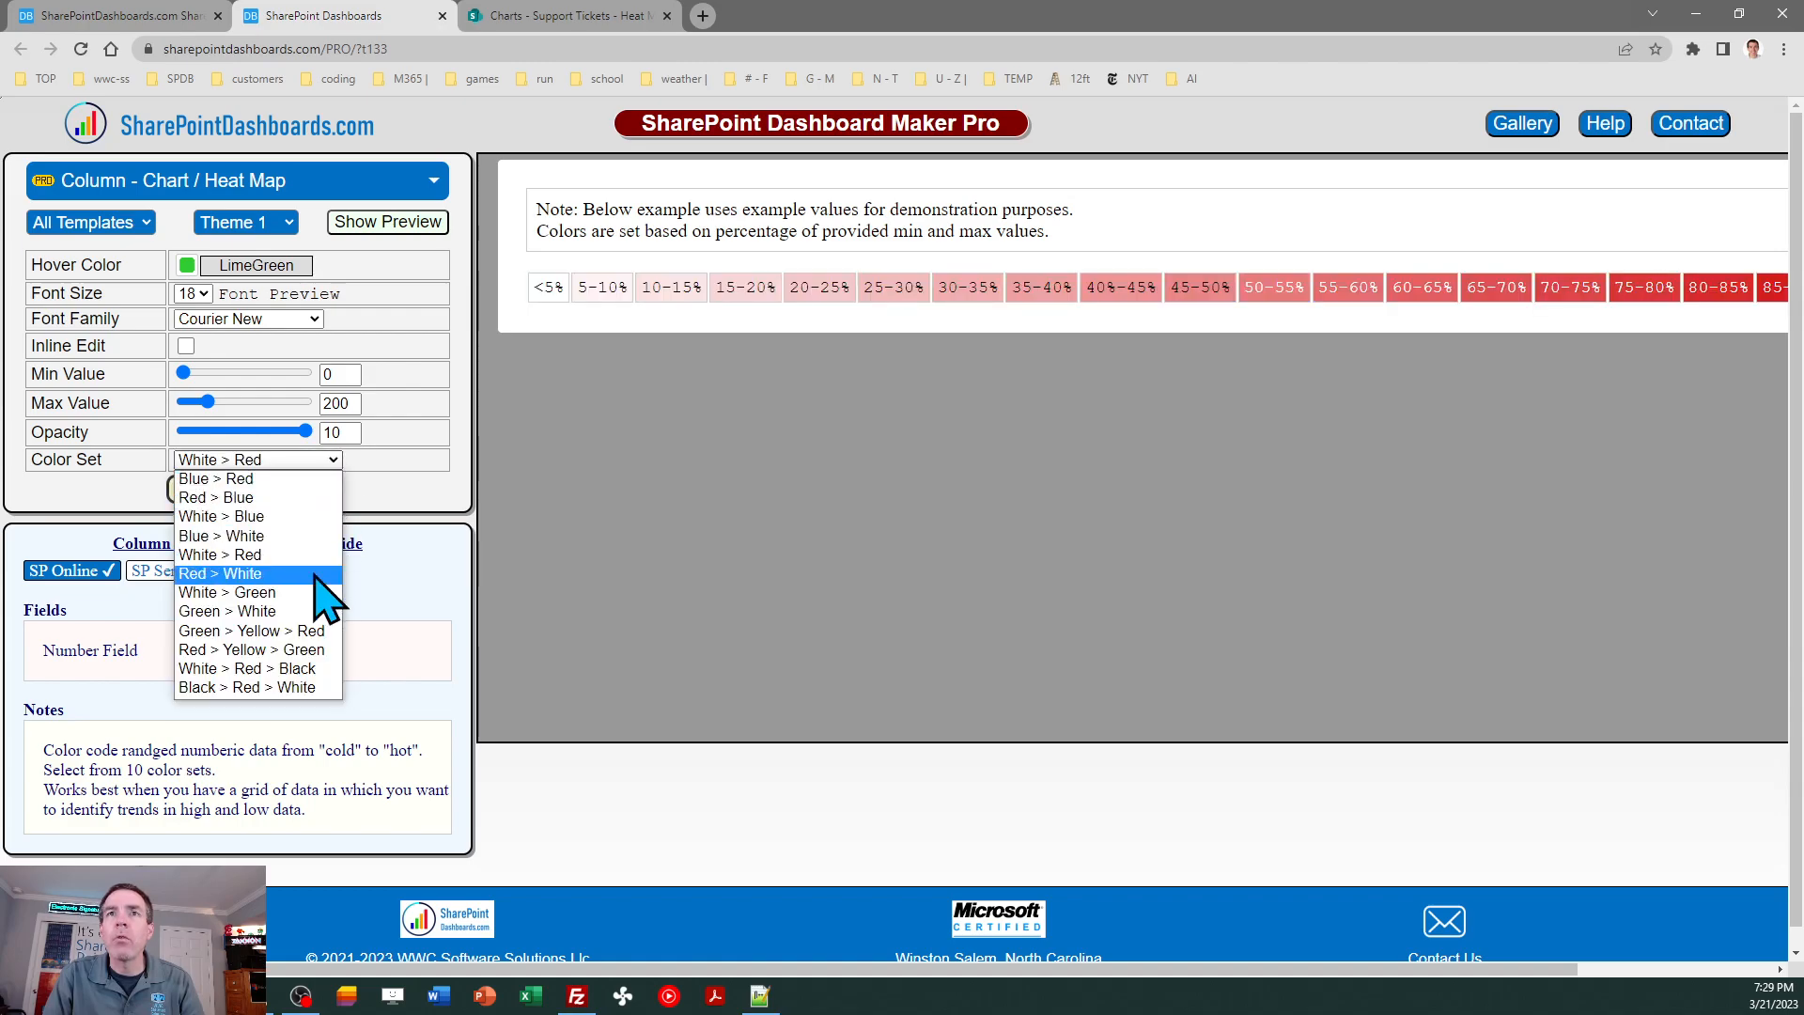
pyautogui.click(319, 574)
# - Preview the heat map template with the White > Green color set, followed by Green > White
pyautogui.click(324, 460)
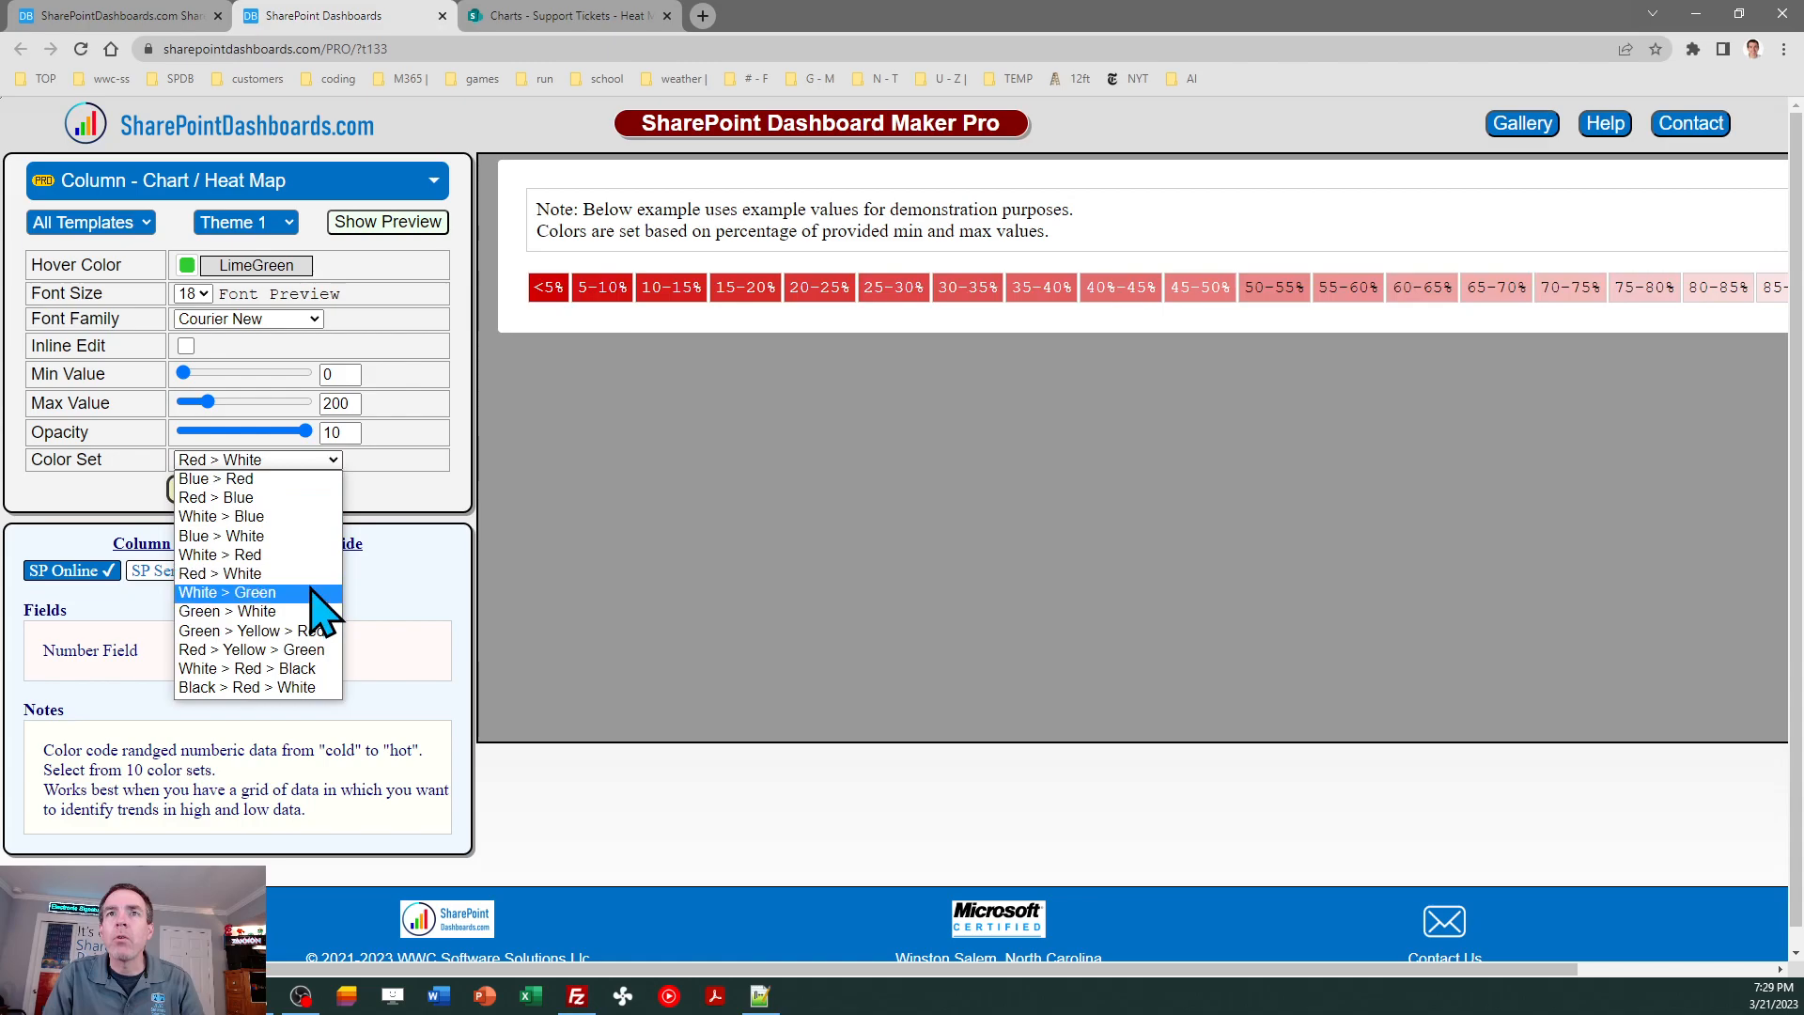
pyautogui.click(312, 593)
pyautogui.click(328, 461)
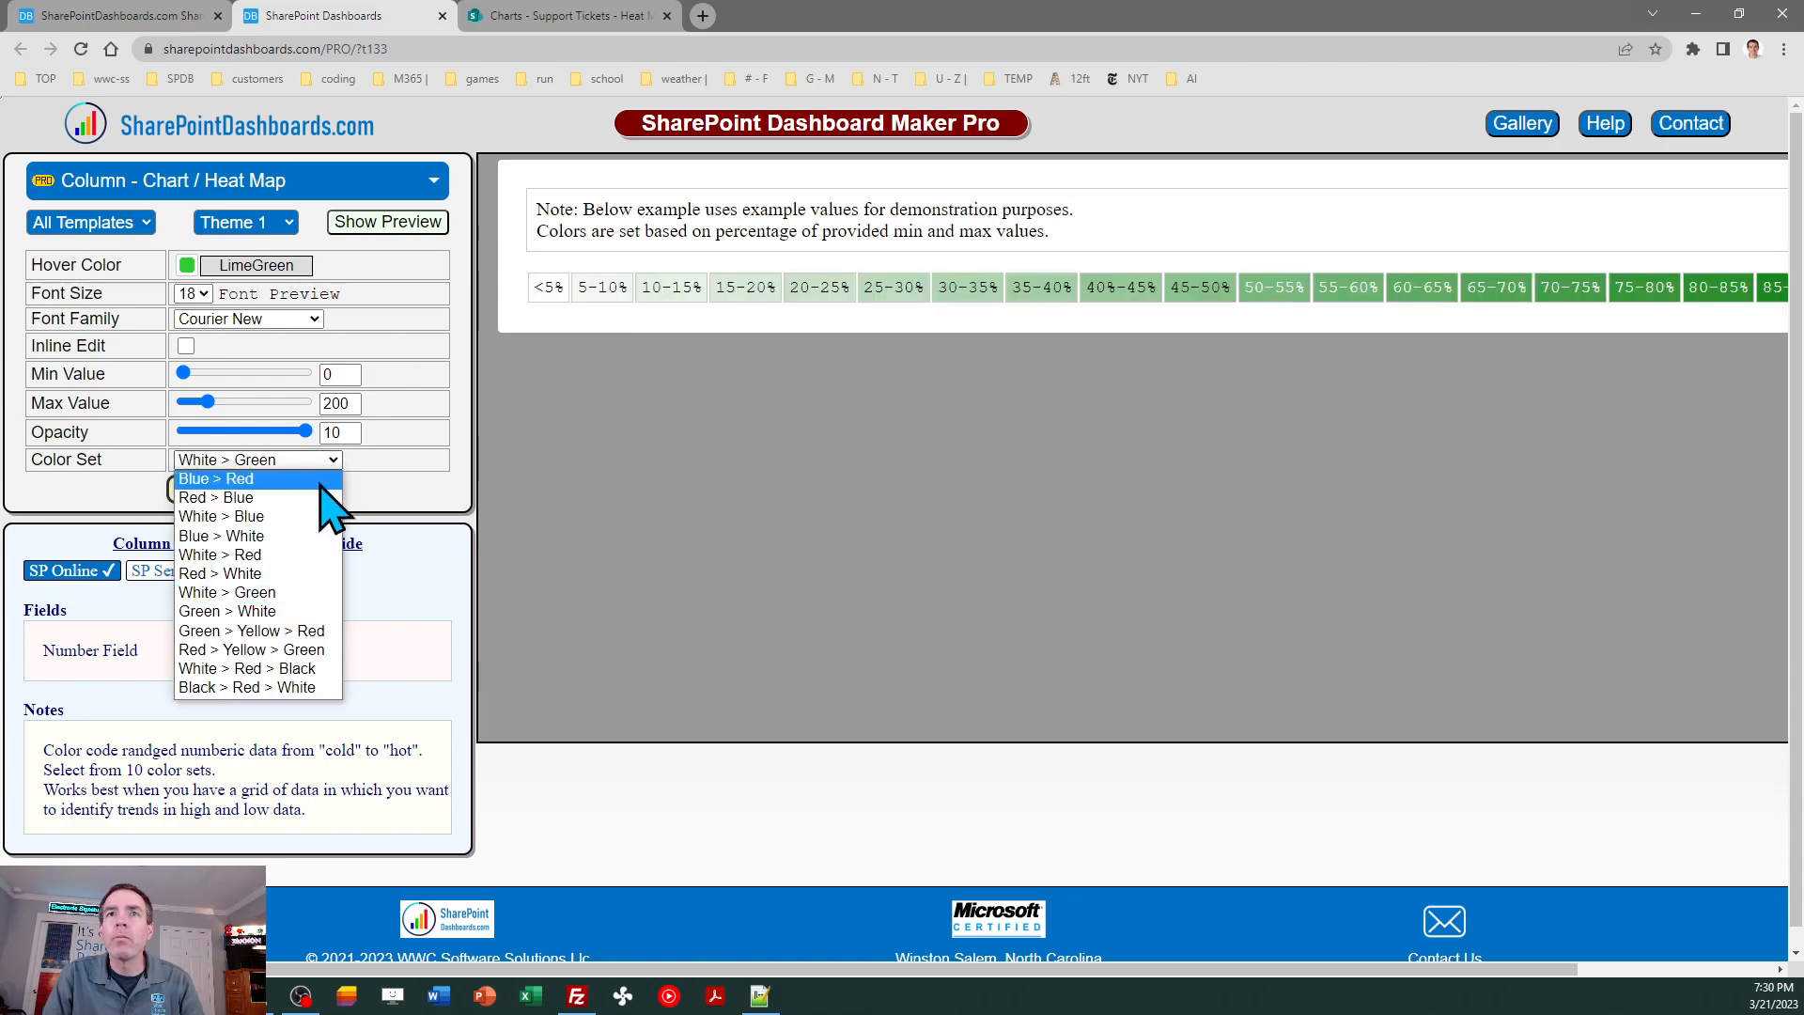
pyautogui.click(316, 610)
# - Preview the heat map template with the Green > Yellow > Red color set, followed by Red > Yellow > Green
pyautogui.click(329, 460)
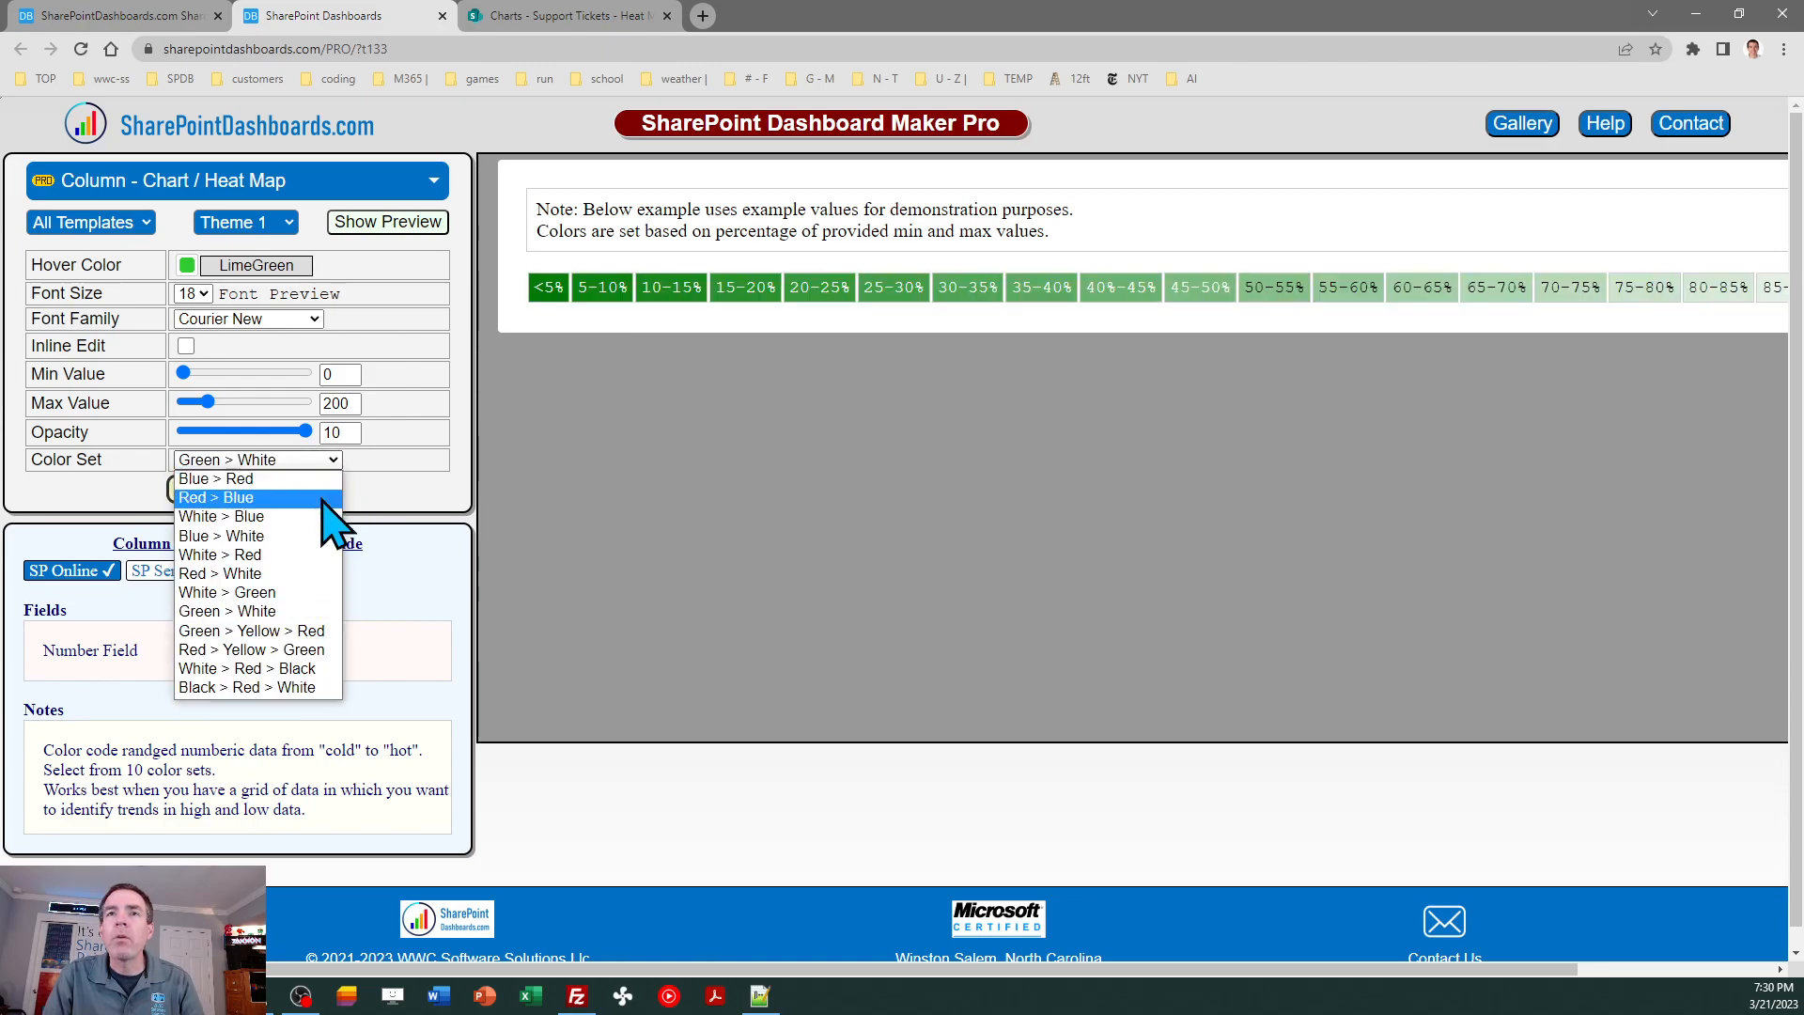
pyautogui.click(240, 632)
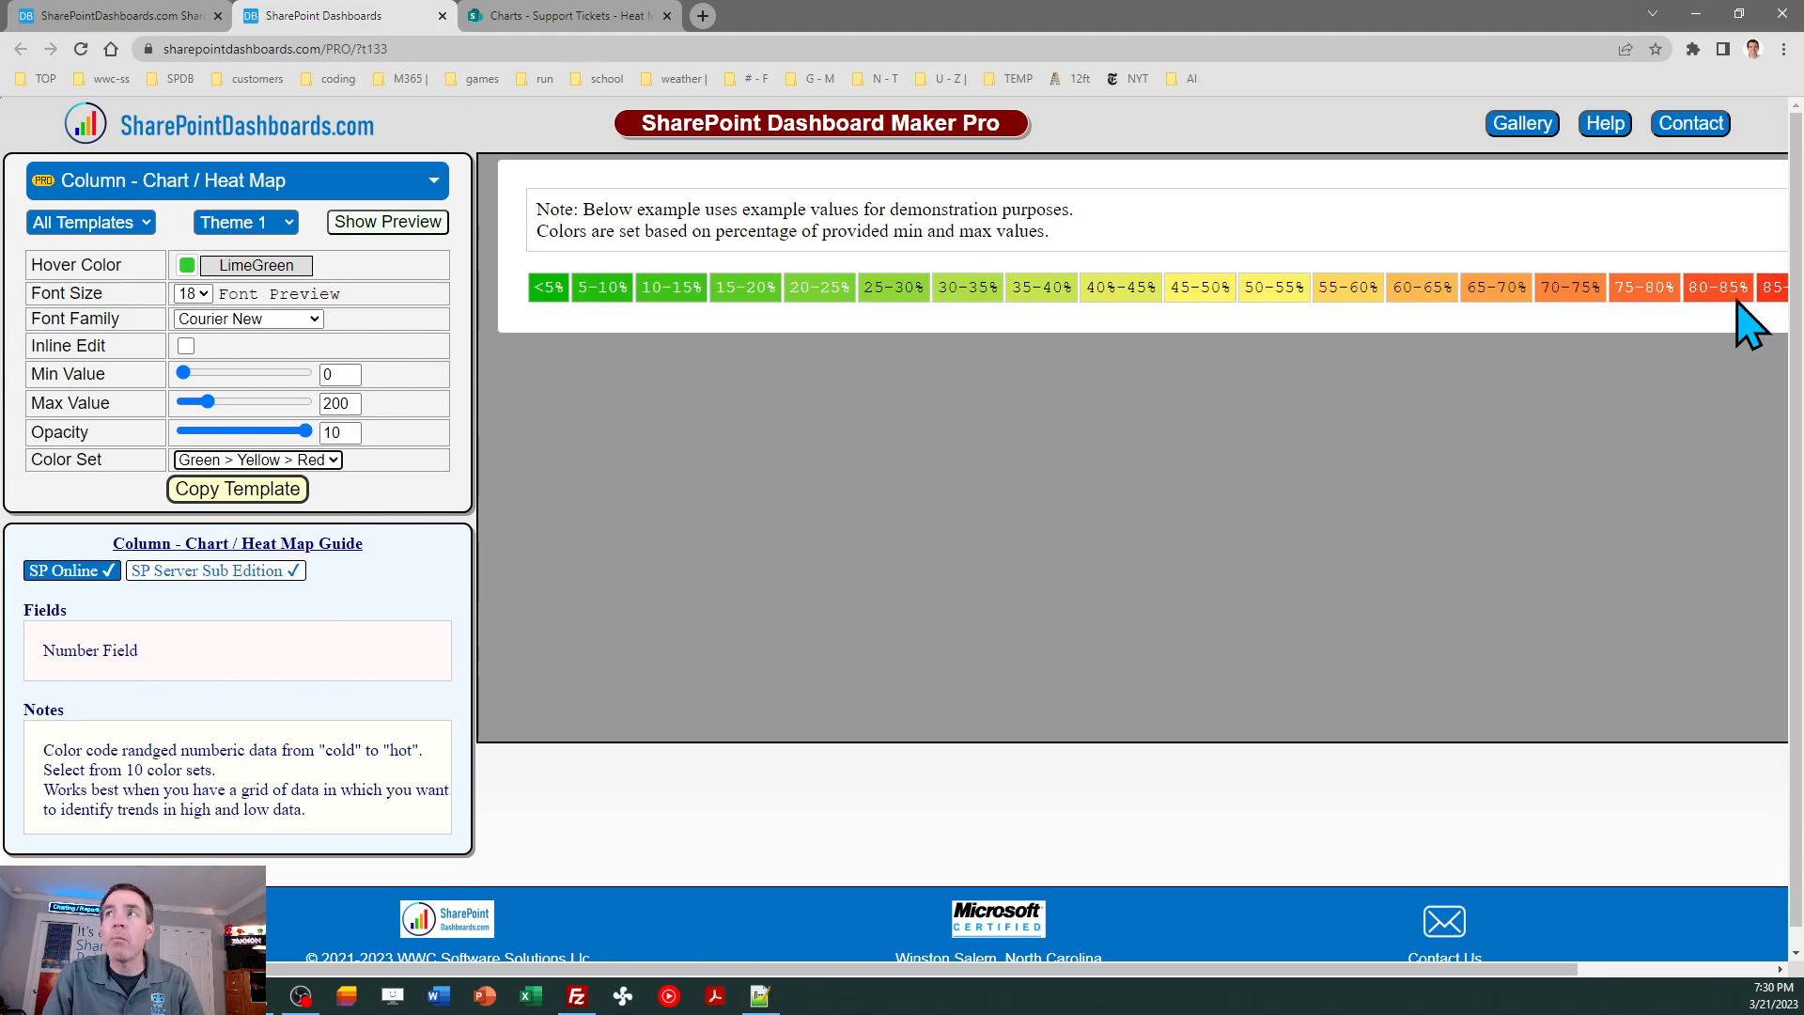
pyautogui.click(334, 459)
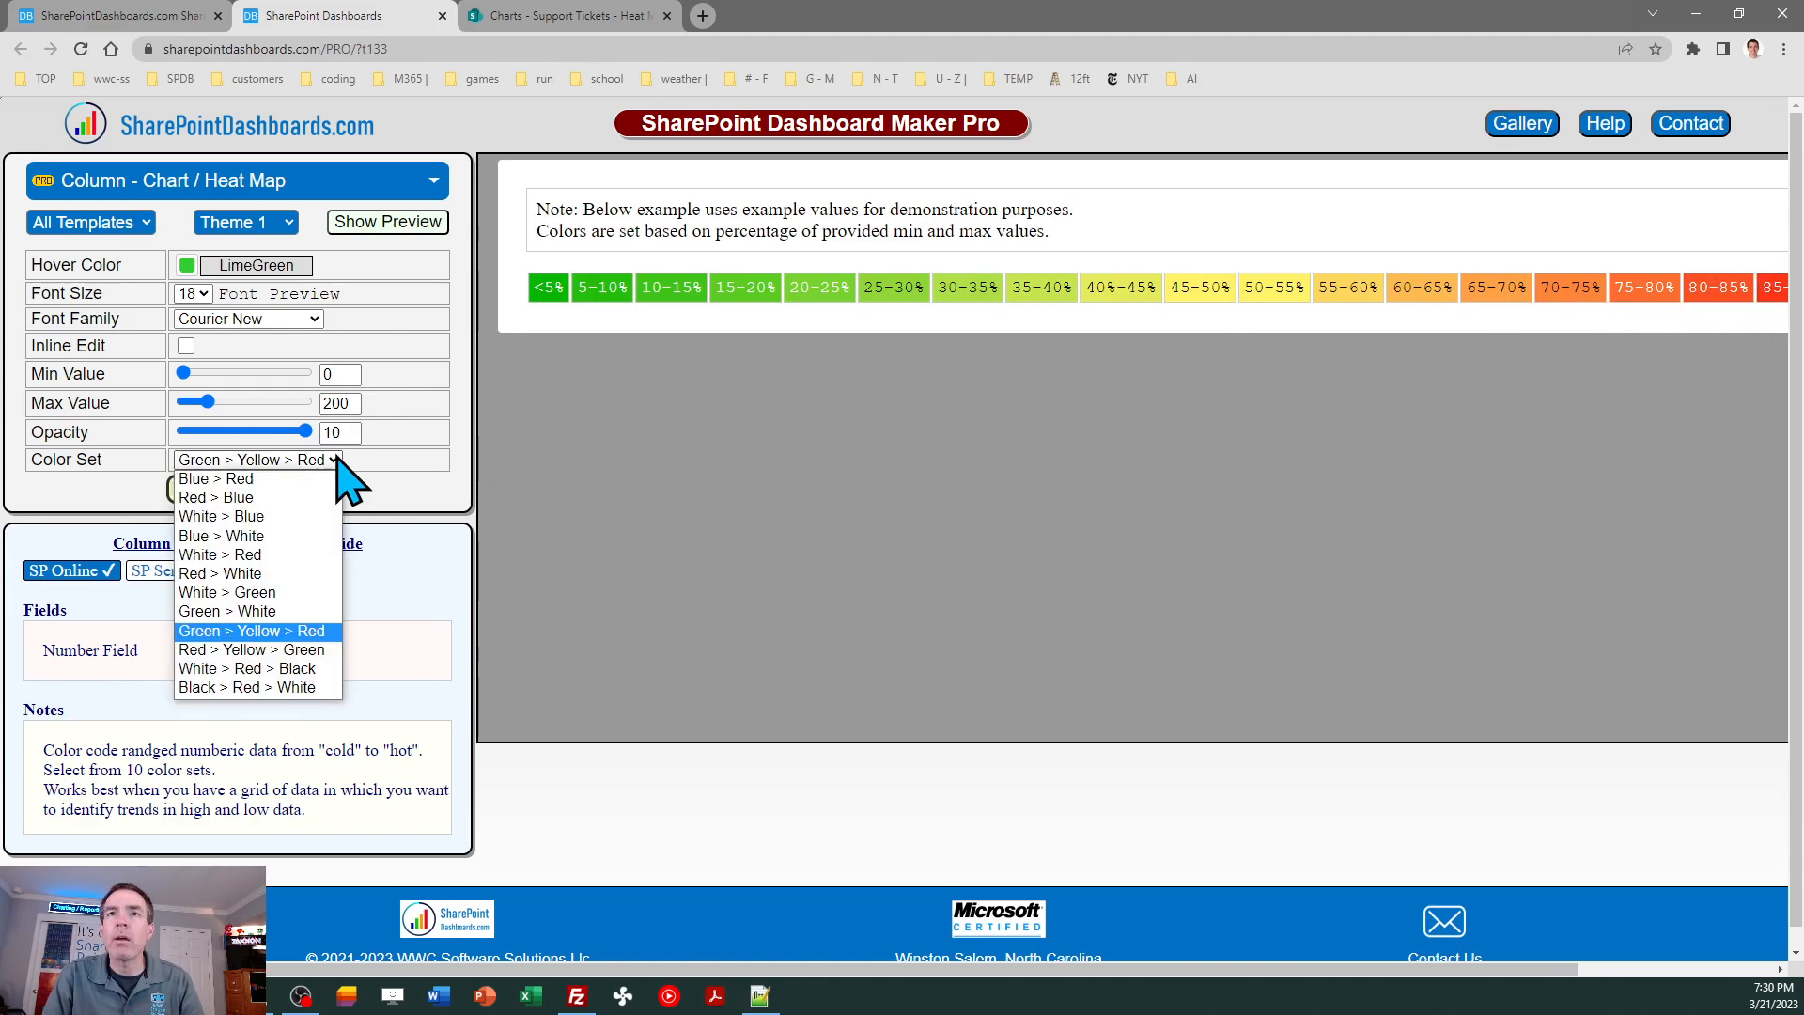
pyautogui.click(330, 650)
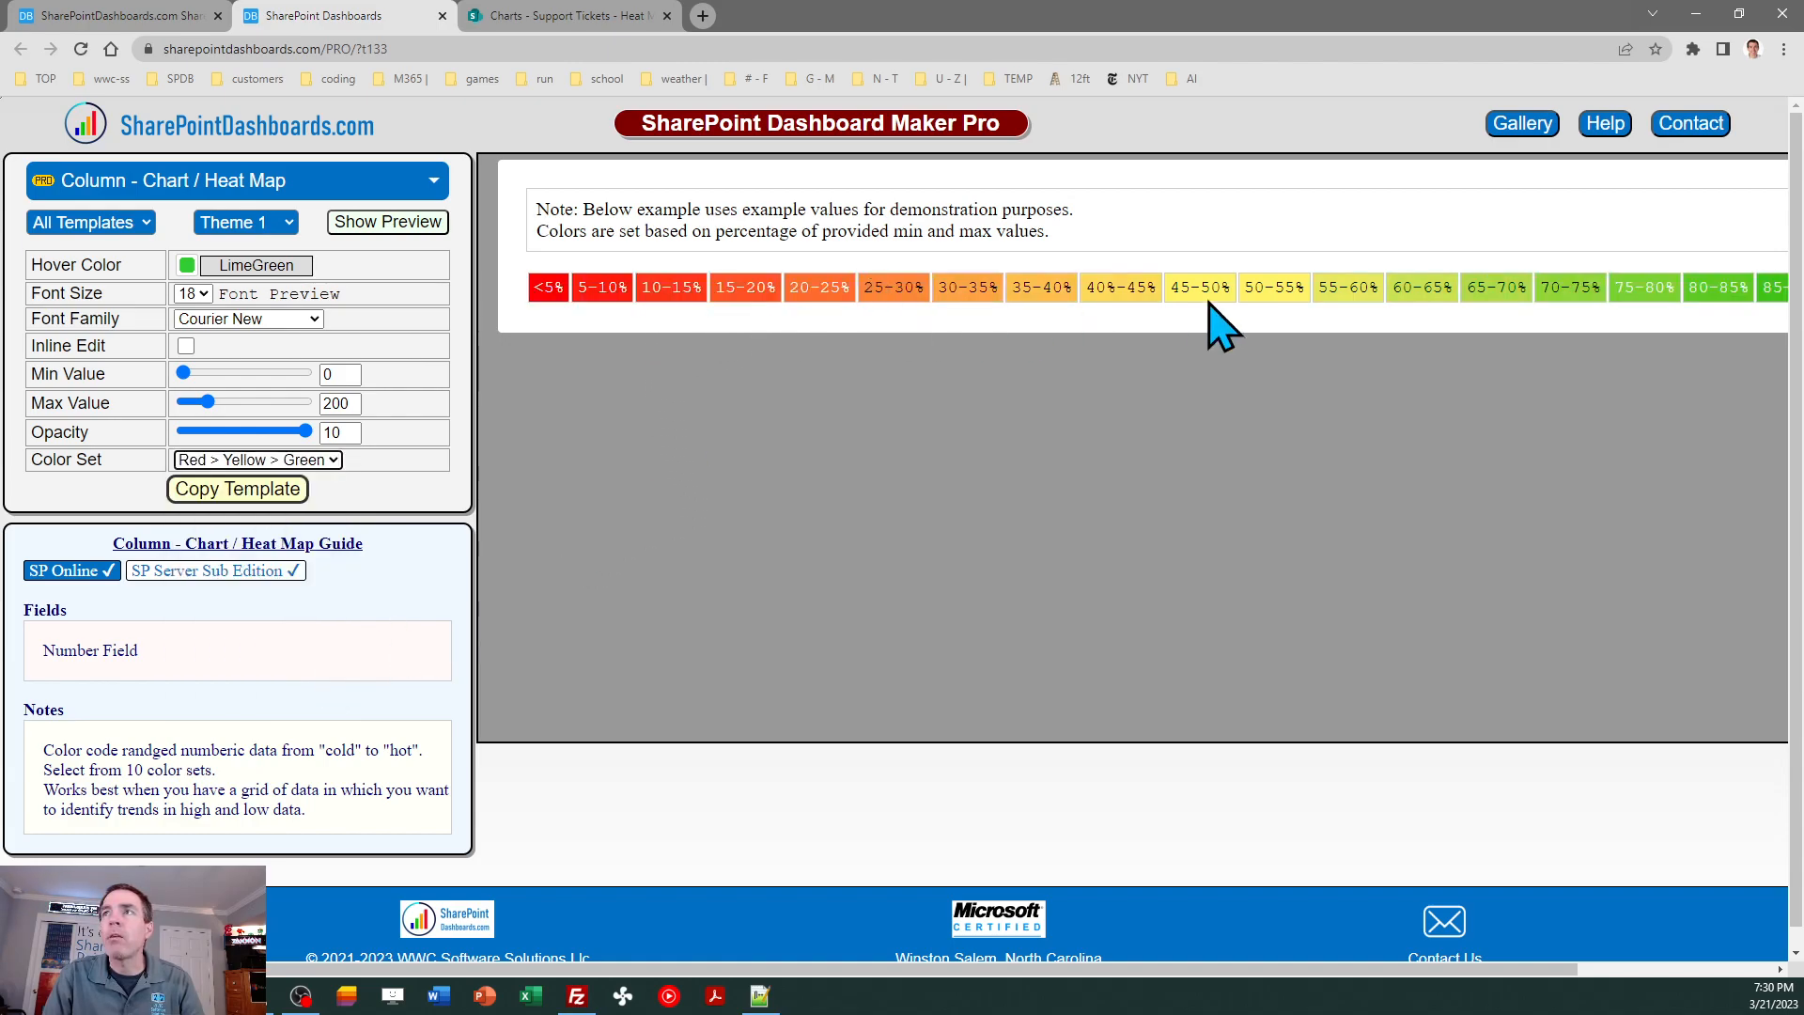
# - Preview the heat map template with the White > Red > Black color set, followed by Black > Red > White
pyautogui.click(336, 460)
pyautogui.click(328, 669)
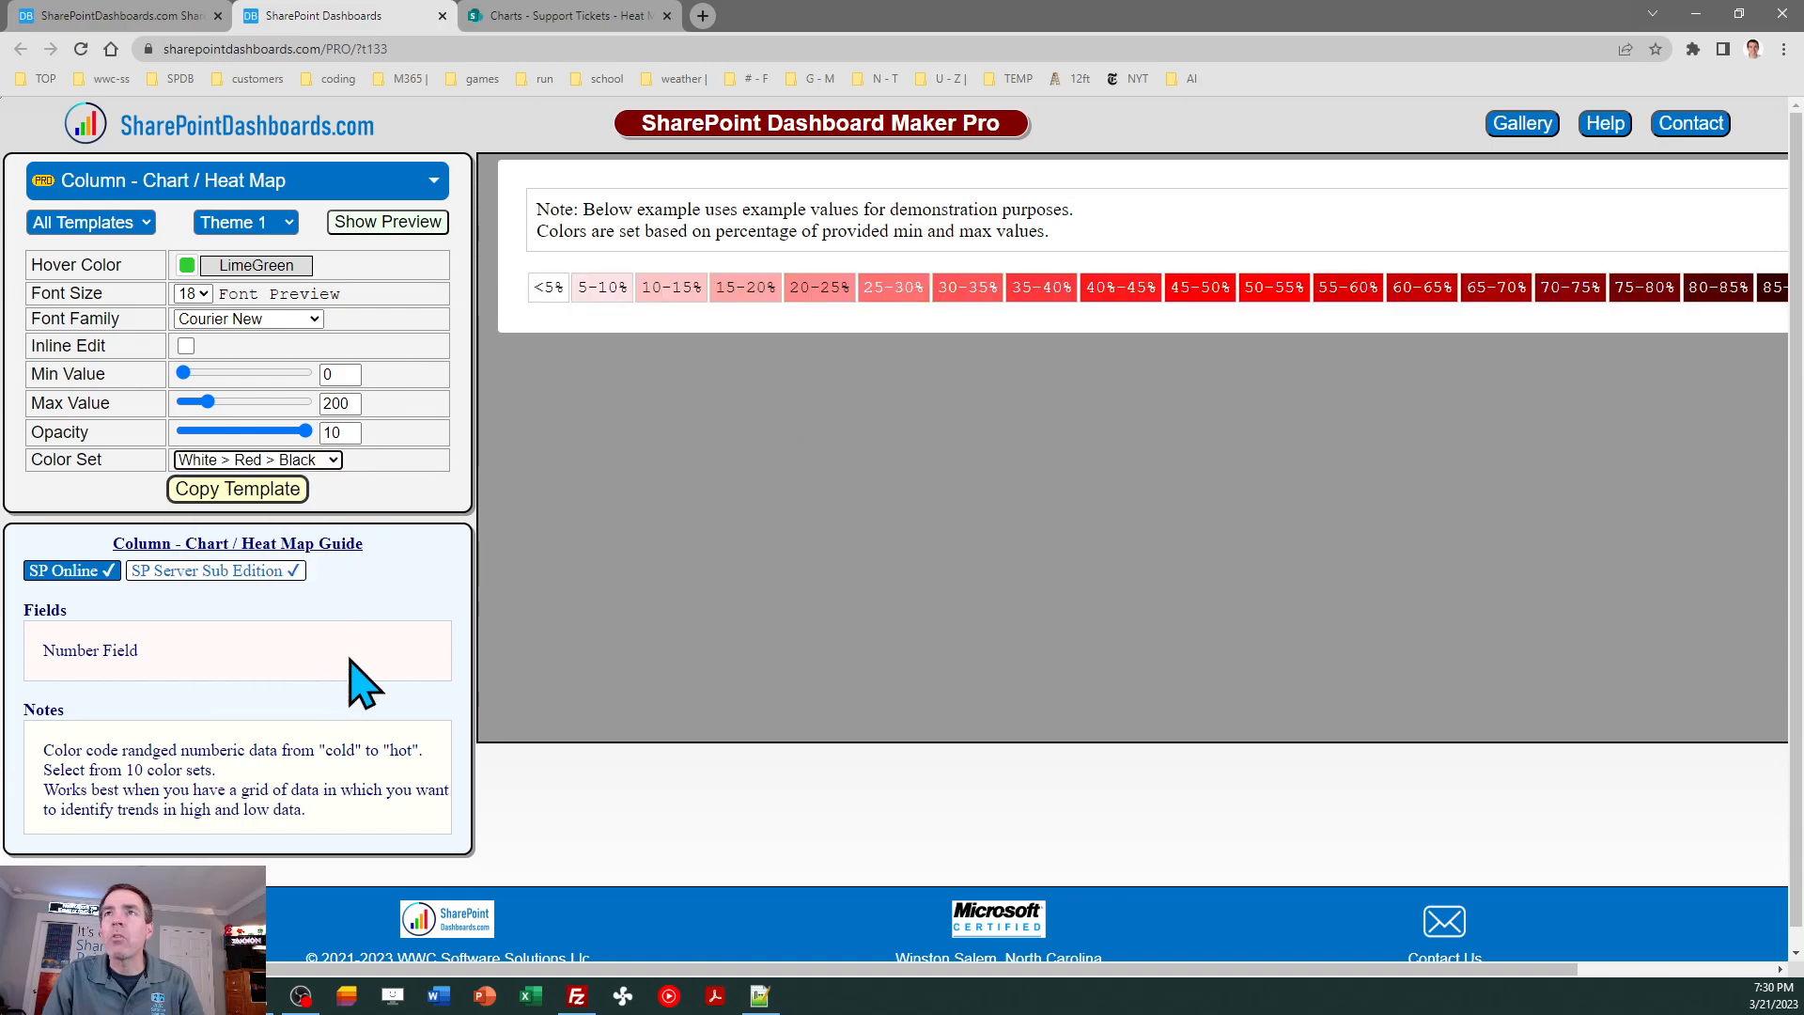
pyautogui.moveTo(798, 967); pyautogui.dragTo(612, 959)
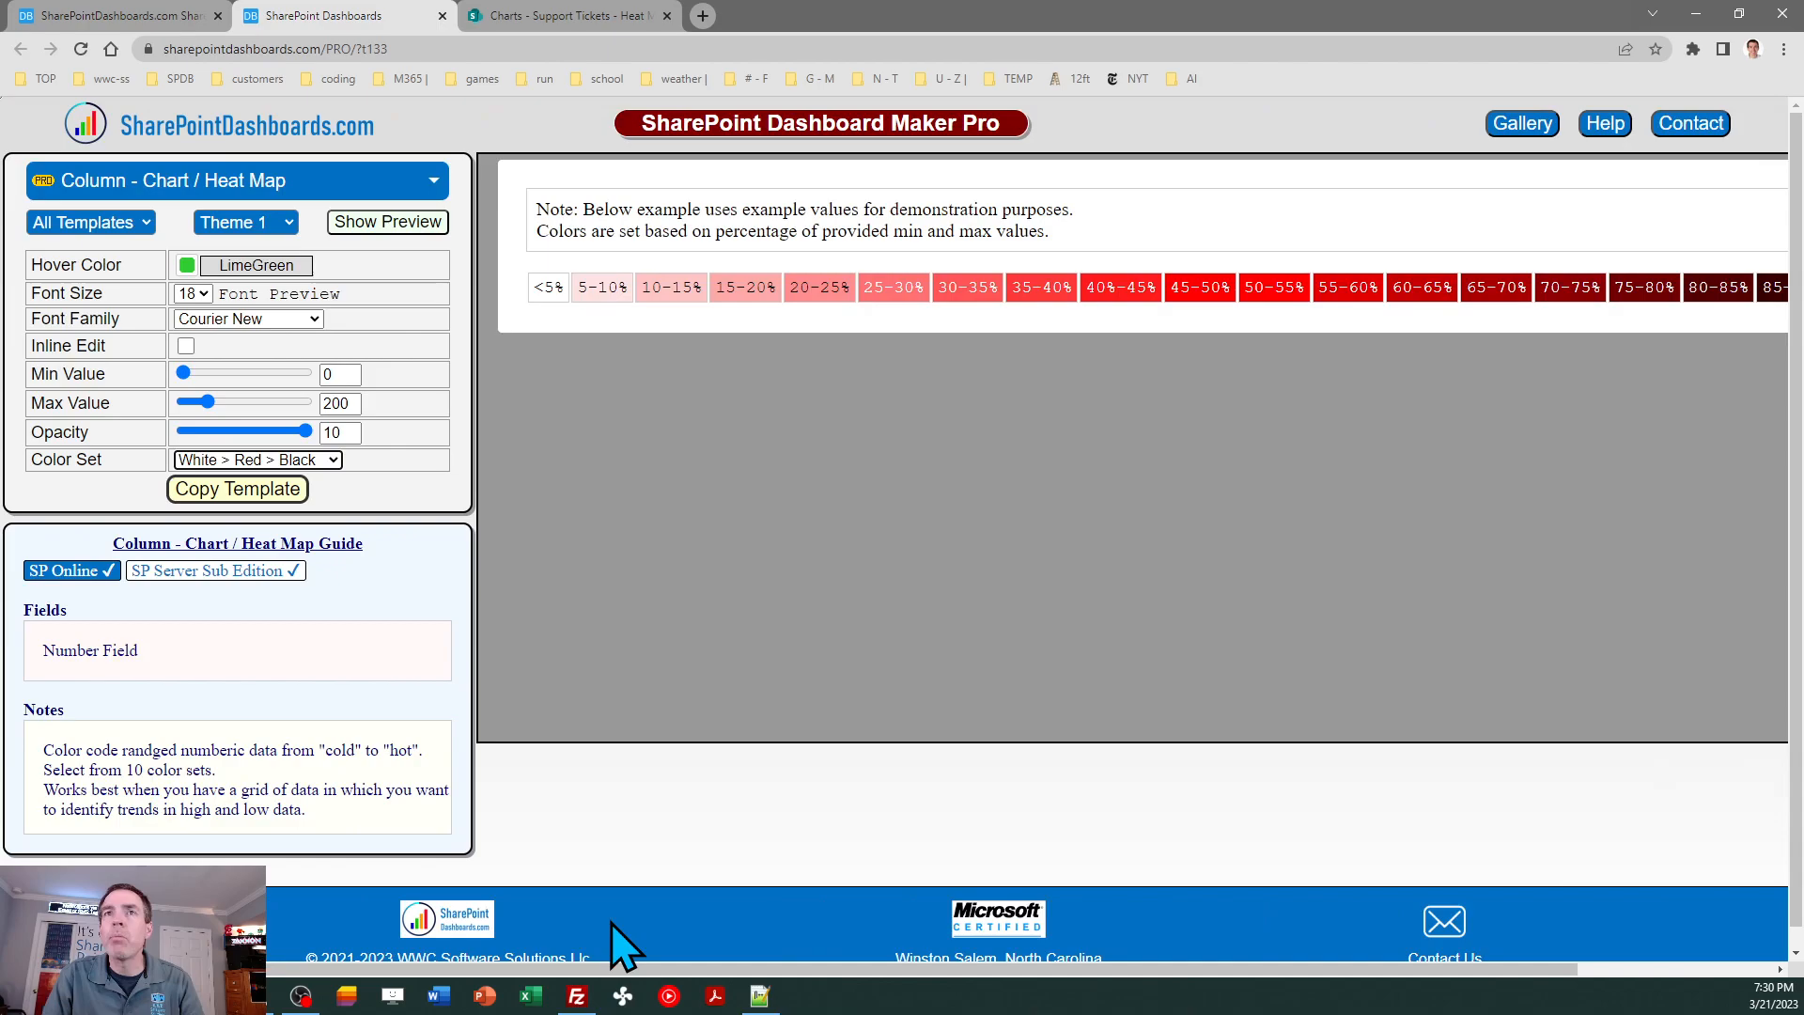
pyautogui.click(331, 460)
pyautogui.click(328, 688)
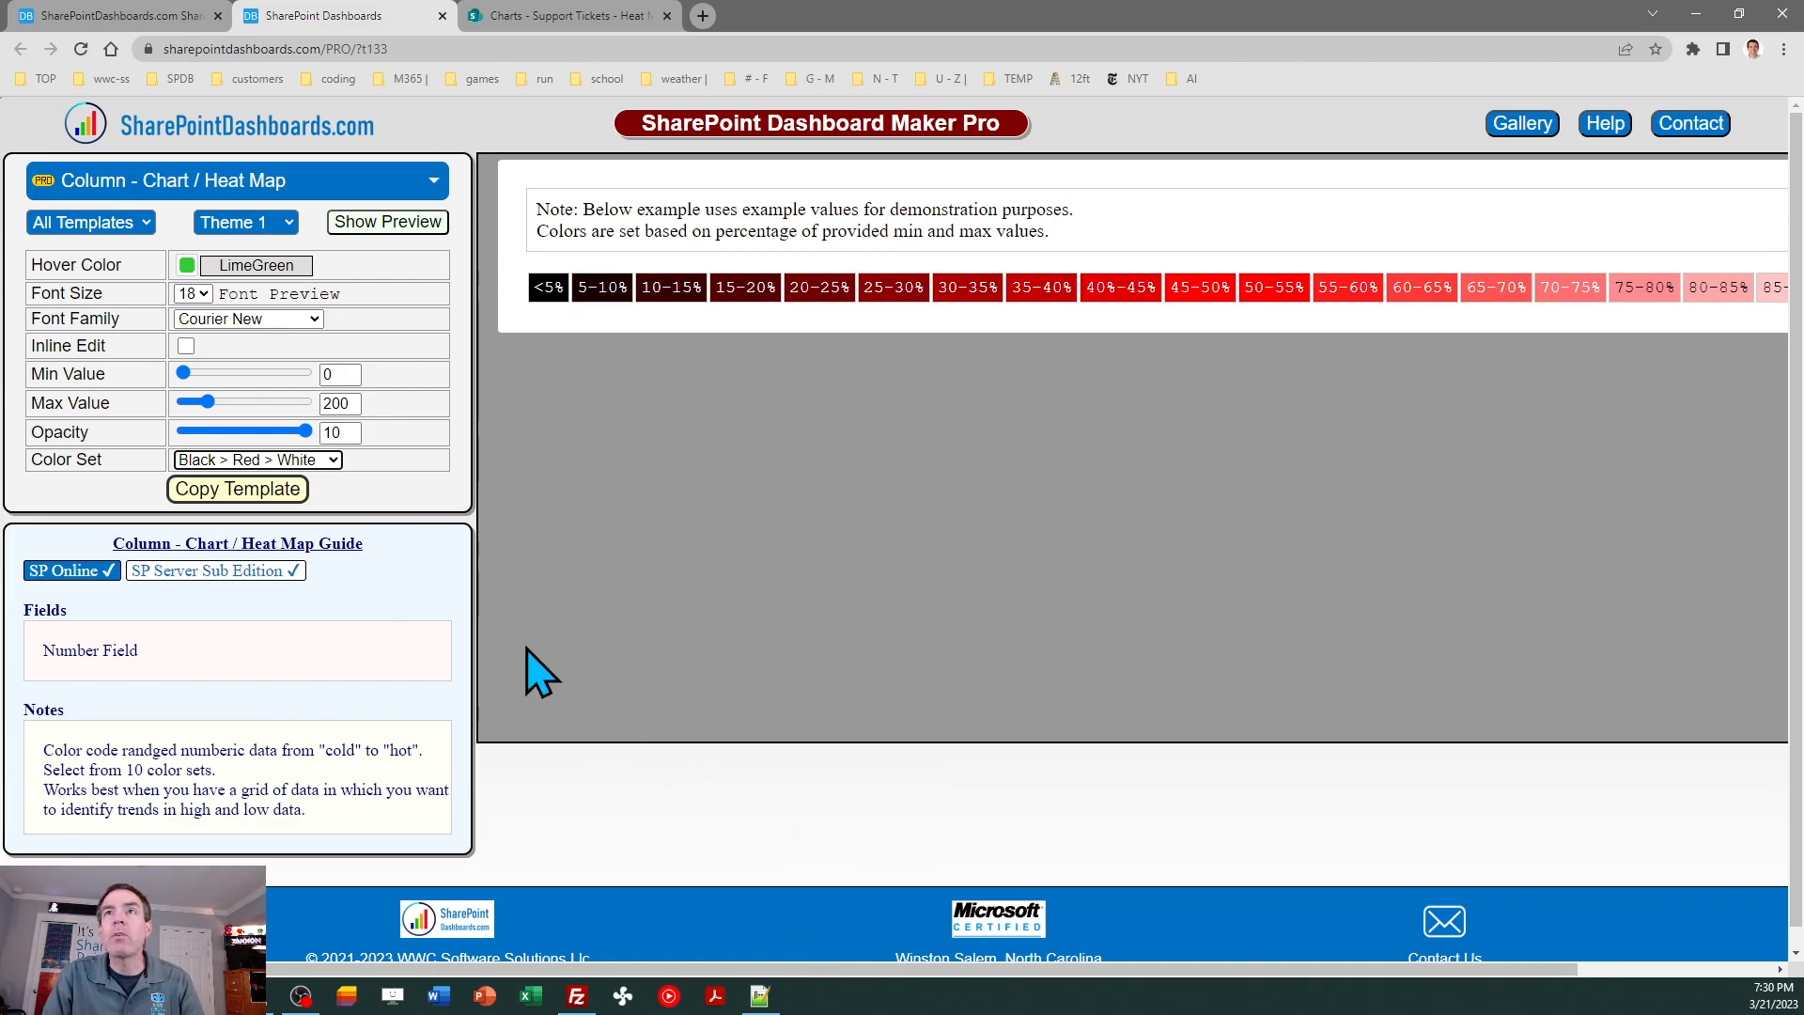
# - Lower the heat map template's opacity to 6 and set its minimum value to -200
pyautogui.moveTo(310, 432); pyautogui.dragTo(258, 434)
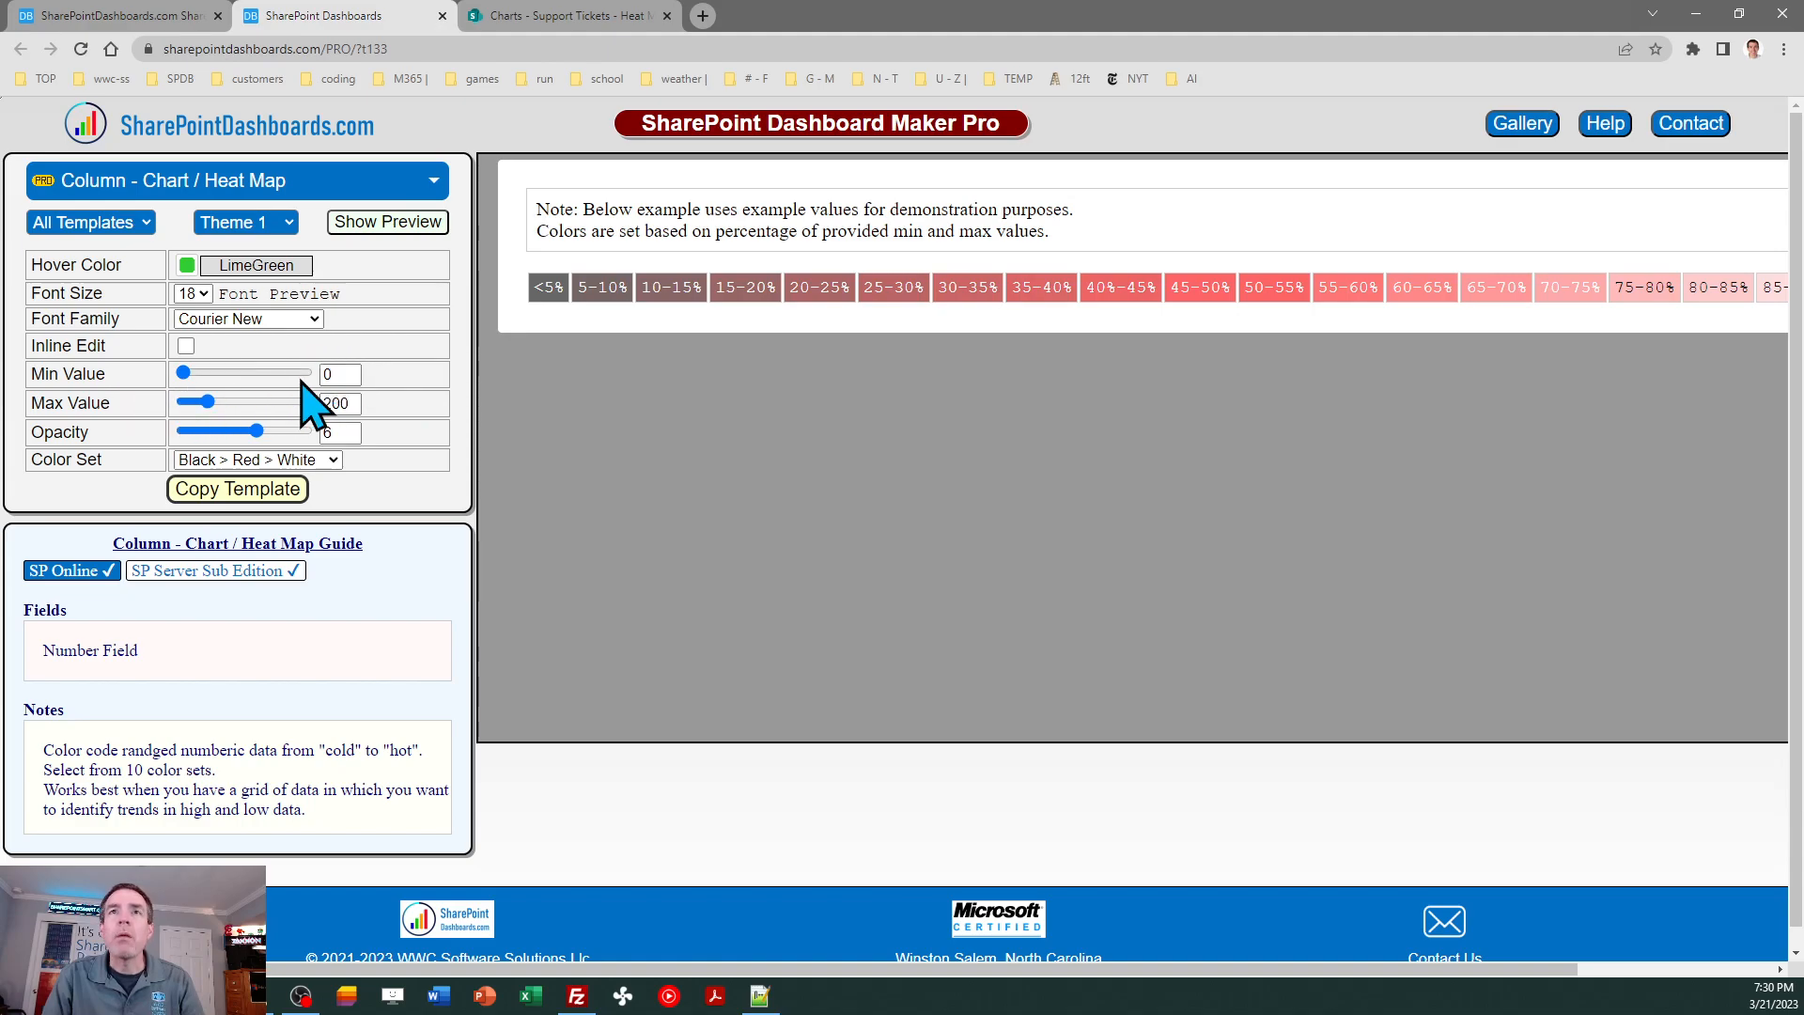
pyautogui.doubleClick(346, 373)
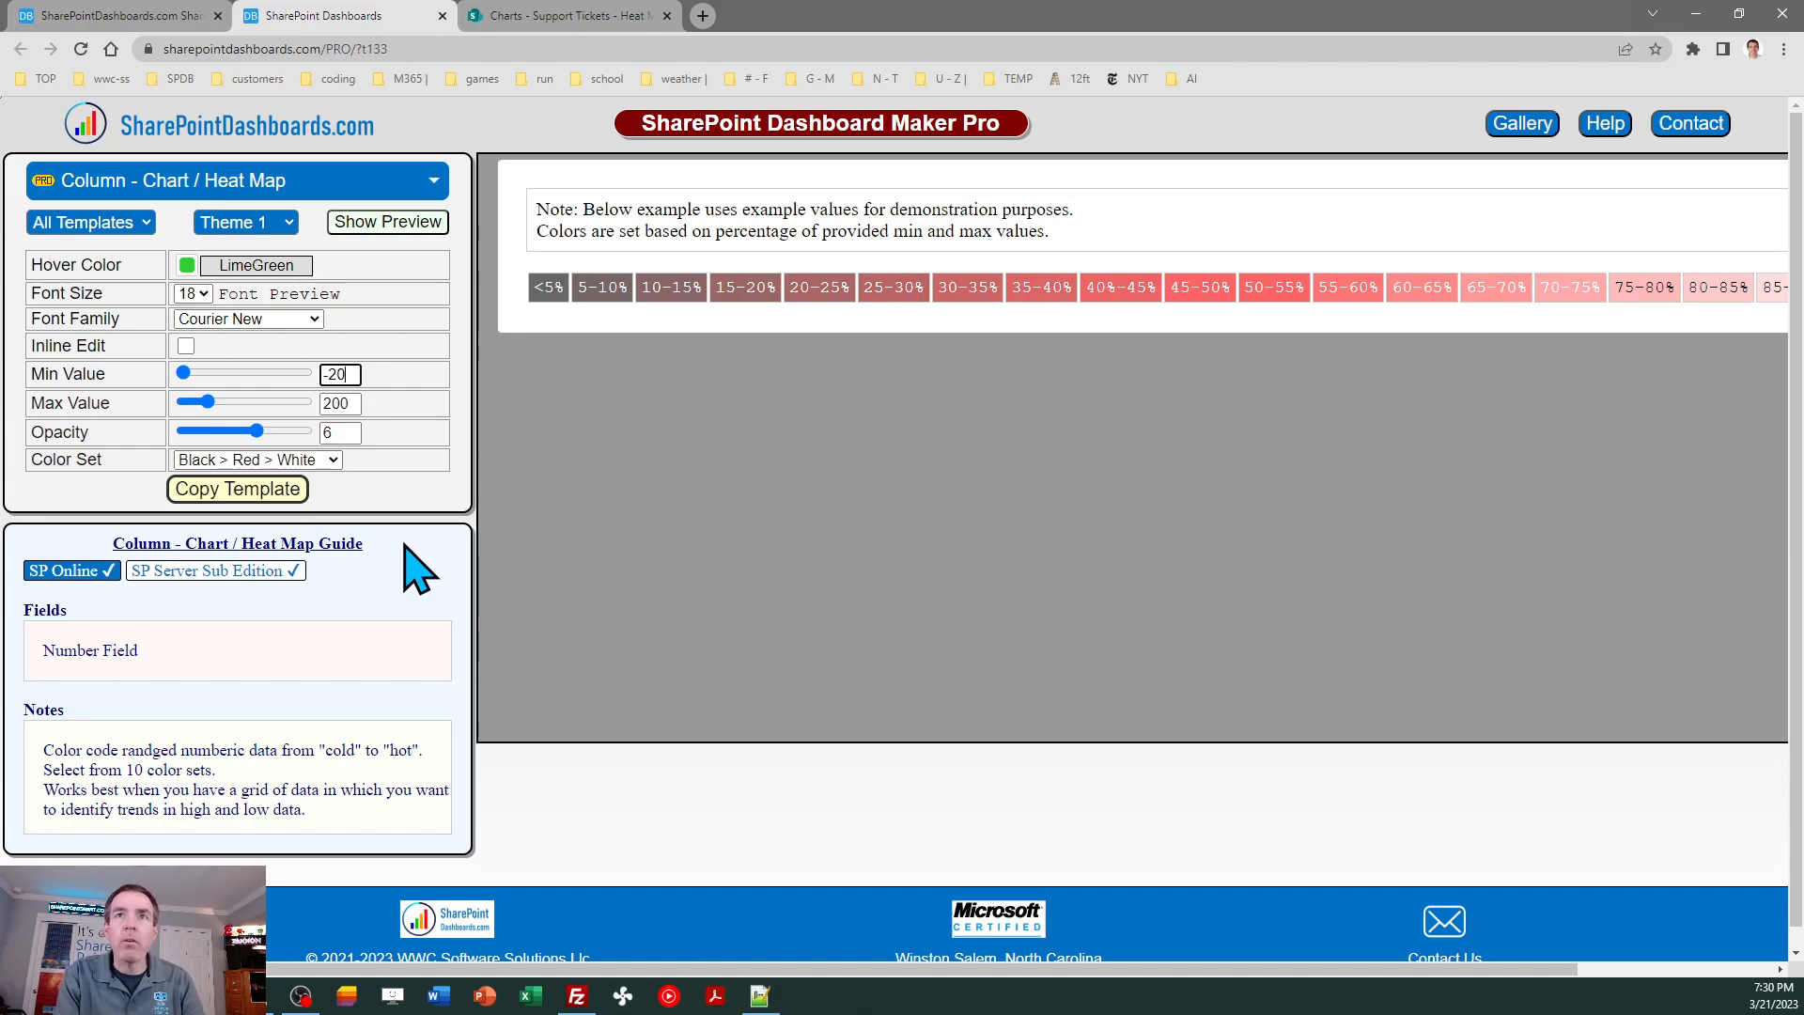
pyautogui.press('Tab')
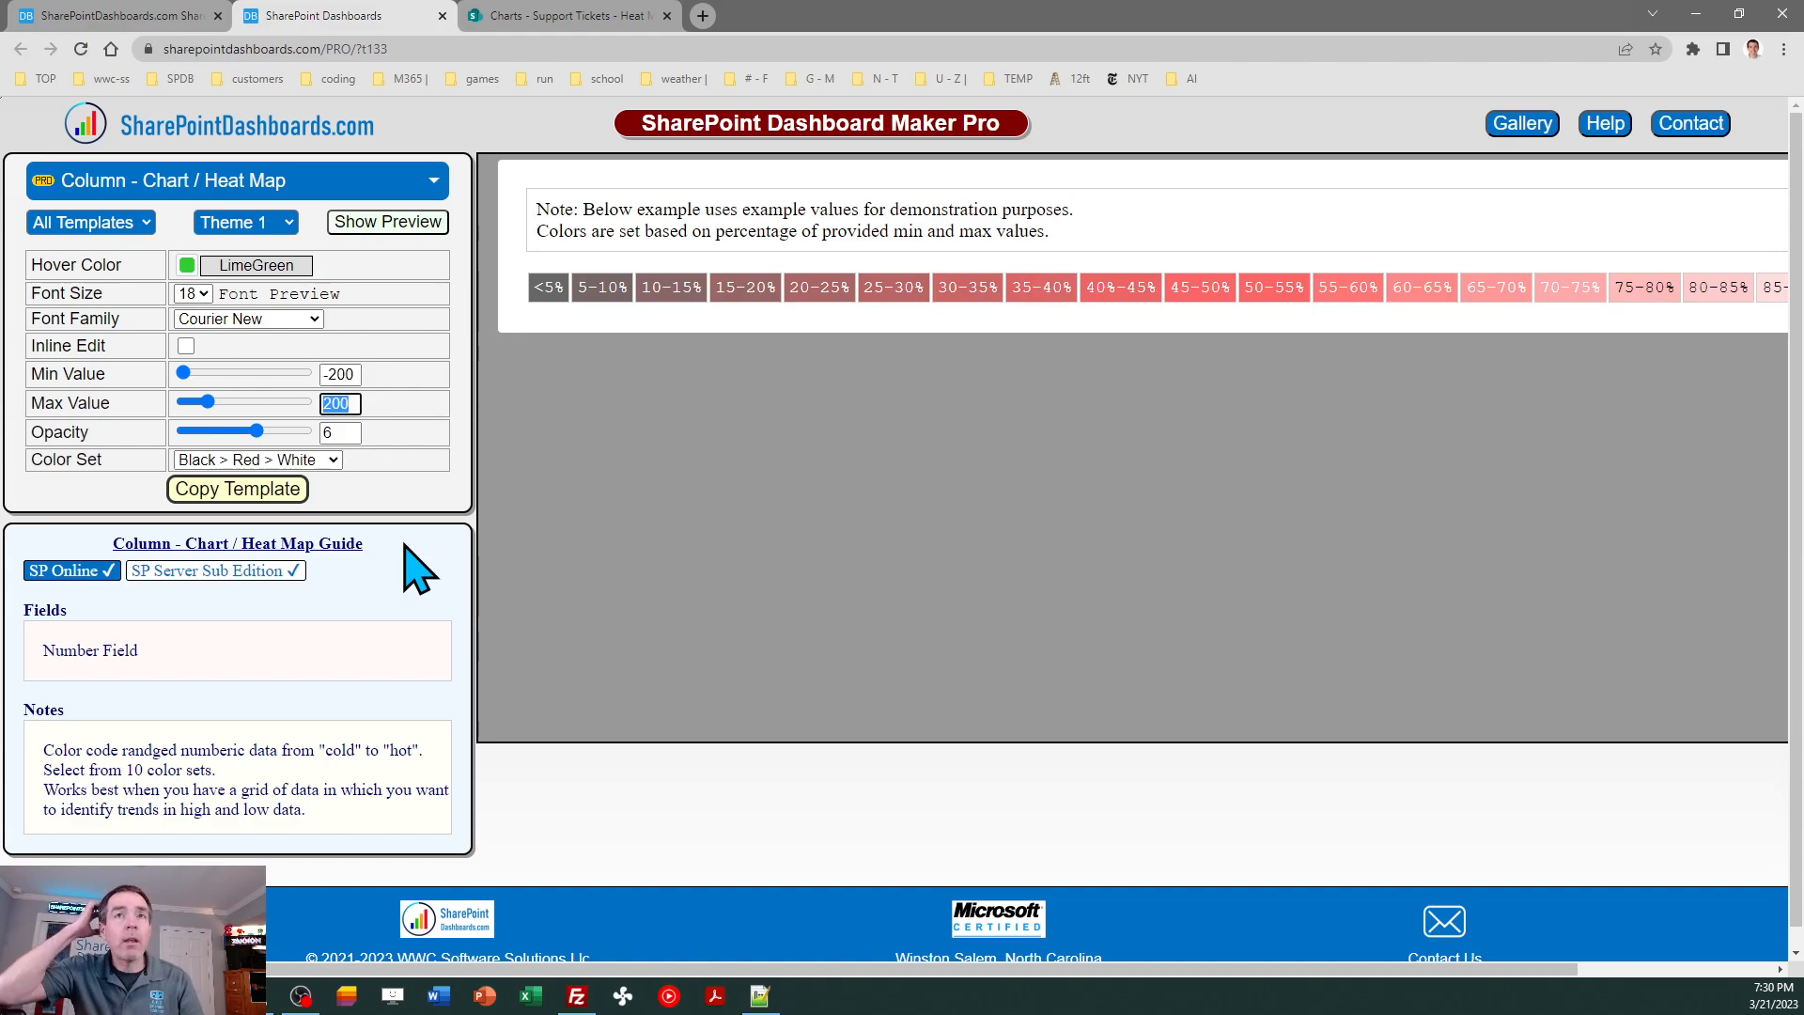